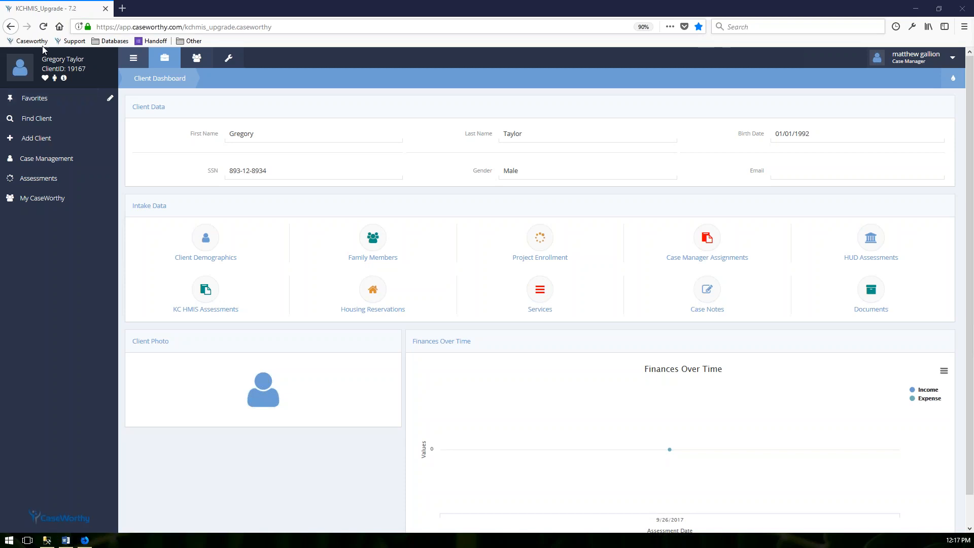
# View the child family member's dashboard from the household list, and switch back to the head of household's record.
pyautogui.click(20, 71)
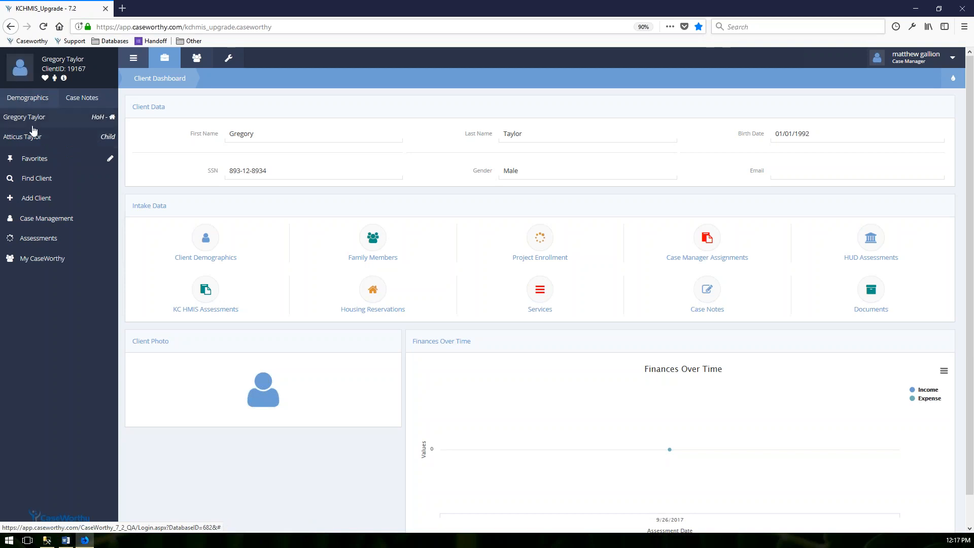
pyautogui.click(65, 144)
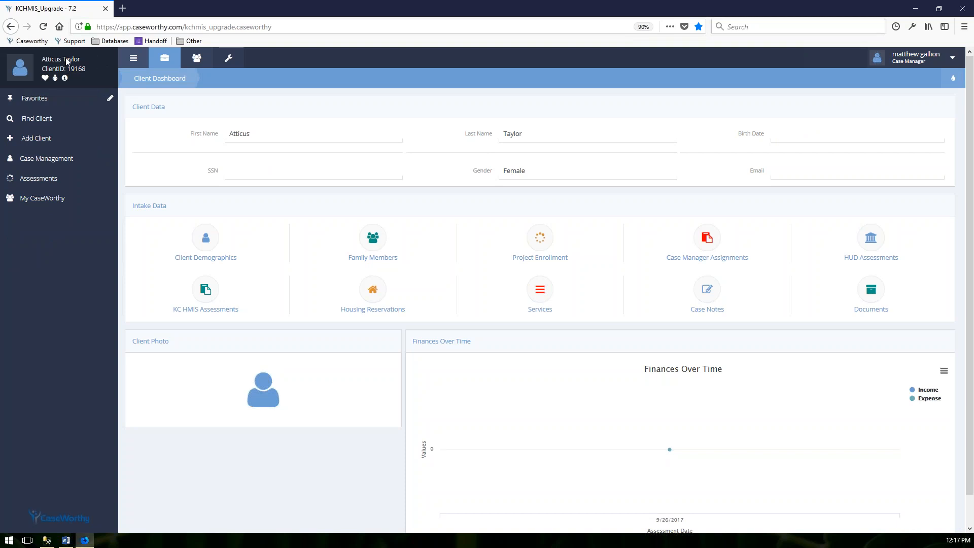
pyautogui.click(33, 65)
pyautogui.click(54, 136)
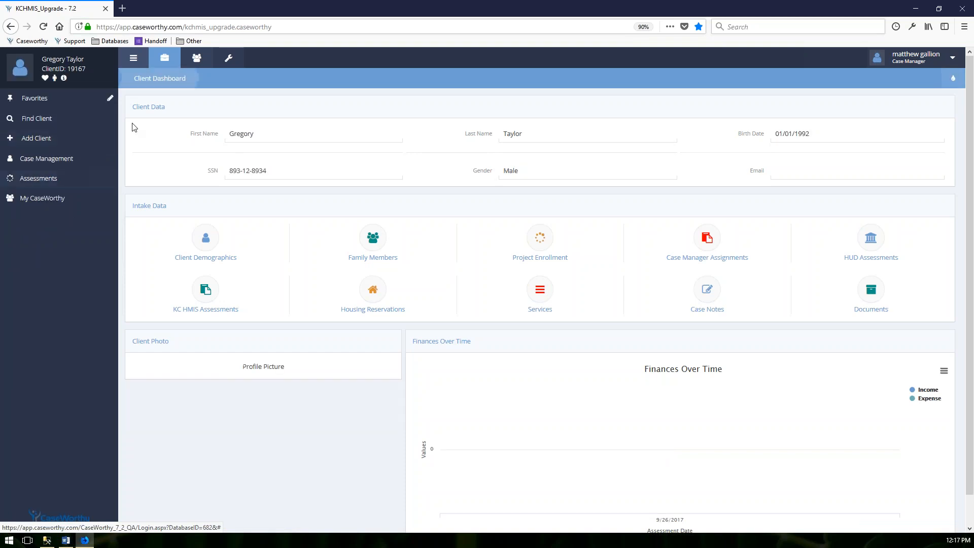
pyautogui.click(23, 70)
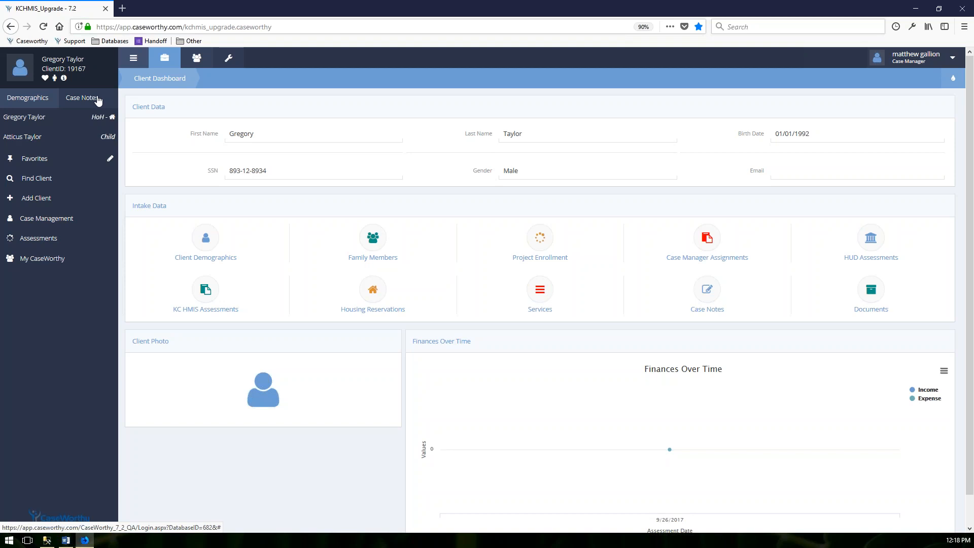
pyautogui.click(22, 71)
pyautogui.moveTo(45, 81)
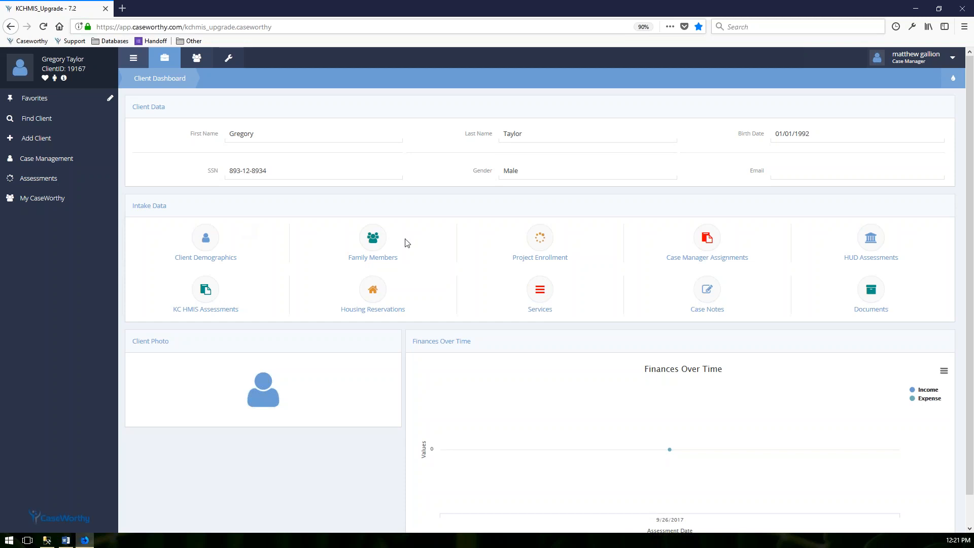
# Open the Client page from the favorites and look over the Case Management options.
pyautogui.moveTo(35, 98)
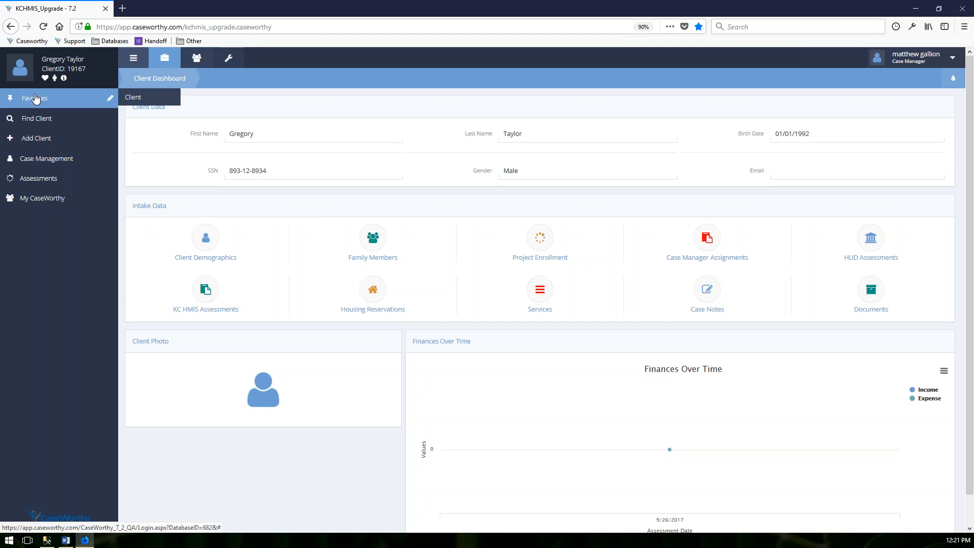
pyautogui.click(137, 101)
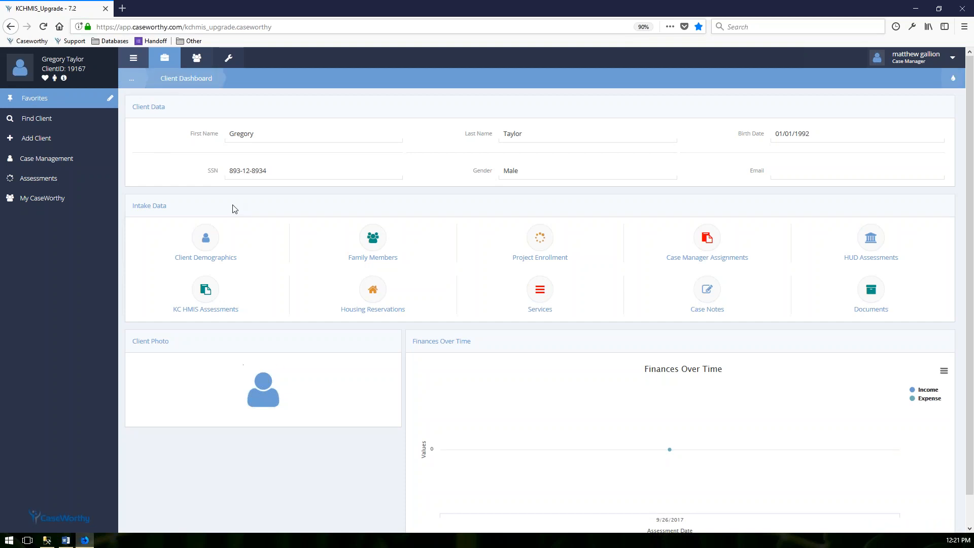
pyautogui.click(69, 104)
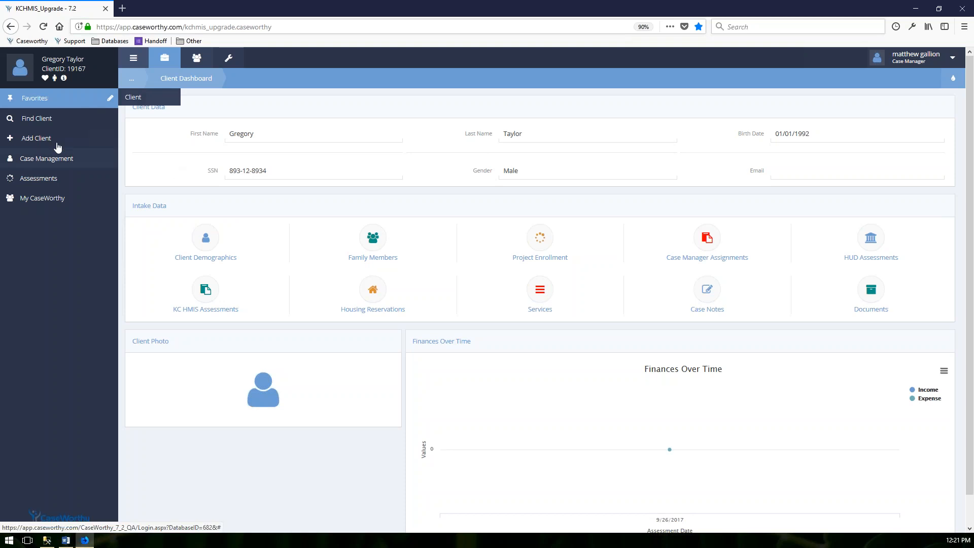
pyautogui.click(68, 161)
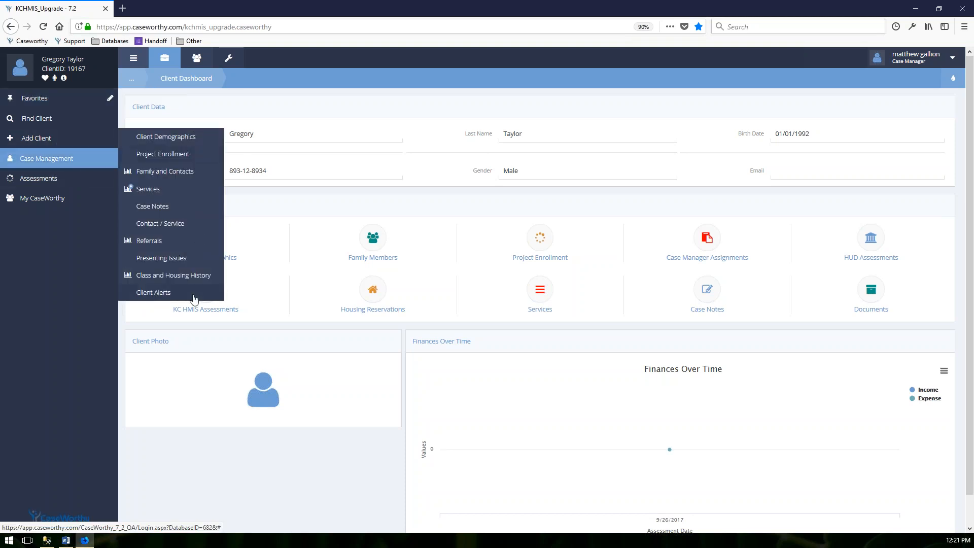
pyautogui.click(40, 99)
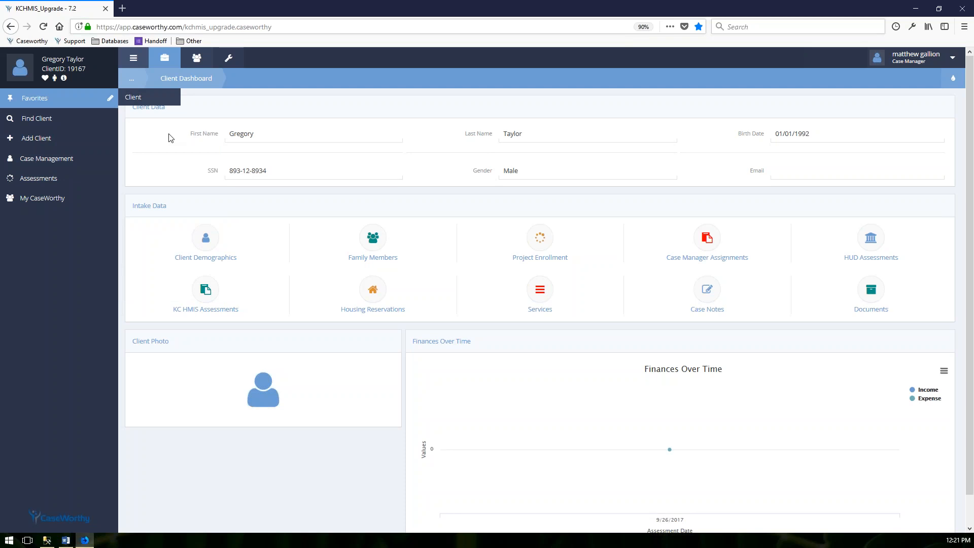
# Delete the Client entry from the favorites and save the edited list.
pyautogui.click(109, 99)
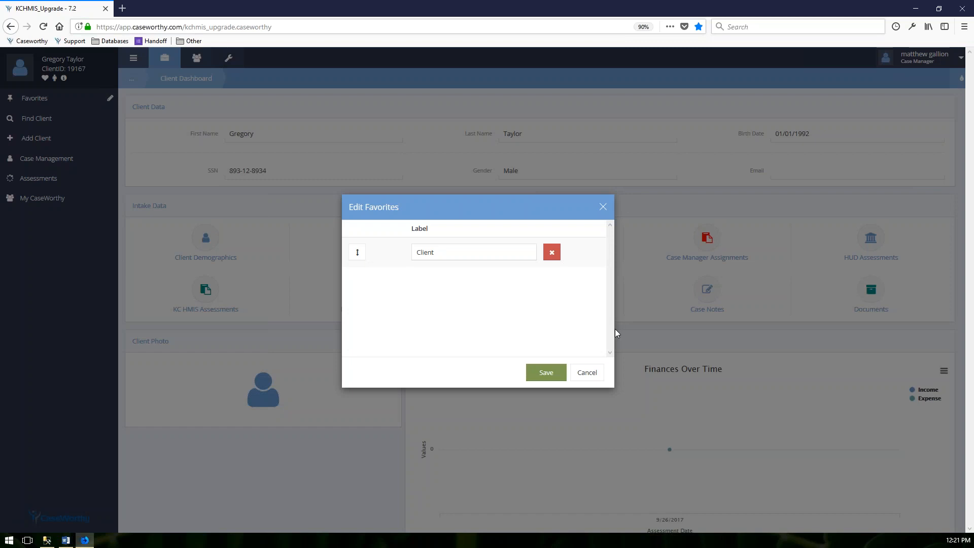
pyautogui.click(553, 252)
pyautogui.click(474, 281)
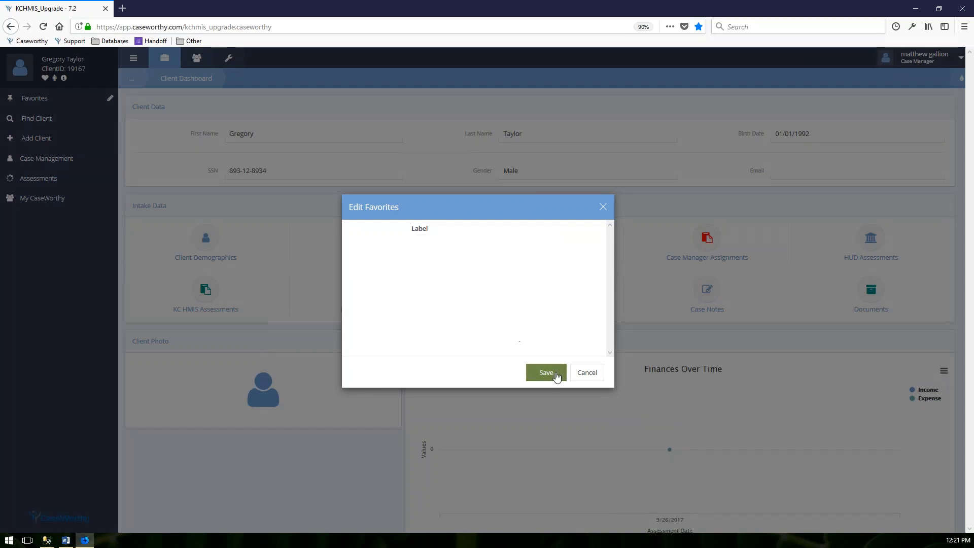
pyautogui.click(546, 373)
pyautogui.click(524, 242)
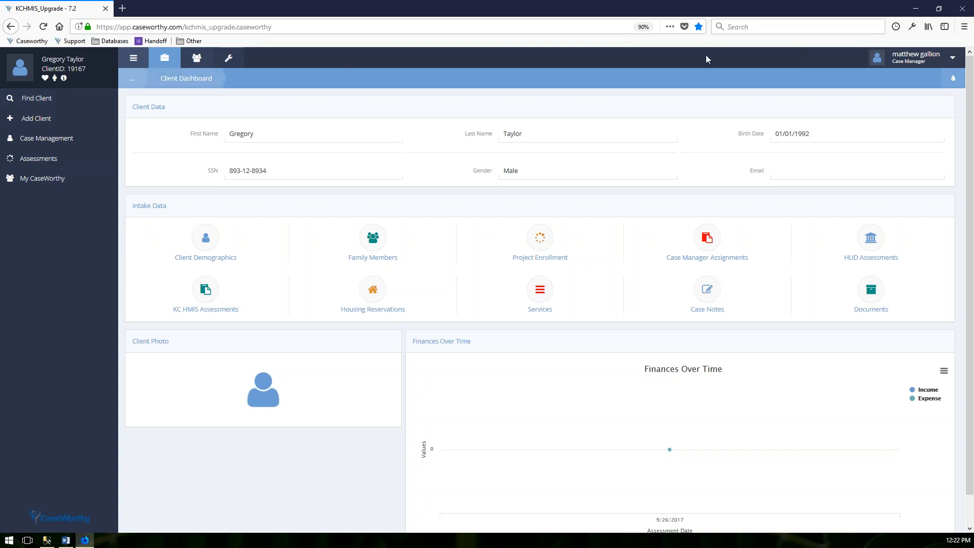
# Add the current dashboard page to the favorites with the title Client Dashboard.
pyautogui.click(956, 82)
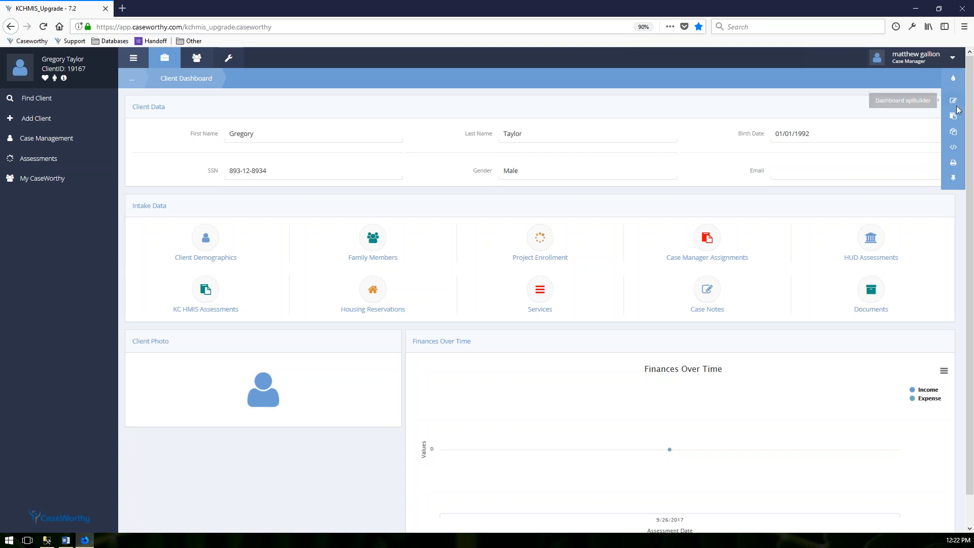
pyautogui.click(954, 179)
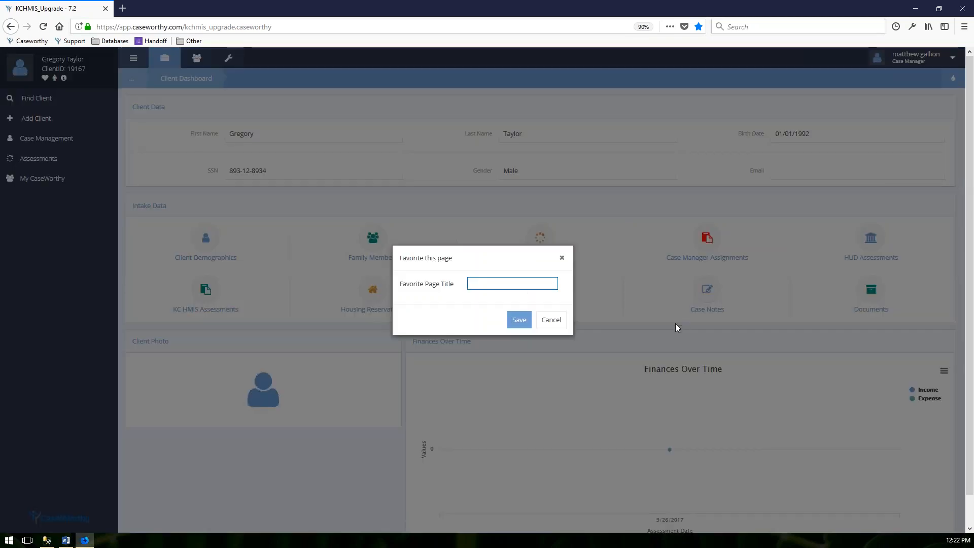
pyautogui.write('Client Dashbo')
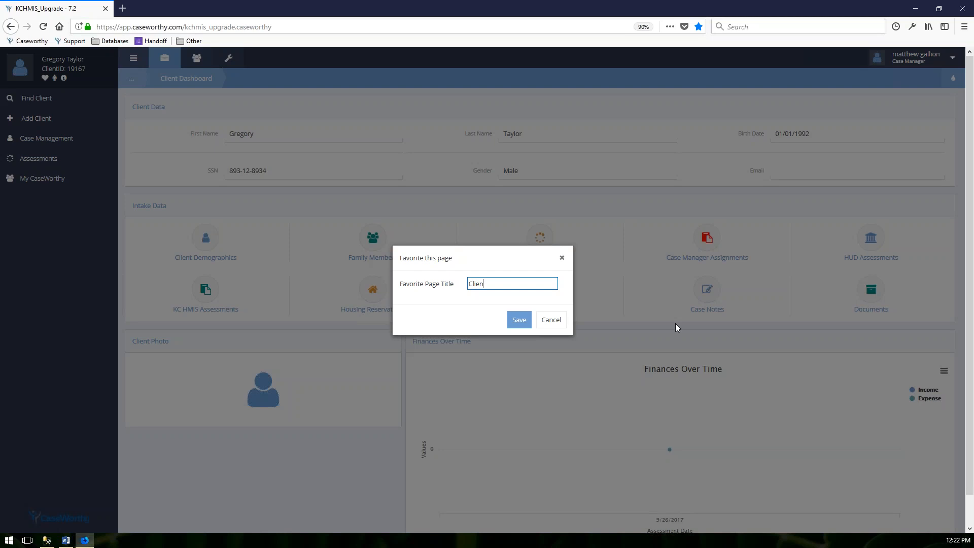
pyautogui.write('ard')
pyautogui.click(519, 320)
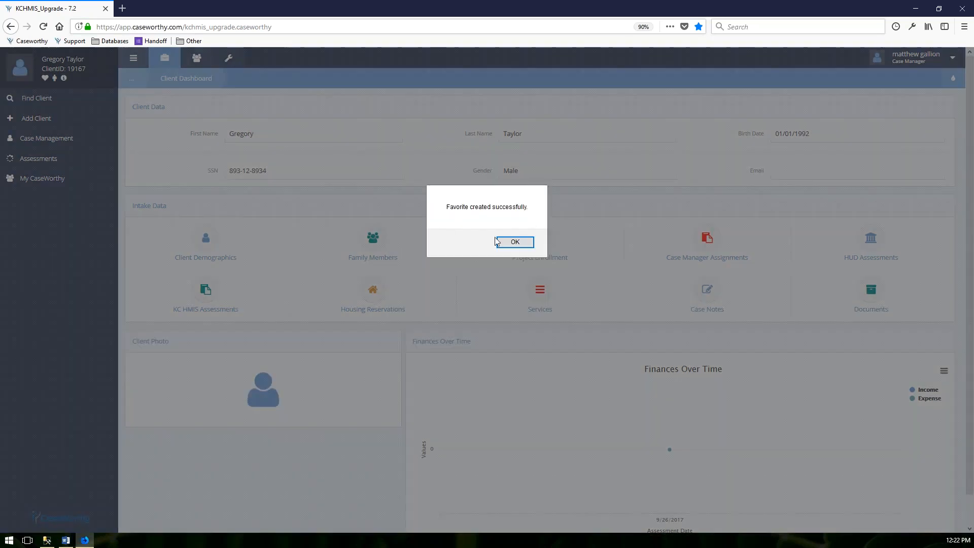
pyautogui.click(516, 243)
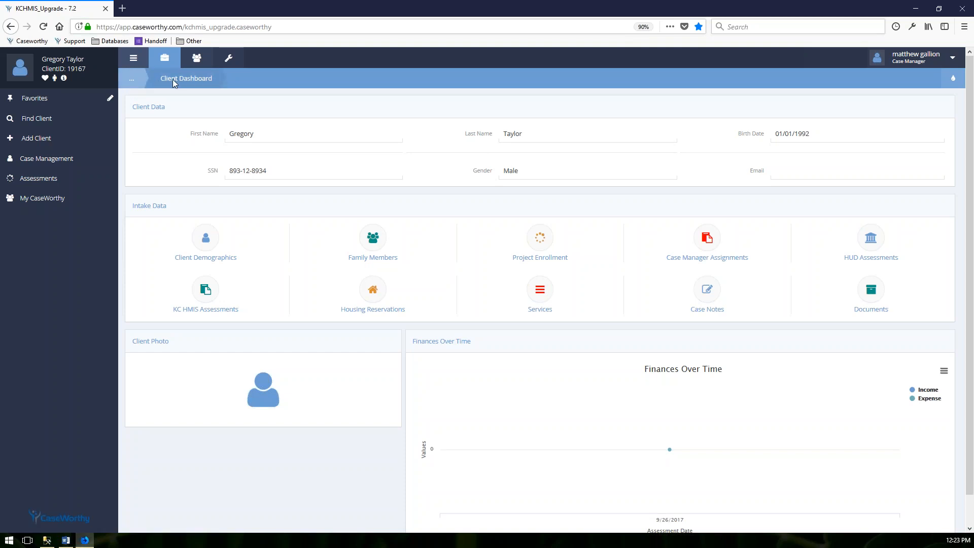
# Return to the earlier Client Dashboard in the page history, and hide and restore the navigation sidebar.
pyautogui.click(135, 83)
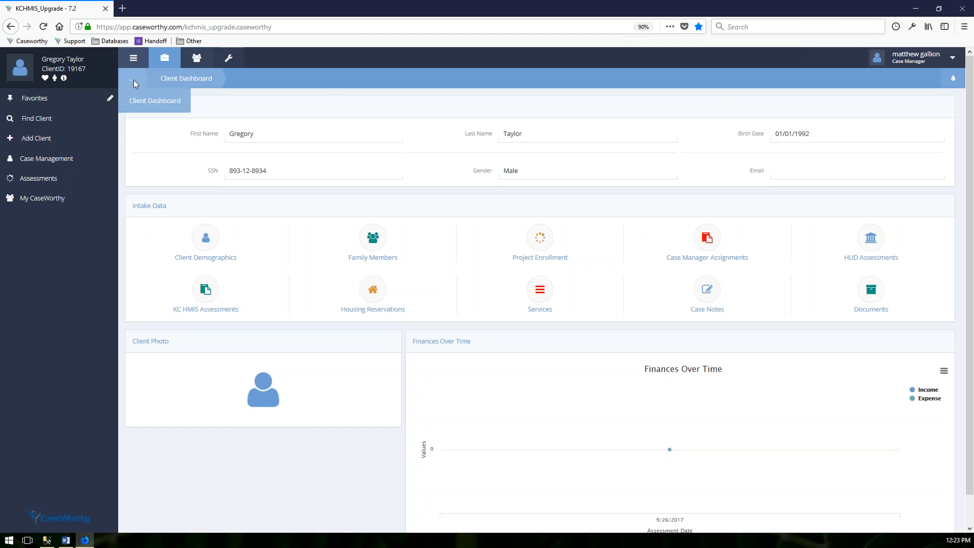
pyautogui.click(148, 104)
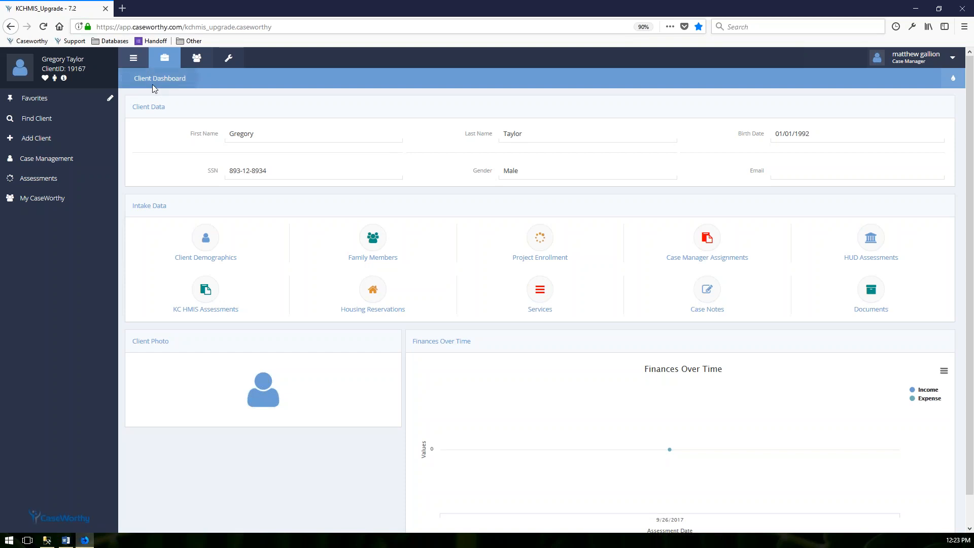
pyautogui.click(134, 59)
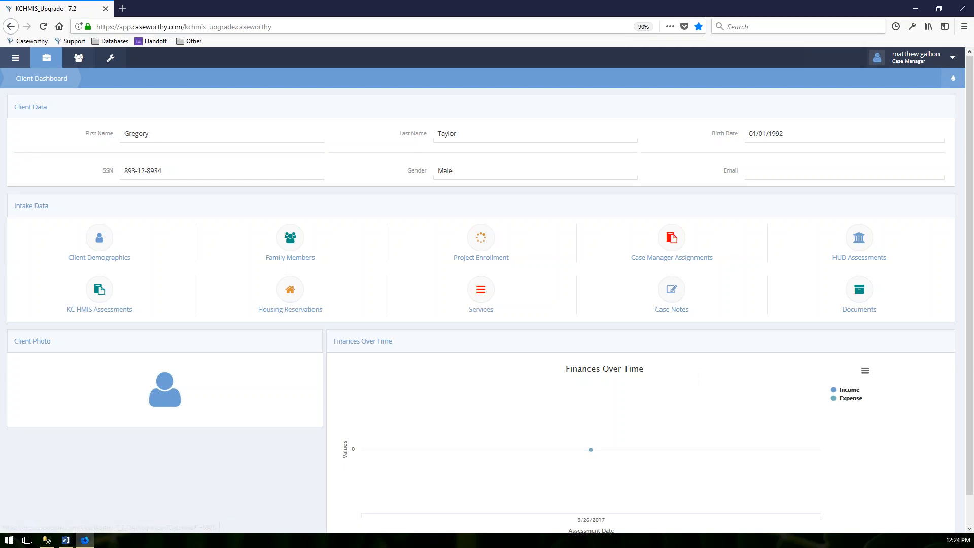
pyautogui.click(14, 60)
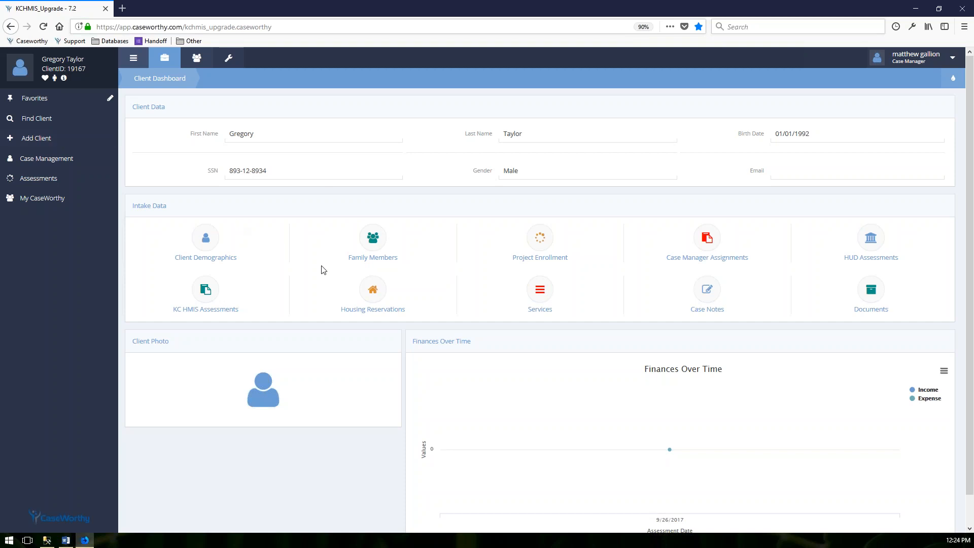
# View the Organization area's provider search and check the actions for Mid-America Regional Council.
pyautogui.click(198, 59)
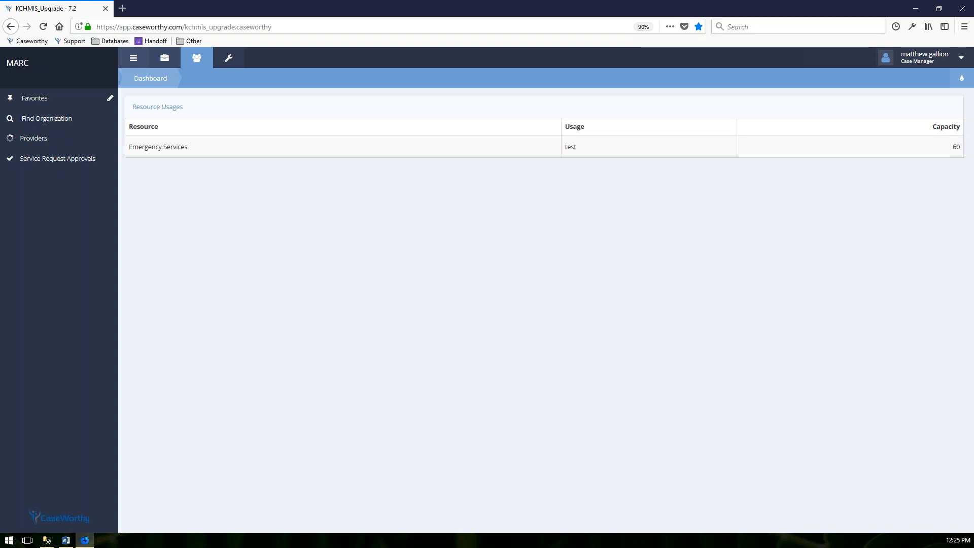
pyautogui.click(31, 142)
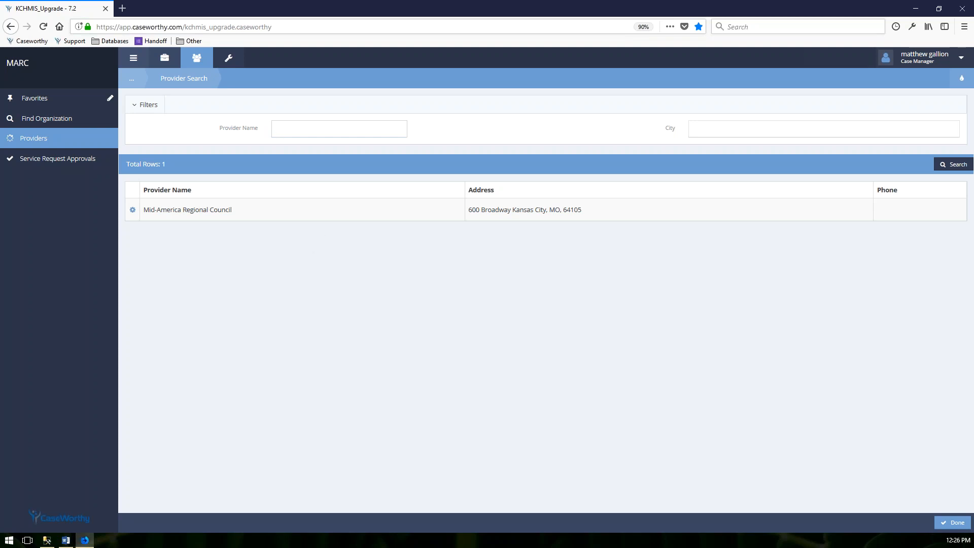
pyautogui.click(132, 212)
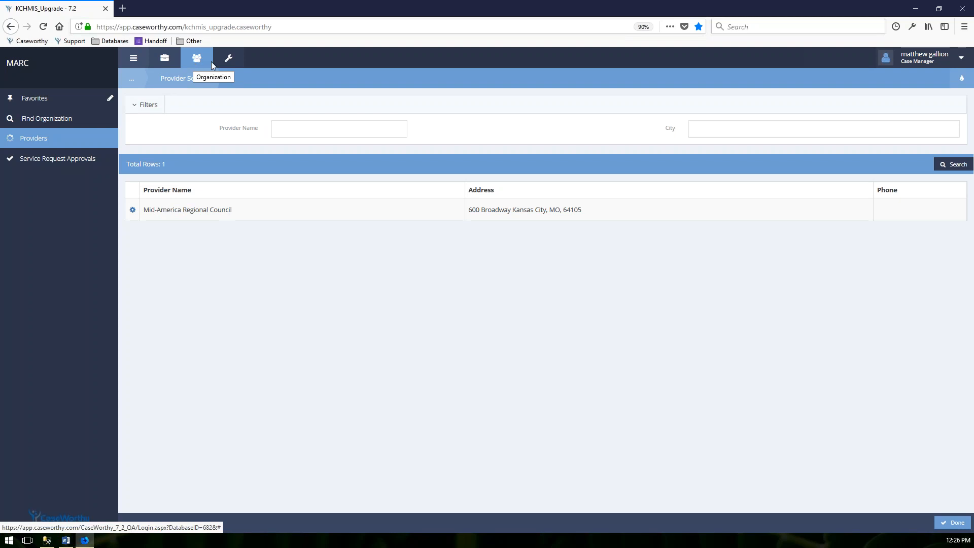
# View the dashboard with the Current Program Enrollments chart and return to the client dashboard.
pyautogui.click(229, 59)
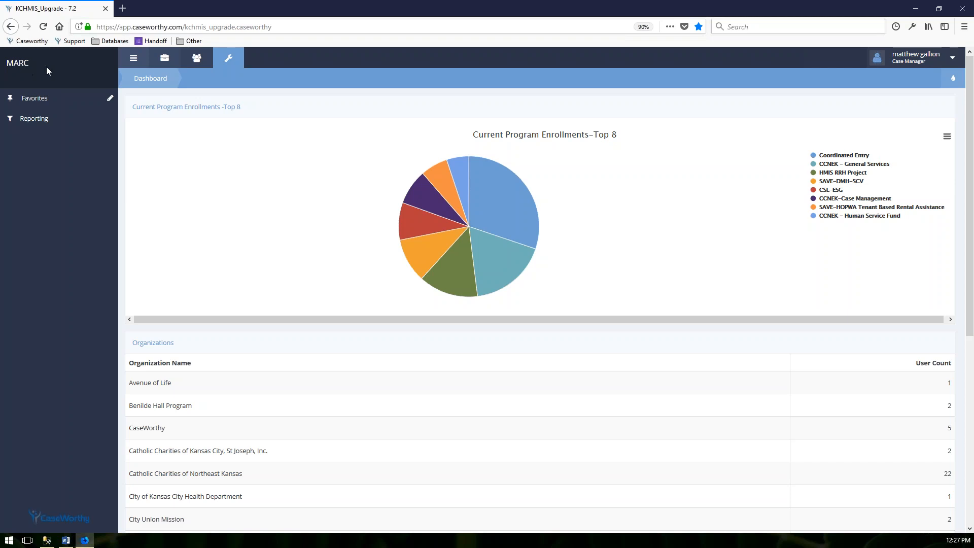
pyautogui.click(167, 59)
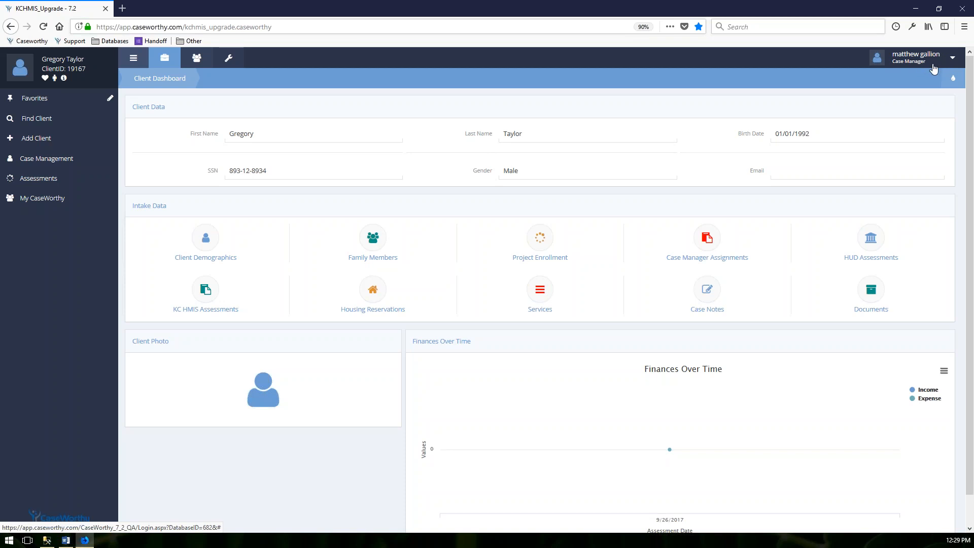
# Examine the provider and role choices available to the logged-in account, leaving the current selections in place.
pyautogui.click(951, 60)
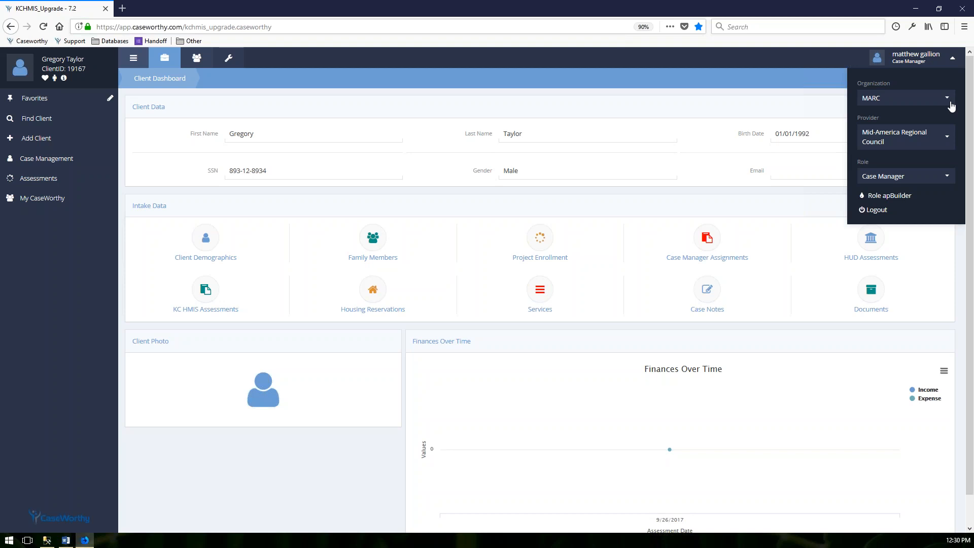
pyautogui.click(948, 138)
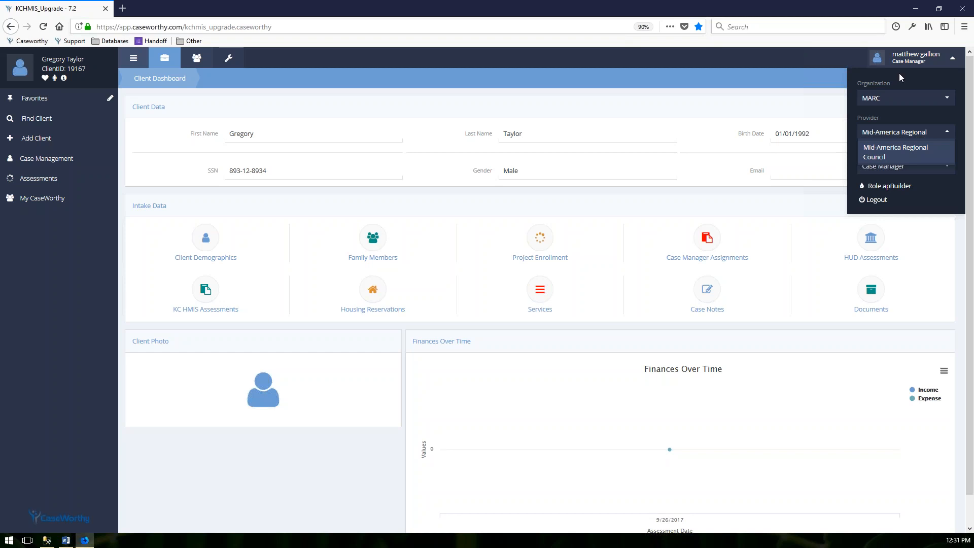
pyautogui.click(948, 134)
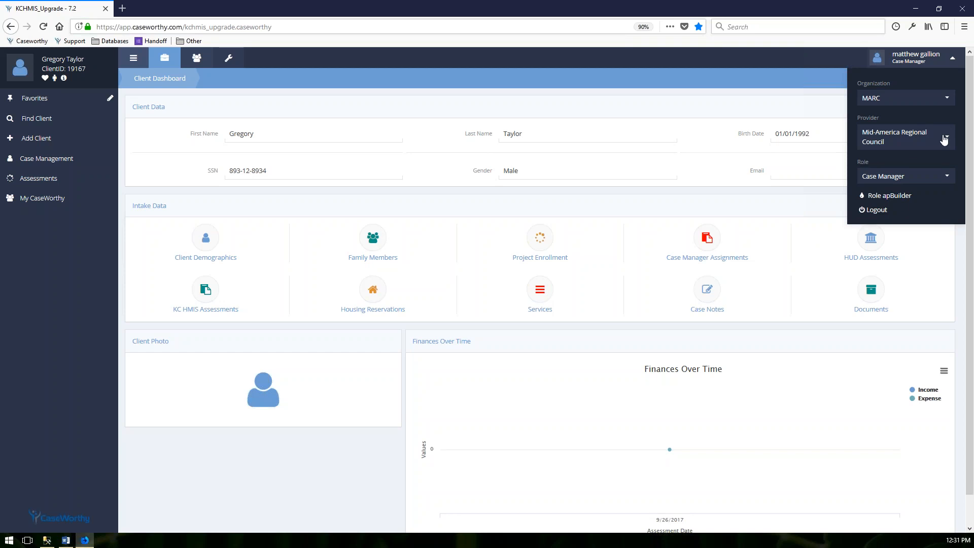
pyautogui.click(941, 178)
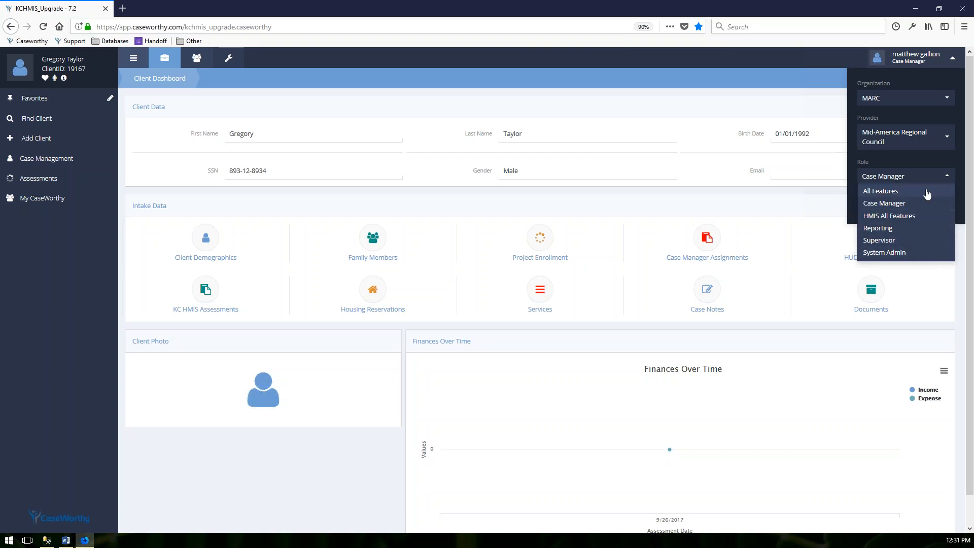
pyautogui.click(948, 176)
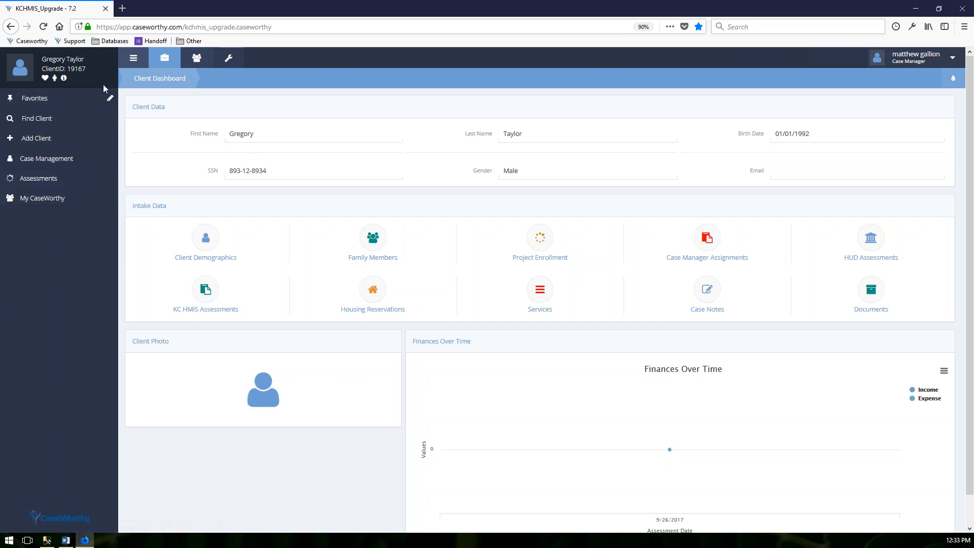
# Search for clients with the last name "Test" and open the Step-Child record from the results.
pyautogui.click(50, 122)
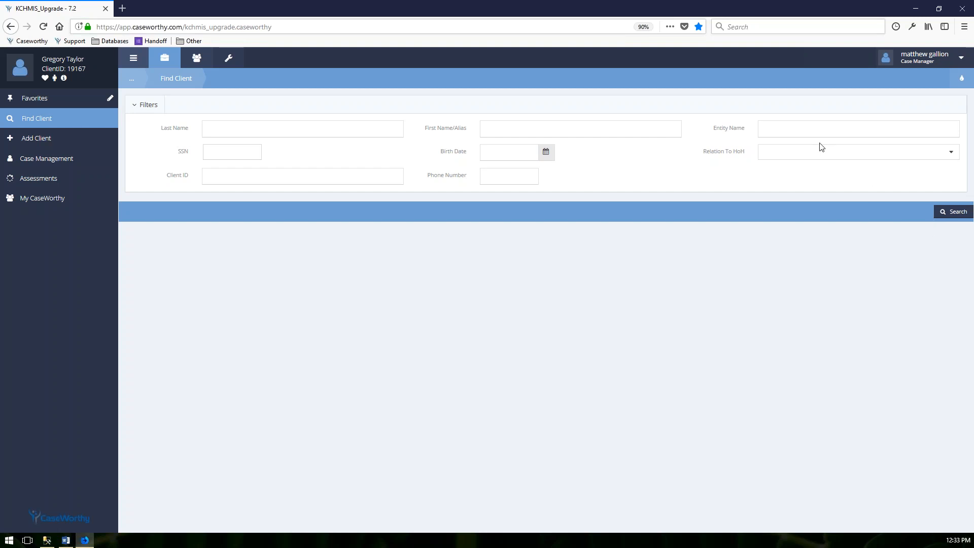
pyautogui.click(321, 133)
pyautogui.write('Test')
pyautogui.click(953, 212)
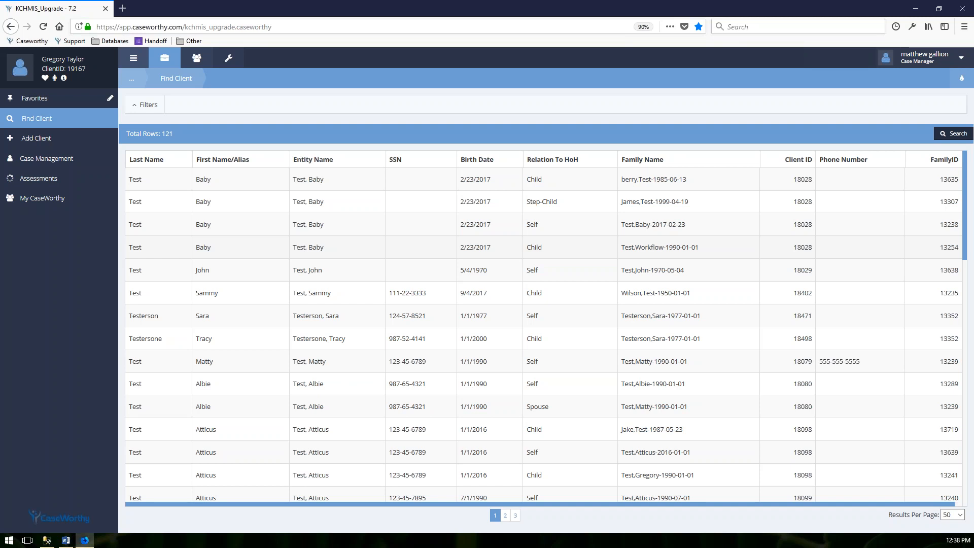
pyautogui.click(548, 201)
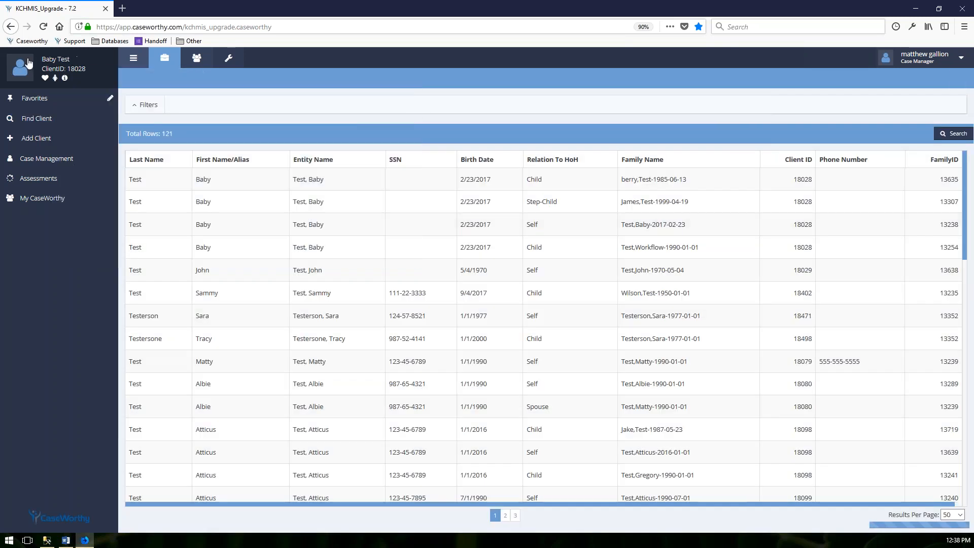
# Find a client by partial last and first name, open the matching record and look over the client dashboard.
pyautogui.click(28, 62)
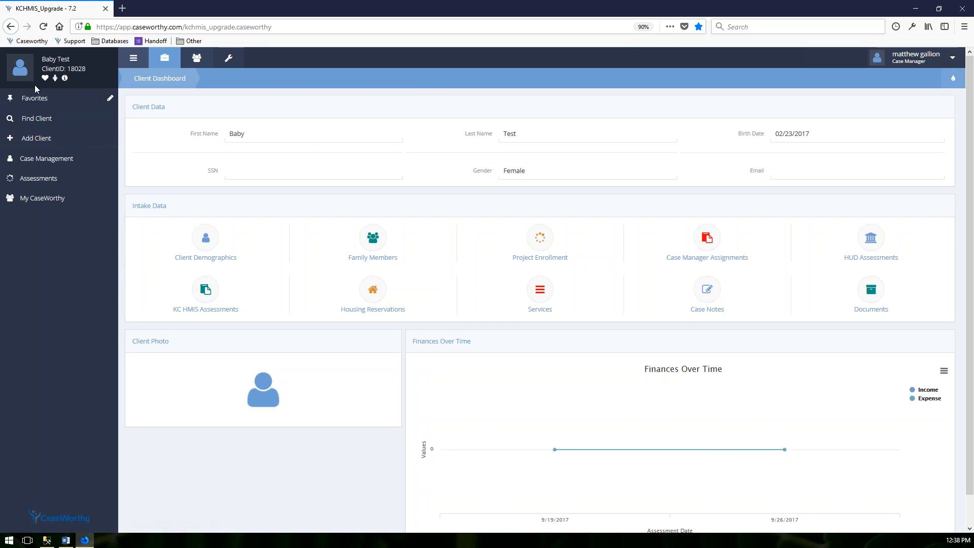
pyautogui.click(33, 121)
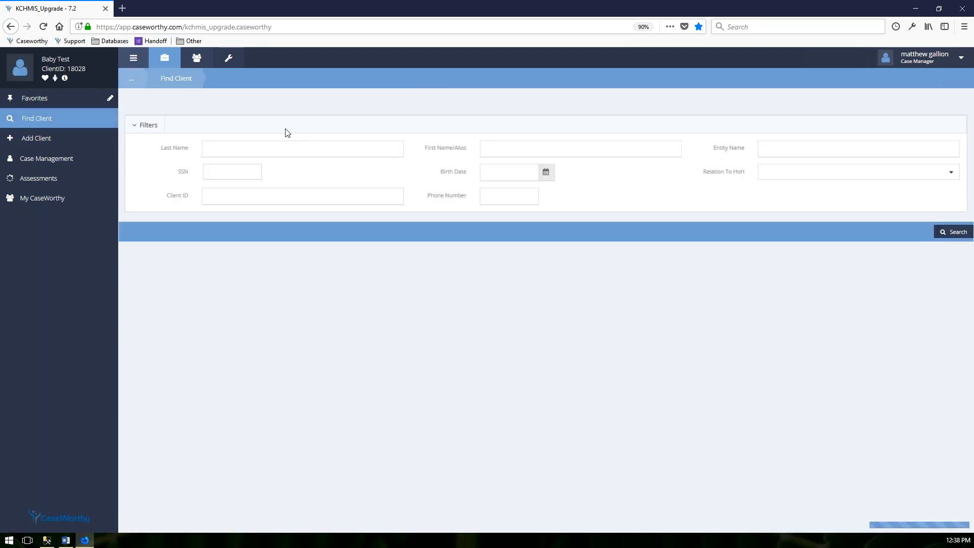
pyautogui.click(258, 129)
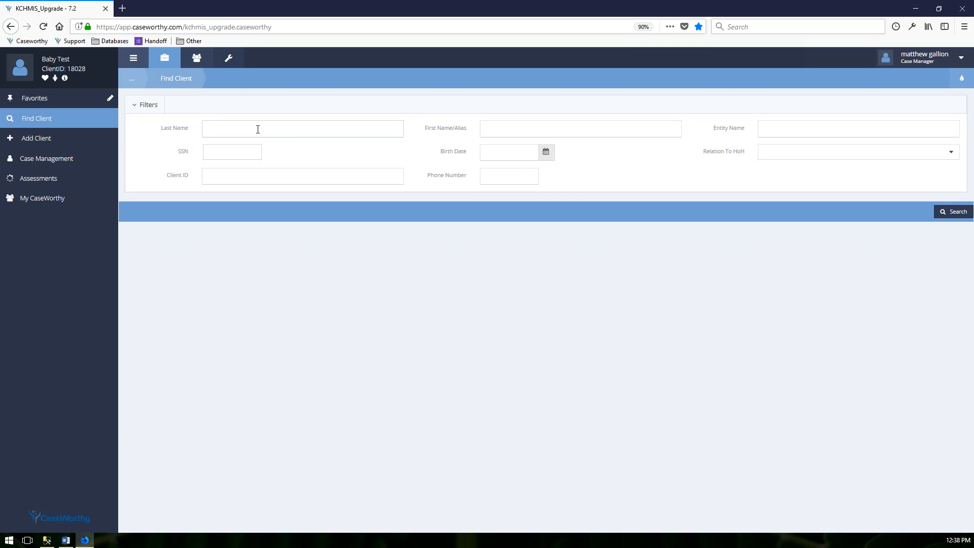
pyautogui.write('Tay')
pyautogui.press('Tab')
pyautogui.write('Greg')
pyautogui.press('Return')
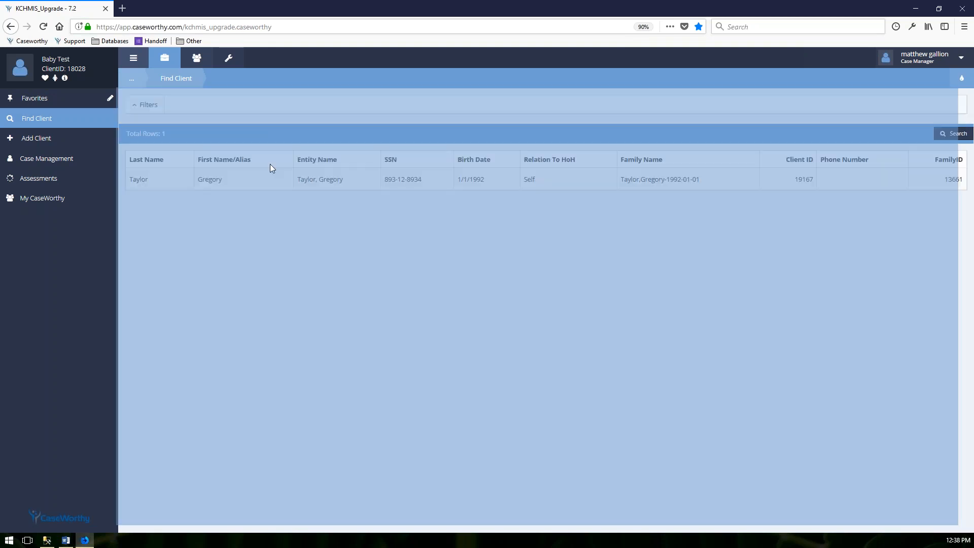
pyautogui.click(269, 176)
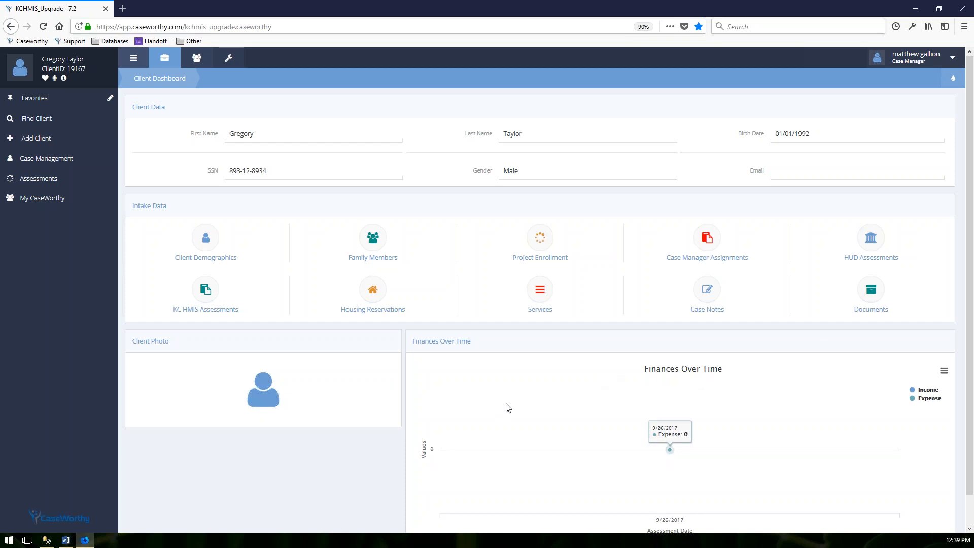
pyautogui.scroll(-1, 584, 396)
pyautogui.scroll(-1, 587, 397)
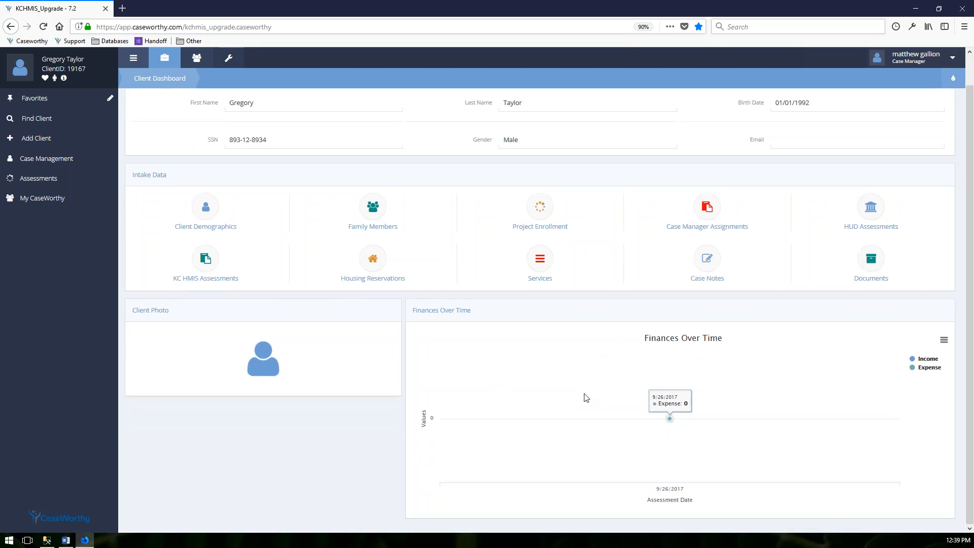
pyautogui.scroll(2, 586, 398)
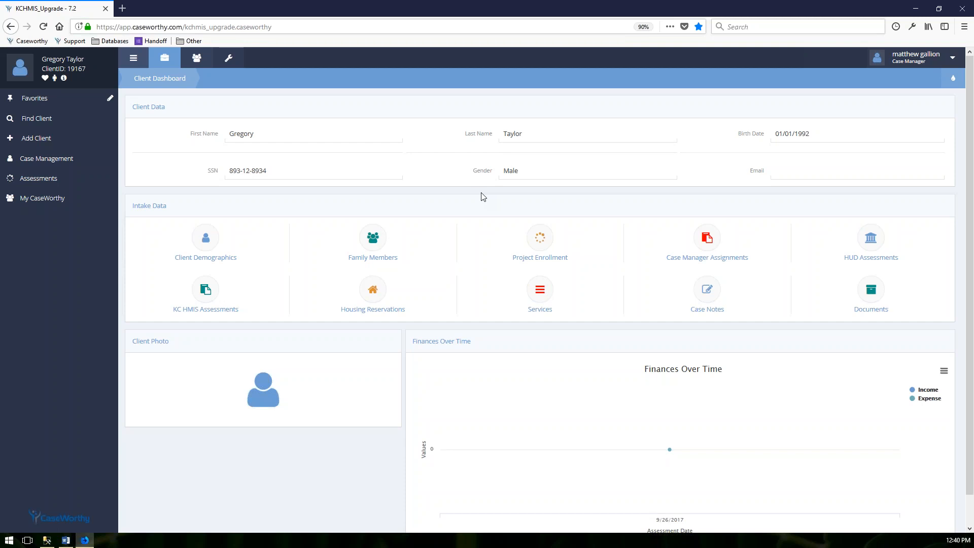
# Start an HMIS Intake for a new client and try to save it with only the first and last name entered.
pyautogui.click(56, 143)
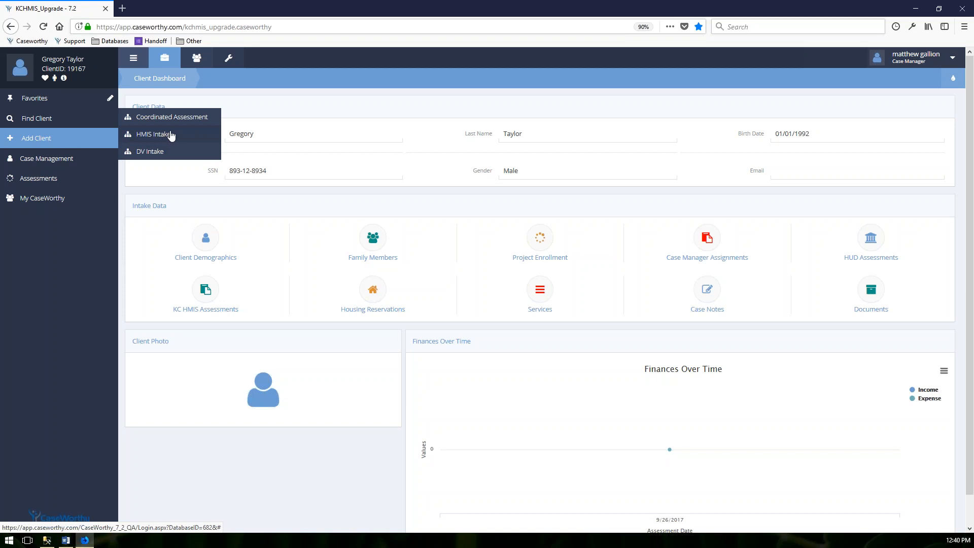
pyautogui.click(198, 137)
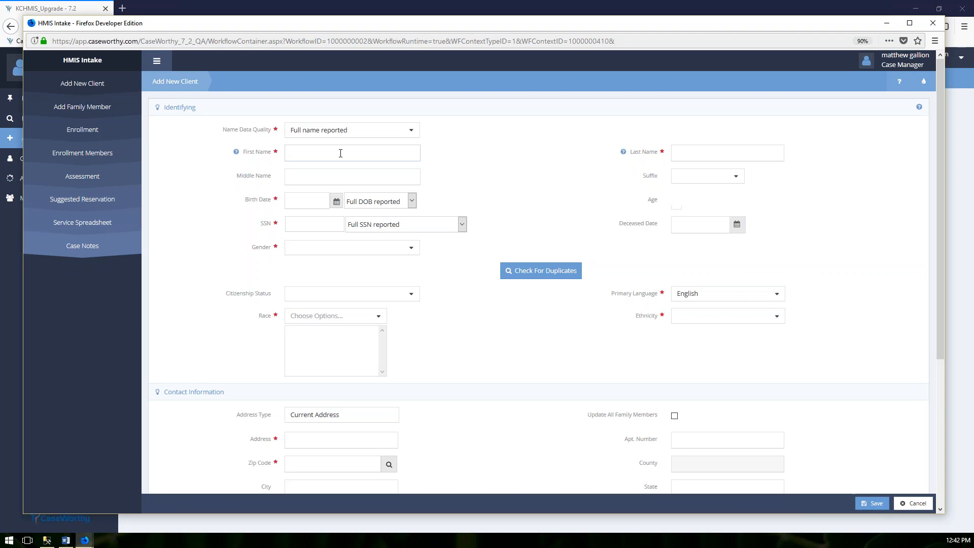
pyautogui.write('Test')
pyautogui.write('Demo')
pyautogui.click(870, 504)
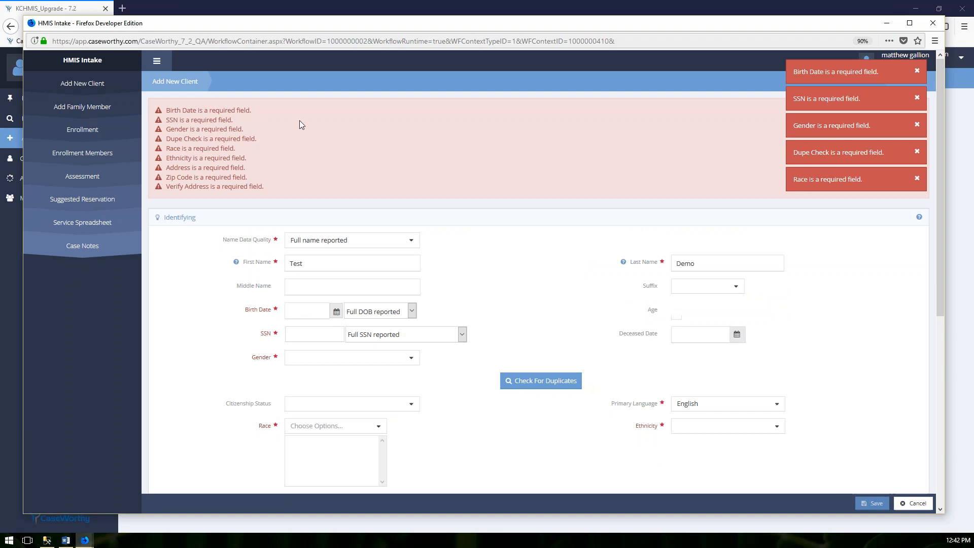
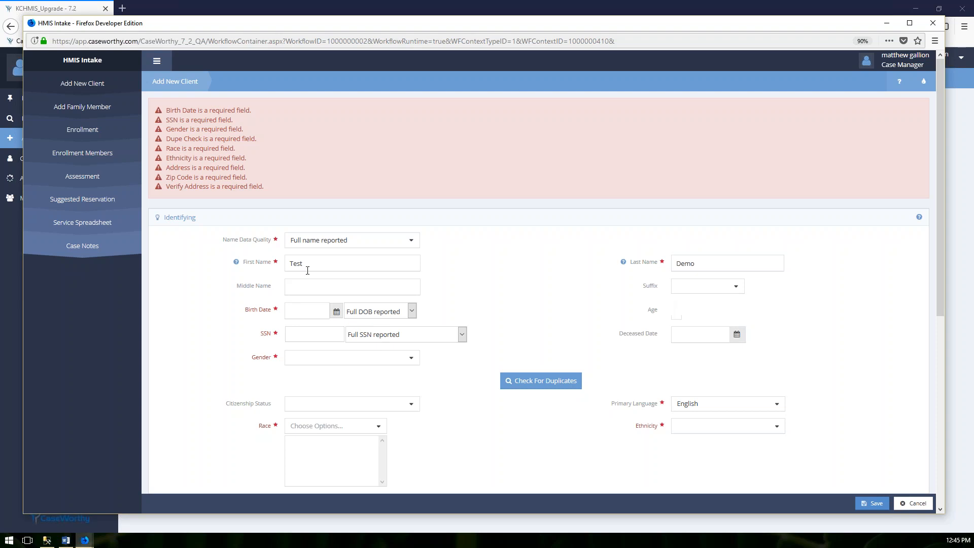
# Replace the first name with "Gr" and the last name with "T", check for duplicates and select the second matching client.
pyautogui.moveTo(305, 264); pyautogui.dragTo(275, 264)
pyautogui.write('Gr')
pyautogui.press('Tab')
pyautogui.write('T')
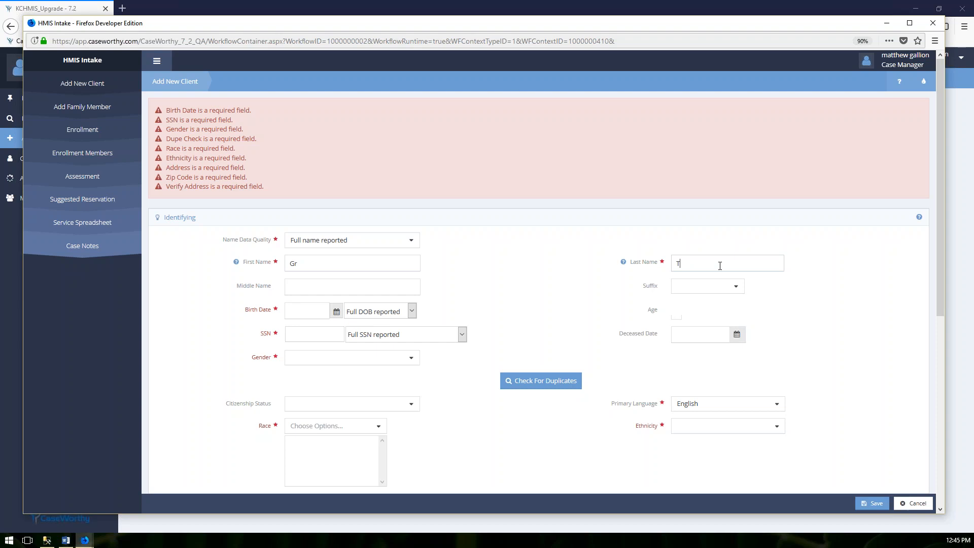
pyautogui.click(547, 383)
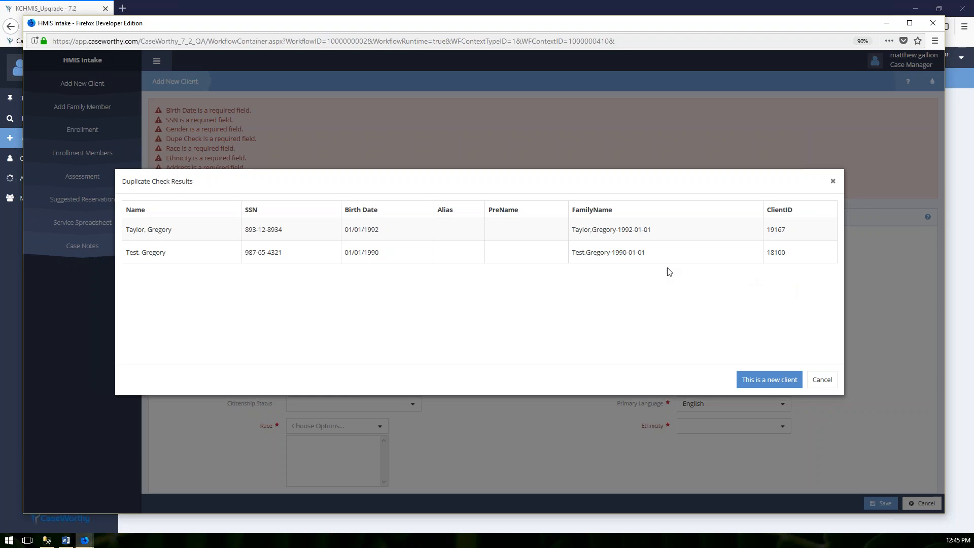
pyautogui.click(589, 261)
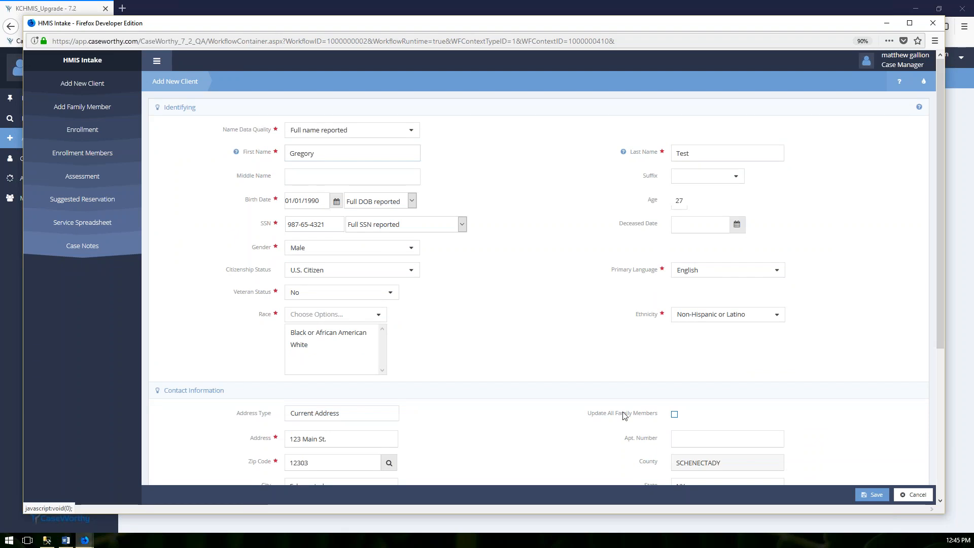
# Review the existing client's identifying and contact information and save it to advance to the Add Family Member page.
pyautogui.scroll(-2, 624, 415)
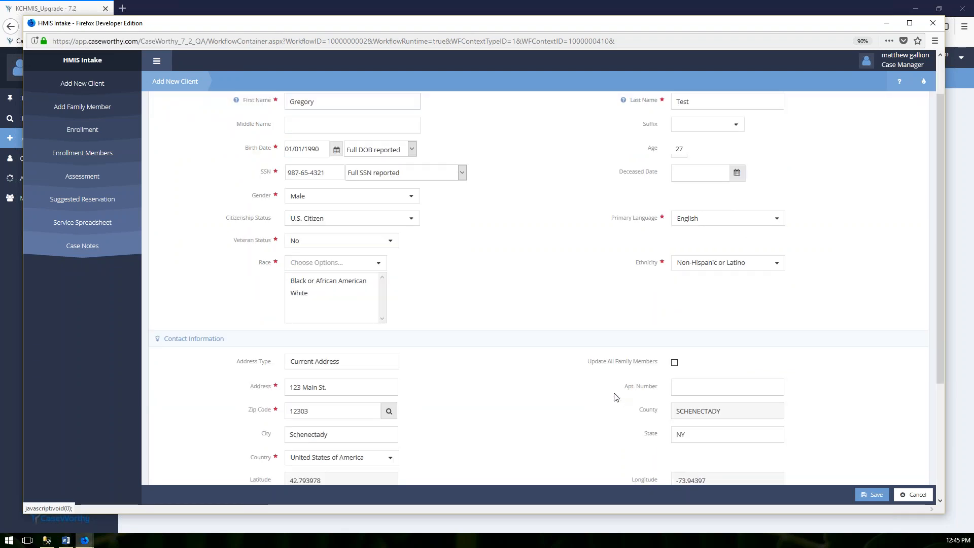
pyautogui.scroll(2, 616, 400)
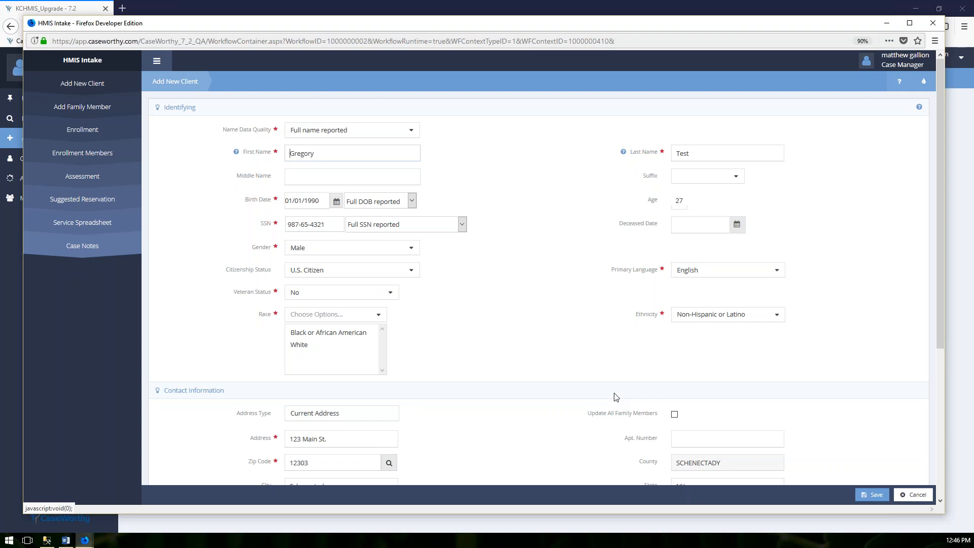
pyautogui.scroll(-5, 616, 397)
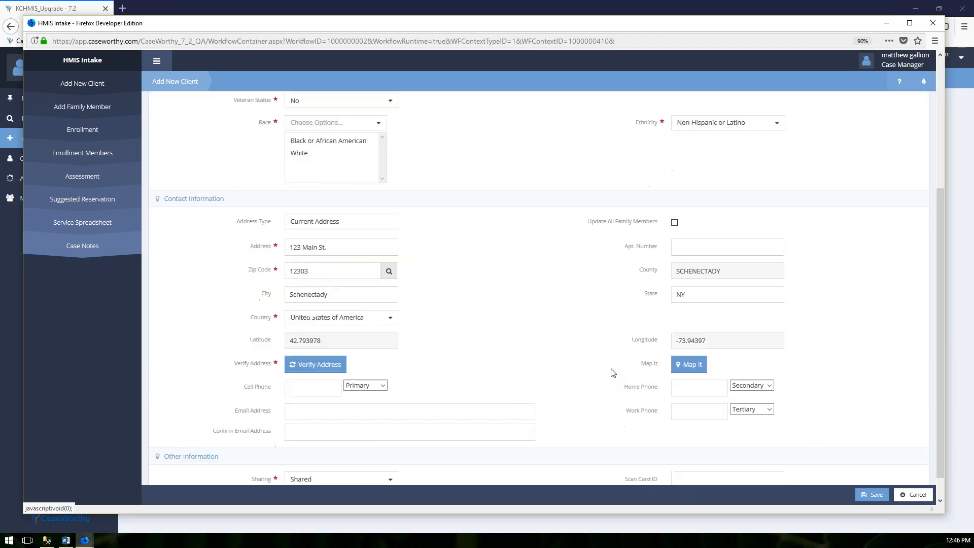
pyautogui.click(873, 494)
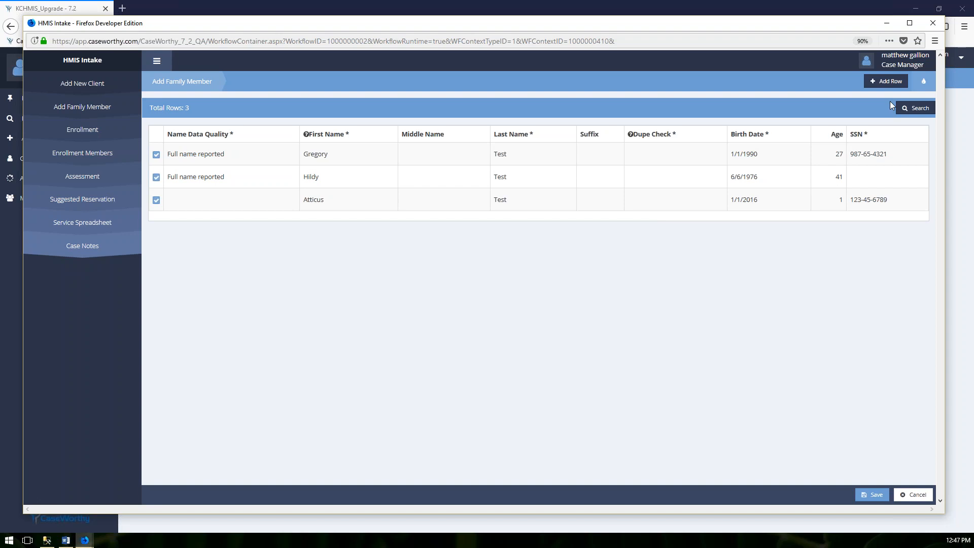
# Save and close the intake workflow at the Add Family Member page, and resume it from the open HMIS Intake workflows.
pyautogui.click(924, 83)
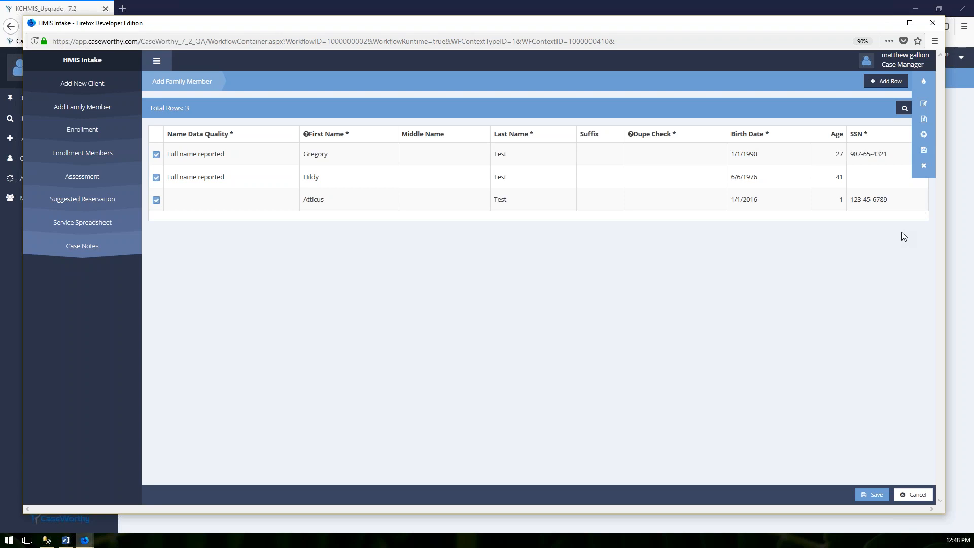
pyautogui.click(925, 152)
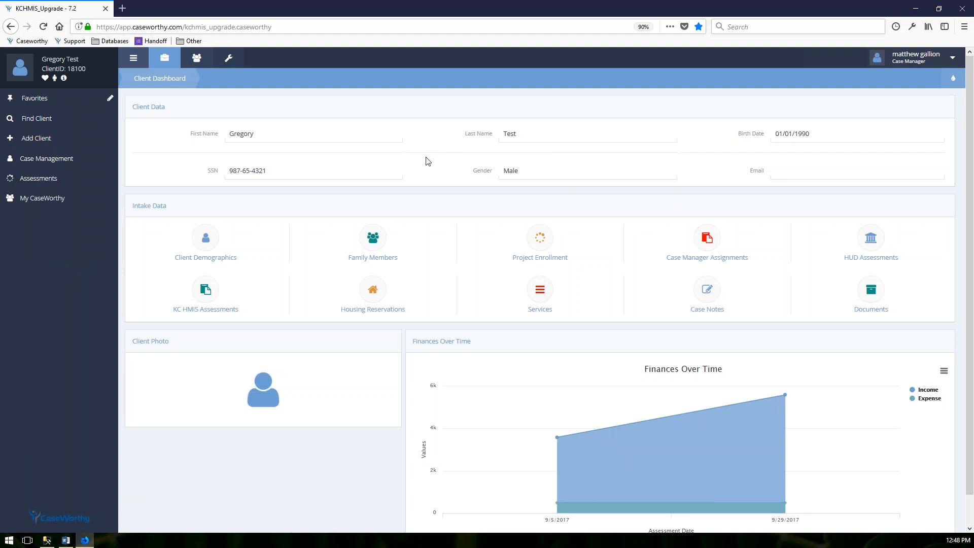
pyautogui.click(43, 141)
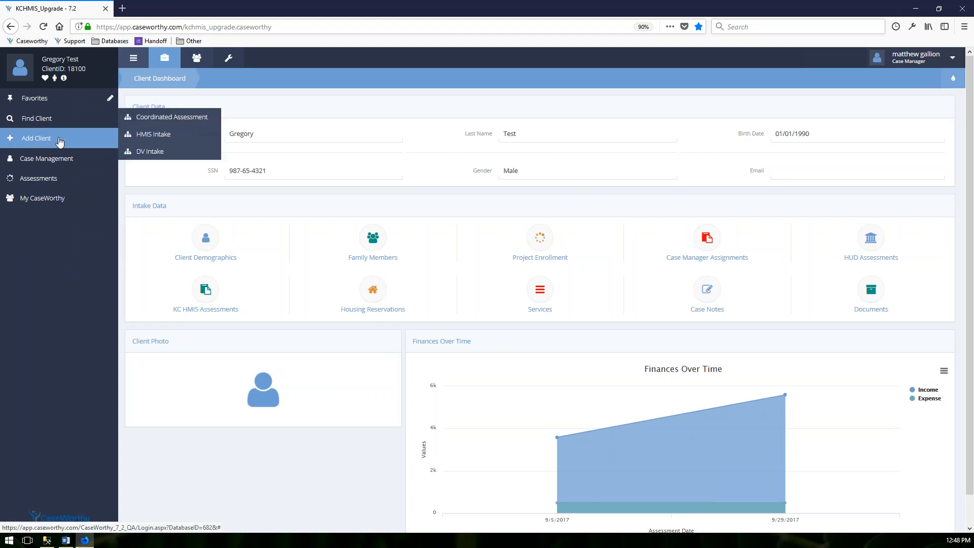
pyautogui.click(163, 136)
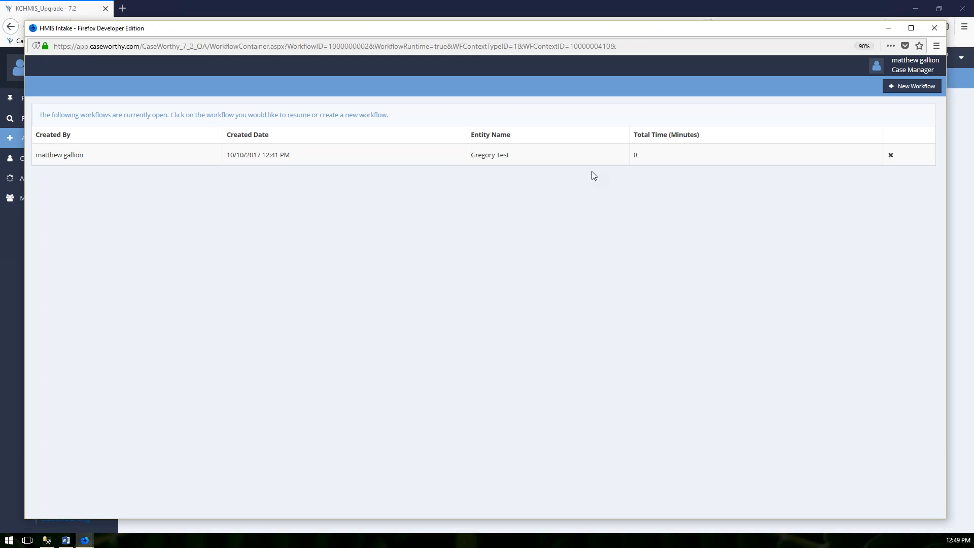
pyautogui.click(907, 90)
pyautogui.click(174, 160)
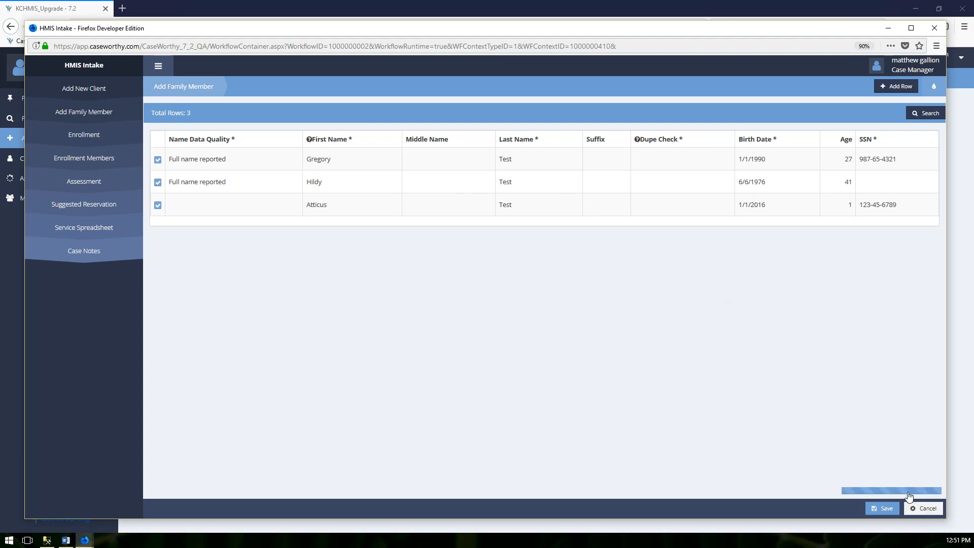
# Skip the Add Family Member page and cancel the intake workflow from the Enrollment page.
pyautogui.click(923, 510)
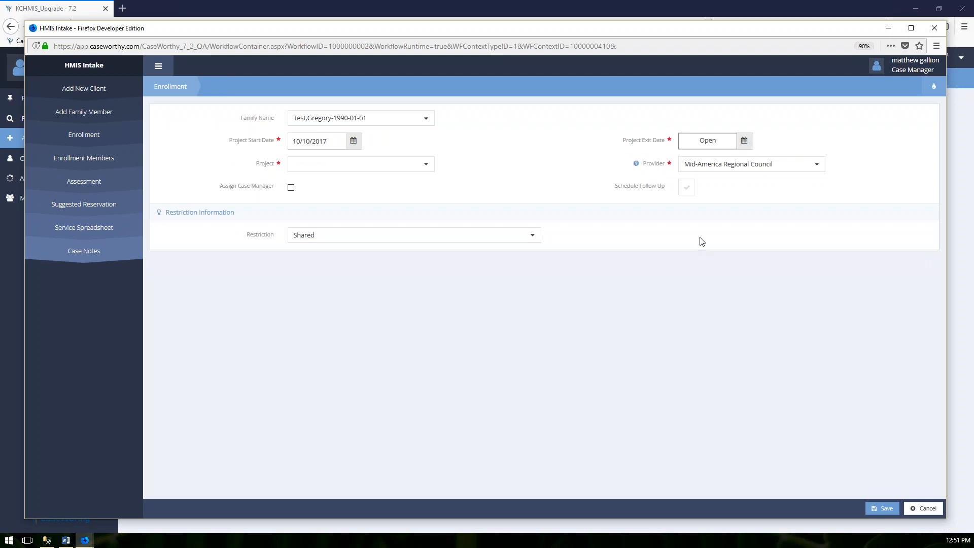
pyautogui.click(935, 91)
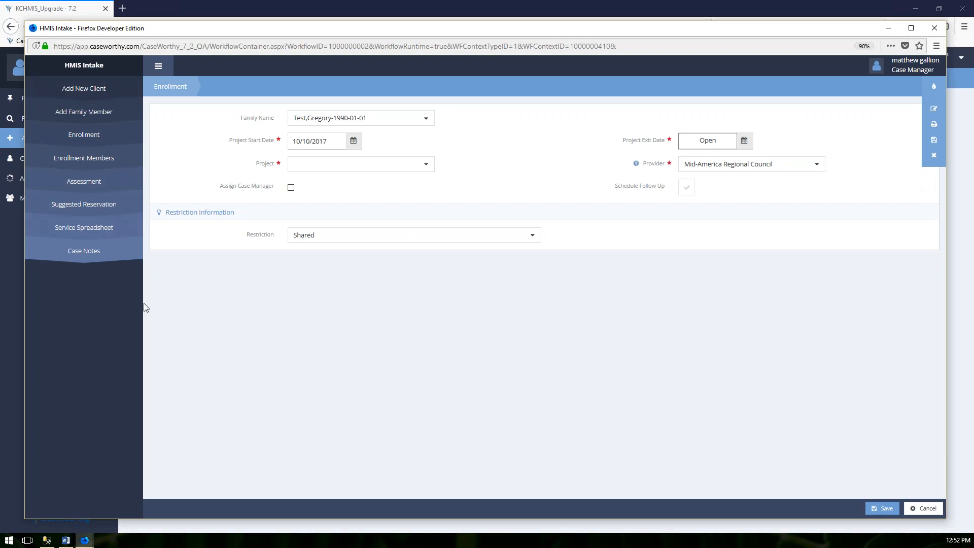
pyautogui.click(930, 160)
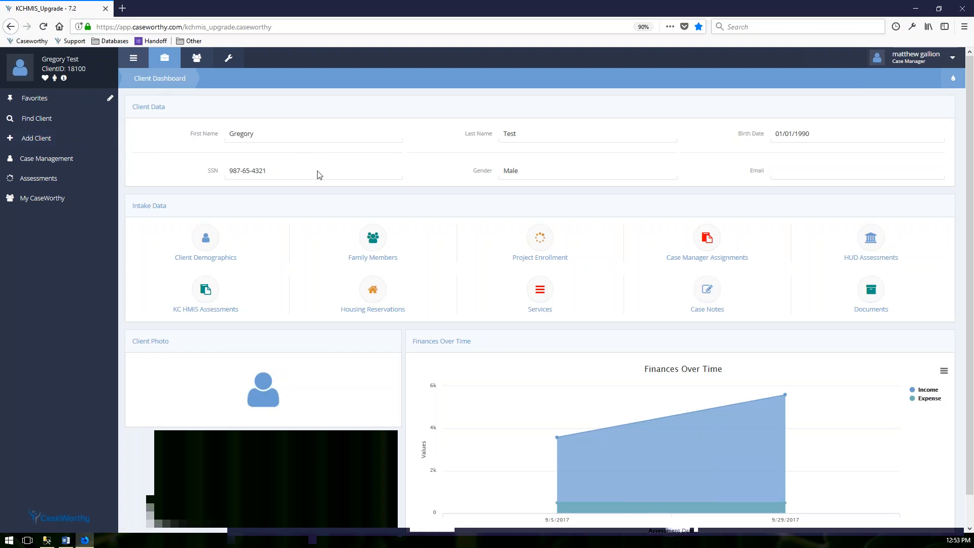
# Start a fresh HMIS Intake, check for duplicates with first name "K" and last name "T", and declare this a new client.
pyautogui.click(68, 137)
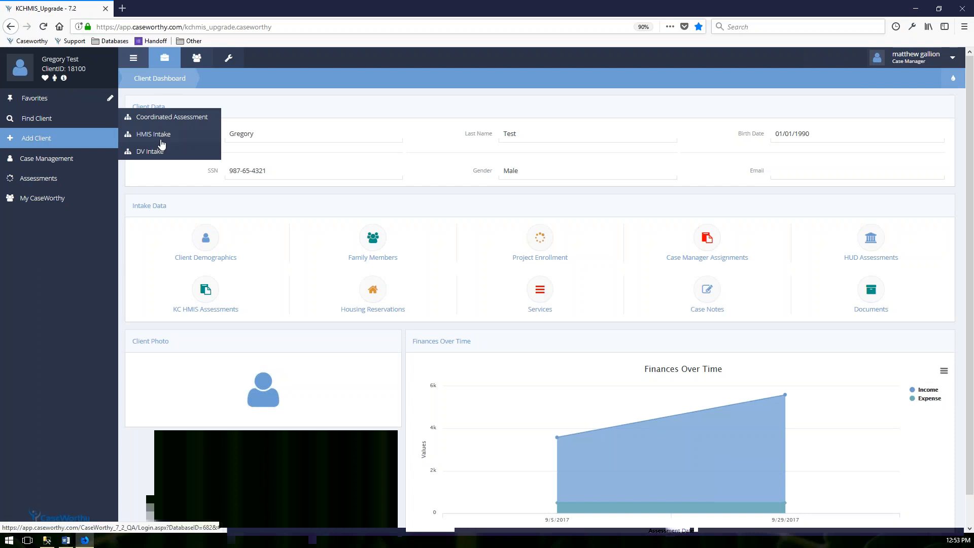
pyautogui.click(187, 137)
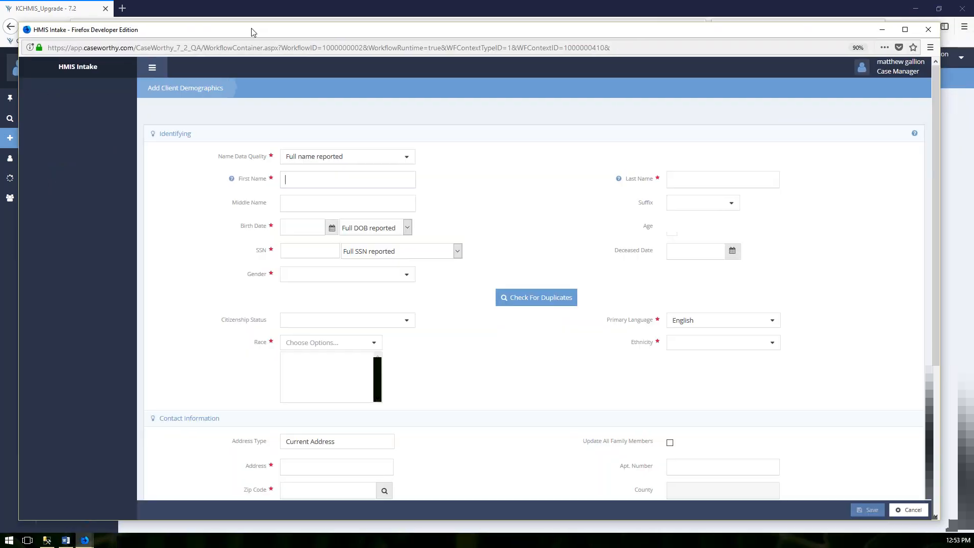
pyautogui.moveTo(253, 32); pyautogui.dragTo(271, 33)
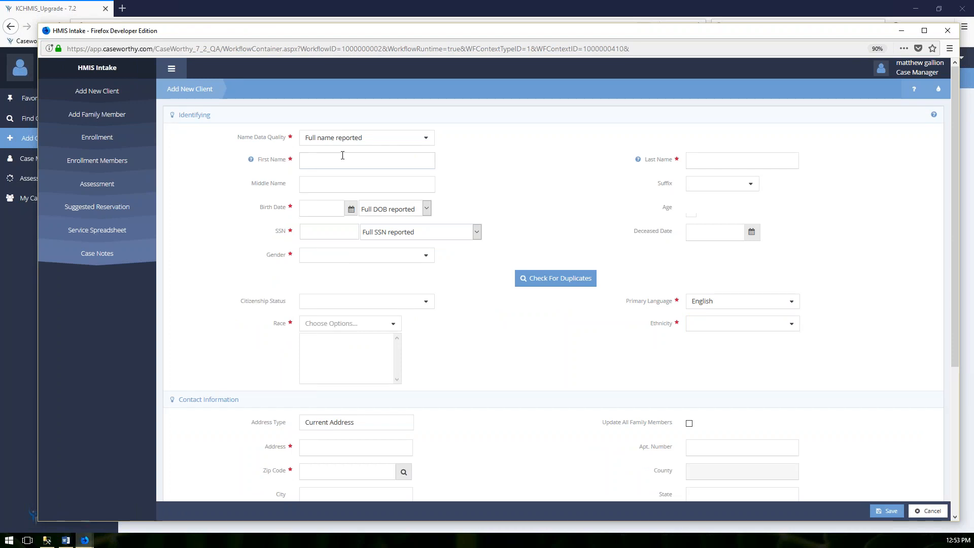
pyautogui.write('K')
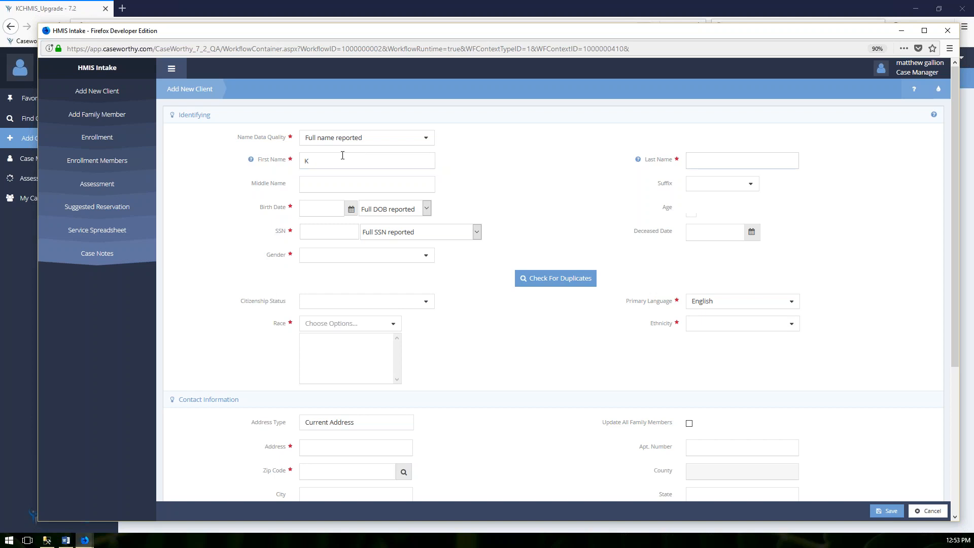
pyautogui.write('T')
pyautogui.click(565, 288)
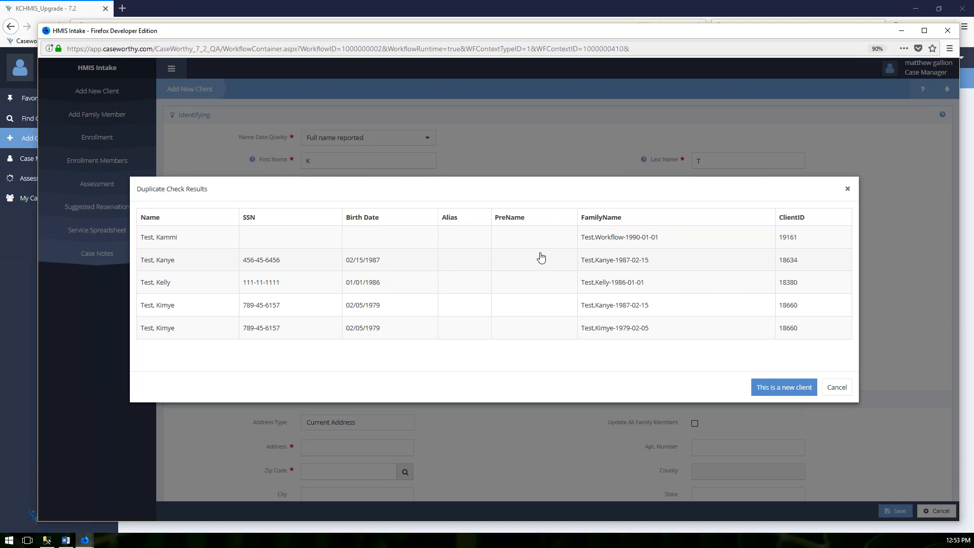
pyautogui.click(781, 388)
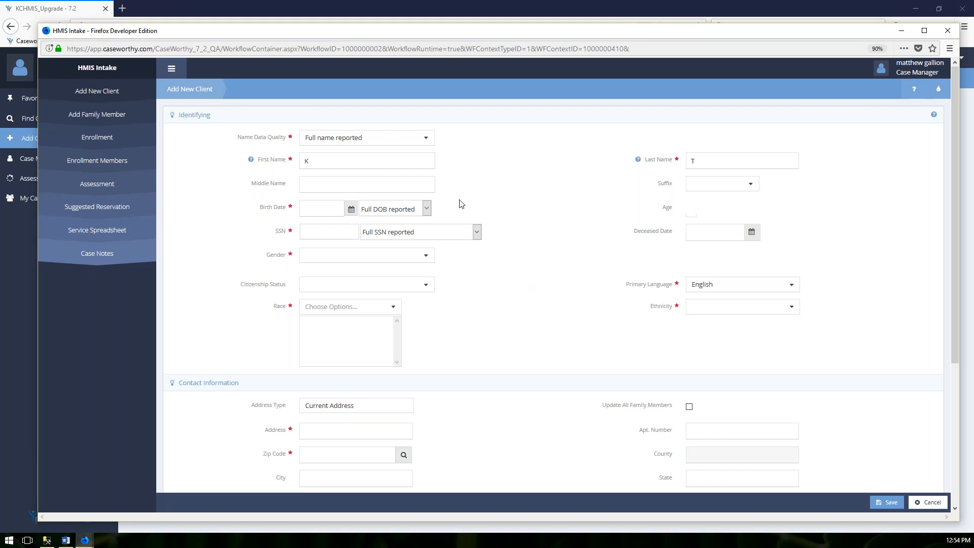
# Complete the new client's first and last name and set the birth date quality to Data Not Collected.
pyautogui.write('ammi')
pyautogui.press('Tab')
pyautogui.write('TEs')
pyautogui.press('BackSpace')
pyautogui.press('BackSpace')
pyautogui.write('est')
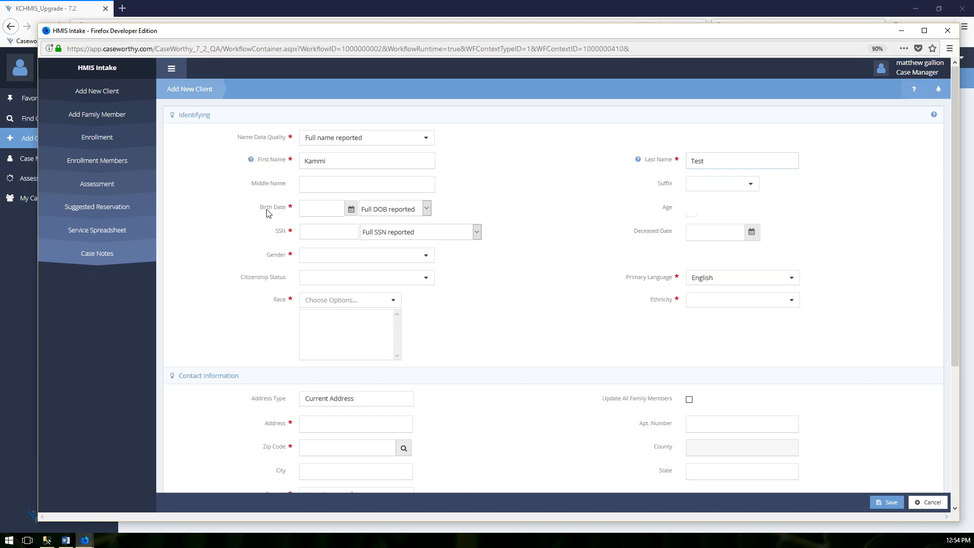
pyautogui.click(426, 209)
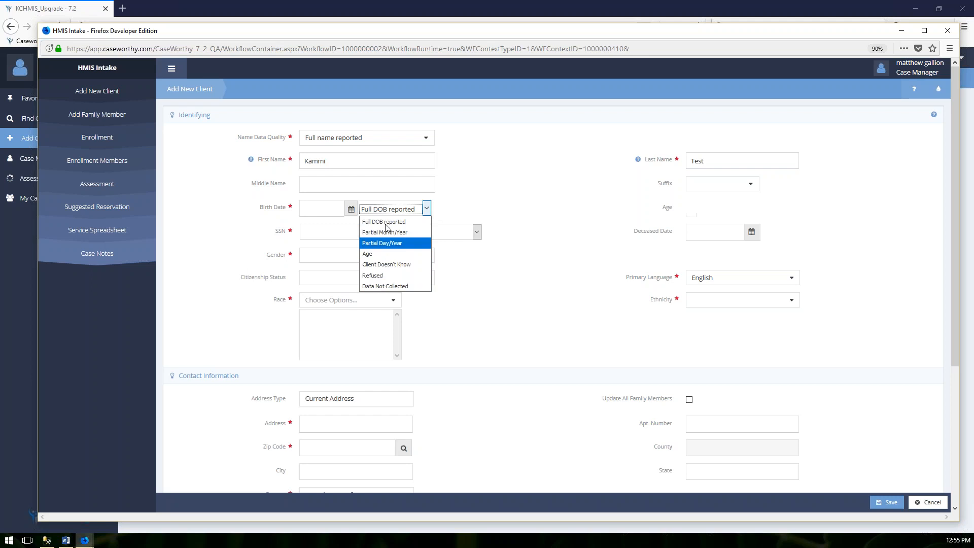
pyautogui.click(396, 287)
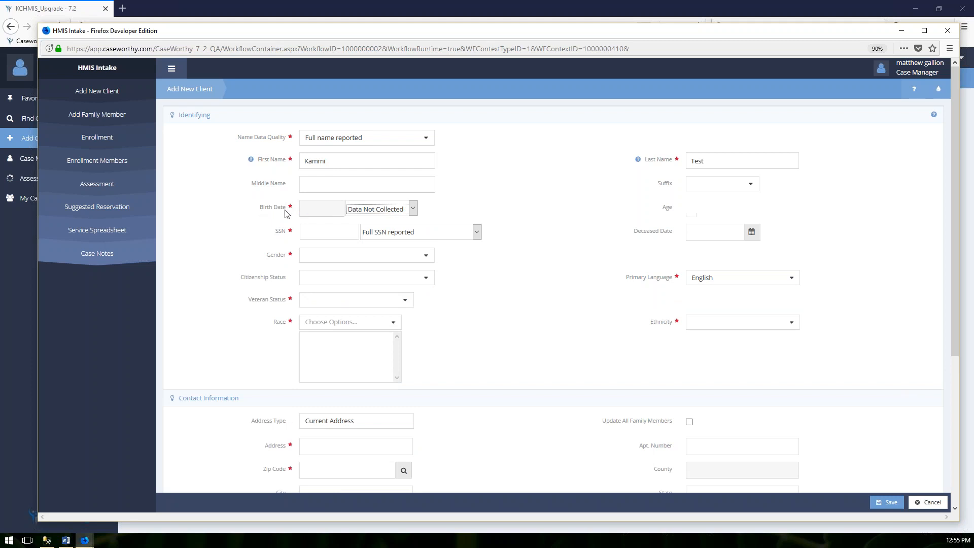
# Try to save the incomplete client form, and set the birth date quality to Full DOB reported with a complete date of birth.
pyautogui.click(891, 502)
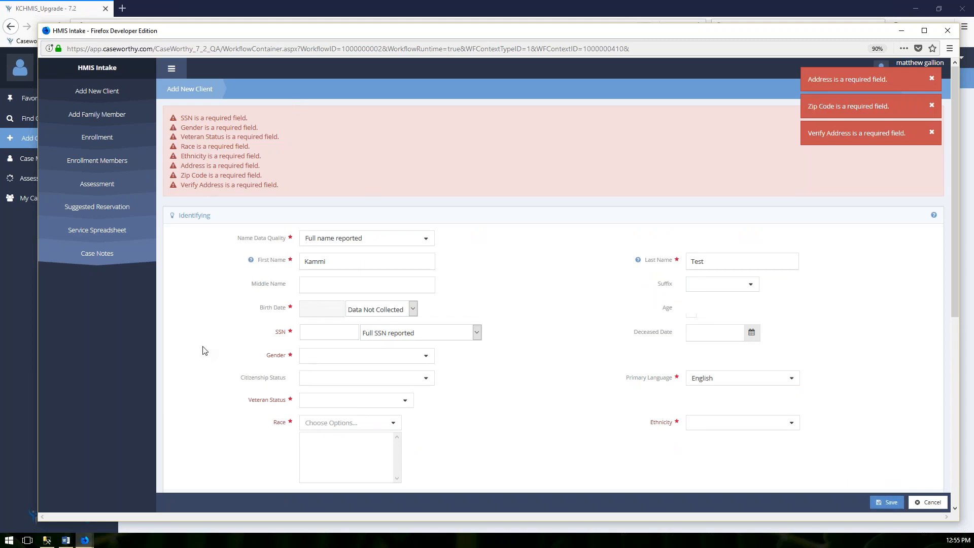
pyautogui.click(414, 309)
pyautogui.click(376, 323)
pyautogui.click(315, 323)
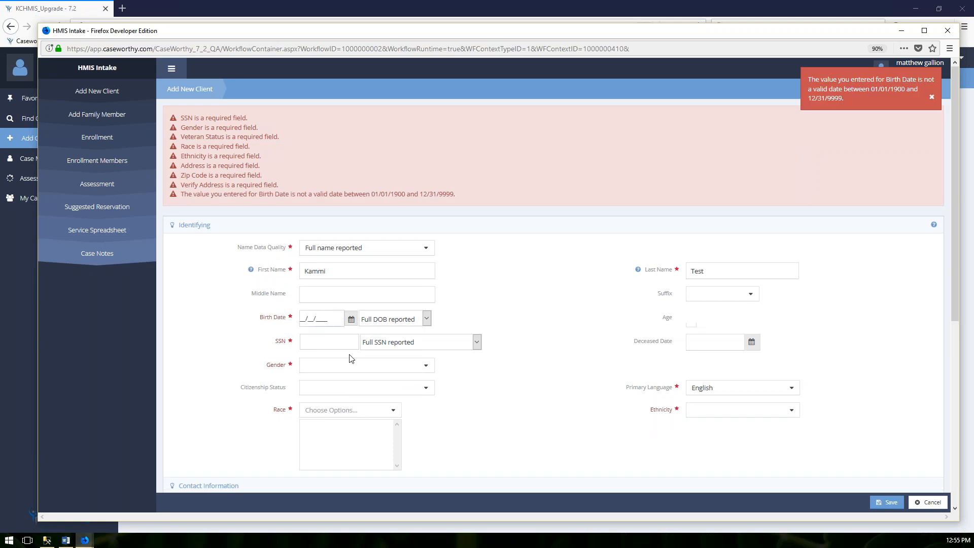
pyautogui.write('05052010')
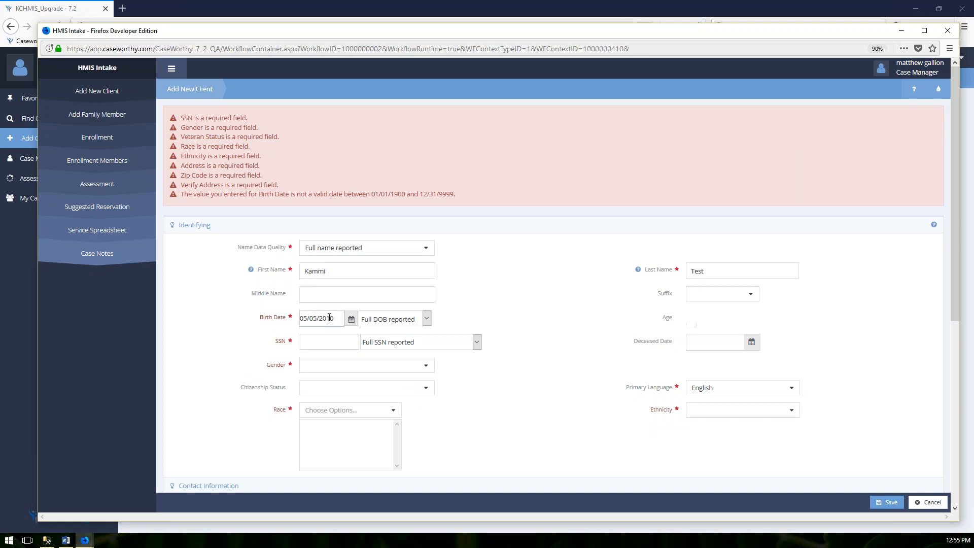
# Set the birth date quality to Partial Month/Year and enter the client's birth month and year with a placeholder day.
pyautogui.click(427, 318)
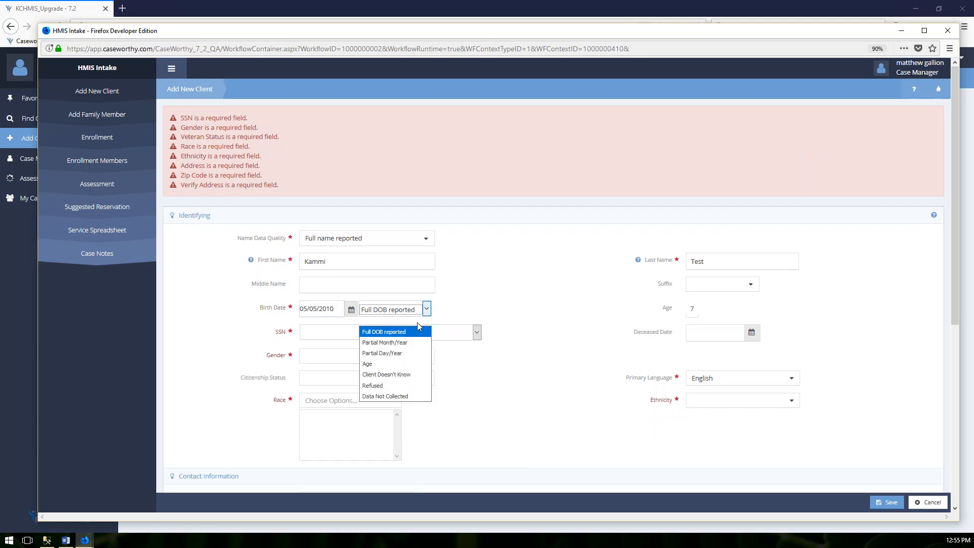
pyautogui.click(394, 344)
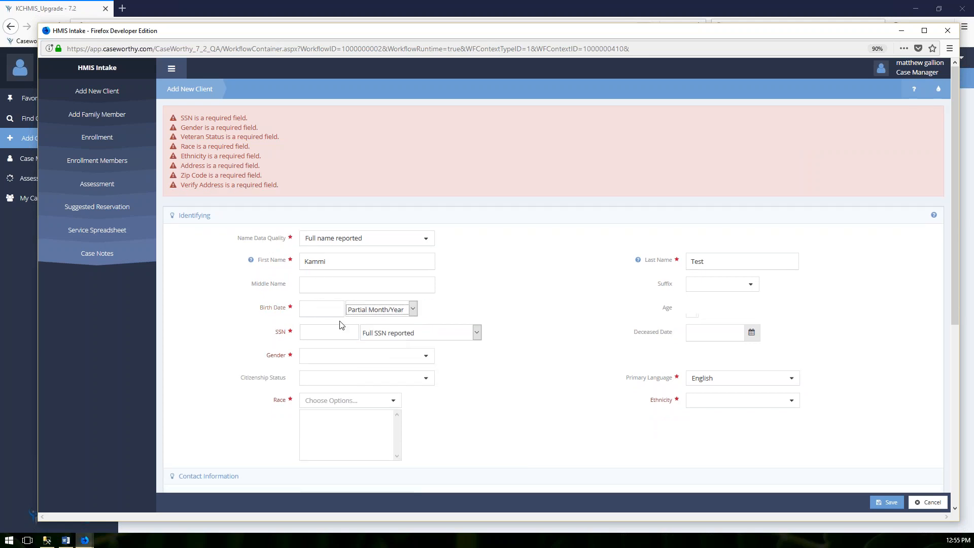
pyautogui.click(310, 308)
pyautogui.write('05/01/2010')
pyautogui.click(607, 281)
# Set the birth date quality to Partial Day/Year and enter the client's birth day and year with a placeholder month.
pyautogui.click(413, 310)
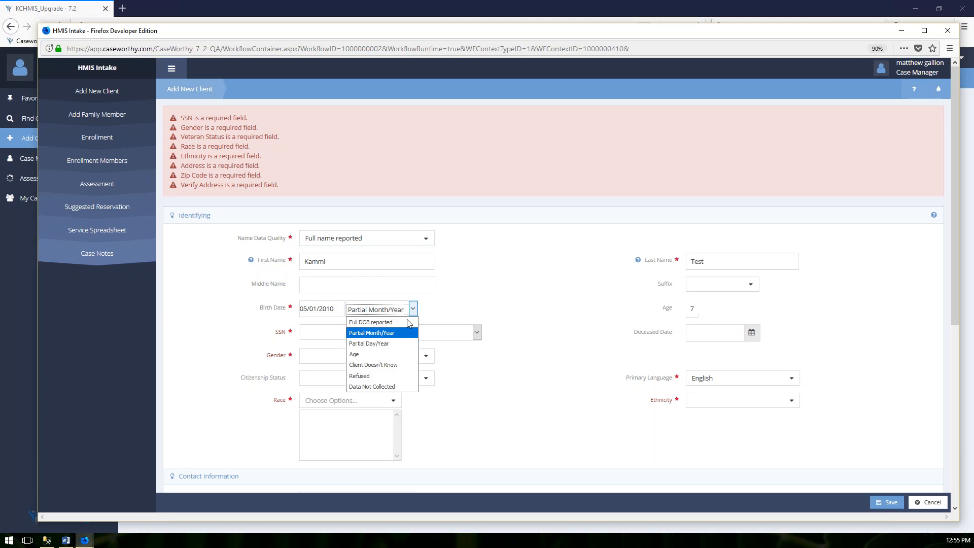
pyautogui.click(394, 344)
pyautogui.click(312, 309)
pyautogui.write('01/__/____')
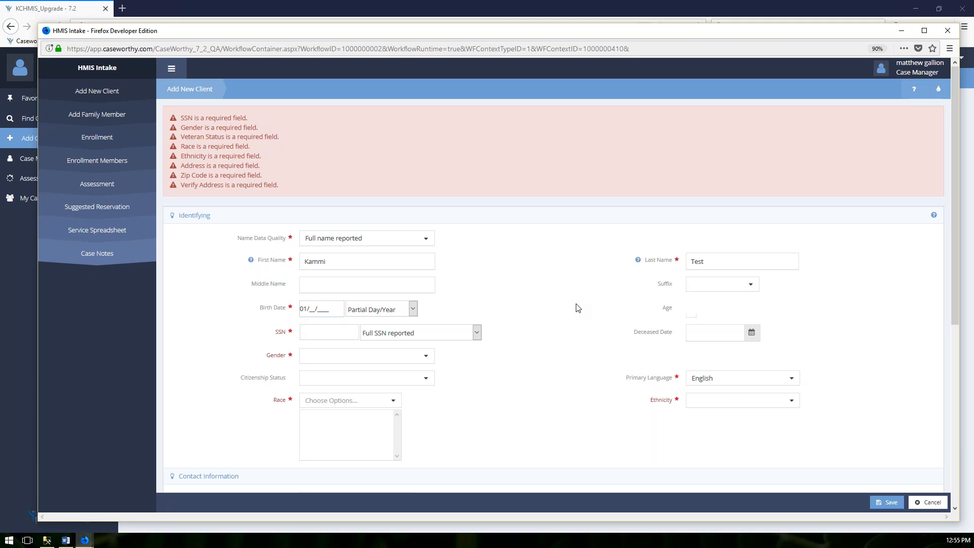
pyautogui.write('052010')
# Set the birth date quality to Age and enter 16 as the client's age.
pyautogui.click(413, 310)
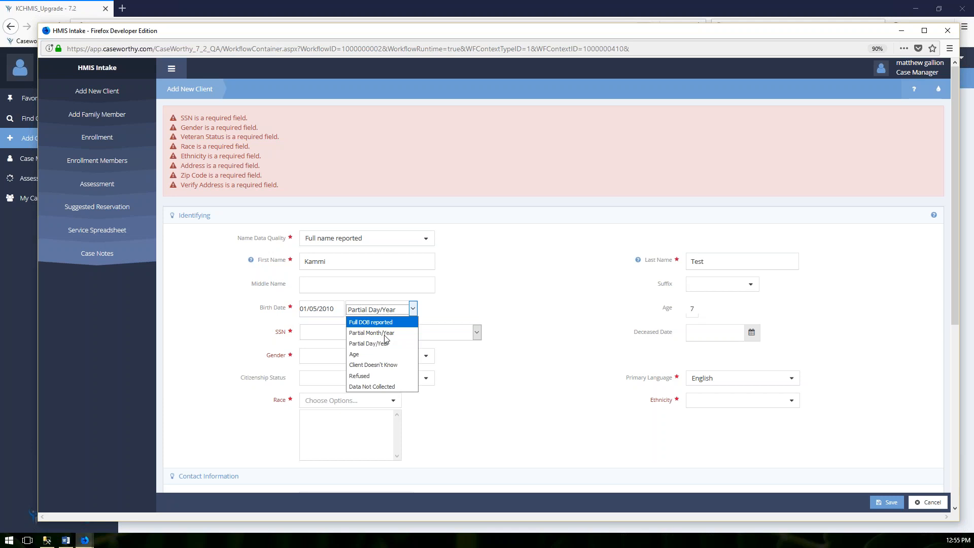
pyautogui.click(365, 354)
pyautogui.click(332, 308)
pyautogui.write('16')
pyautogui.moveTo(674, 310); pyautogui.dragTo(698, 307)
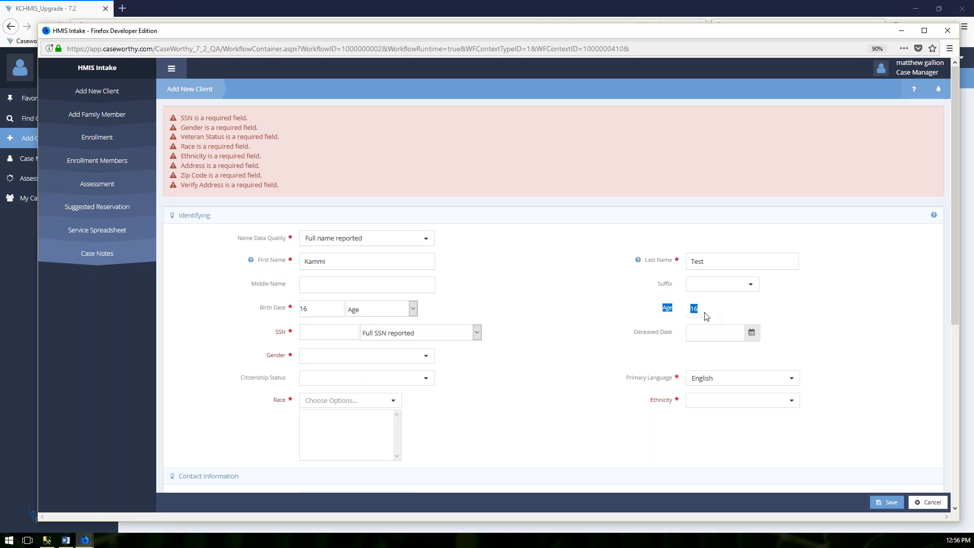
pyautogui.click(550, 302)
# Set the birth date quality back to Full DOB reported and enter the client's full date of birth.
pyautogui.click(379, 309)
pyautogui.click(372, 323)
pyautogui.click(321, 319)
pyautogui.write('01/01/1990')
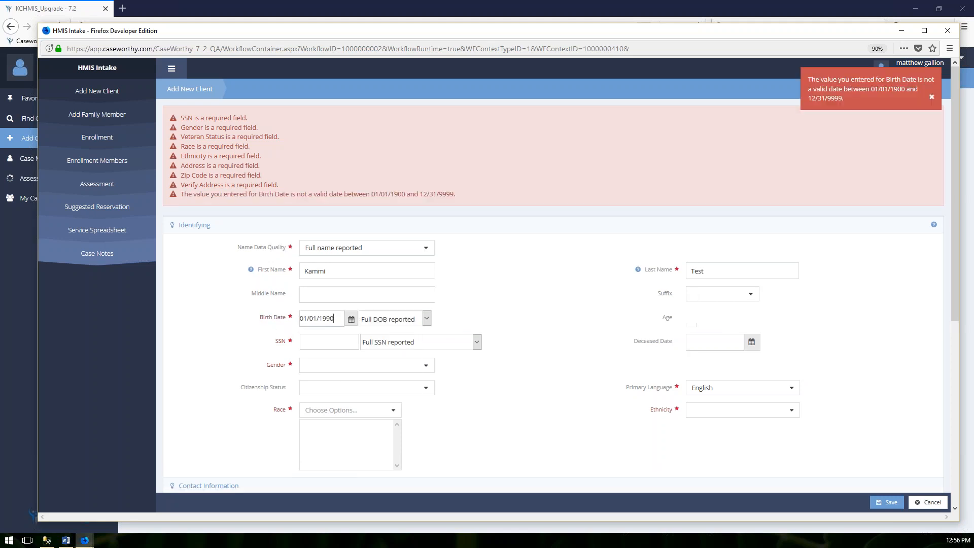
pyautogui.press('Tab')
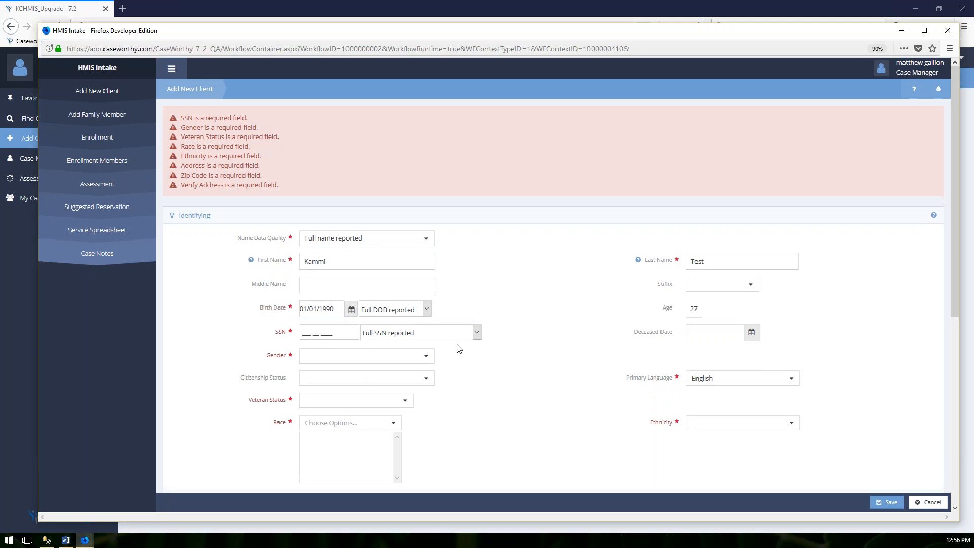
# Set the SSN quality to Approximate or partial SSN reported and enter the known digits of the client's social security number.
pyautogui.click(477, 333)
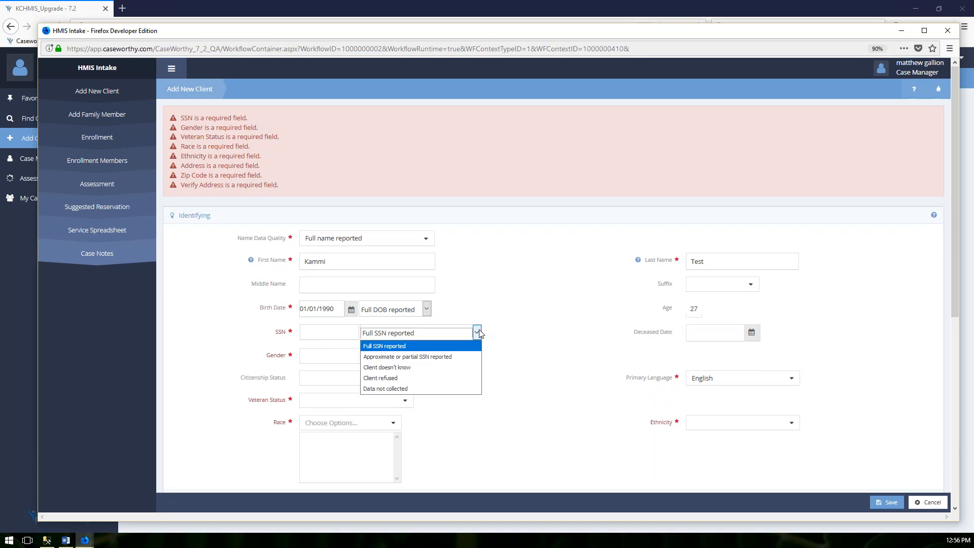
pyautogui.click(414, 358)
pyautogui.click(322, 332)
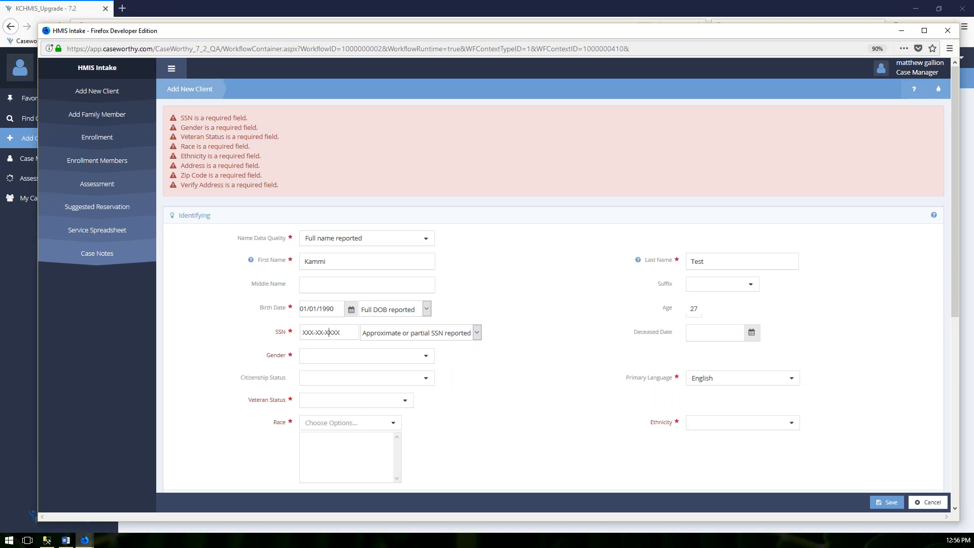
pyautogui.write('458')
# Set the SSN quality to Full SSN reported and enter the client's full social security number.
pyautogui.click(477, 332)
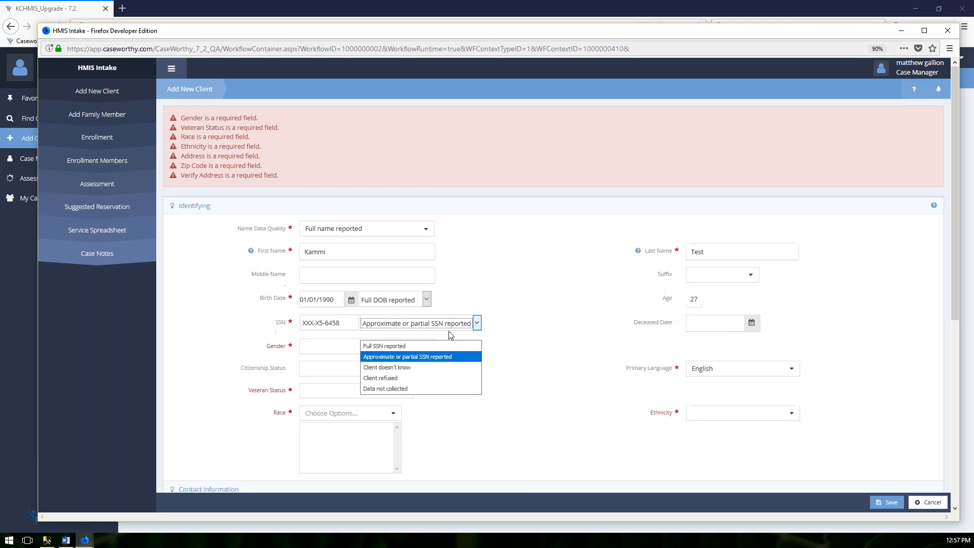
pyautogui.click(402, 347)
pyautogui.click(327, 324)
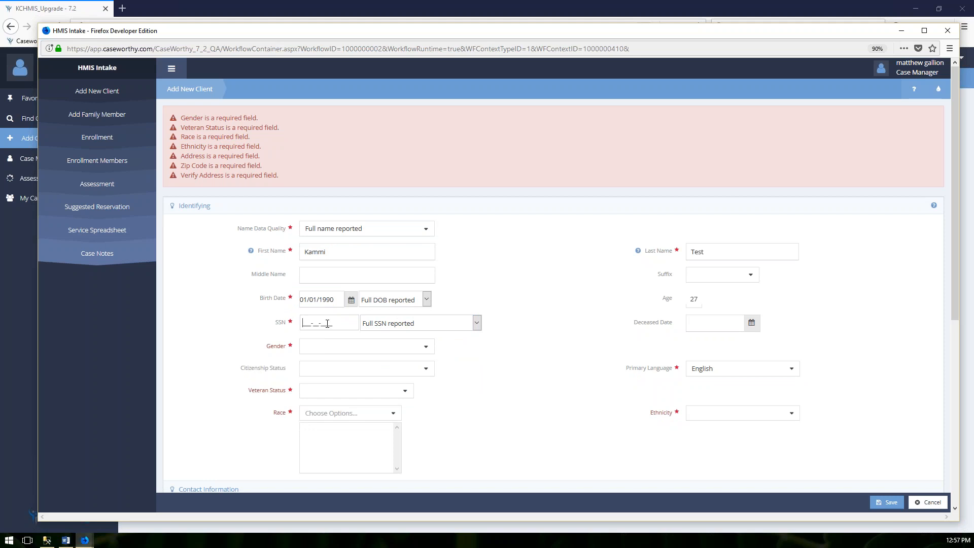
pyautogui.write('000000001')
# Set the client's gender to Female and the veteran status to No.
pyautogui.scroll(-2, 446, 352)
pyautogui.click(426, 295)
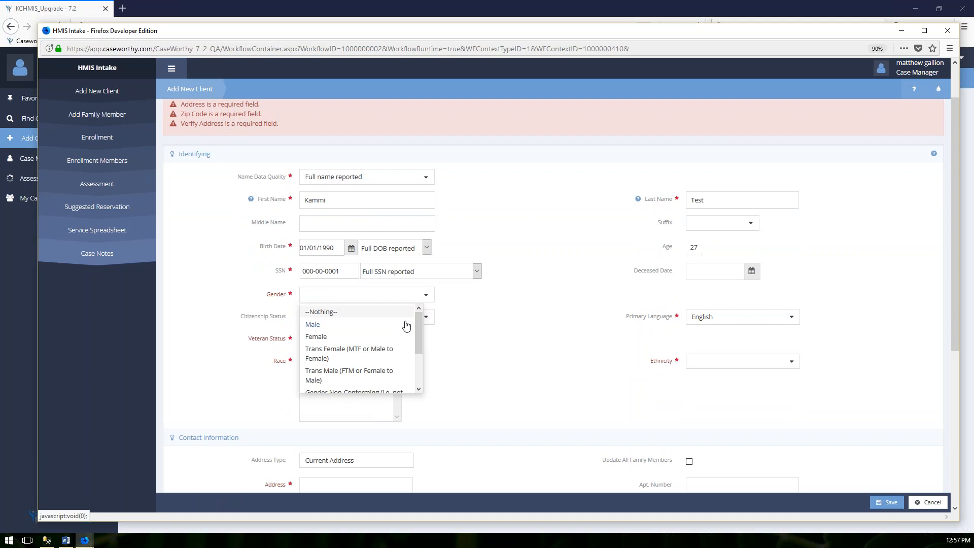
pyautogui.click(396, 338)
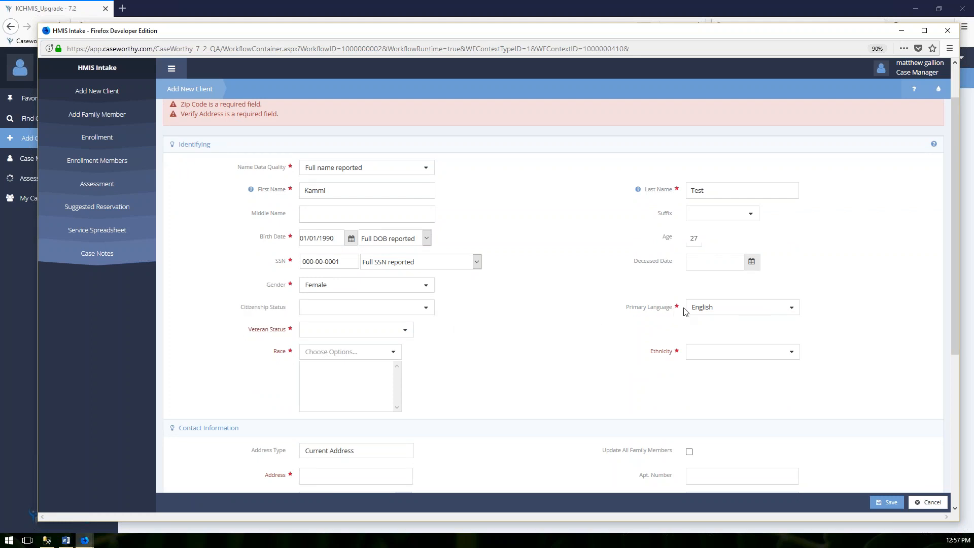
pyautogui.click(407, 329)
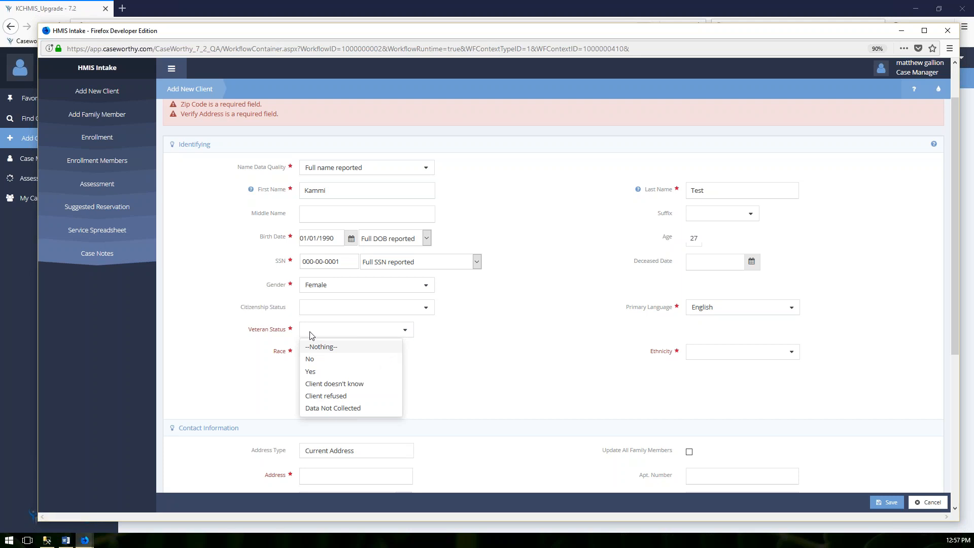
pyautogui.click(317, 363)
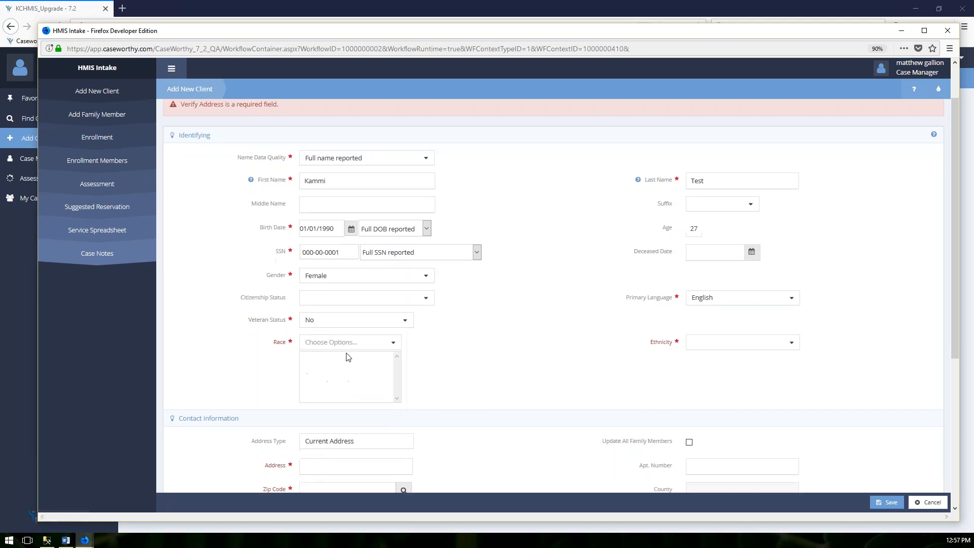
# Add Black or African American, Native Hawaiian or Other Pacific Islander and White as races, and set the ethnicity to Non-Hispanic or Latino.
pyautogui.click(391, 343)
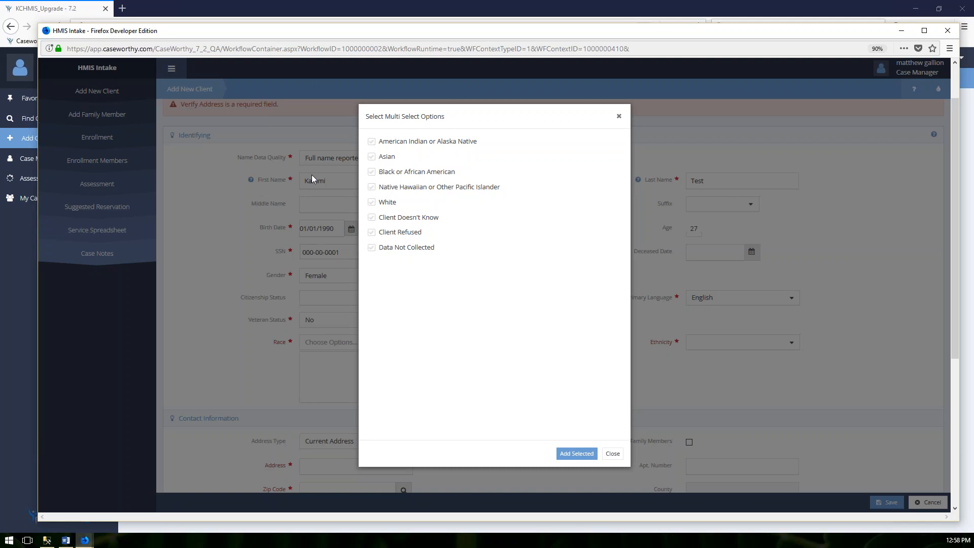
pyautogui.click(371, 172)
pyautogui.click(372, 187)
pyautogui.click(372, 203)
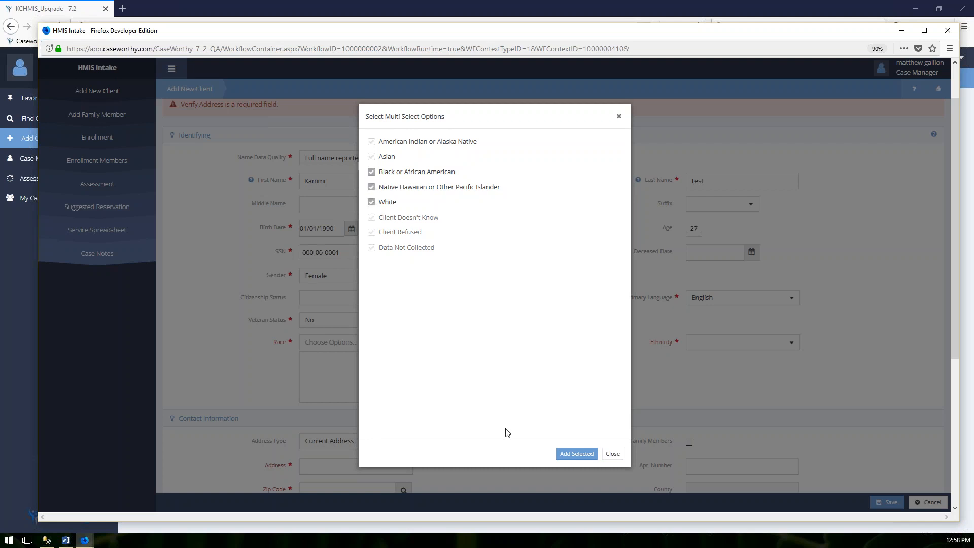
pyautogui.click(577, 453)
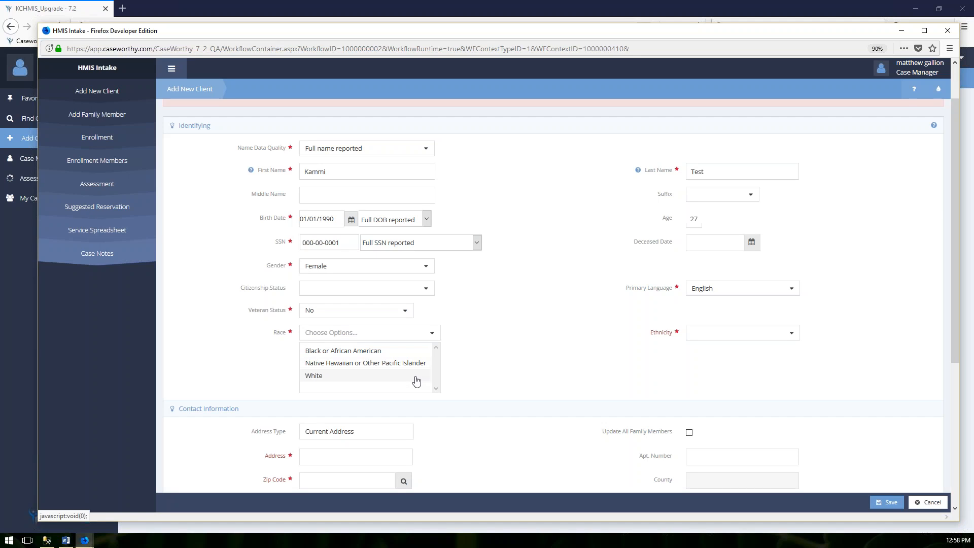
pyautogui.click(738, 334)
pyautogui.click(750, 364)
pyautogui.scroll(-1, 563, 375)
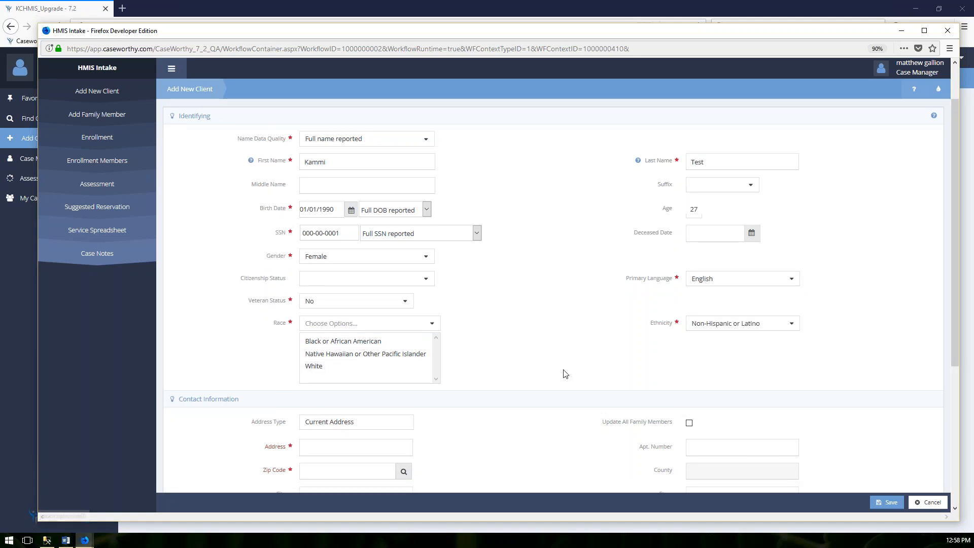
pyautogui.scroll(-3, 552, 374)
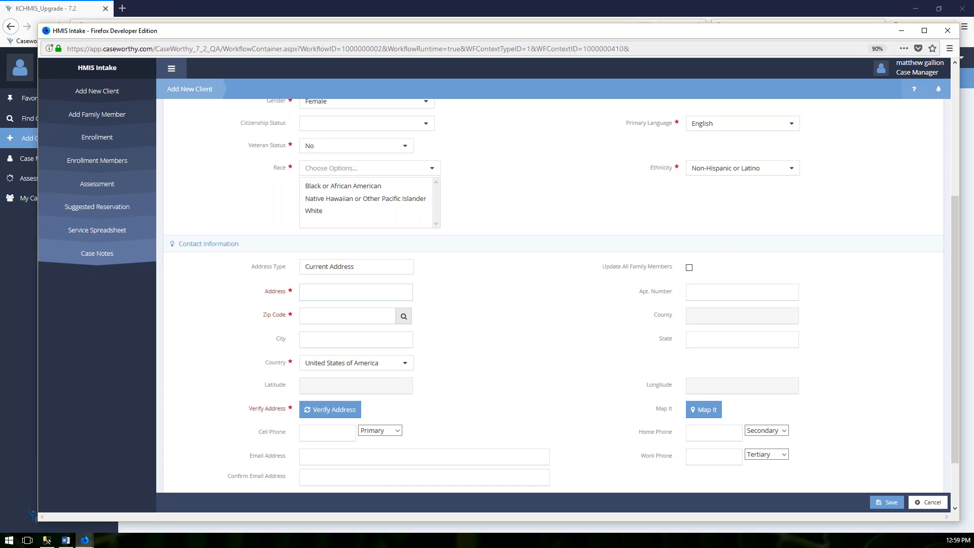
pyautogui.write('123 Main St')
pyautogui.hotkey('ctrl', 'BackSpace')
pyautogui.hotkey('ctrl', 'BackSpace')
pyautogui.hotkey('ctrl', 'BackSpace')
# Enter "Homeless" as the client's current address in the contact information.
pyautogui.write('HOme')
pyautogui.press('BackSpace')
pyautogui.press('BackSpace')
pyautogui.press('BackSpace')
pyautogui.write('omeless')
# Look up zip code 12345 and apply it to the client's address.
pyautogui.click(404, 316)
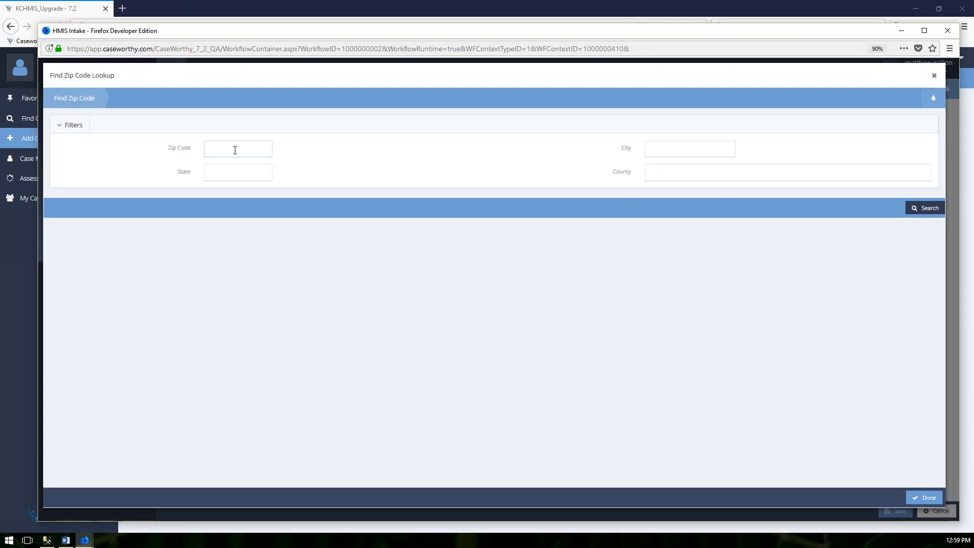
pyautogui.write('12345')
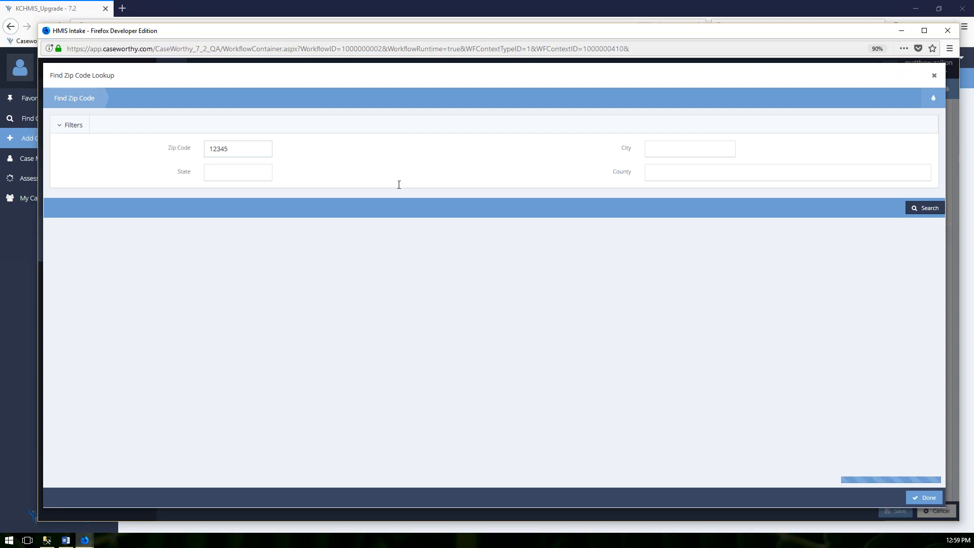
pyautogui.press('Return')
pyautogui.scroll(-2, 350, 345)
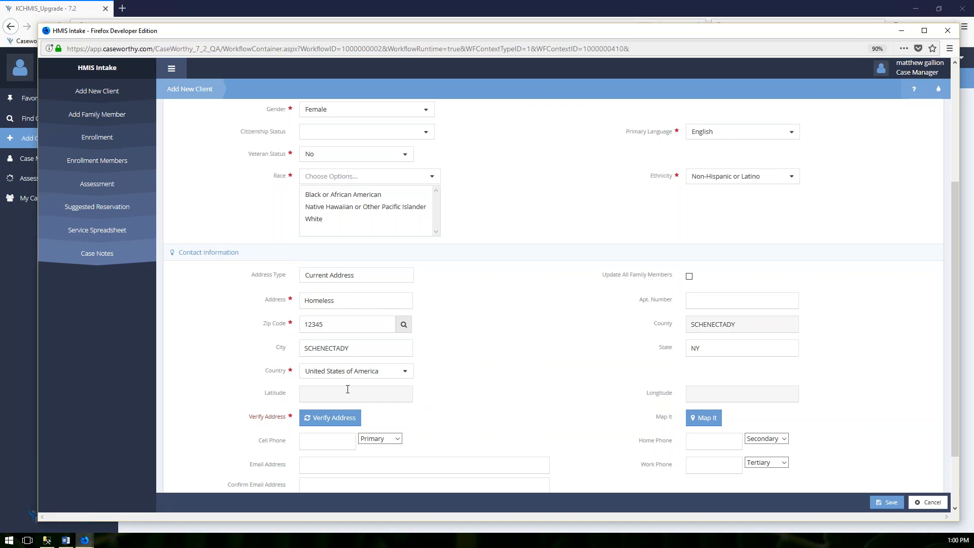
# Run the address verification, make it not mandatory, and look up zip code 00000 for the client's address.
pyautogui.click(335, 418)
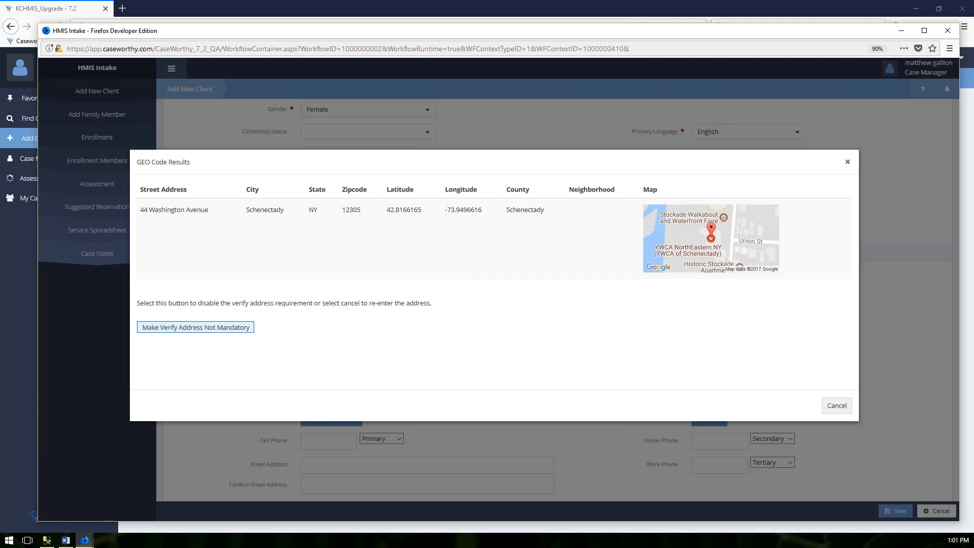
pyautogui.click(195, 328)
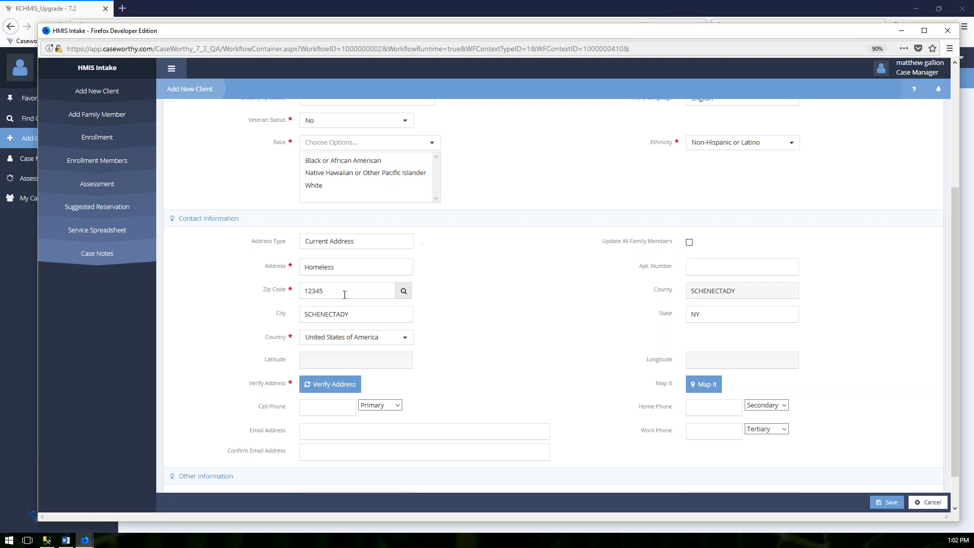
pyautogui.click(403, 291)
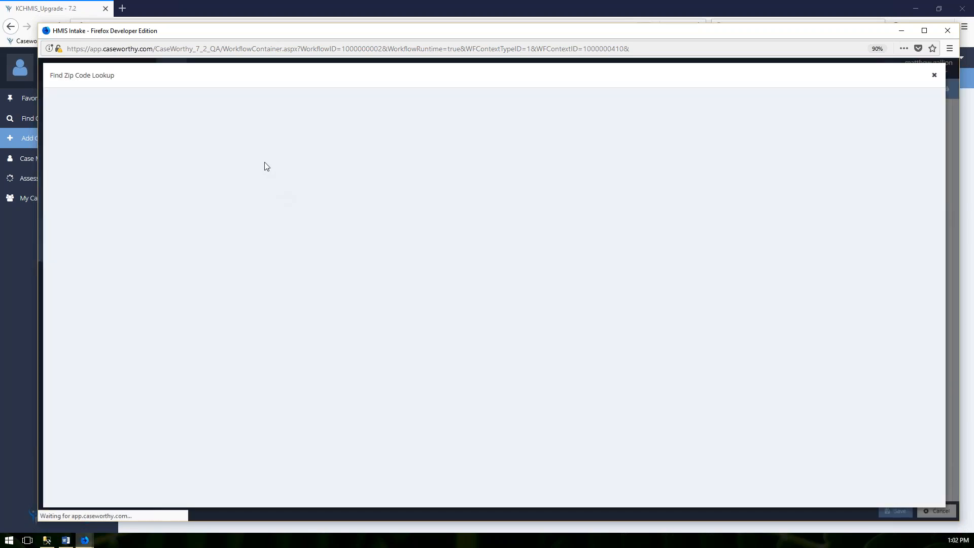
pyautogui.write('00000')
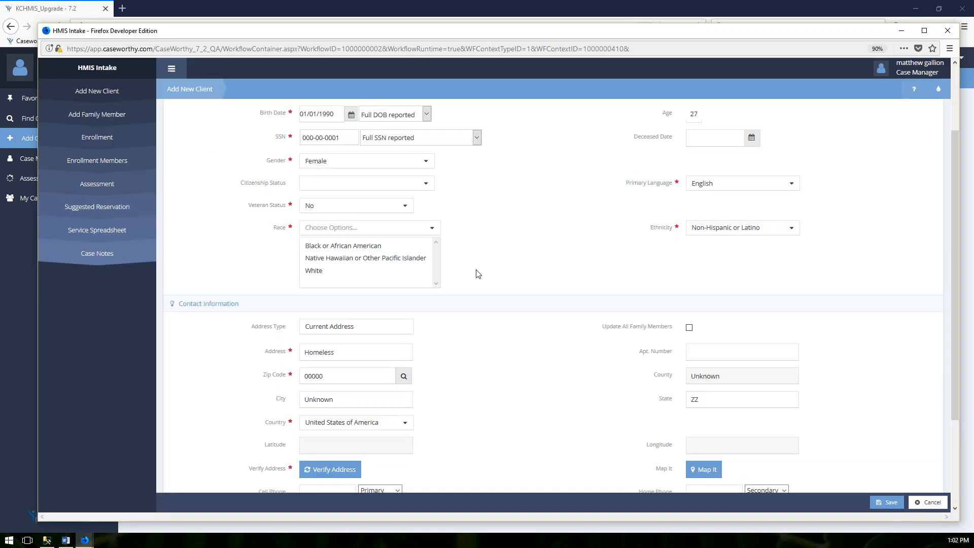
# Choose Primary as the priority of the client's cell phone in the contact information.
pyautogui.scroll(-2, 453, 412)
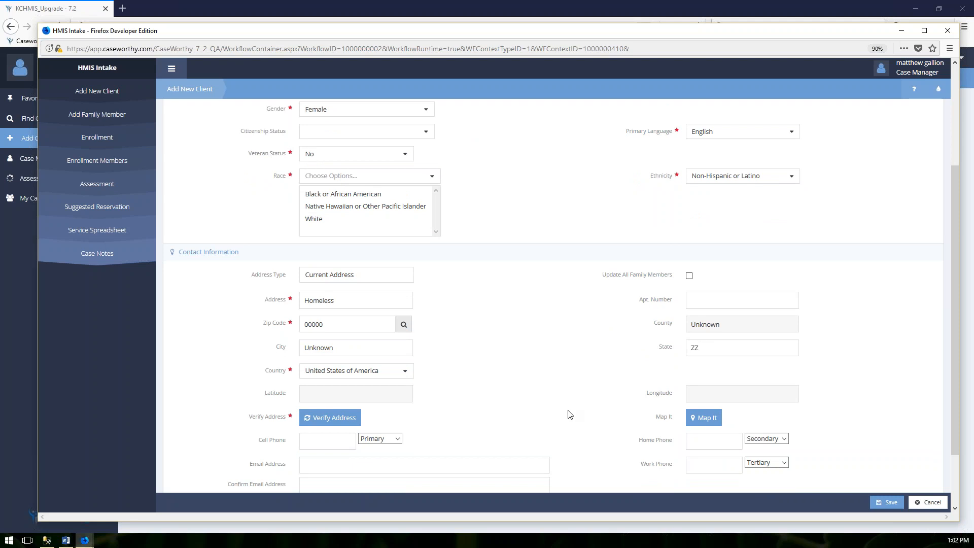
pyautogui.scroll(-3, 570, 414)
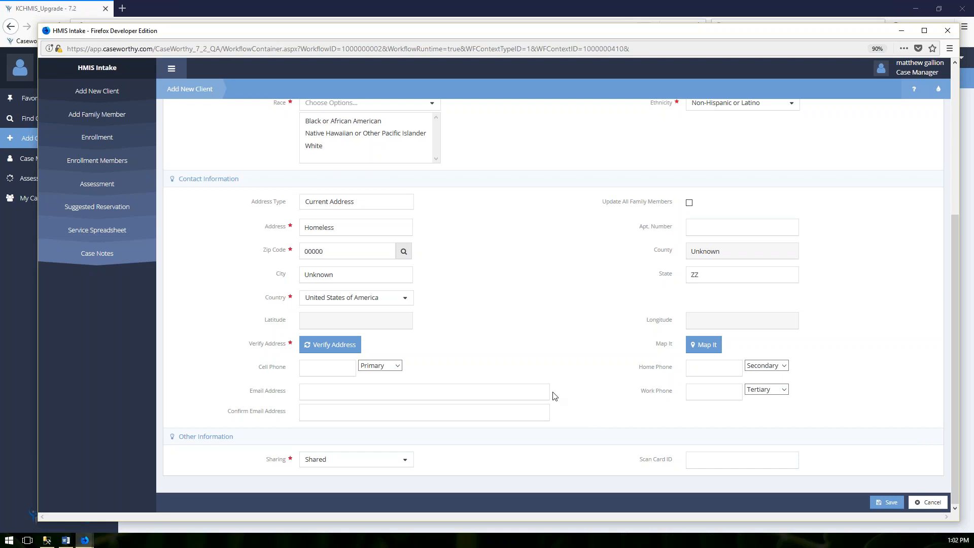
pyautogui.click(398, 366)
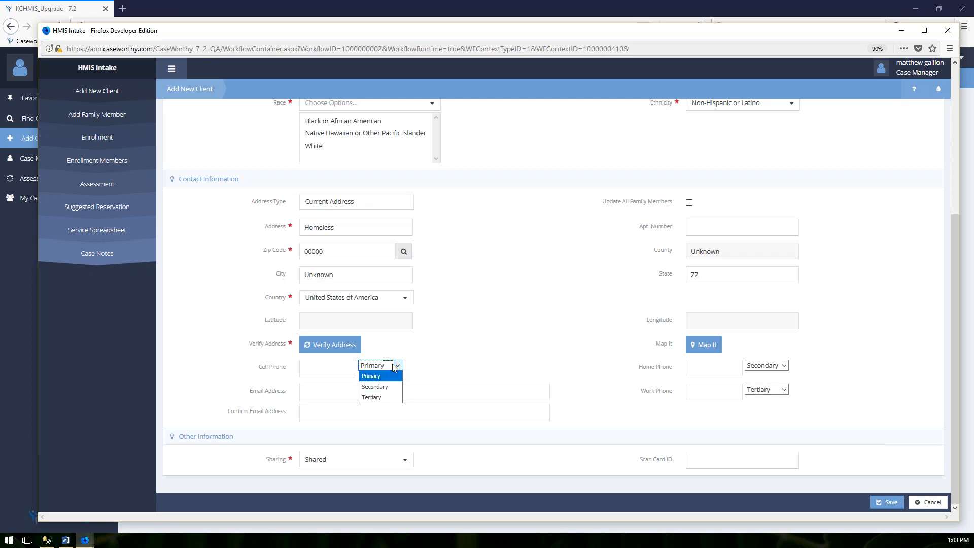
pyautogui.click(375, 375)
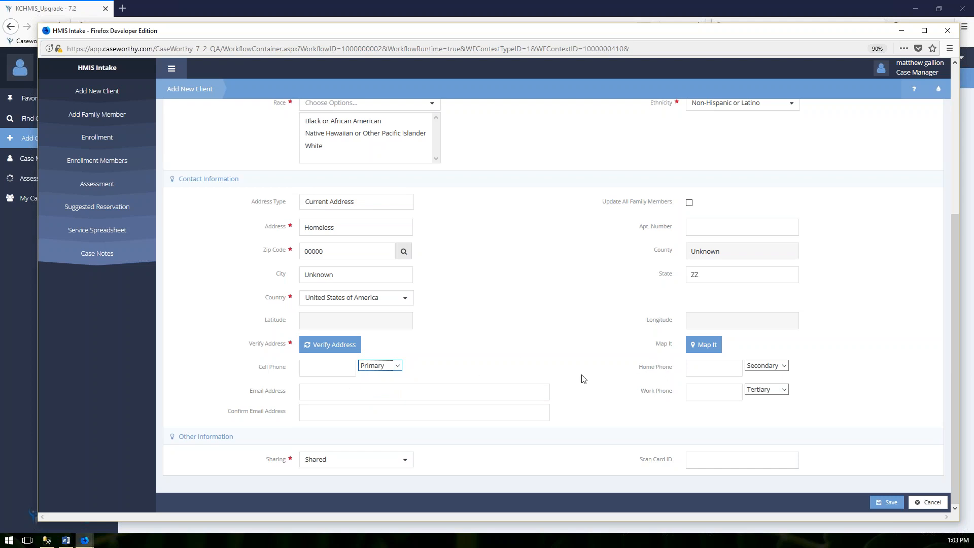
# Set the client's sharing to Shared in the other information and save the new client.
pyautogui.click(493, 392)
pyautogui.click(405, 459)
pyautogui.click(344, 502)
pyautogui.click(409, 460)
pyautogui.click(342, 491)
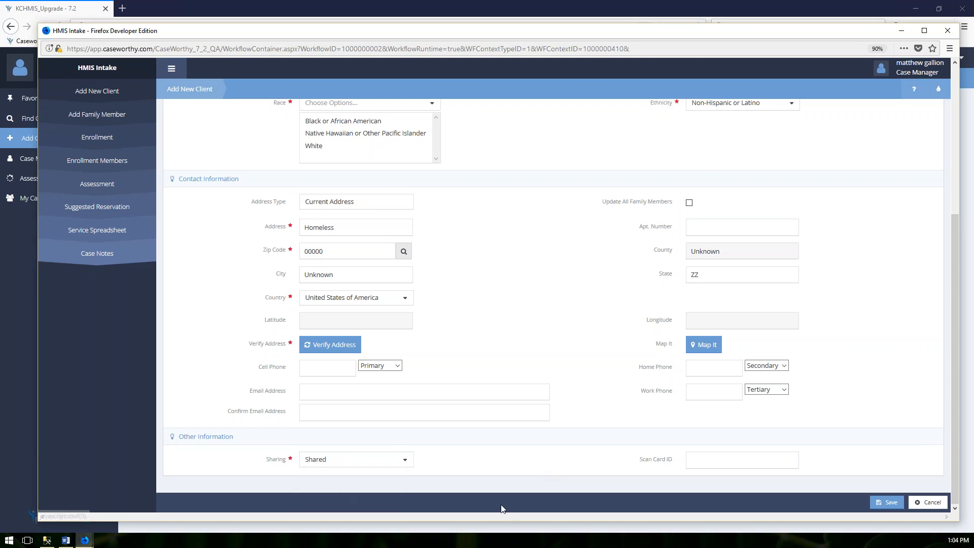
pyautogui.click(888, 503)
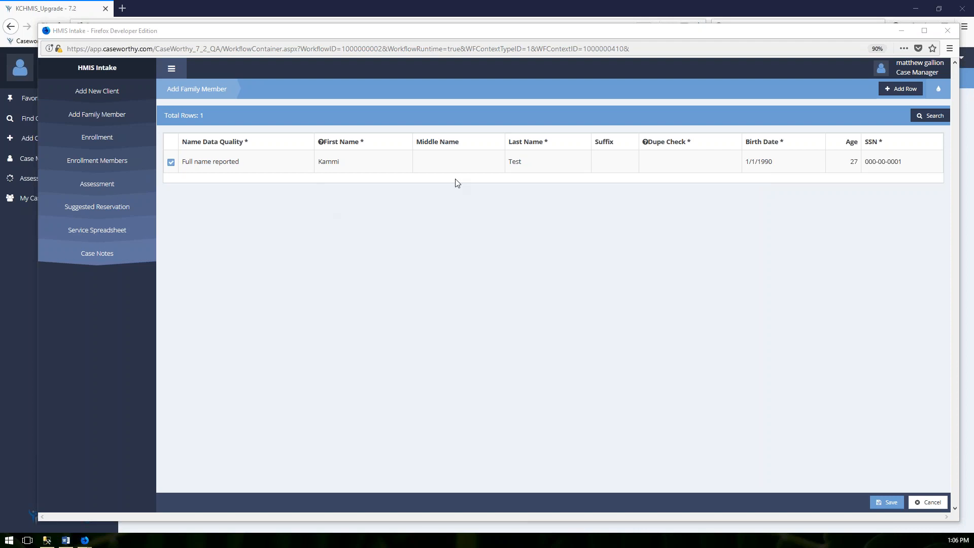
# Add a family member row, enter the beginnings of the first and last names, and check for duplicates.
pyautogui.click(900, 89)
pyautogui.click(280, 159)
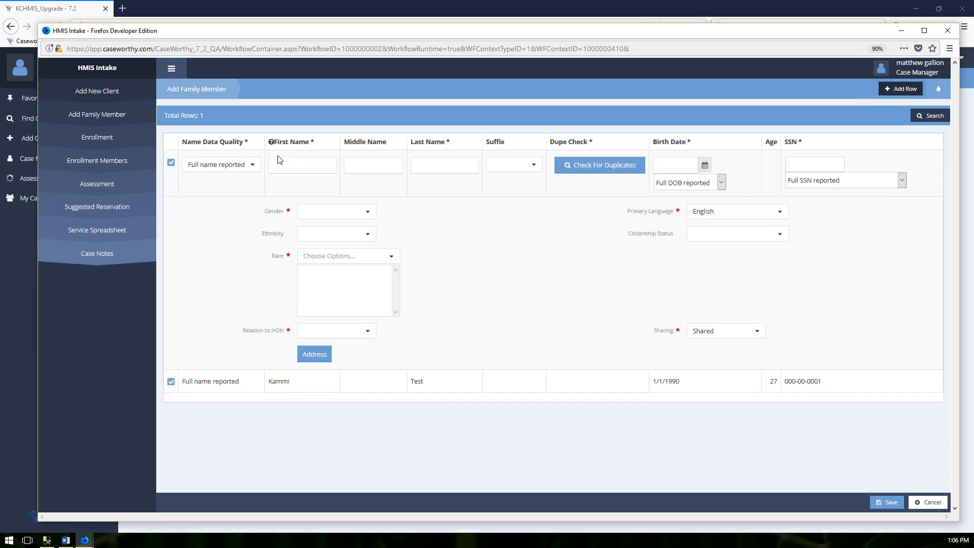
pyautogui.write('S')
pyautogui.write('Te')
pyautogui.click(624, 169)
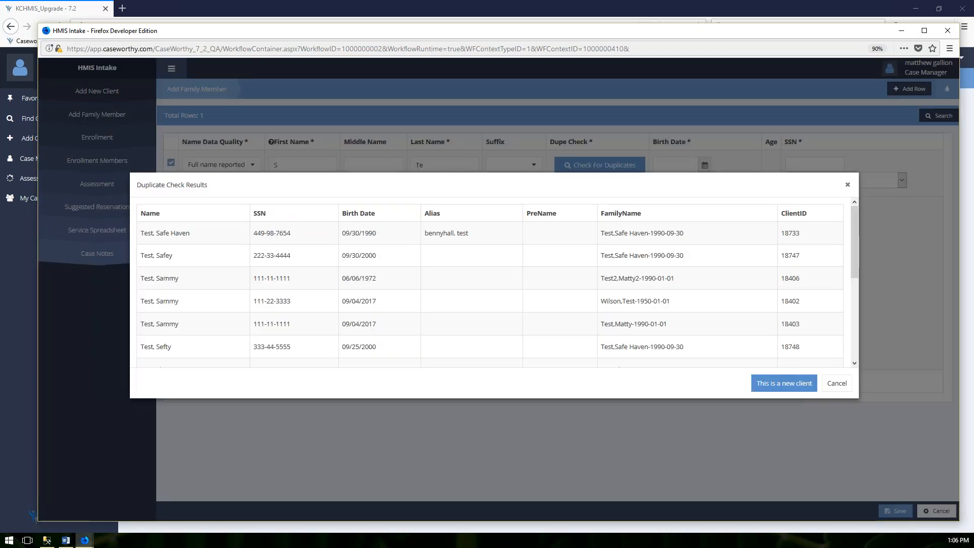
# Look through the possible duplicates for the family member and declare the person a new client.
pyautogui.scroll(-2, 543, 289)
pyautogui.scroll(-2, 544, 290)
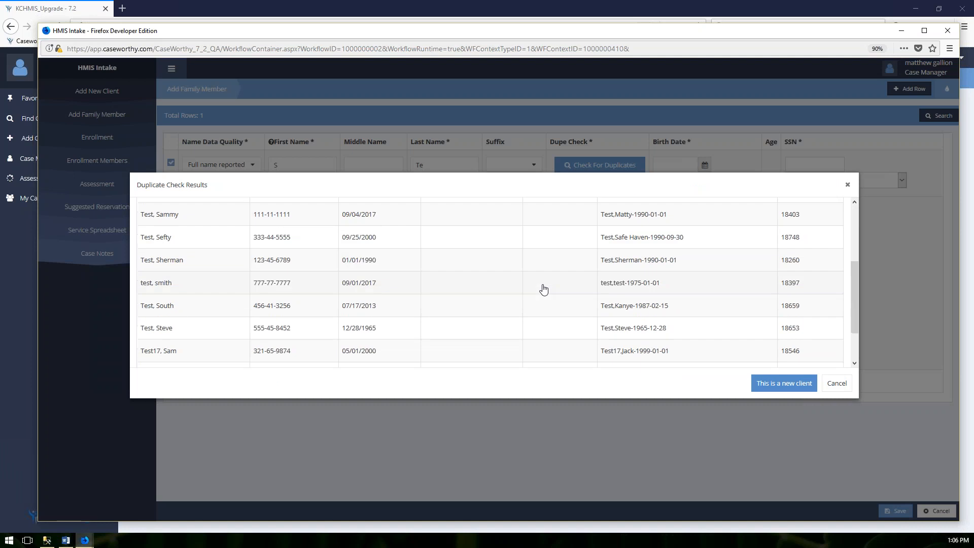
pyautogui.scroll(-2, 544, 289)
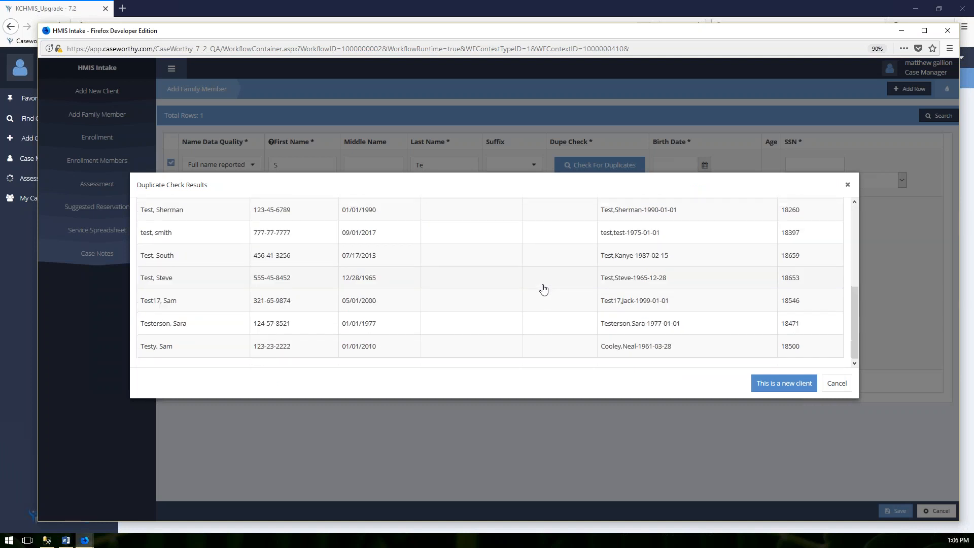
pyautogui.scroll(6, 543, 290)
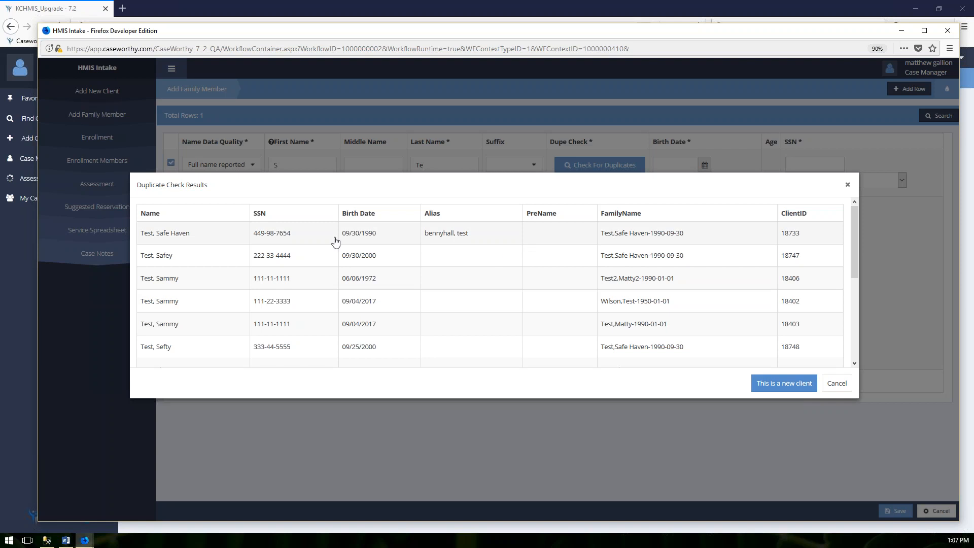
pyautogui.scroll(-2, 779, 193)
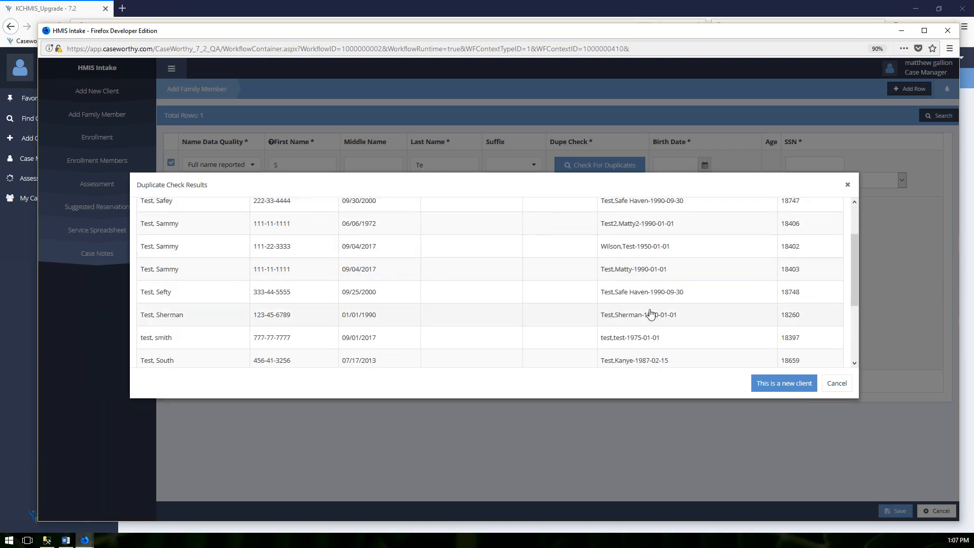
pyautogui.click(784, 385)
# Complete the new family member's first and last name.
pyautogui.write('erman')
pyautogui.click(464, 176)
pyautogui.write('Test')
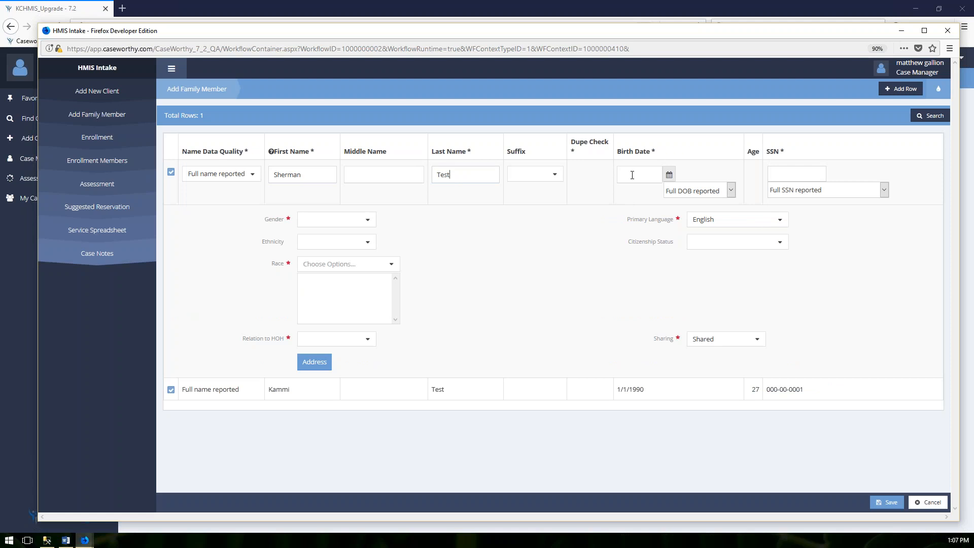
# Mark the new family member's birth date and SSN as Data Not Collected.
pyautogui.click(730, 190)
pyautogui.click(698, 268)
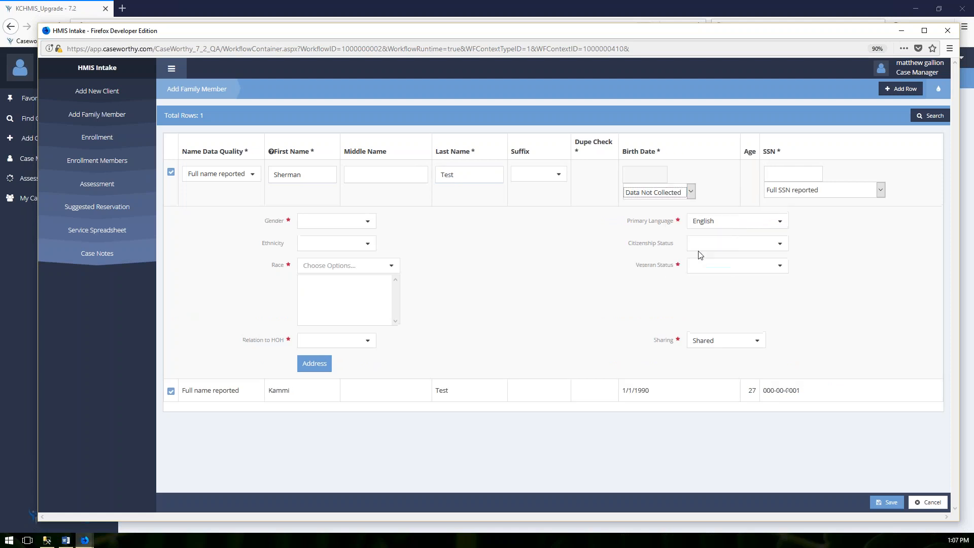
pyautogui.click(793, 192)
pyautogui.click(796, 250)
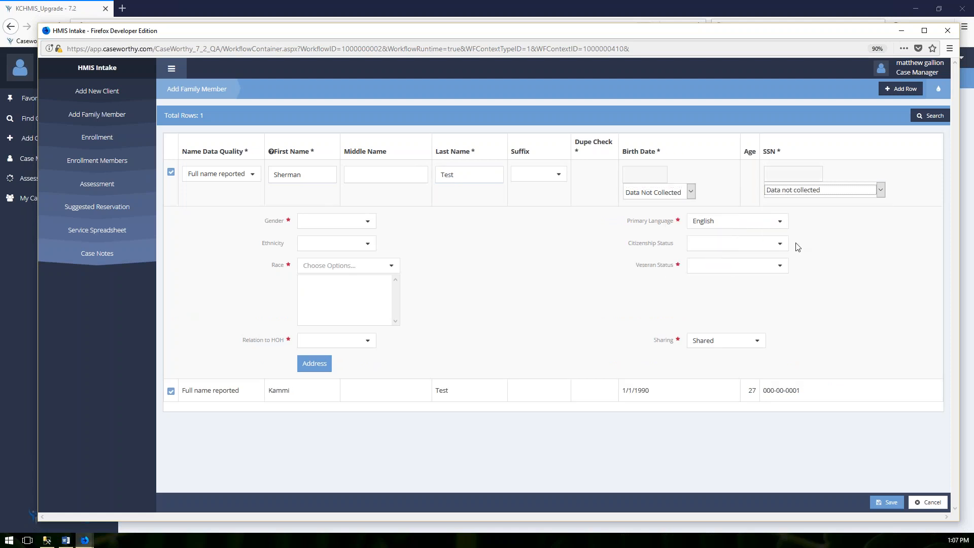
# Set the family member's gender, ethnicity and veteran status to Data Not Collected.
pyautogui.click(350, 221)
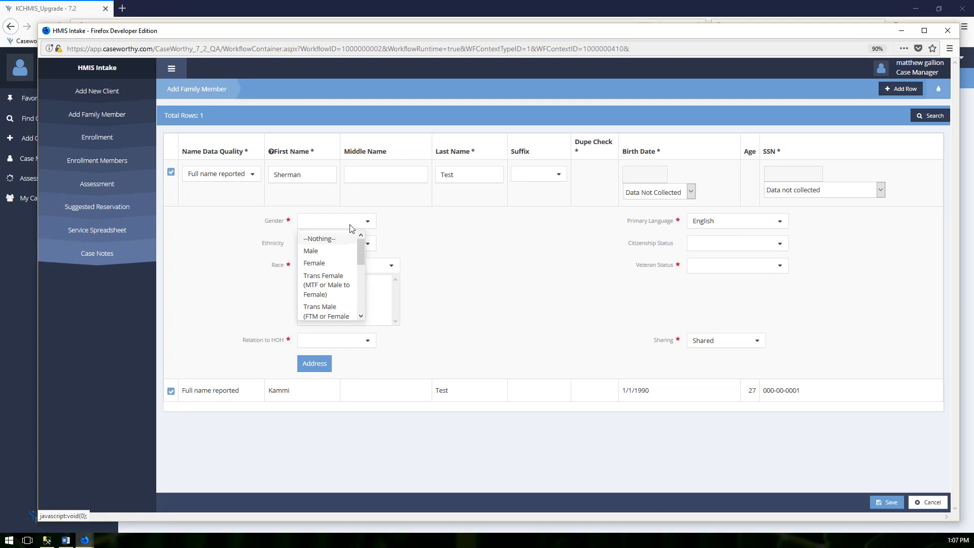
pyautogui.scroll(-2, 330, 292)
pyautogui.click(320, 308)
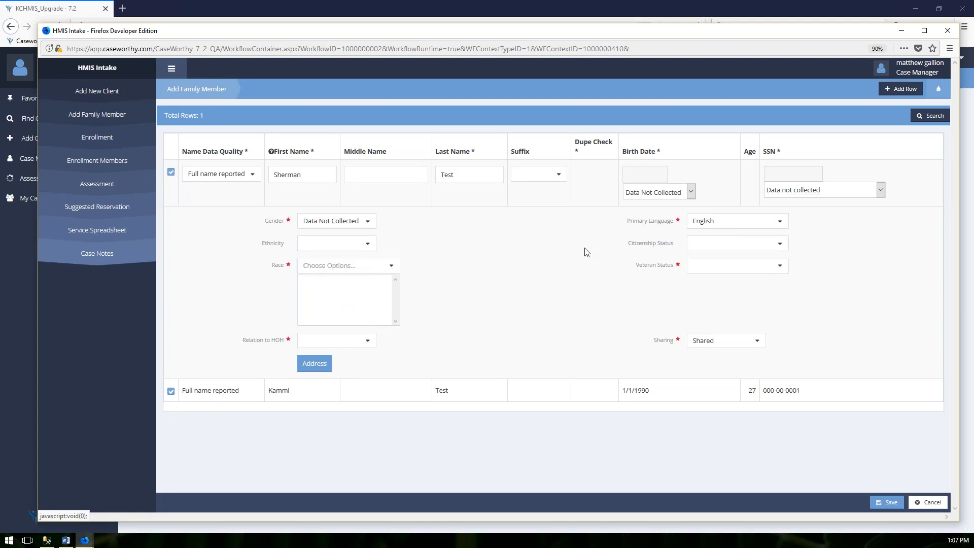
pyautogui.click(356, 248)
pyautogui.scroll(-2, 330, 299)
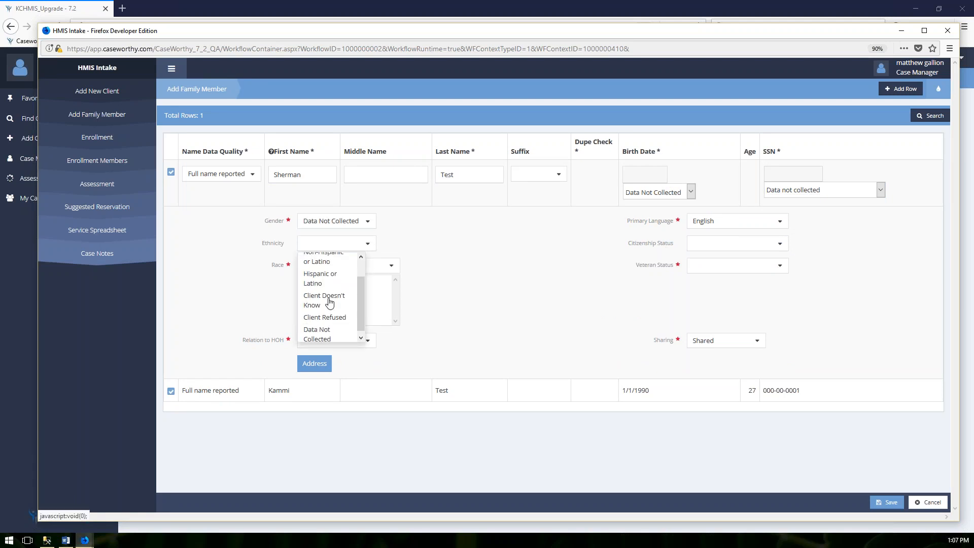
pyautogui.click(321, 332)
pyautogui.click(731, 266)
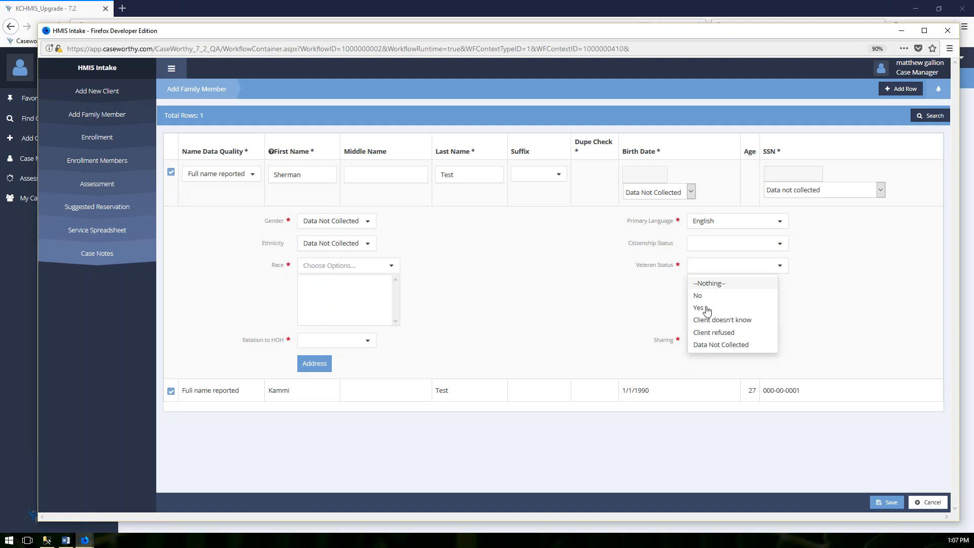
pyautogui.click(704, 341)
# Set the family member's race to Native Hawaiian or Other Pacific Islander and White, and the relation to head of household to Child.
pyautogui.click(335, 265)
pyautogui.click(372, 263)
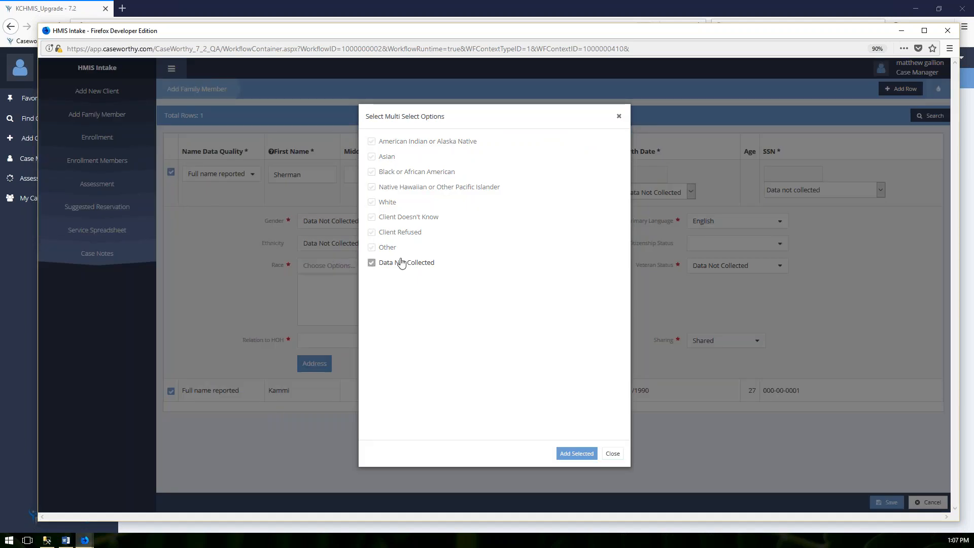
pyautogui.click(372, 263)
pyautogui.click(373, 203)
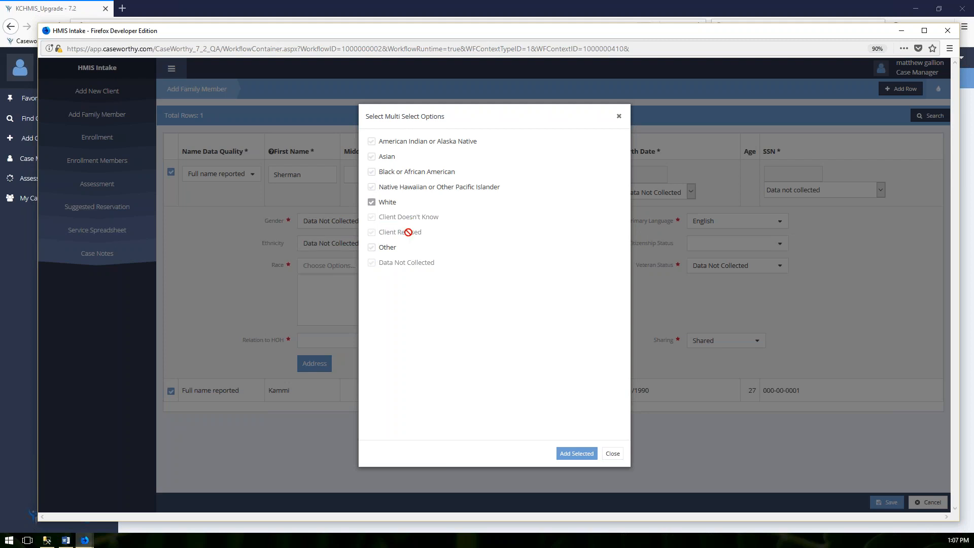
pyautogui.click(372, 203)
pyautogui.click(372, 188)
pyautogui.click(577, 454)
pyautogui.click(368, 345)
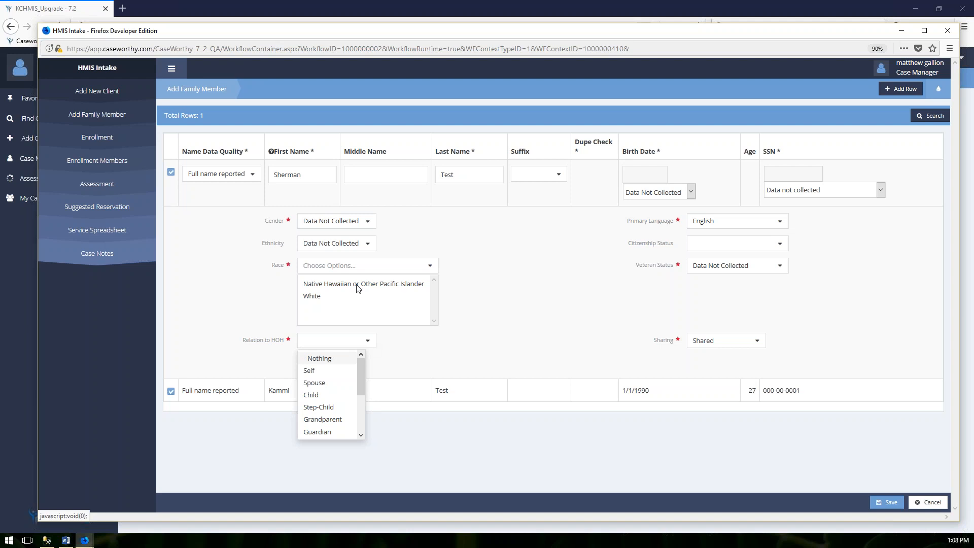
pyautogui.click(322, 396)
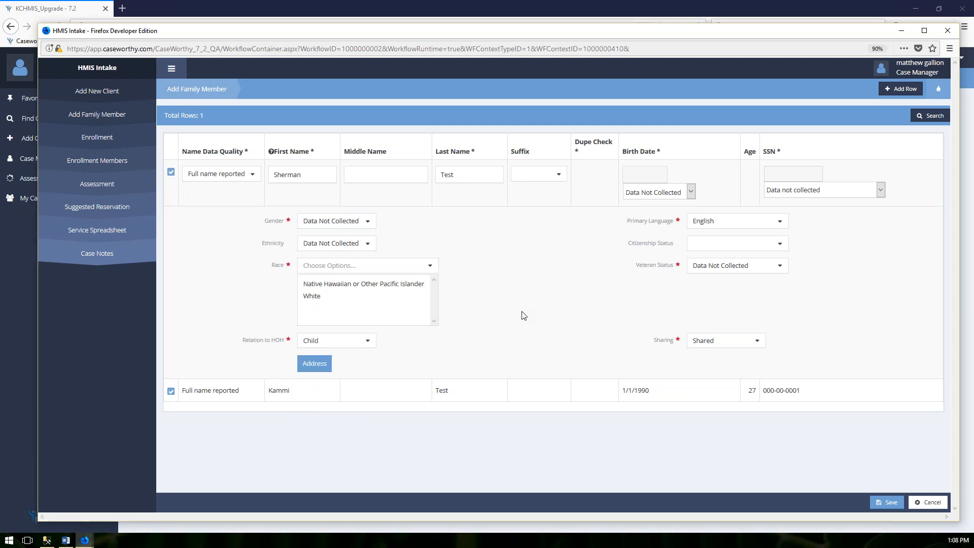
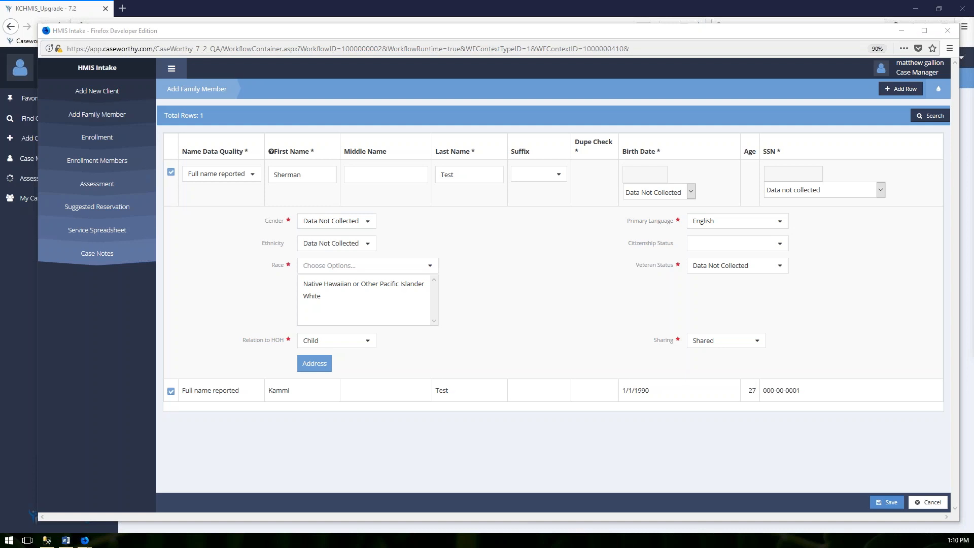
# Add another family member row with first and last name, and declare the person a new client through the duplicate check.
pyautogui.click(888, 89)
pyautogui.click(294, 168)
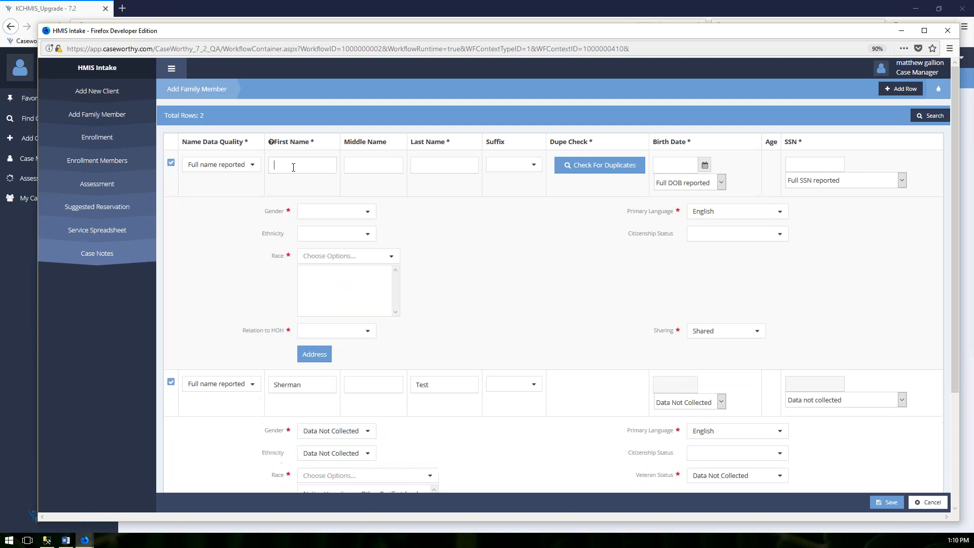
pyautogui.write('Da')
pyautogui.press('BackSpace')
pyautogui.write('aisy')
pyautogui.press('Tab')
pyautogui.write('Test')
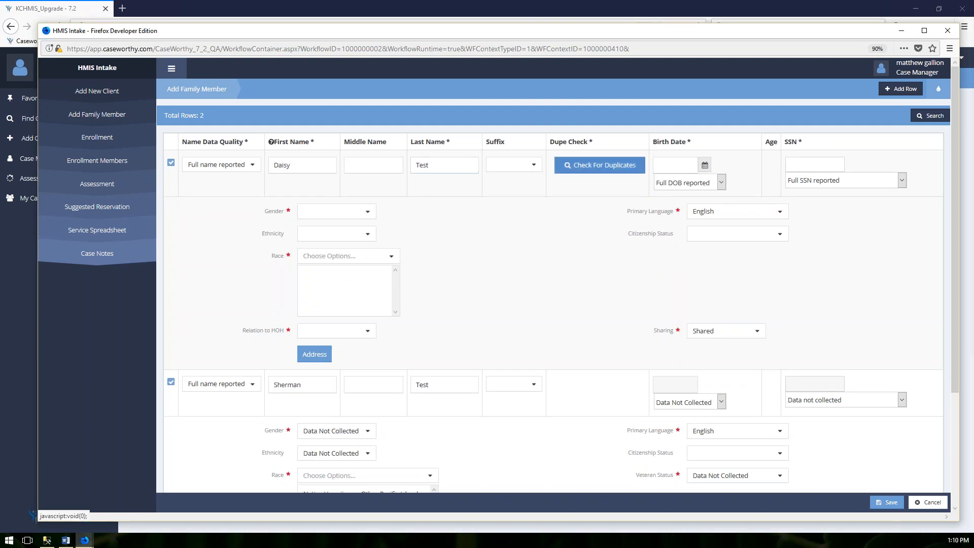
pyautogui.click(600, 165)
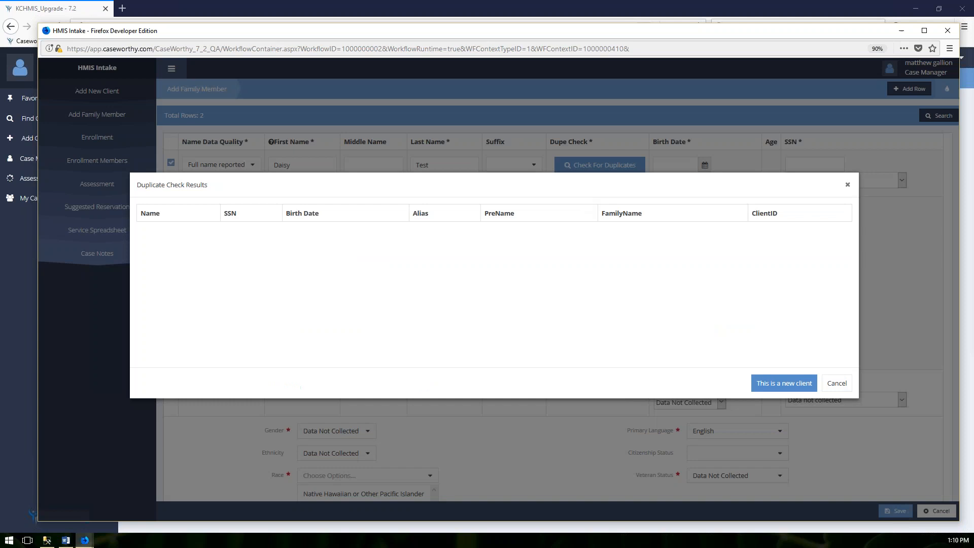
pyautogui.click(781, 384)
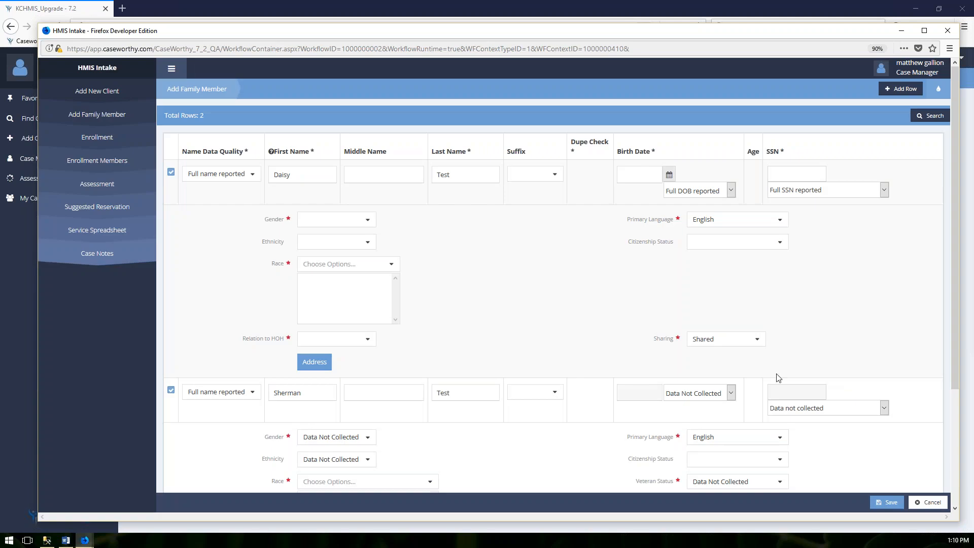
# Mark the second family member's birth date, SSN and gender as Data Not Collected.
pyautogui.click(712, 193)
pyautogui.click(695, 267)
pyautogui.click(835, 190)
pyautogui.click(797, 248)
pyautogui.click(357, 222)
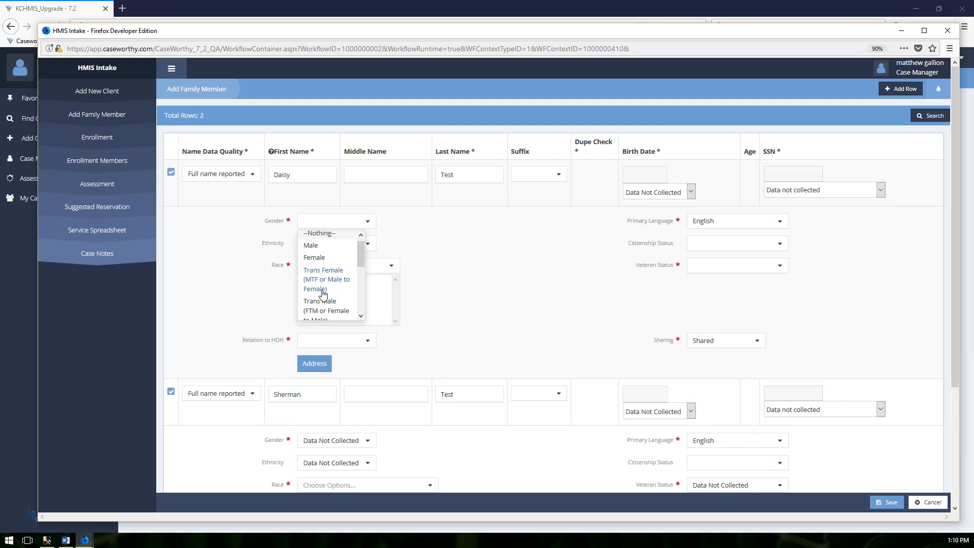
pyautogui.scroll(-3, 323, 299)
pyautogui.click(318, 312)
# Set the second family member's race to Other, relation to head of household to Child, and veteran status to No.
pyautogui.click(388, 265)
pyautogui.click(388, 249)
pyautogui.click(577, 454)
pyautogui.click(343, 341)
pyautogui.click(319, 395)
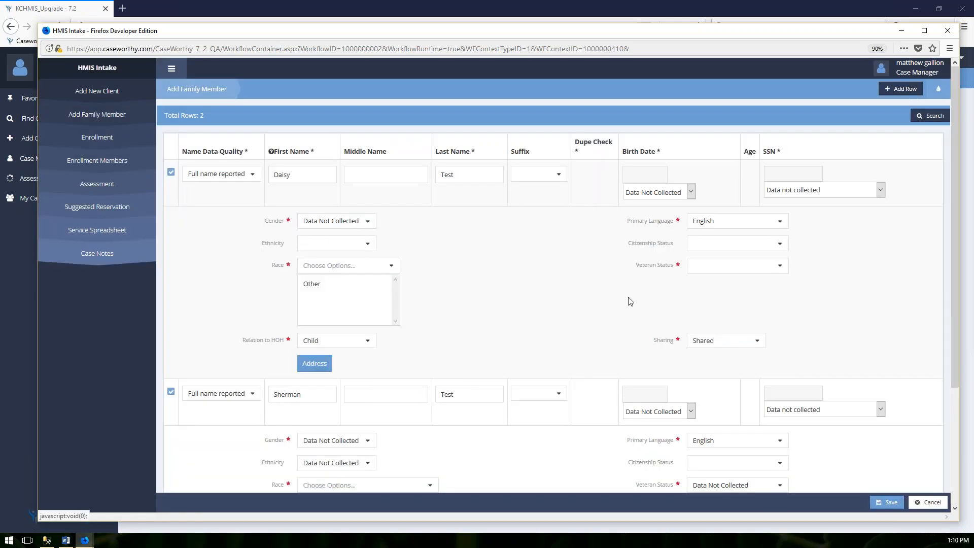
pyautogui.click(721, 266)
pyautogui.click(711, 300)
# Review the rows of both added family members and save them.
pyautogui.scroll(-2, 622, 326)
pyautogui.scroll(-1, 622, 326)
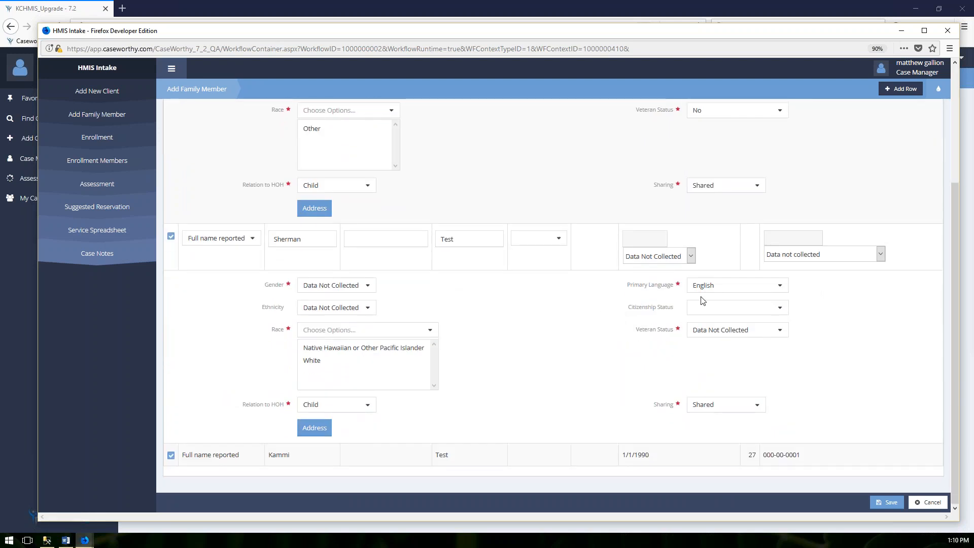
pyautogui.scroll(3, 584, 279)
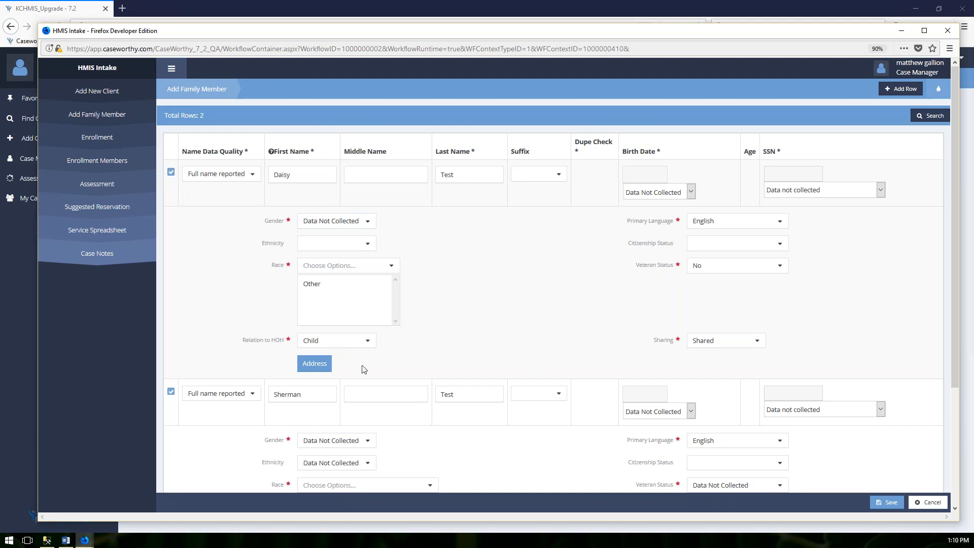
pyautogui.click(882, 503)
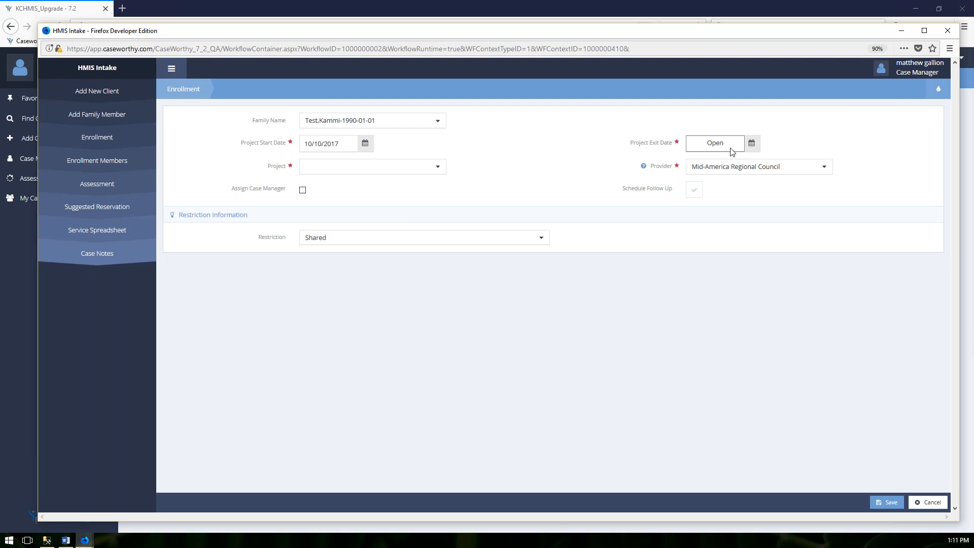
# Choose AAA TESTING FOR HOPWA INTERFACE as the enrollment's project and Mid-America Regional Council as its provider.
pyautogui.click(438, 172)
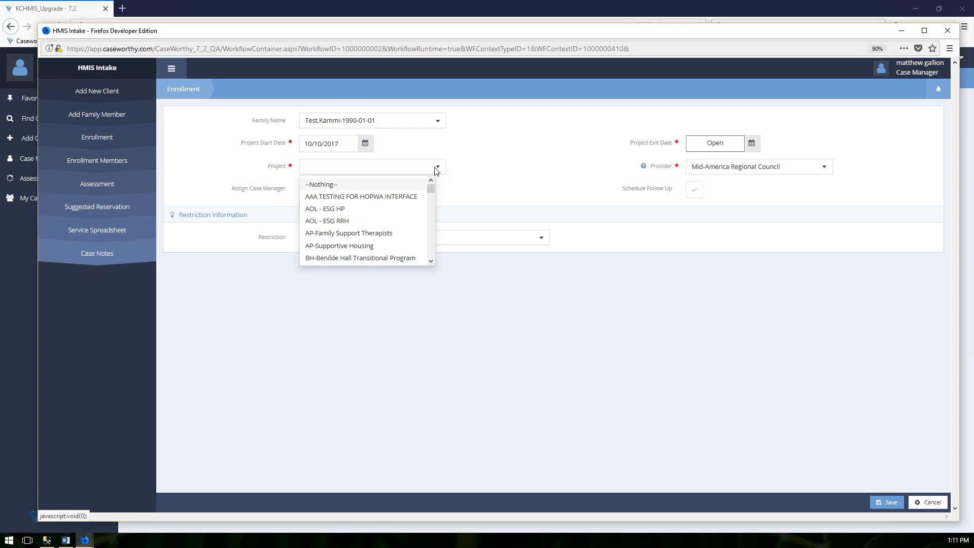
pyautogui.click(360, 198)
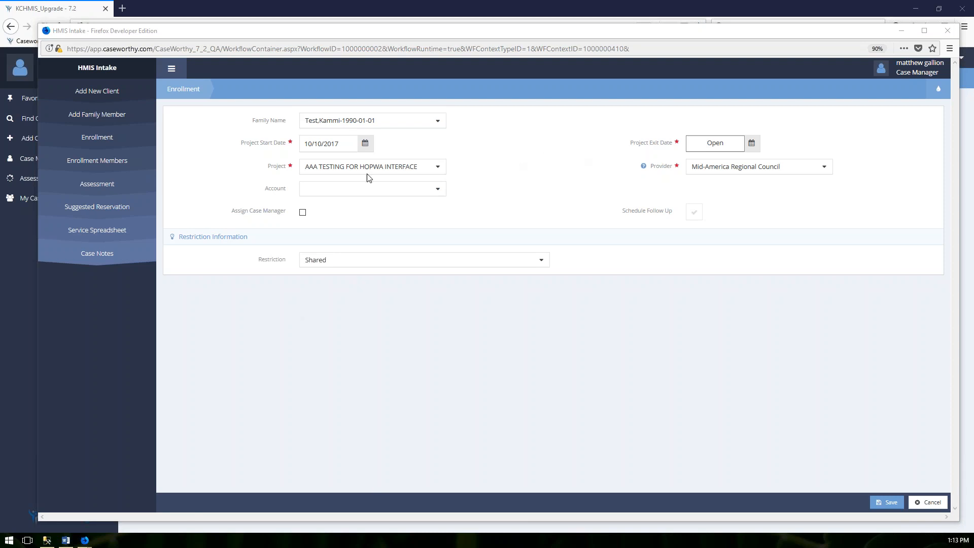
pyautogui.moveTo(644, 167)
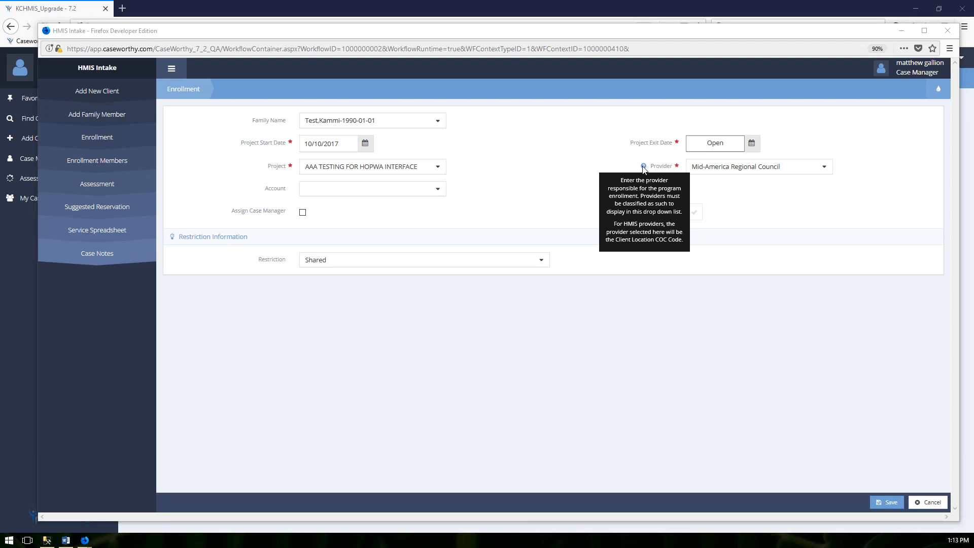
pyautogui.click(825, 168)
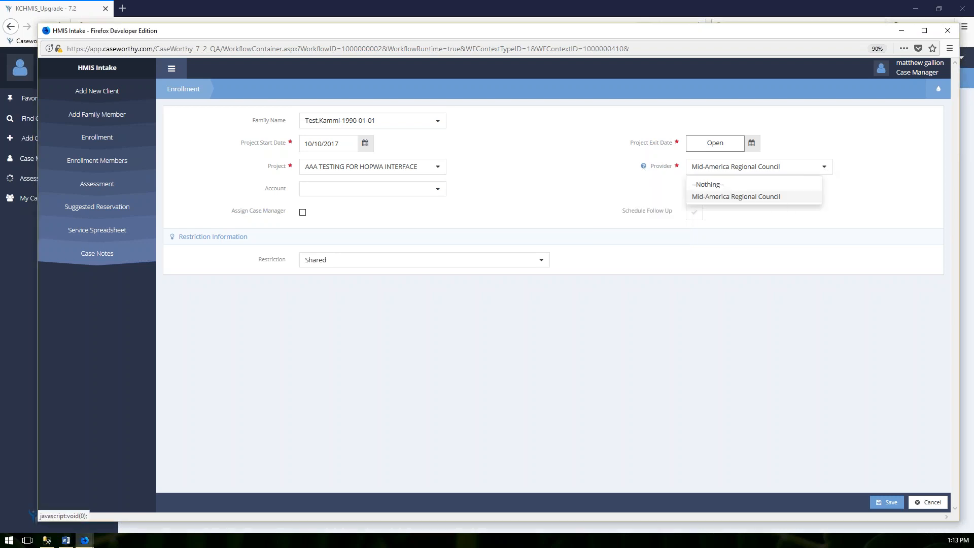
pyautogui.click(775, 198)
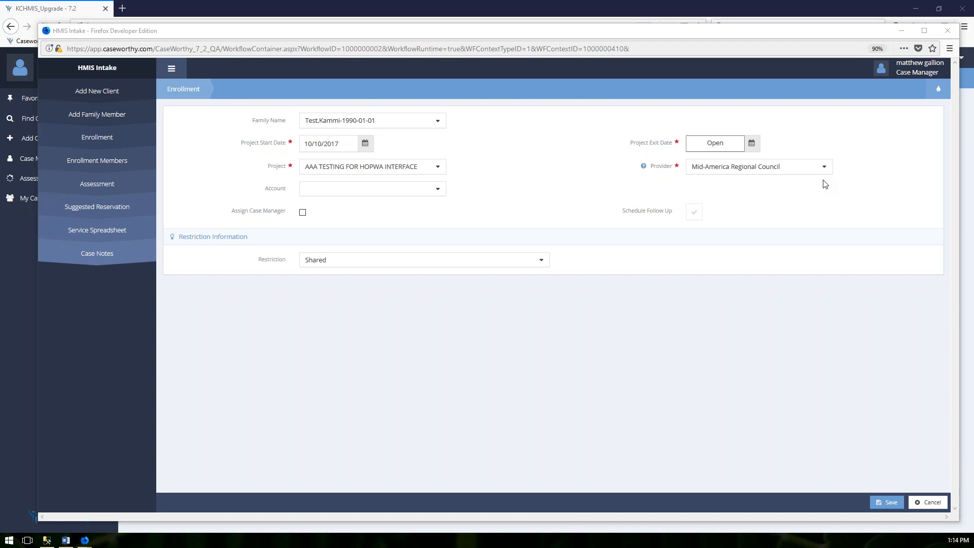
# Leave the enrollment's account empty, enable case manager assignment and choose a different case manager from the staff list.
pyautogui.click(434, 189)
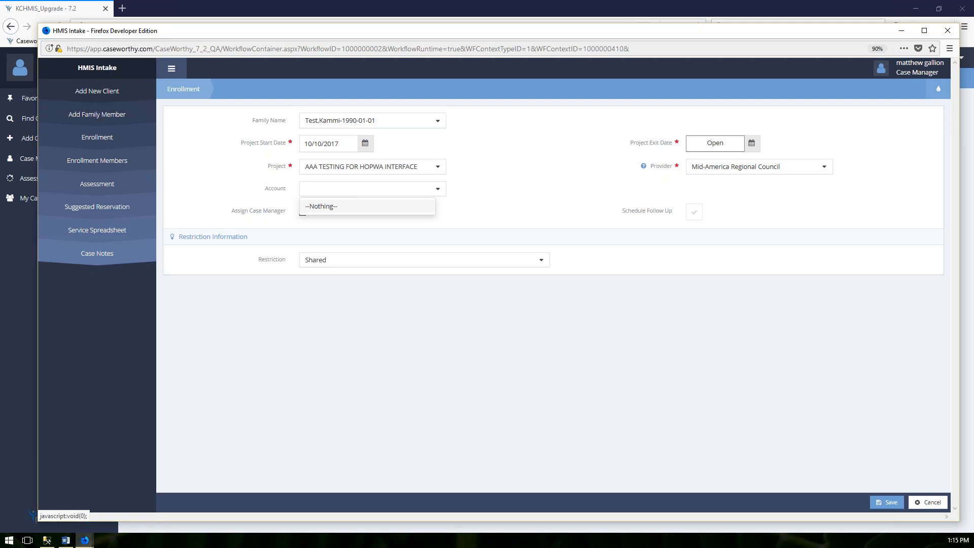
pyautogui.click(365, 206)
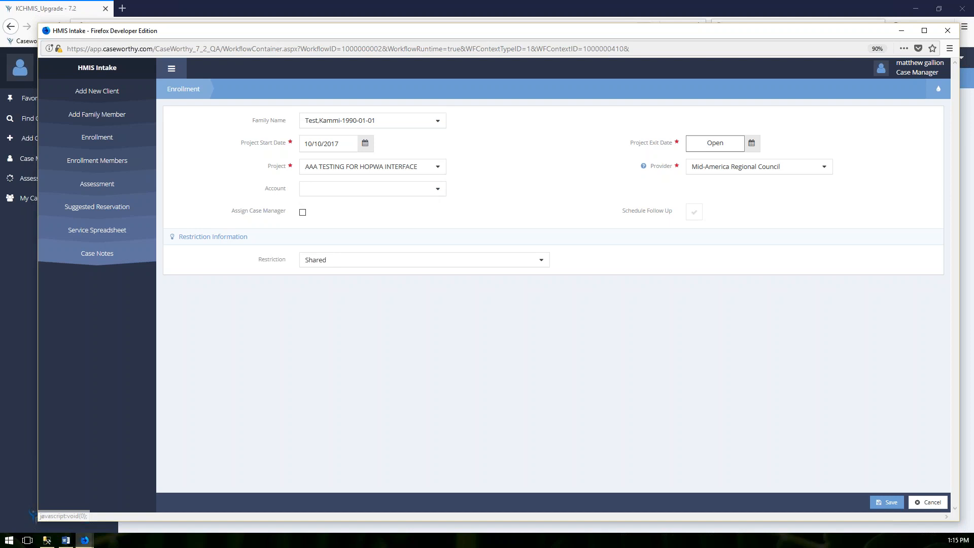
pyautogui.click(303, 212)
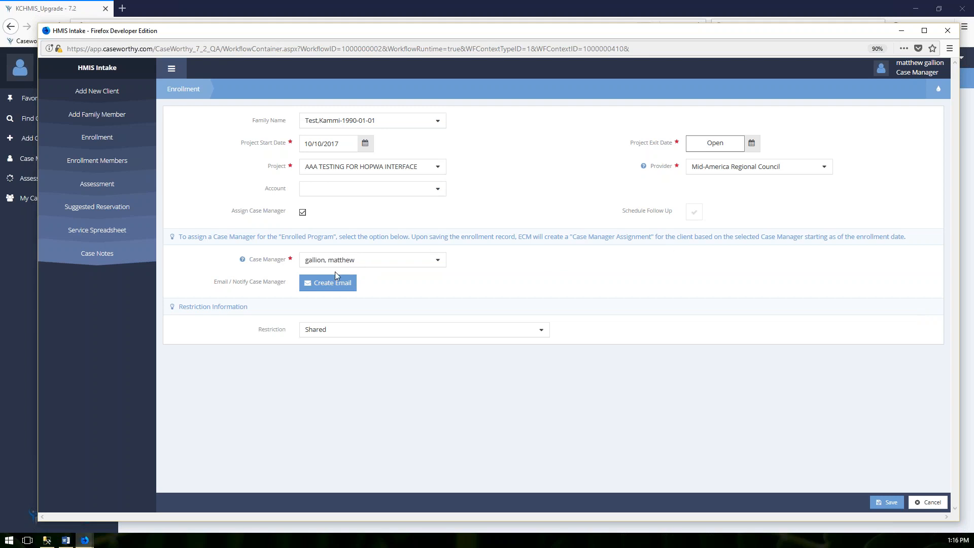
pyautogui.click(348, 261)
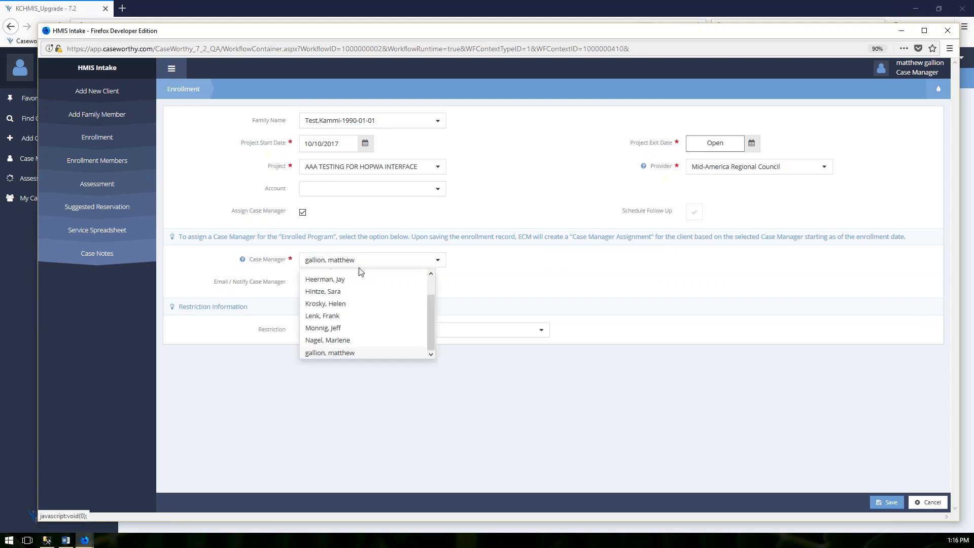
pyautogui.click(337, 304)
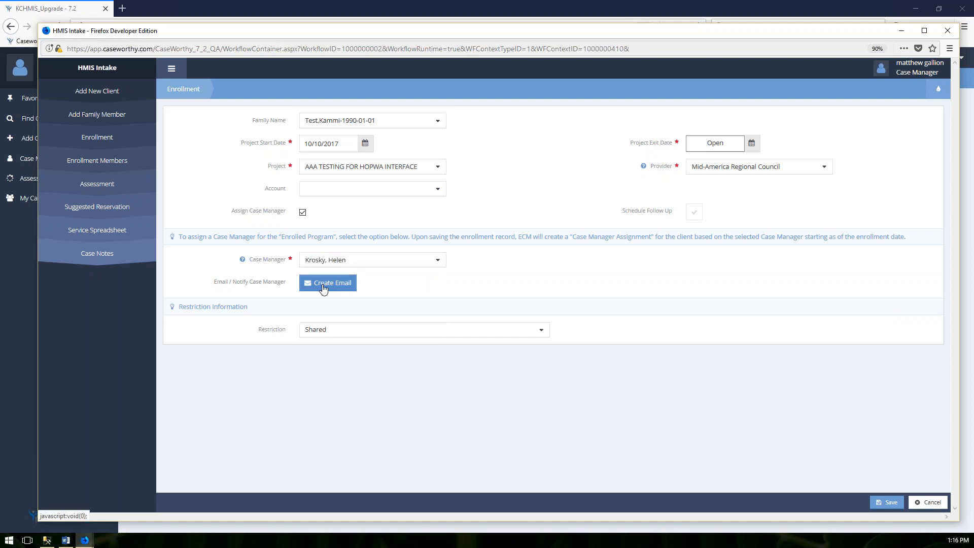
# Preview the Client Case Manager Email notification for the chosen case manager, closing it without sending.
pyautogui.click(323, 288)
pyautogui.click(323, 287)
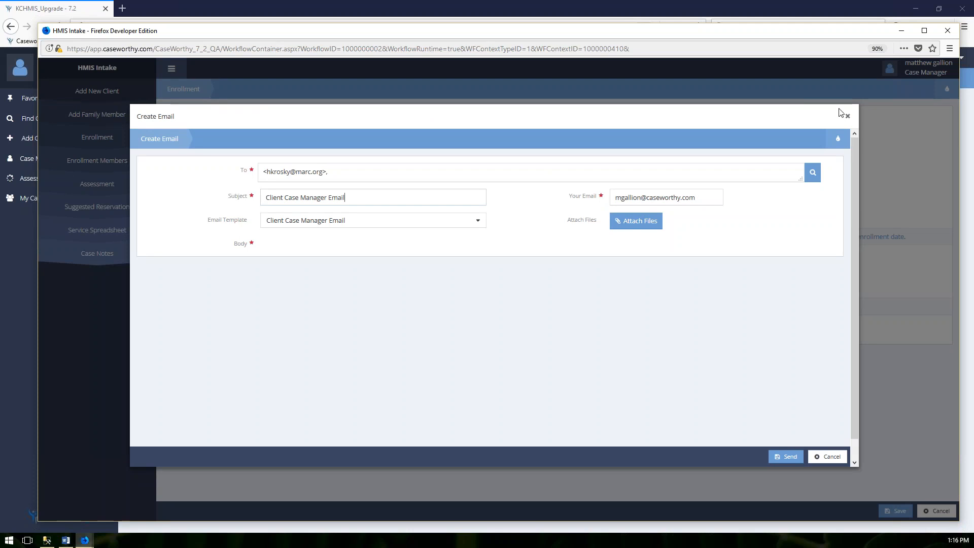
pyautogui.click(848, 116)
pyautogui.click(355, 283)
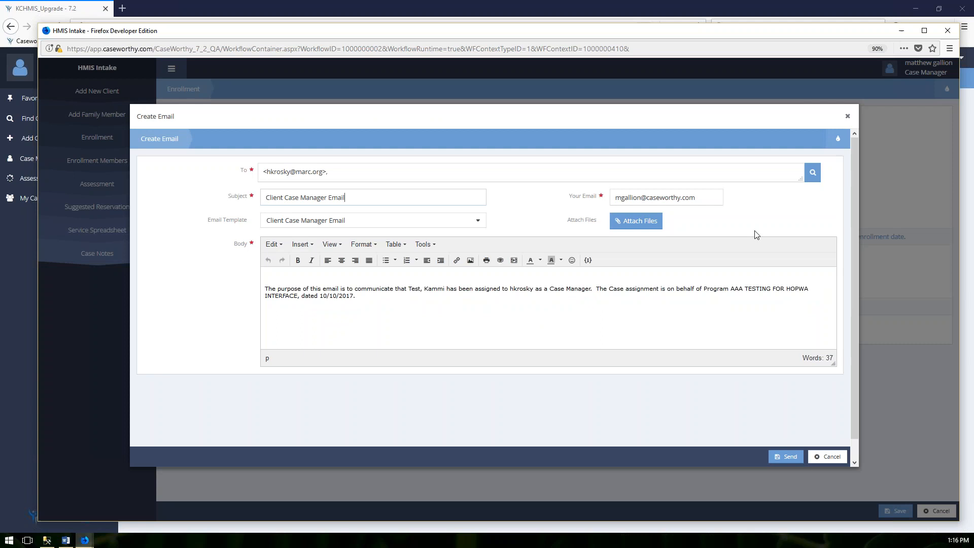
pyautogui.click(848, 116)
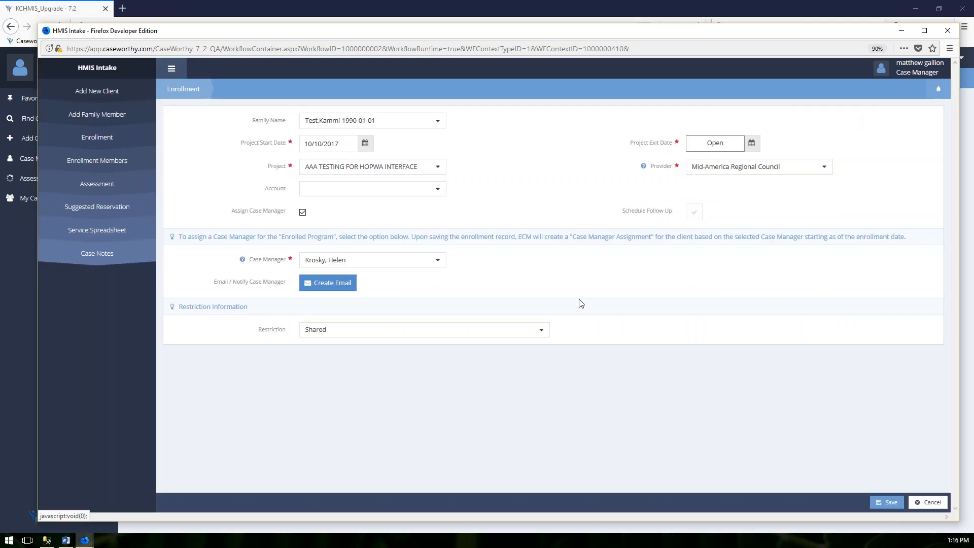
# Set the enrollment's case manager back to the signed-in staff member.
pyautogui.click(340, 261)
pyautogui.scroll(-1, 346, 340)
pyautogui.click(344, 353)
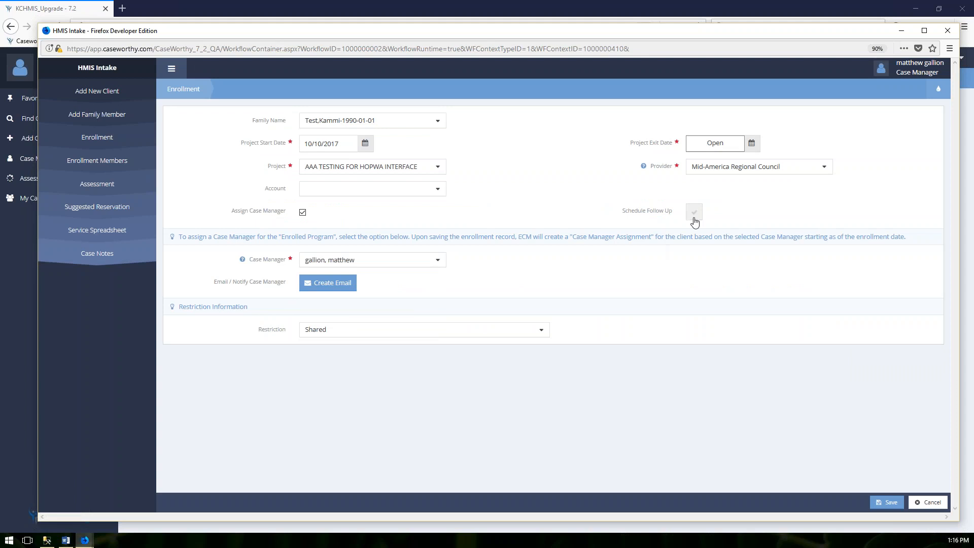
# Start scheduling a case manager follow-up with Follow Up Days set to 60 and Follow Up Status kept at Open.
pyautogui.click(695, 212)
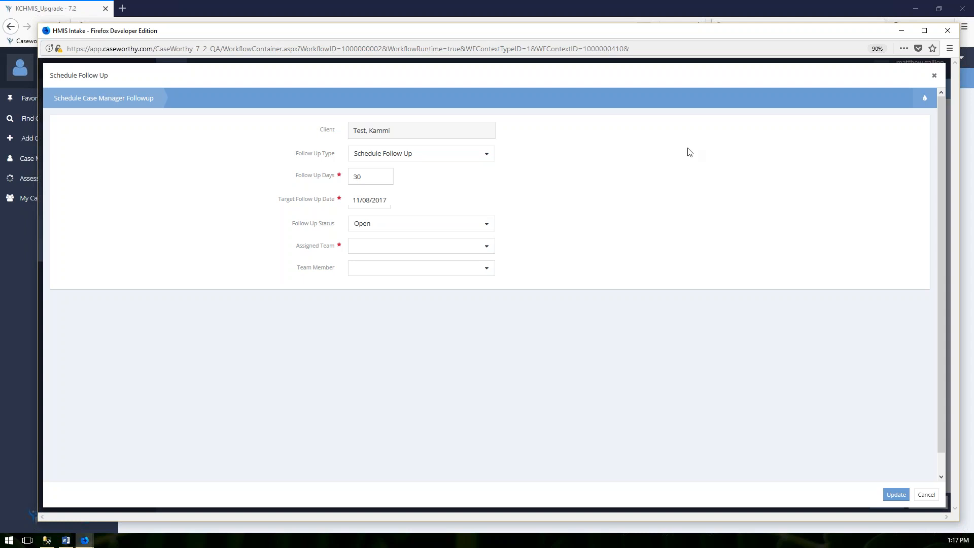
pyautogui.moveTo(364, 175); pyautogui.dragTo(354, 177)
pyautogui.write('60')
pyautogui.click(487, 225)
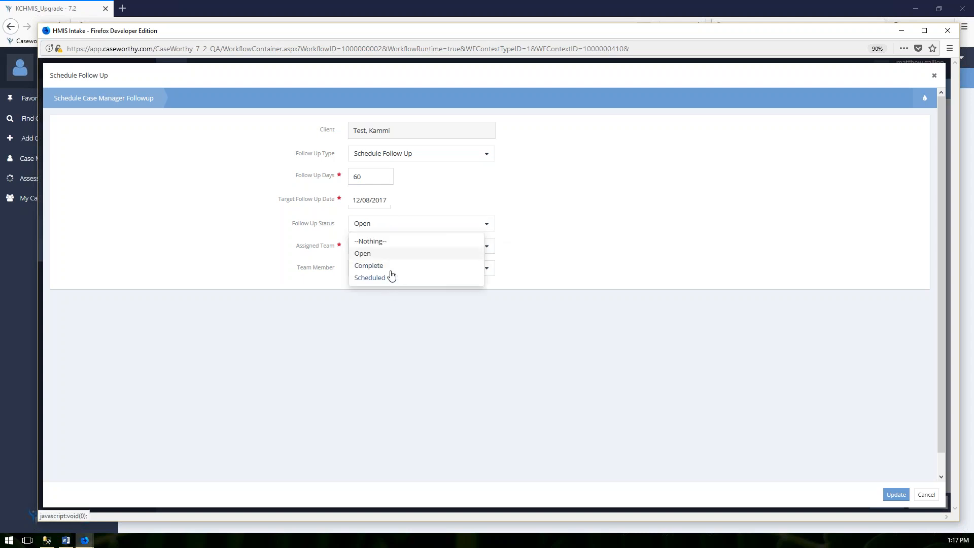
pyautogui.click(430, 255)
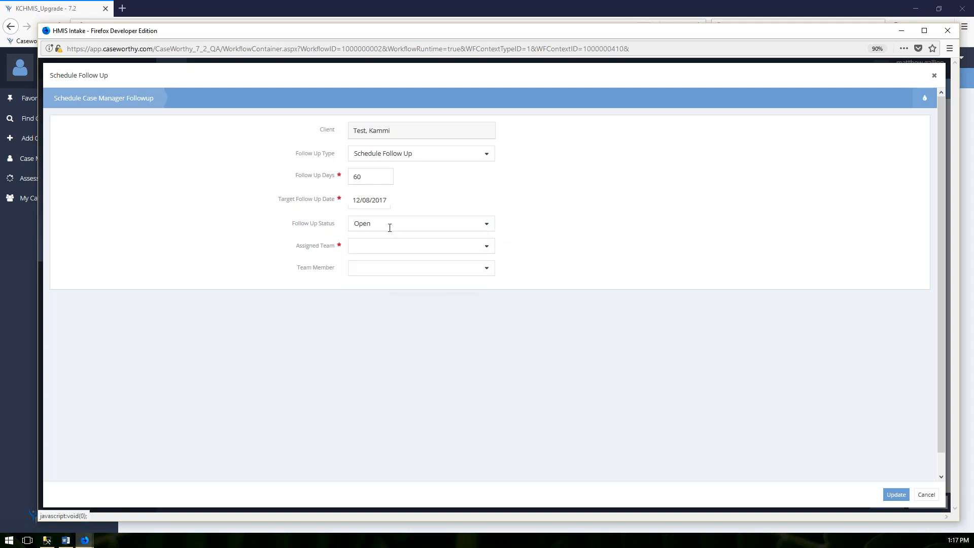
# Assign the follow-up to MARC Service Request Approvers with the signed-in staff member as team member, and apply it.
pyautogui.click(487, 247)
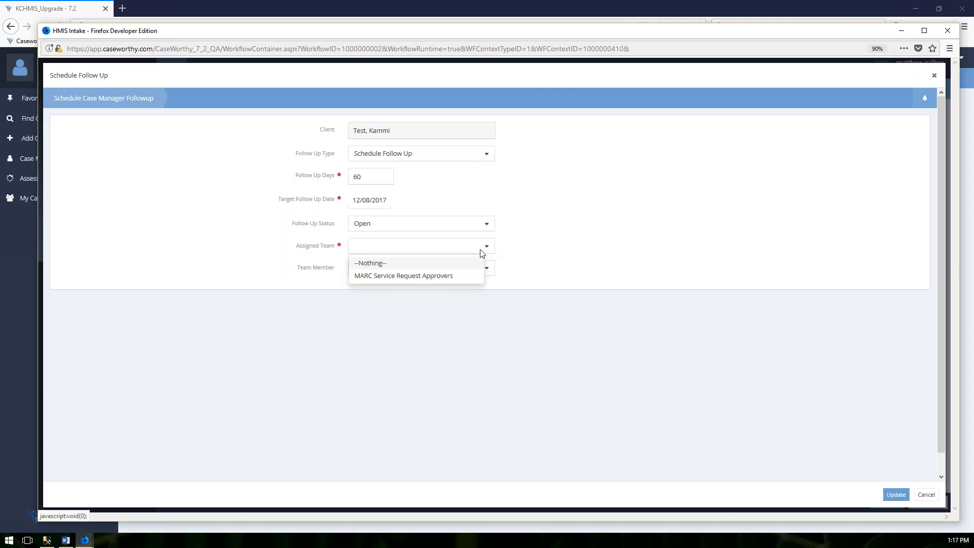
pyautogui.click(455, 277)
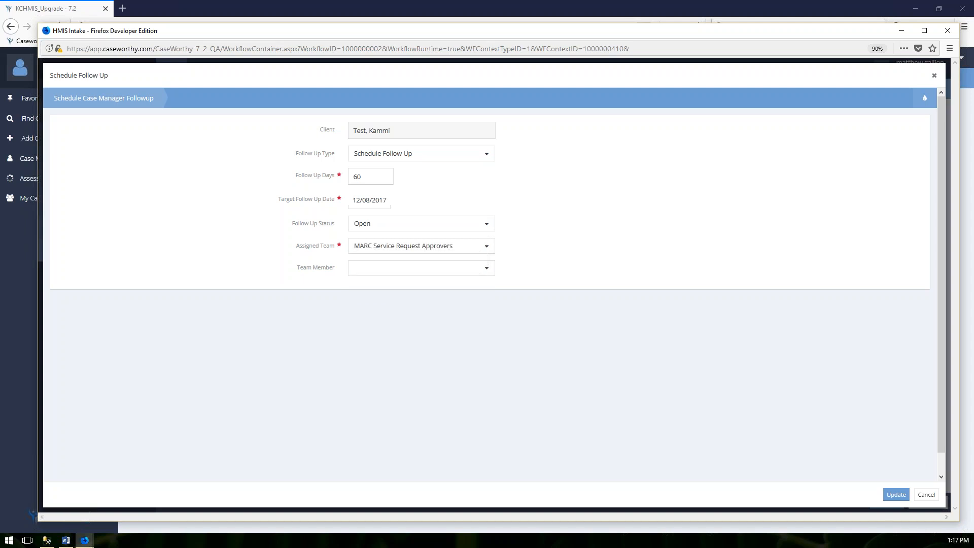
pyautogui.click(473, 268)
pyautogui.click(433, 302)
pyautogui.click(897, 496)
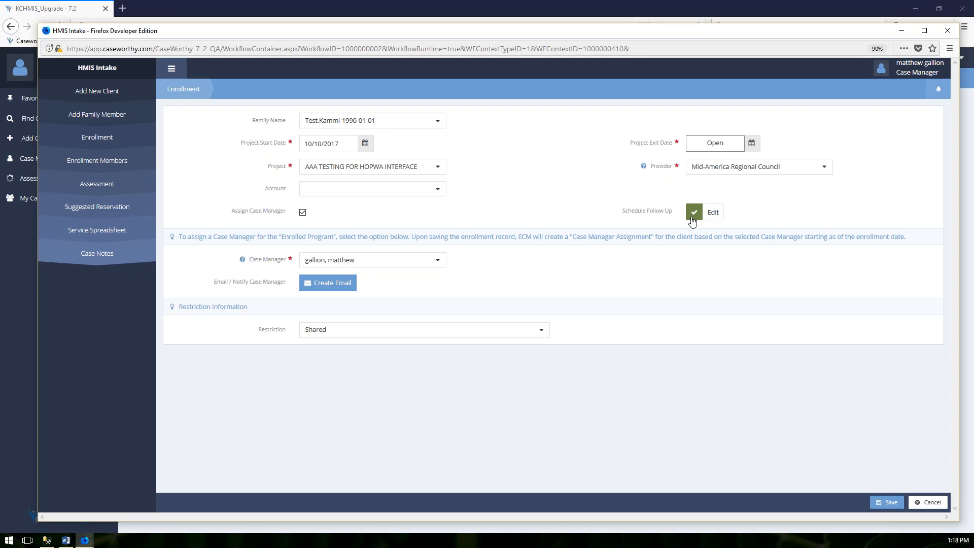
# Clear the scheduled follow-up and recreate it with MARC Service Request Approvers and the signed-in staff member assigned.
pyautogui.click(693, 218)
pyautogui.click(695, 212)
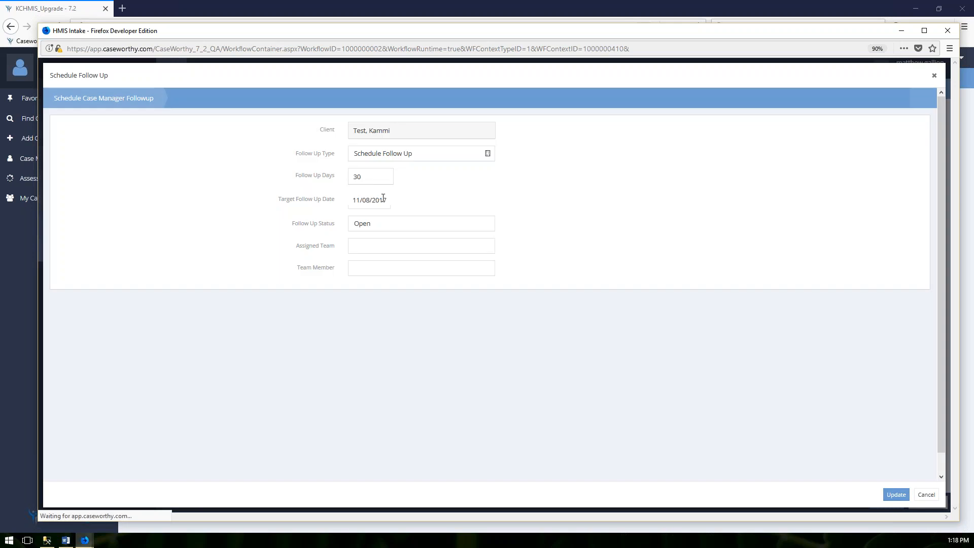
pyautogui.click(399, 252)
pyautogui.click(391, 274)
pyautogui.click(385, 300)
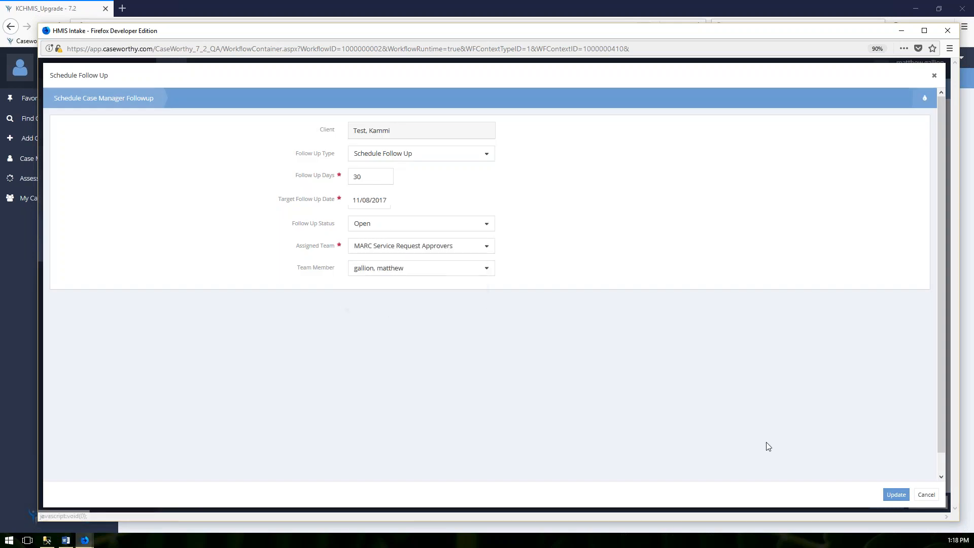
pyautogui.click(895, 494)
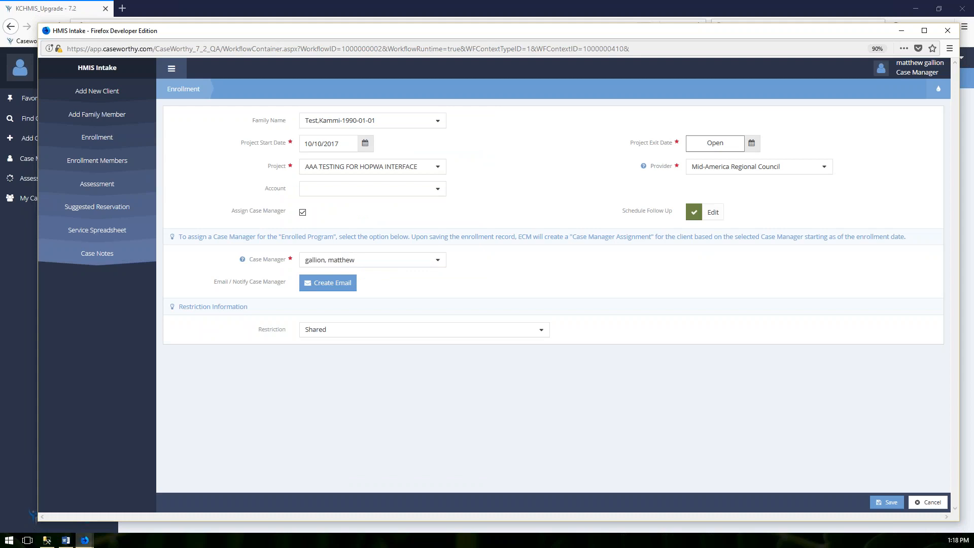
# Edit the scheduled follow-up to use 60 follow-up days, apply it and save the enrollment.
pyautogui.click(712, 212)
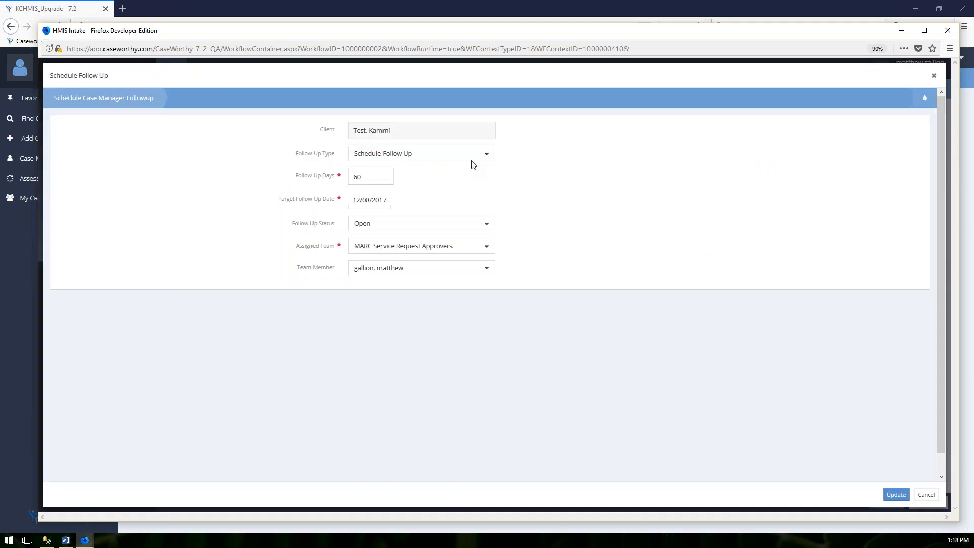
pyautogui.click(898, 495)
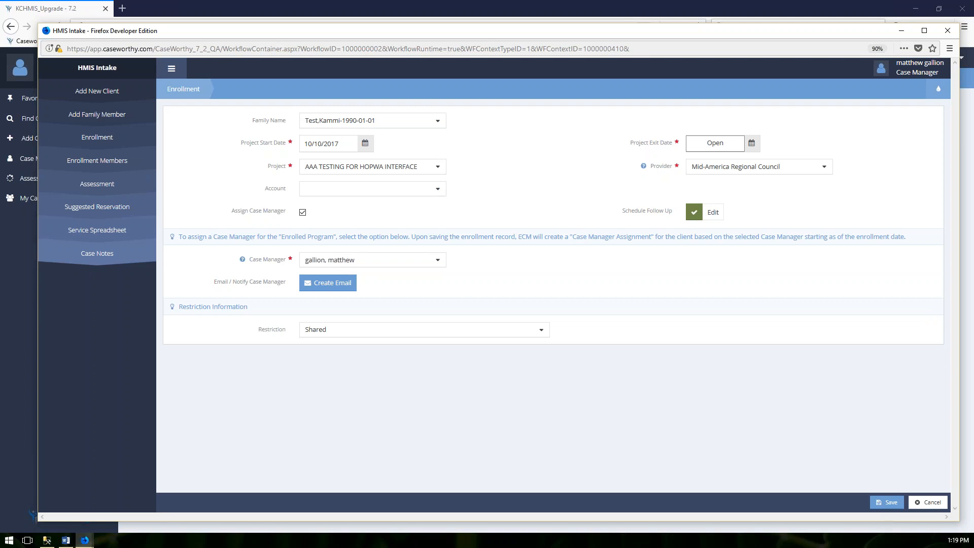
pyautogui.click(890, 504)
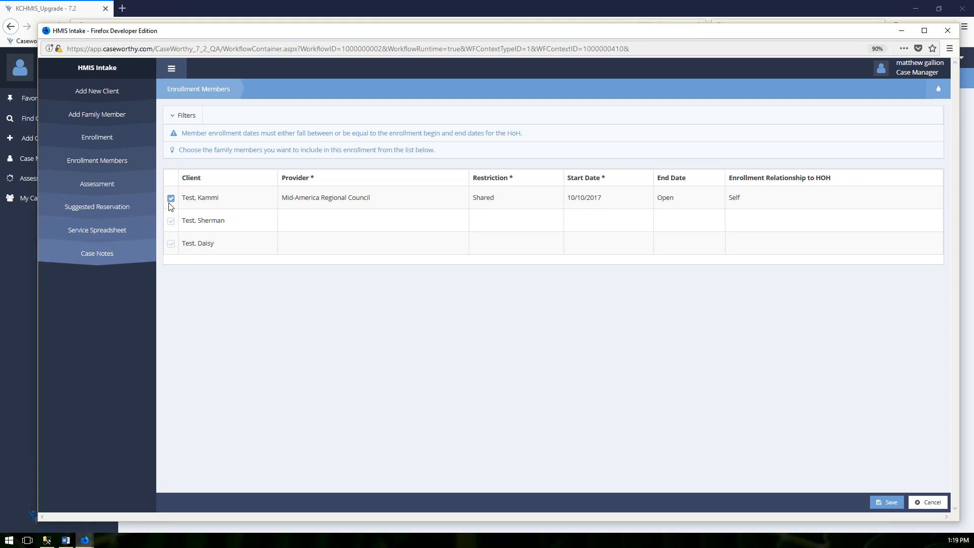
# Include the second listed family member in the enrollment alongside the head of household and save the enrollment members.
pyautogui.click(171, 259)
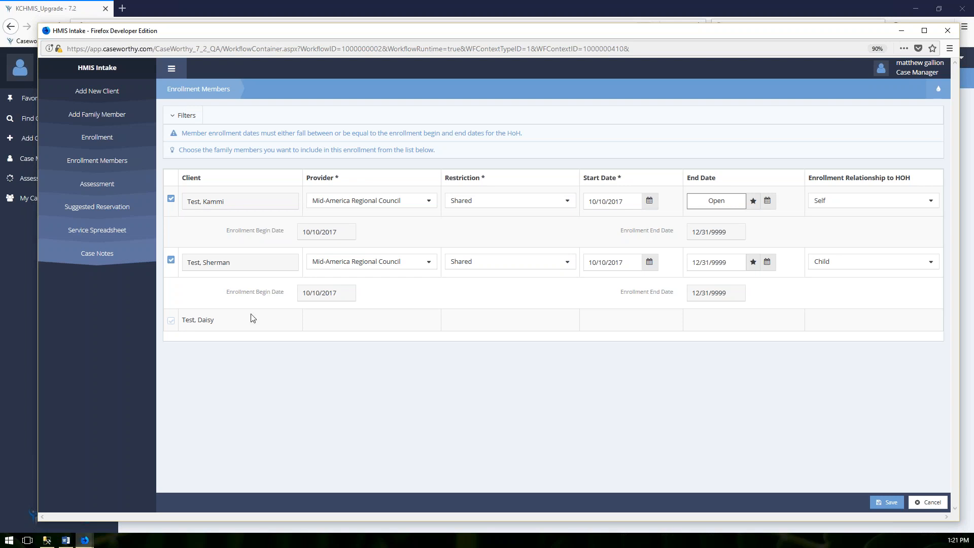
pyautogui.click(888, 503)
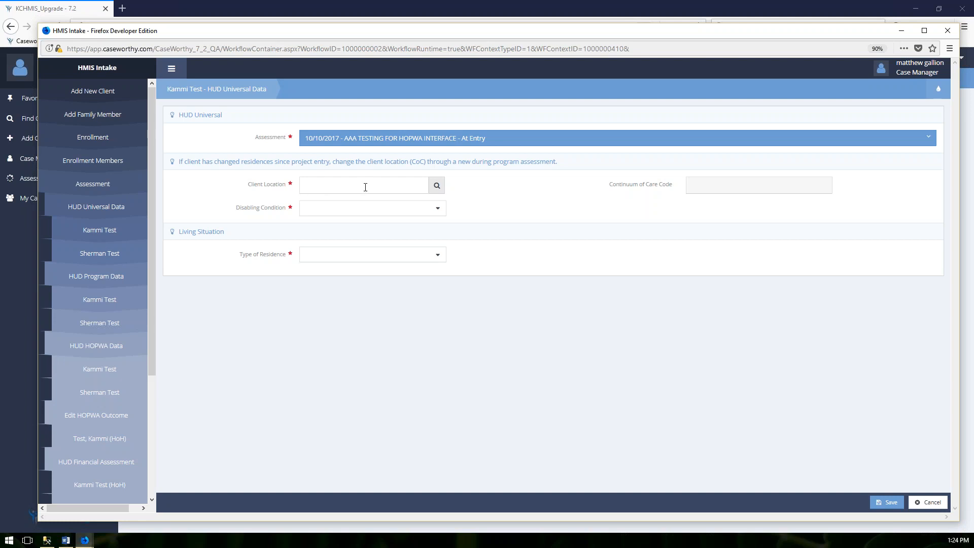
# In the head of household's HUD Universal Data, set client location to Mid-America Regional Council and disabling condition to Yes.
pyautogui.click(366, 187)
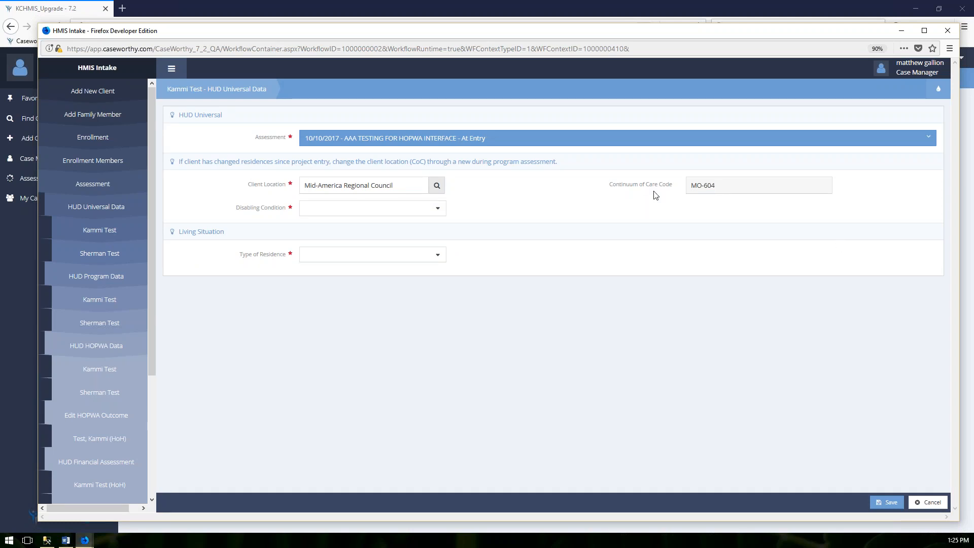
pyautogui.click(442, 209)
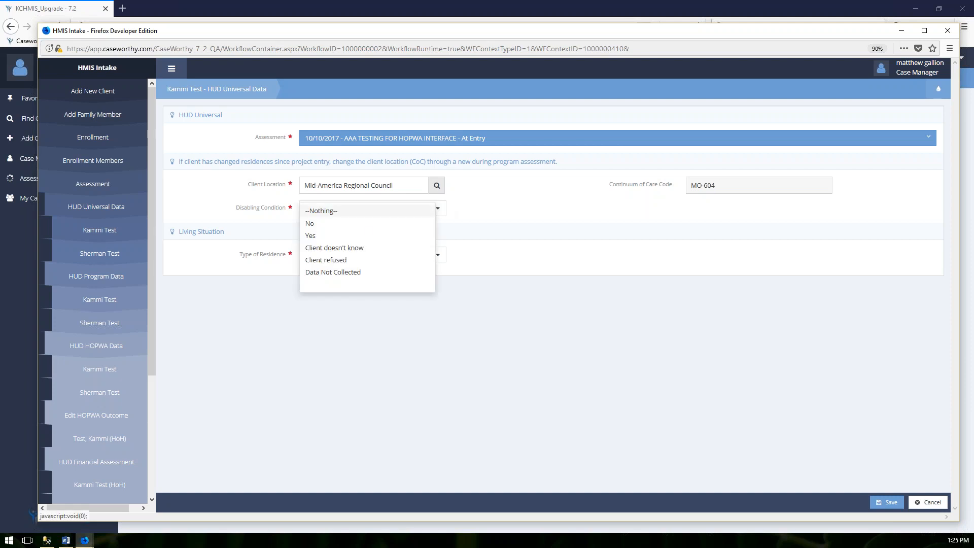
pyautogui.click(330, 238)
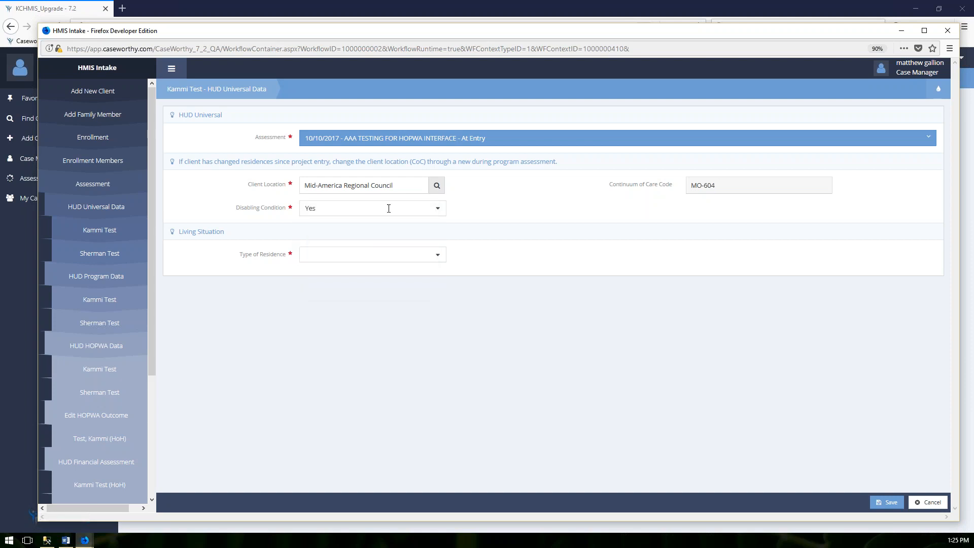
# Set the type of residence to Emergency shelter, including hotel or motel paid for with emergency shelter voucher, and length of stay to One year or longer.
pyautogui.click(363, 254)
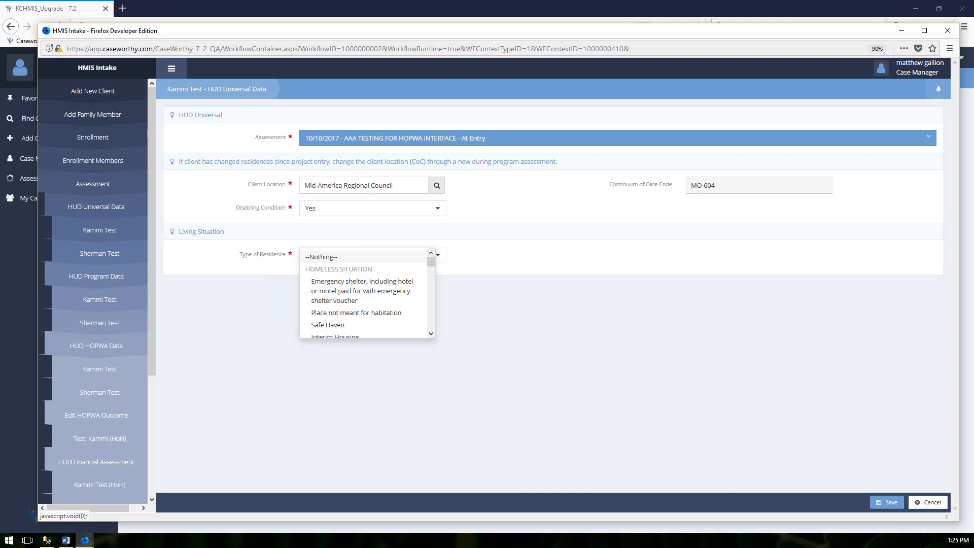
pyautogui.scroll(-2, 399, 282)
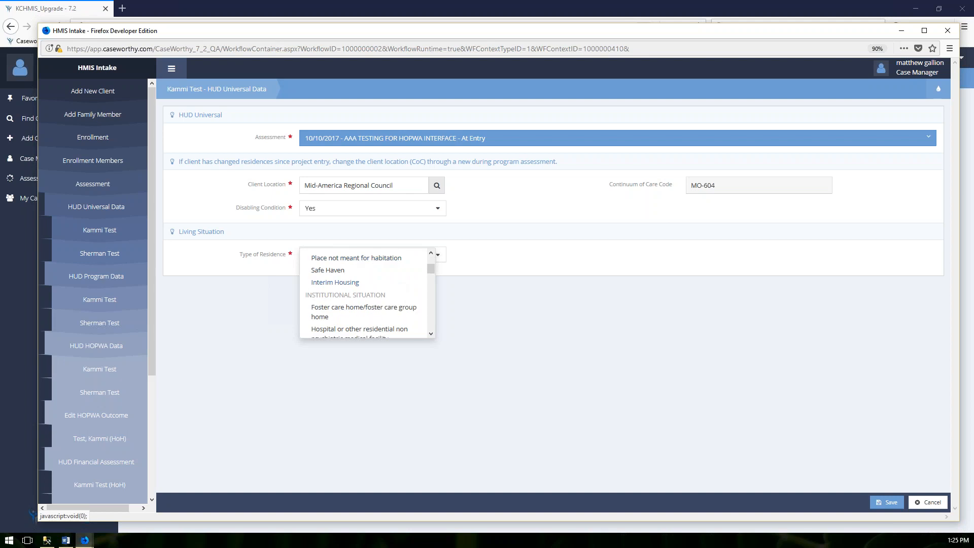
pyautogui.scroll(-2, 363, 292)
pyautogui.scroll(5, 366, 287)
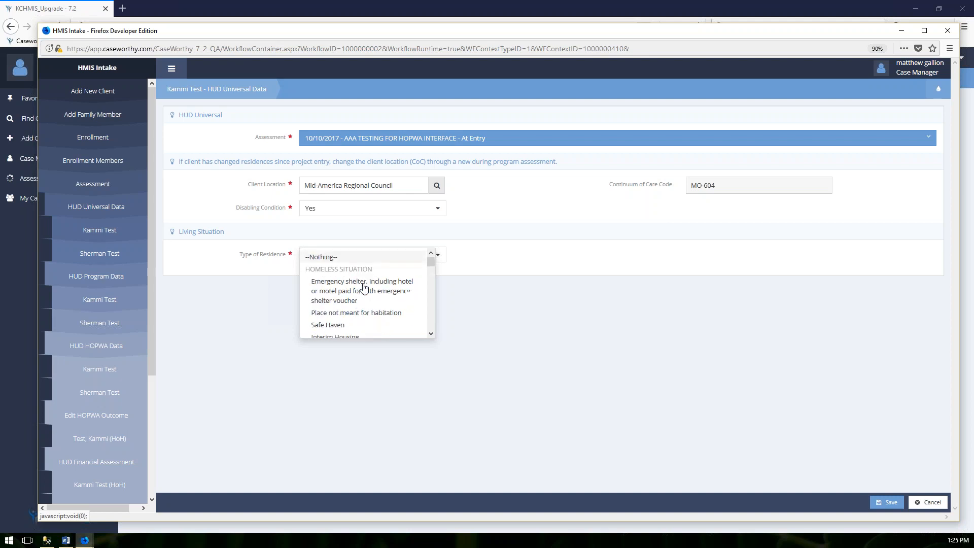
pyautogui.click(365, 287)
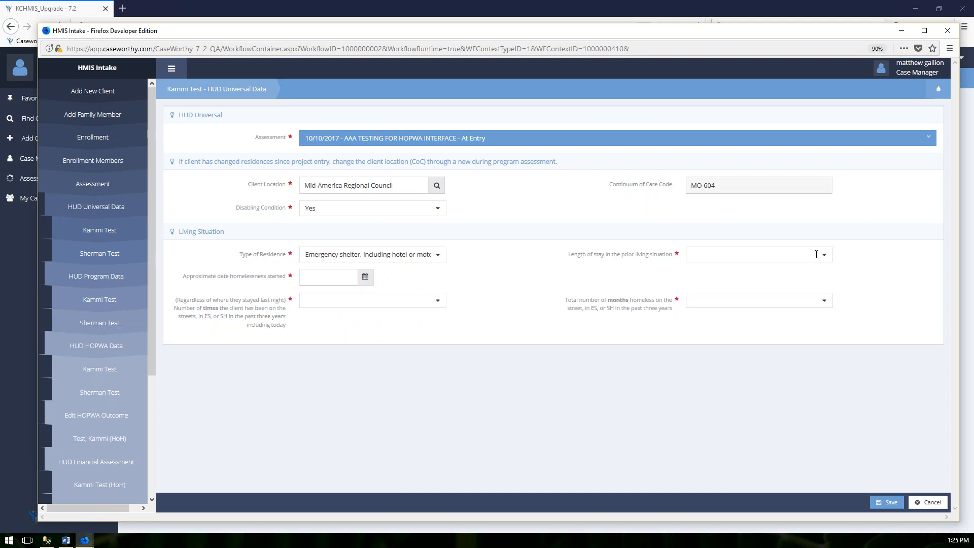
pyautogui.click(741, 255)
pyautogui.scroll(-3, 733, 303)
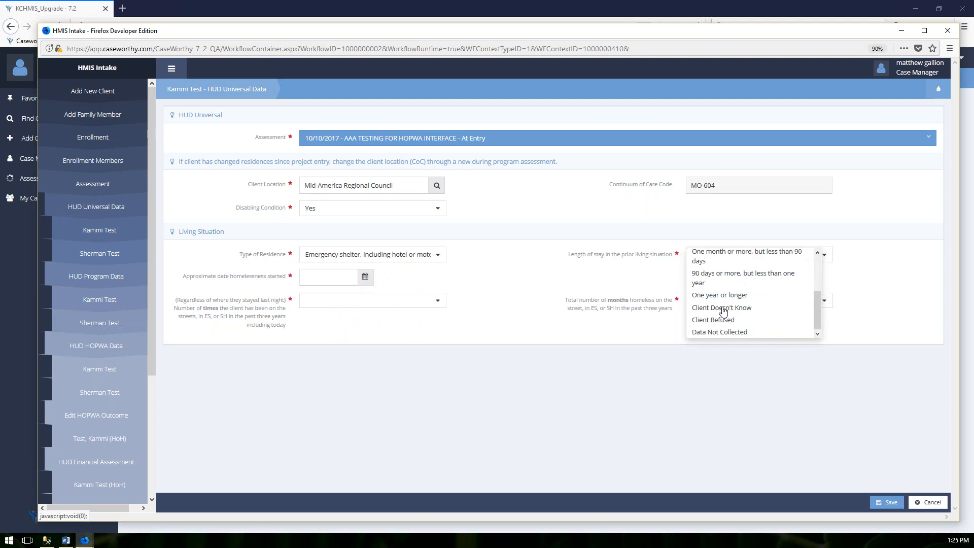
pyautogui.click(721, 296)
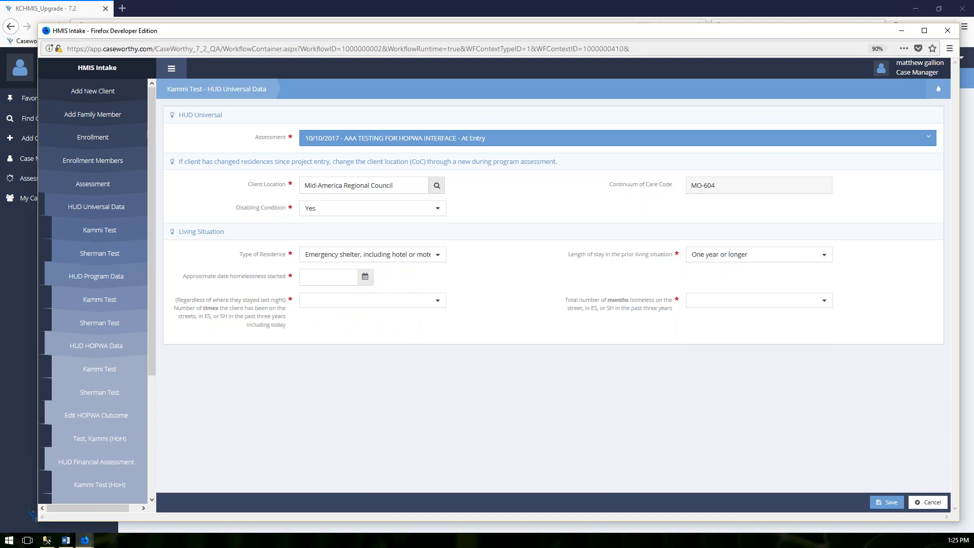
# Record homelessness as started 01/01/2010, Four or more times and More than 12 months, and save the head of household's HUD Universal Data.
pyautogui.click(355, 281)
pyautogui.write('01/01/2010')
pyautogui.click(344, 305)
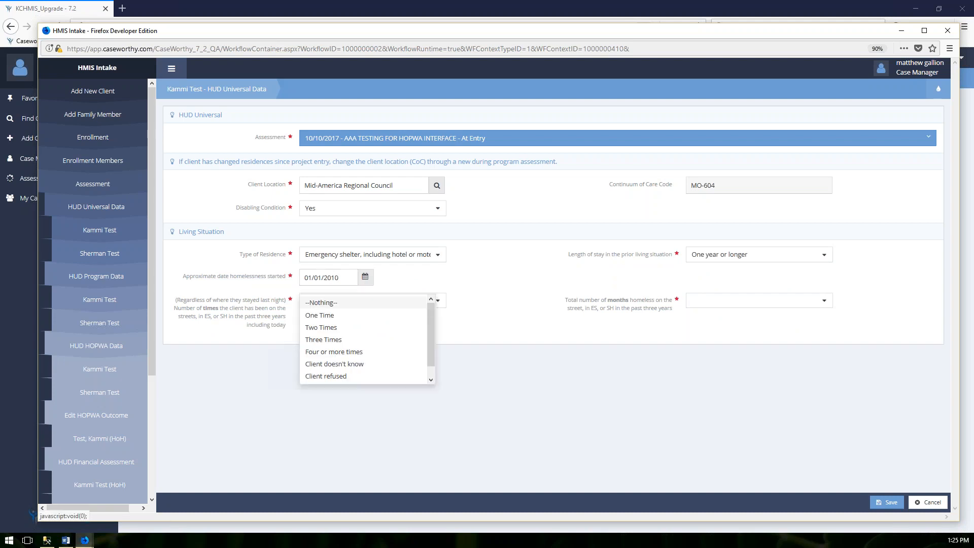
pyautogui.click(355, 353)
pyautogui.click(754, 301)
pyautogui.scroll(-5, 735, 366)
pyautogui.click(736, 345)
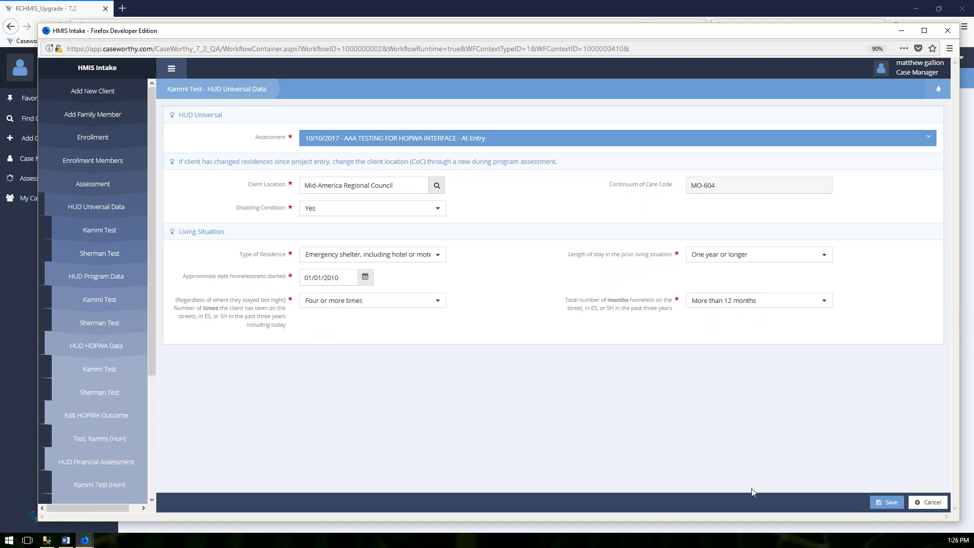
pyautogui.click(898, 503)
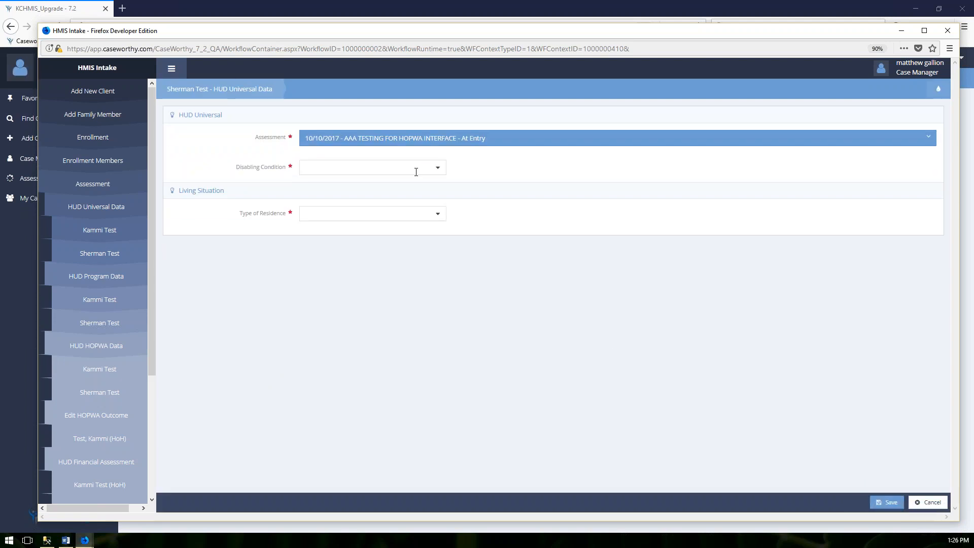
# For the second household member's HUD Universal Data, set disabling condition to Yes, residence to Emergency shelter and length of stay to One year or longer.
pyautogui.click(437, 169)
pyautogui.click(327, 193)
pyautogui.click(428, 214)
pyautogui.click(345, 247)
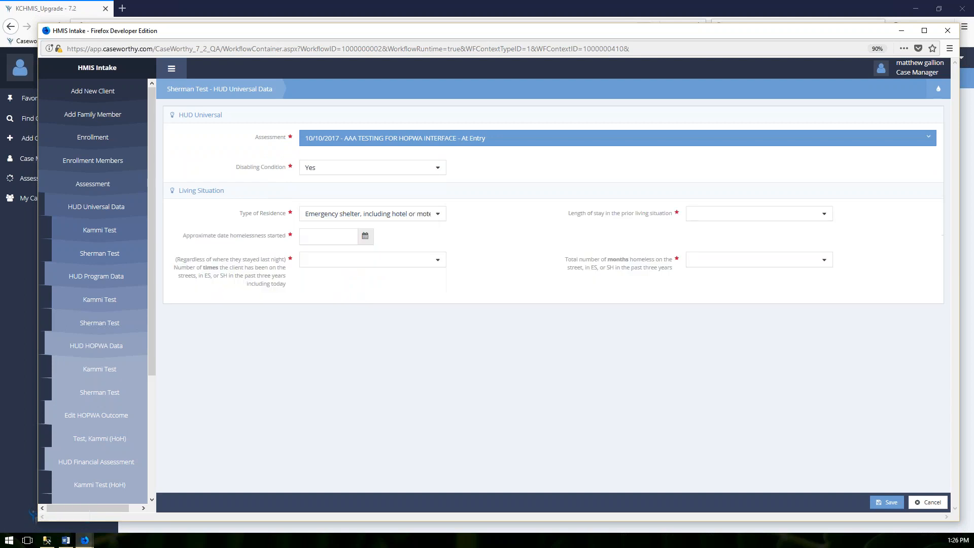
pyautogui.click(759, 213)
pyautogui.scroll(-3, 715, 272)
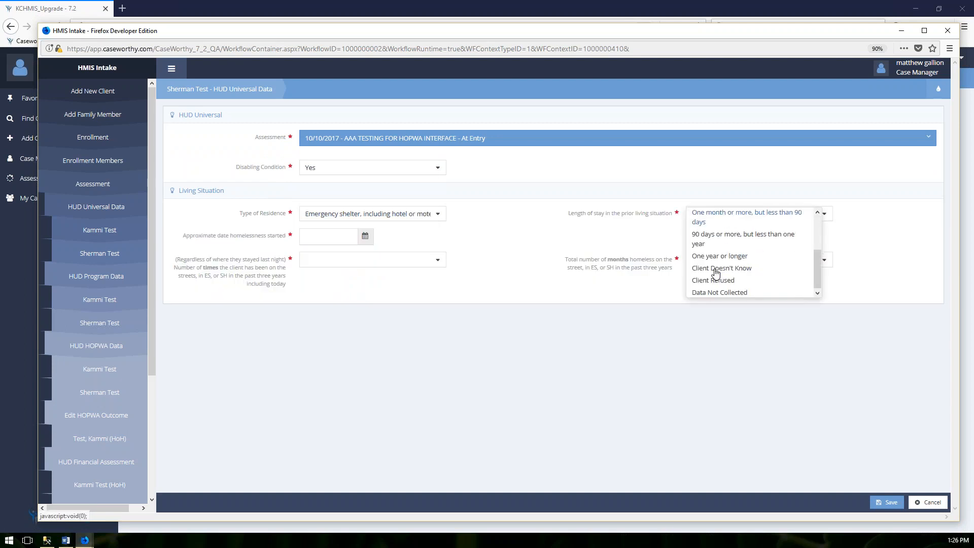
pyautogui.click(711, 255)
# Record the second member's homelessness as started 01/01/2010, Four or more times and More than 12 months, and save the HUD Universal Data.
pyautogui.click(350, 233)
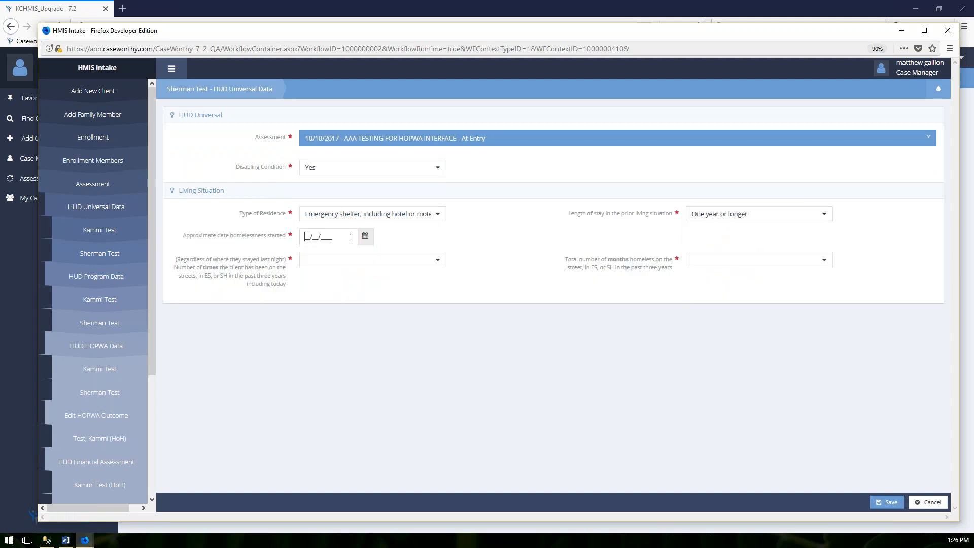
pyautogui.write('01012010')
pyautogui.click(398, 260)
pyautogui.click(364, 313)
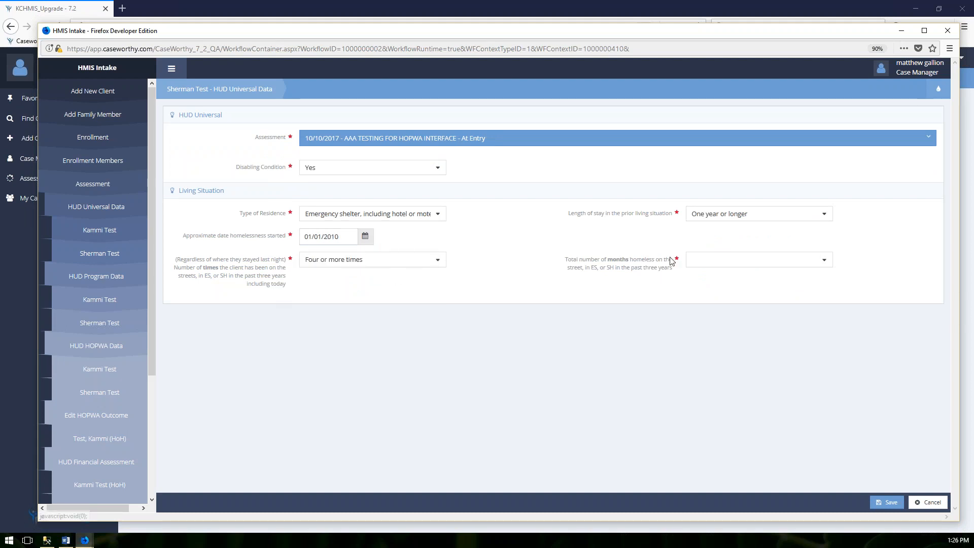
pyautogui.click(710, 260)
pyautogui.scroll(-3, 715, 324)
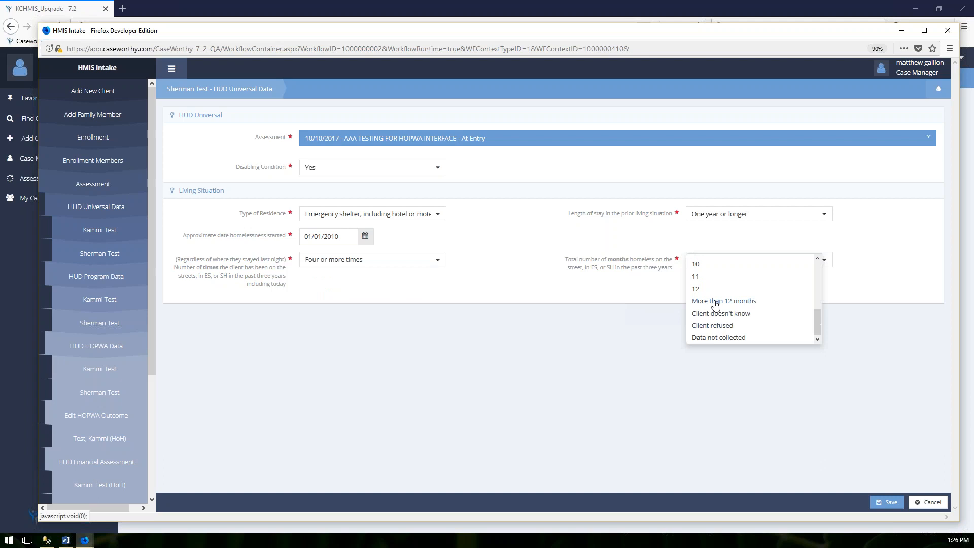
pyautogui.click(717, 302)
pyautogui.click(886, 505)
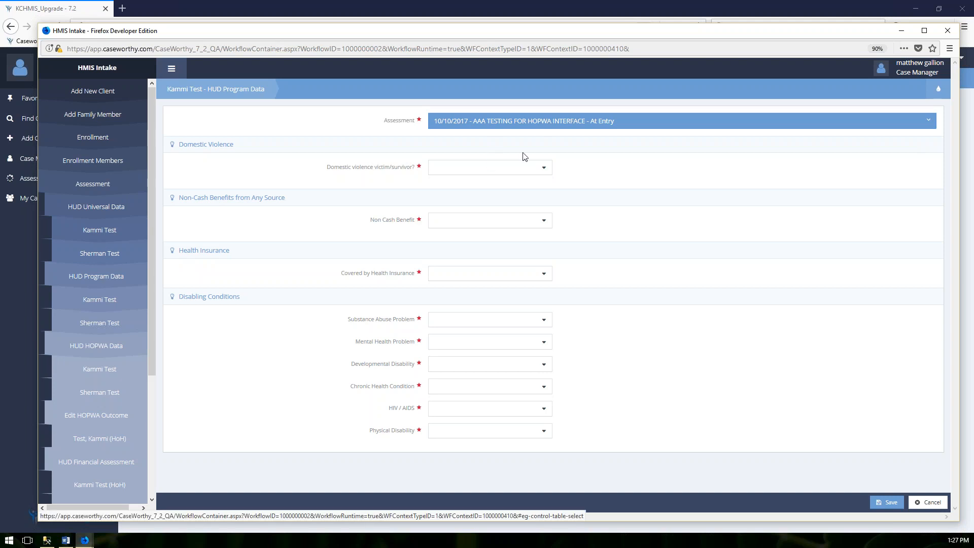
# In the head of household's HUD Program Data, set domestic violence to No and non-cash benefit to Yes, adding SNAP and TANF Child Care services.
pyautogui.click(446, 168)
pyautogui.click(440, 183)
pyautogui.click(441, 221)
pyautogui.click(441, 247)
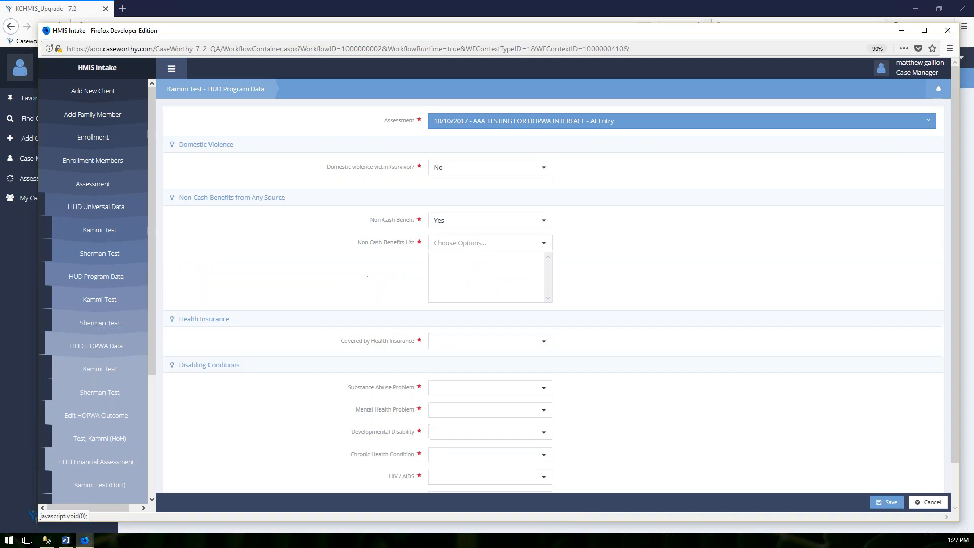
pyautogui.click(468, 247)
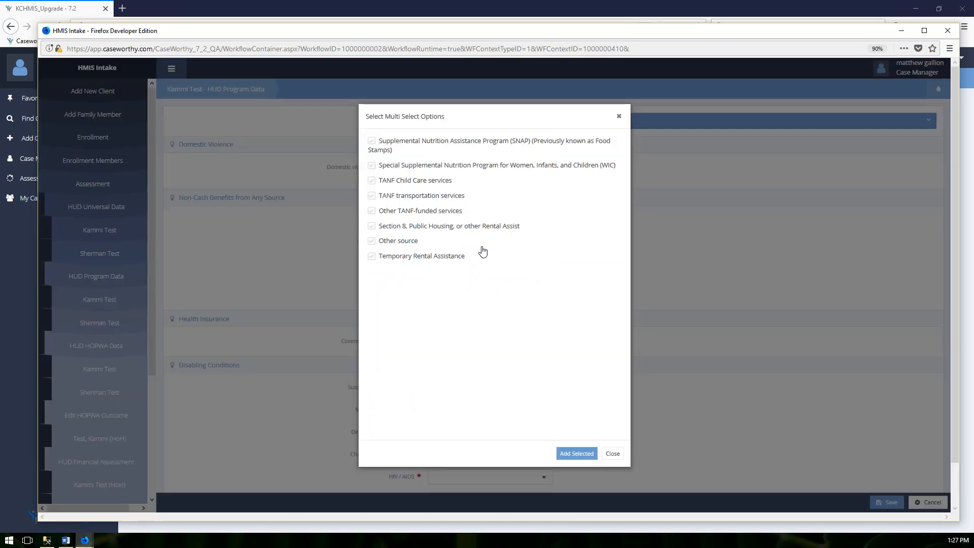
pyautogui.click(392, 144)
pyautogui.click(404, 184)
pyautogui.click(571, 457)
# Set the head of household's health insurance coverage to Yes and substance abuse problem to Drug Abuse, marking it as long-continued.
pyautogui.click(459, 341)
pyautogui.click(454, 370)
pyautogui.scroll(-1, 487, 355)
pyautogui.click(510, 342)
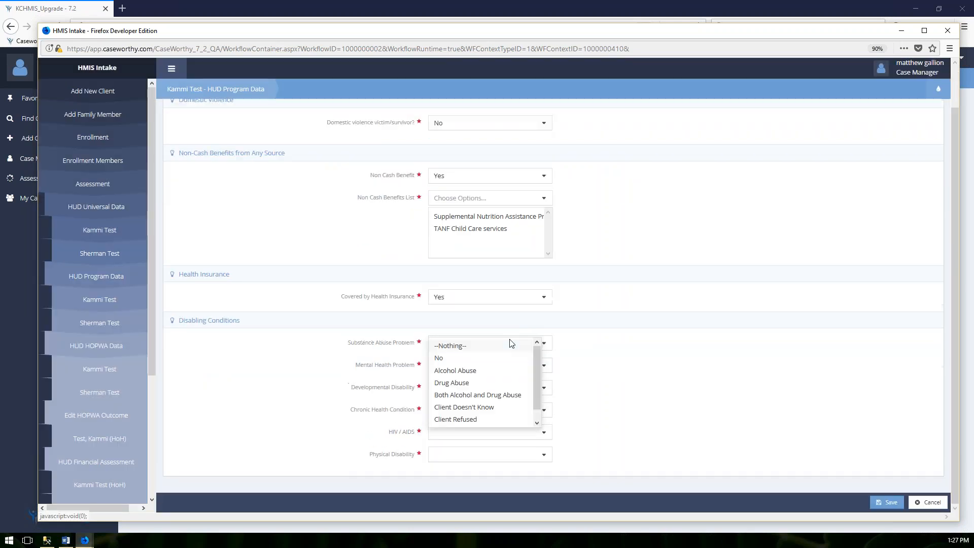
pyautogui.click(462, 382)
pyautogui.scroll(-1, 475, 335)
pyautogui.click(474, 336)
pyautogui.click(442, 361)
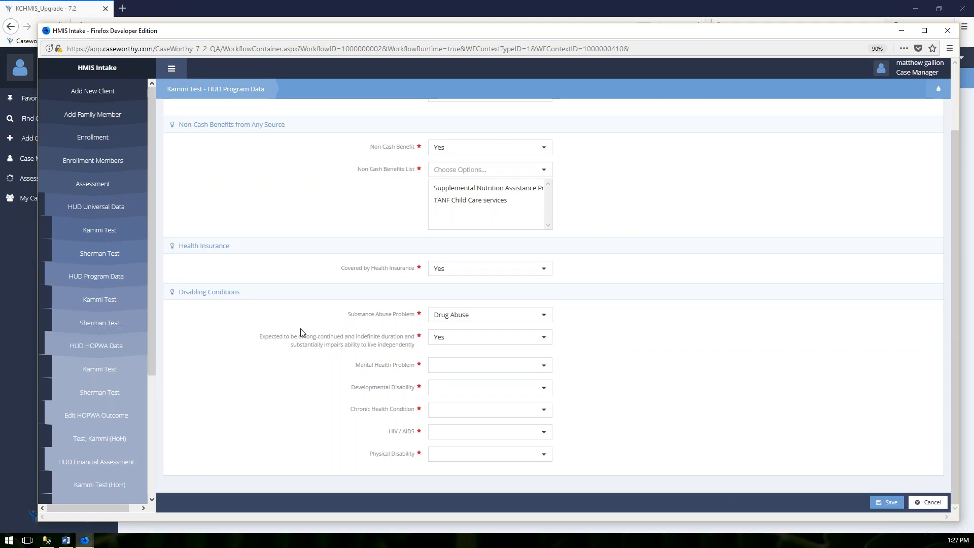
# Answer Yes for the head of household's mental health problem and developmental disability, including both follow-up questions on impaired independent living.
pyautogui.click(468, 366)
pyautogui.click(452, 392)
pyautogui.scroll(-1, 364, 362)
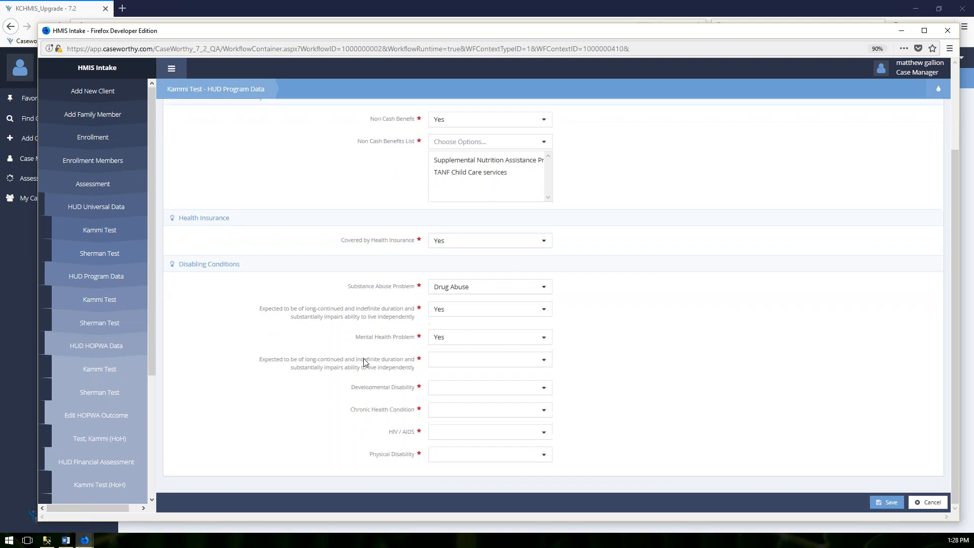
pyautogui.click(453, 361)
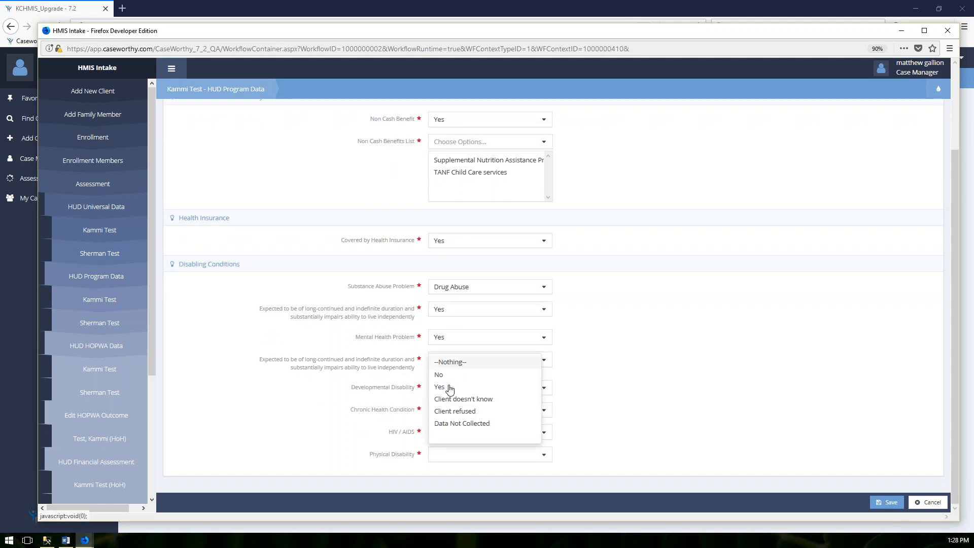
pyautogui.click(447, 389)
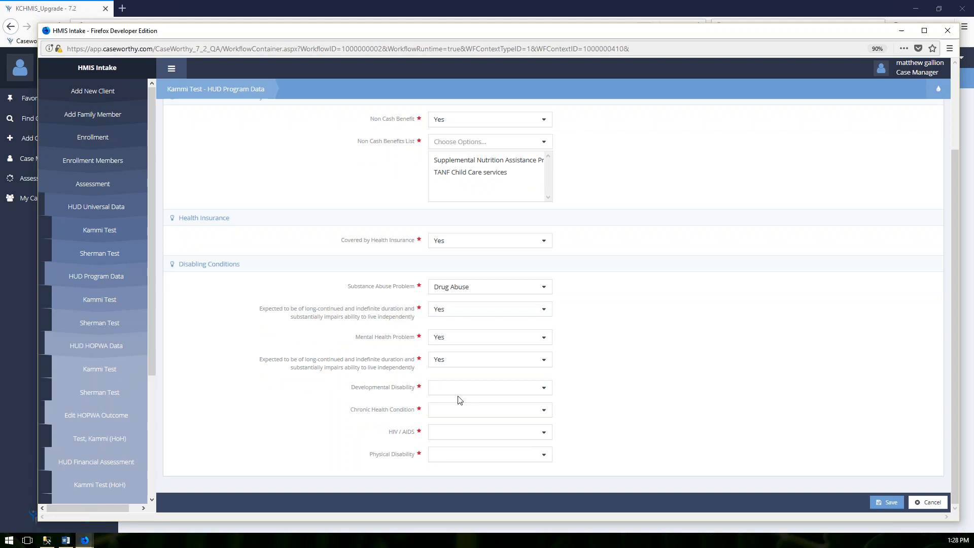
pyautogui.click(446, 388)
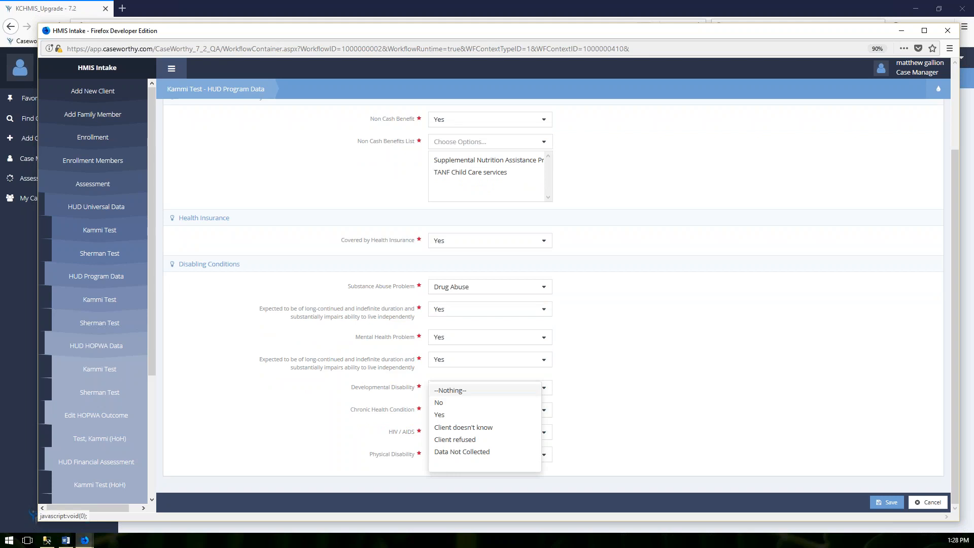
pyautogui.click(445, 415)
pyautogui.scroll(-1, 453, 401)
pyautogui.click(449, 382)
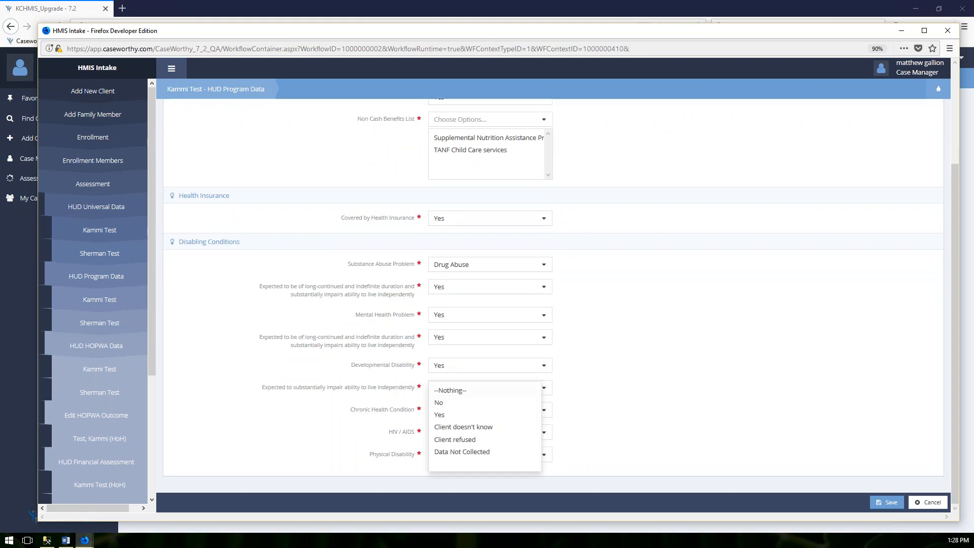
pyautogui.click(444, 415)
# Answer Yes for the head of household's chronic health condition and HIV / AIDS, including both follow-up impairment questions.
pyautogui.click(450, 410)
pyautogui.click(440, 437)
pyautogui.click(446, 433)
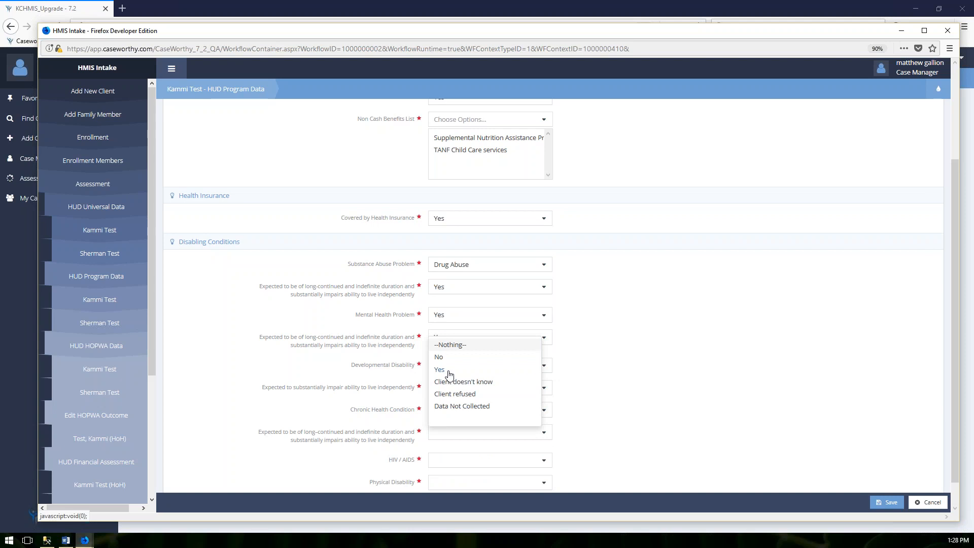
pyautogui.click(441, 370)
pyautogui.scroll(-1, 451, 406)
pyautogui.click(441, 433)
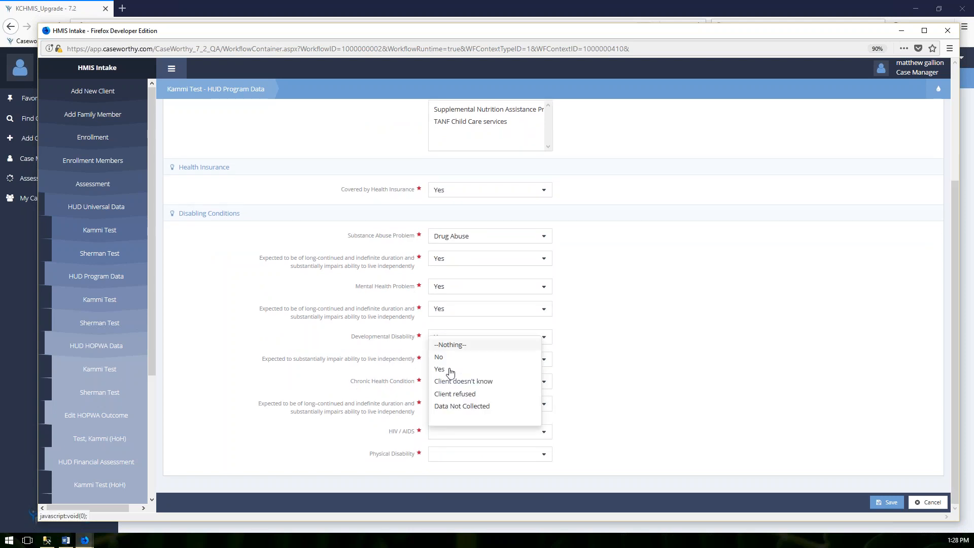
pyautogui.click(449, 370)
pyautogui.click(449, 432)
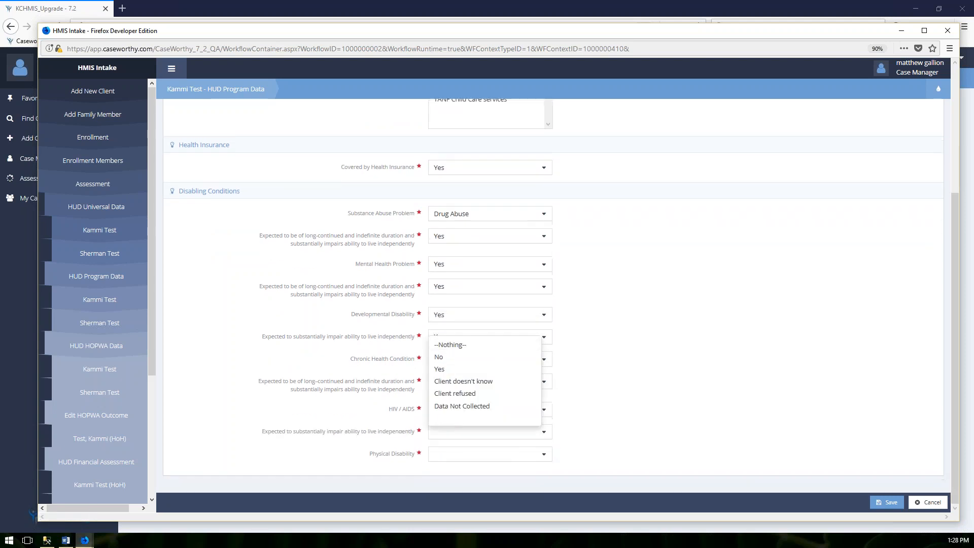
pyautogui.click(440, 369)
# Answer Yes for the head of household's physical disability and its long-term impairment question, and save the HUD Program Data.
pyautogui.click(442, 453)
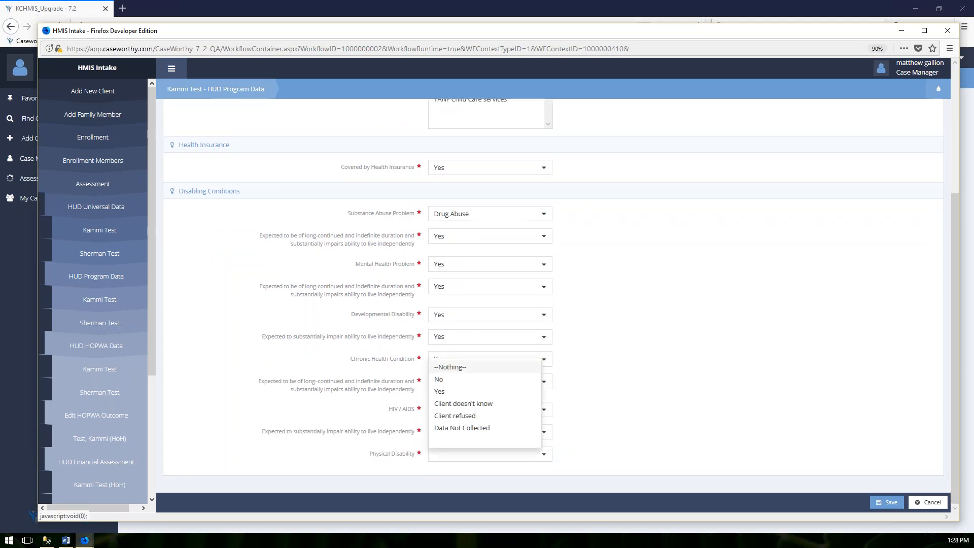
pyautogui.click(453, 395)
pyautogui.click(452, 450)
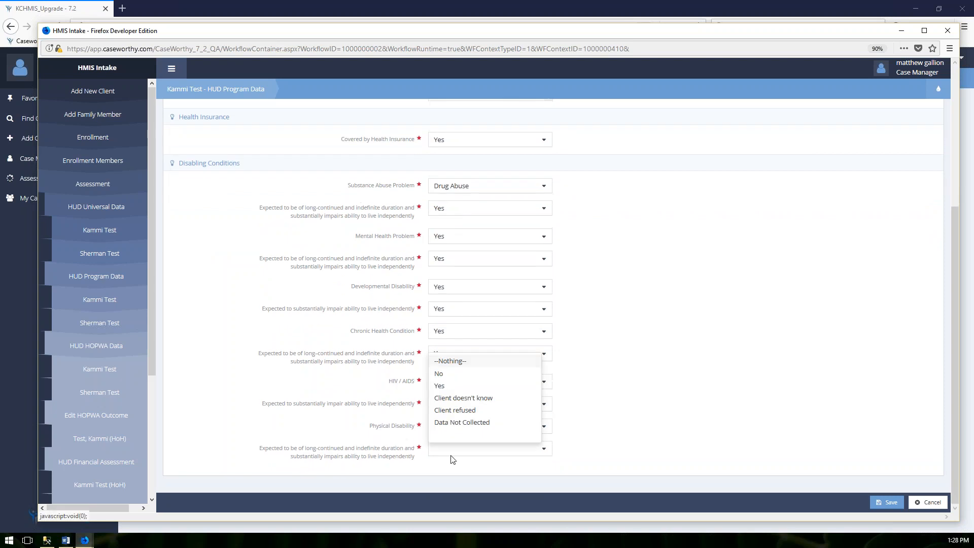
pyautogui.click(441, 388)
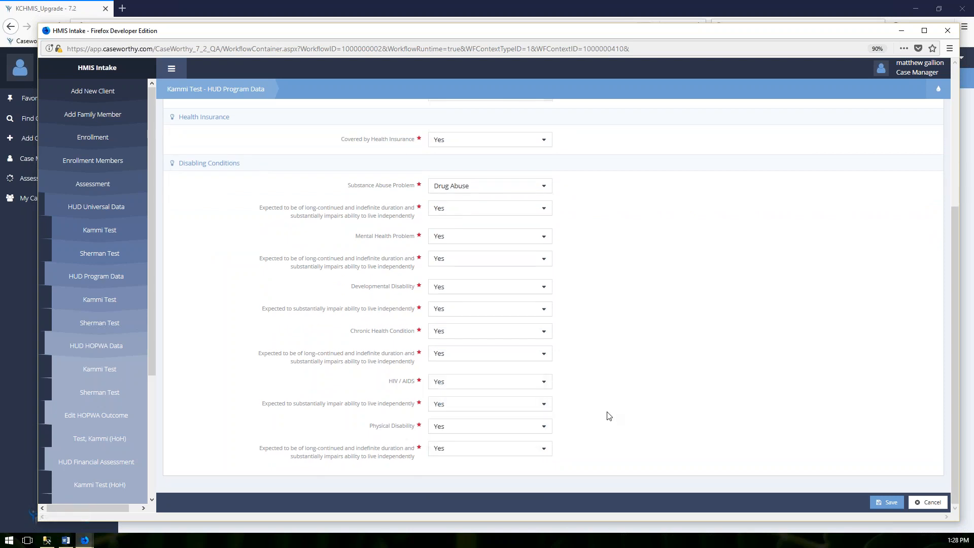
pyautogui.scroll(4, 609, 416)
pyautogui.scroll(-4, 609, 416)
pyautogui.click(885, 507)
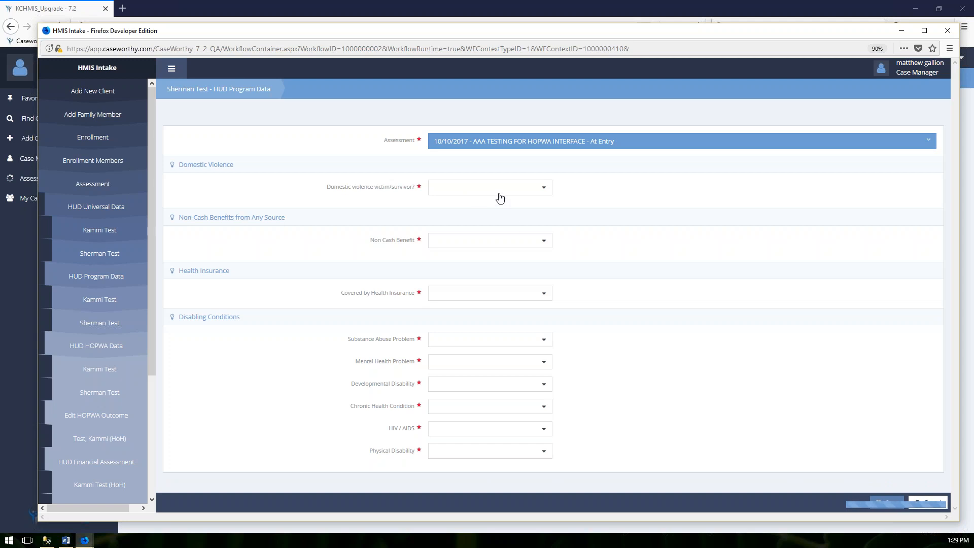
# In the second household member's HUD Program Data, set domestic violence, non-cash benefit and health insurance coverage to No.
pyautogui.click(487, 168)
pyautogui.click(459, 183)
pyautogui.click(454, 220)
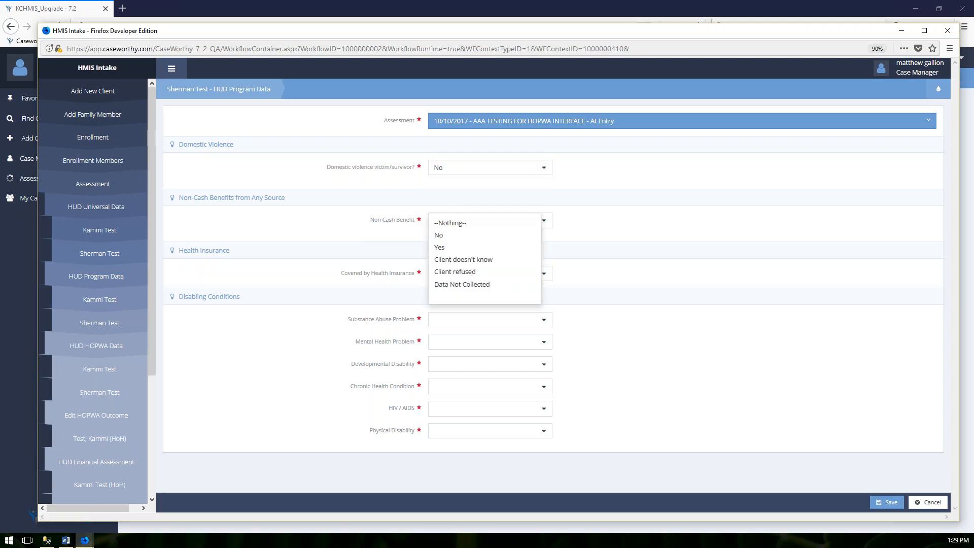
pyautogui.click(454, 247)
pyautogui.click(487, 220)
pyautogui.click(442, 235)
pyautogui.click(487, 274)
pyautogui.click(457, 291)
# Set the second member's substance abuse problem, mental health problem and developmental disability to No.
pyautogui.click(487, 319)
pyautogui.click(452, 336)
pyautogui.click(487, 342)
pyautogui.click(440, 356)
pyautogui.click(487, 364)
pyautogui.click(440, 379)
# Set the second member's chronic health condition, HIV / AIDS and physical disability to No, and save the HUD Program Data.
pyautogui.click(488, 386)
pyautogui.click(440, 401)
pyautogui.click(487, 409)
pyautogui.click(439, 423)
pyautogui.click(487, 430)
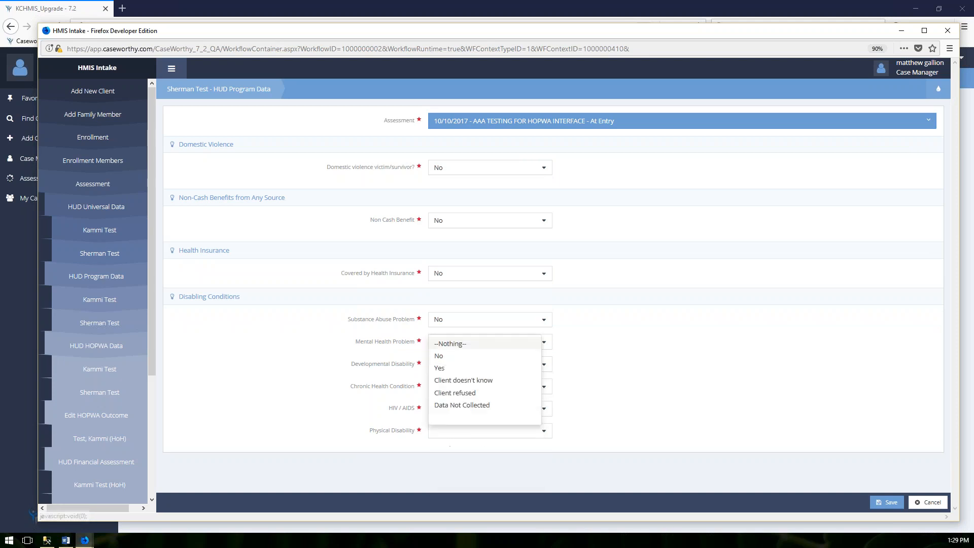
pyautogui.click(451, 358)
pyautogui.click(889, 500)
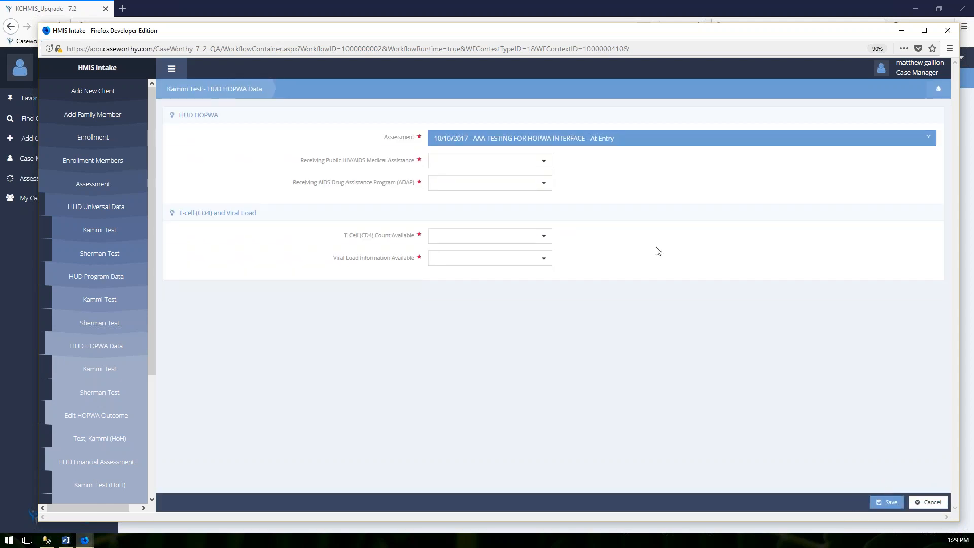
# In the head of household's HUD HOPWA Data, set public HIV/AIDS medical assistance to Yes and AIDS Drug Assistance Program (ADAP) to No.
pyautogui.click(541, 161)
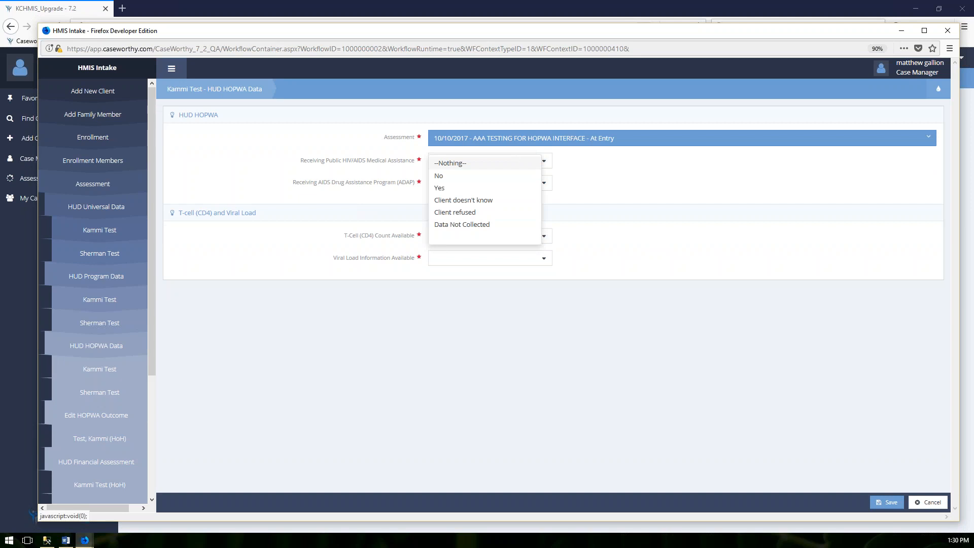
pyautogui.click(465, 177)
pyautogui.click(459, 161)
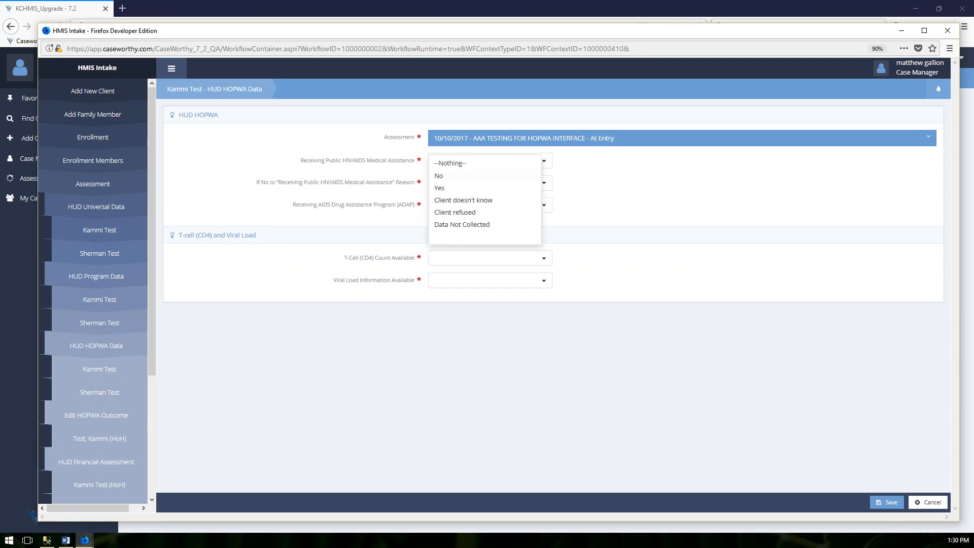
pyautogui.click(461, 203)
pyautogui.click(461, 179)
pyautogui.click(440, 210)
pyautogui.click(461, 183)
pyautogui.click(439, 198)
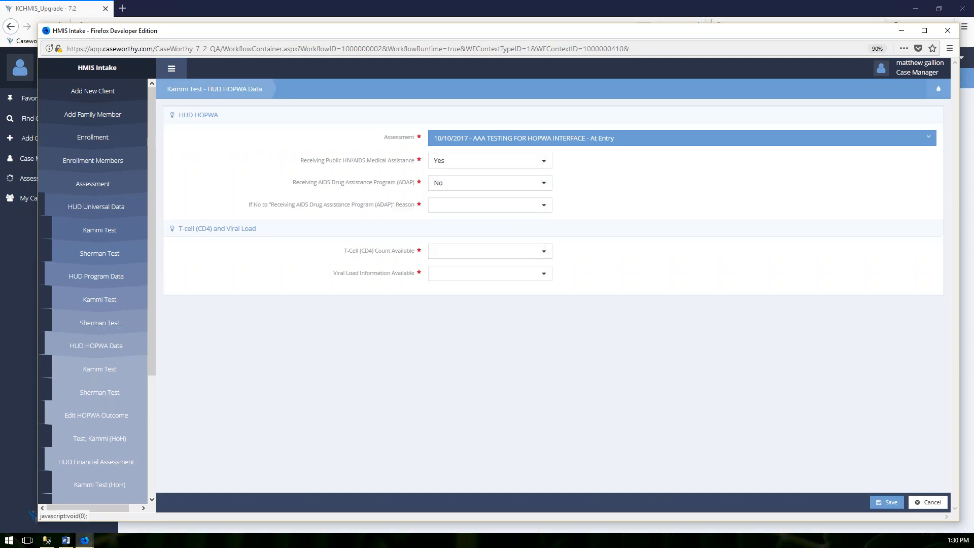
# Set the no-ADAP reason to Applied: decision pending, T-cell count available to No and viral load to Not Available, and save the HOPWA data.
pyautogui.click(472, 204)
pyautogui.click(463, 218)
pyautogui.click(456, 251)
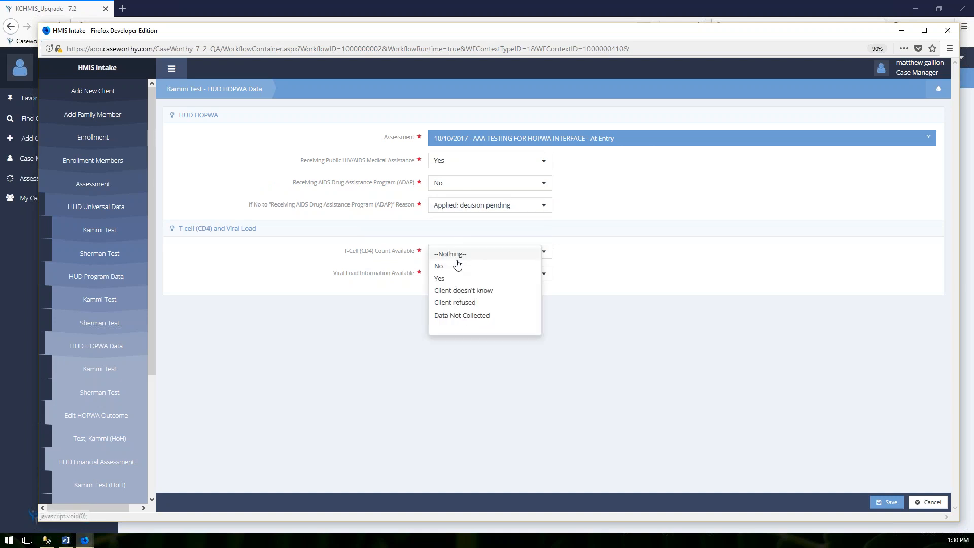
pyautogui.click(454, 277)
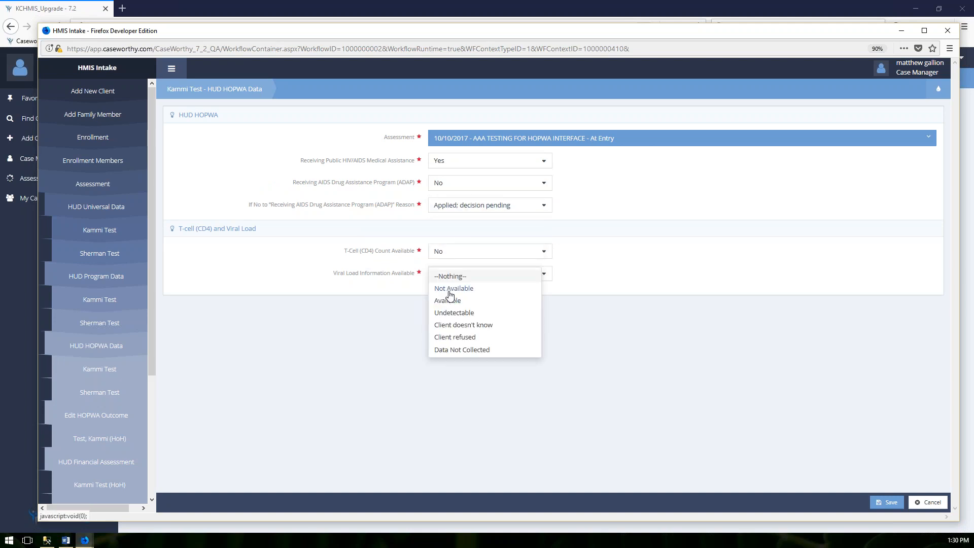
pyautogui.click(449, 288)
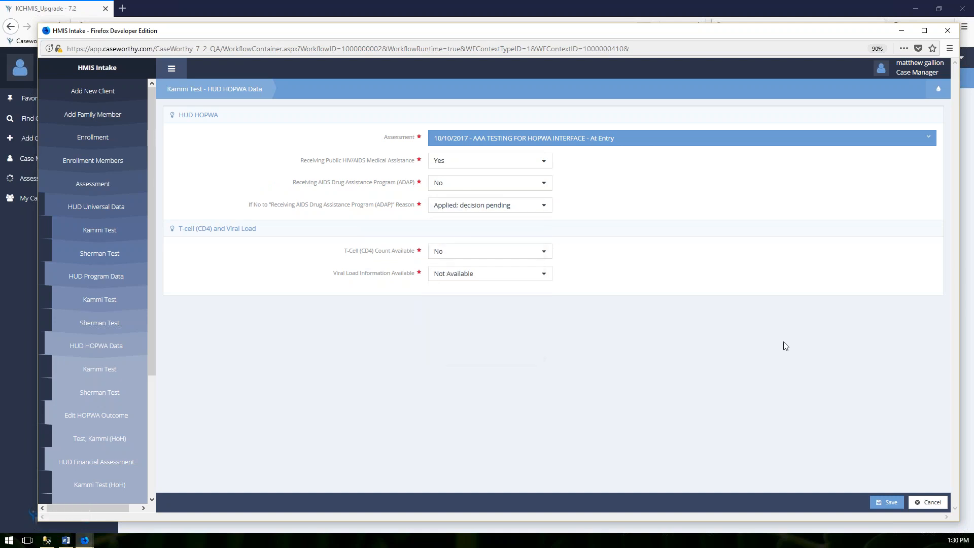
pyautogui.click(881, 503)
pyautogui.click(891, 503)
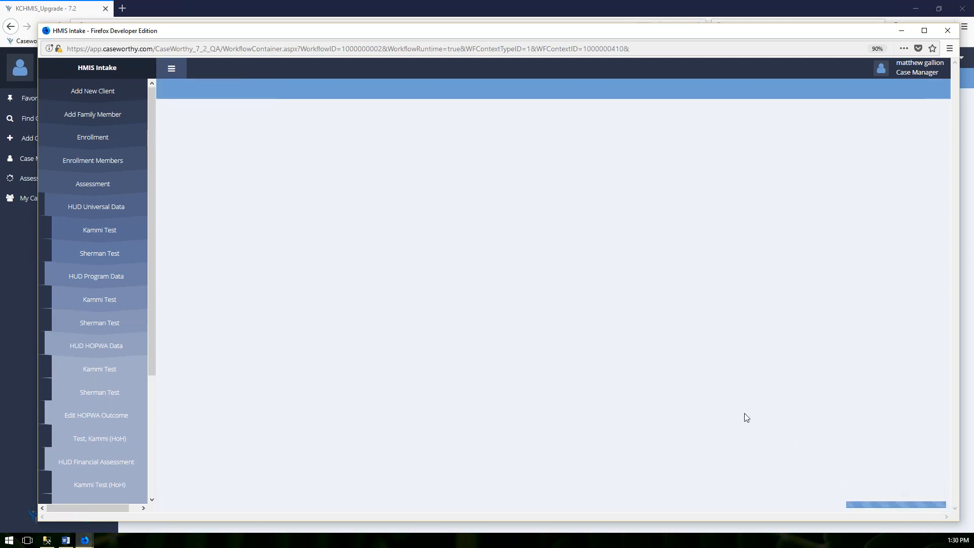
# In the second member's HUD HOPWA Data, set public HIV/AIDS medical assistance to No with reason Applied: decision pending, and ADAP to Yes.
pyautogui.click(488, 178)
pyautogui.click(490, 161)
pyautogui.click(438, 179)
pyautogui.click(440, 182)
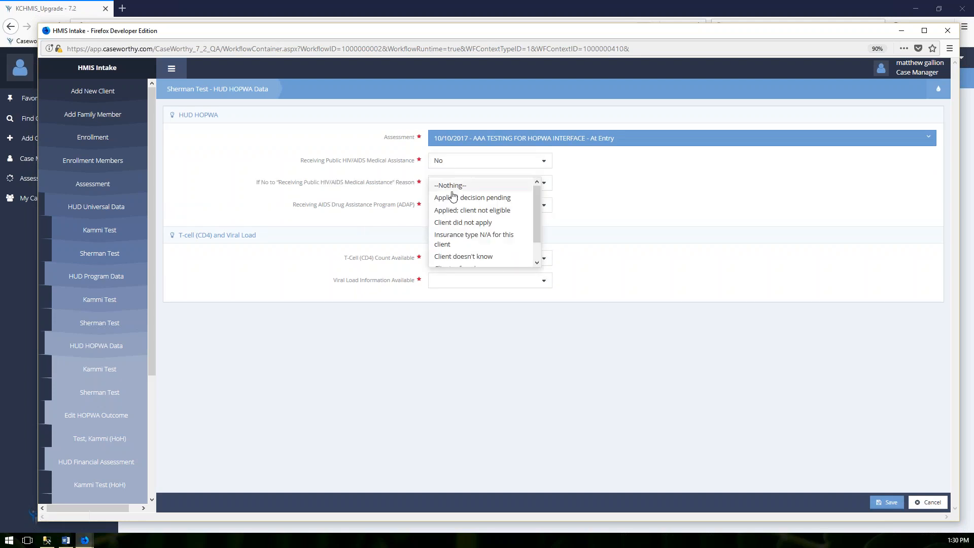
pyautogui.click(449, 201)
pyautogui.click(451, 206)
pyautogui.click(440, 232)
# Set the second member's T-cell count available to No and viral load information to Not Available, and save the HUD HOPWA Data.
pyautogui.click(457, 258)
pyautogui.click(457, 284)
pyautogui.click(461, 260)
pyautogui.click(442, 270)
pyautogui.click(447, 281)
pyautogui.click(454, 295)
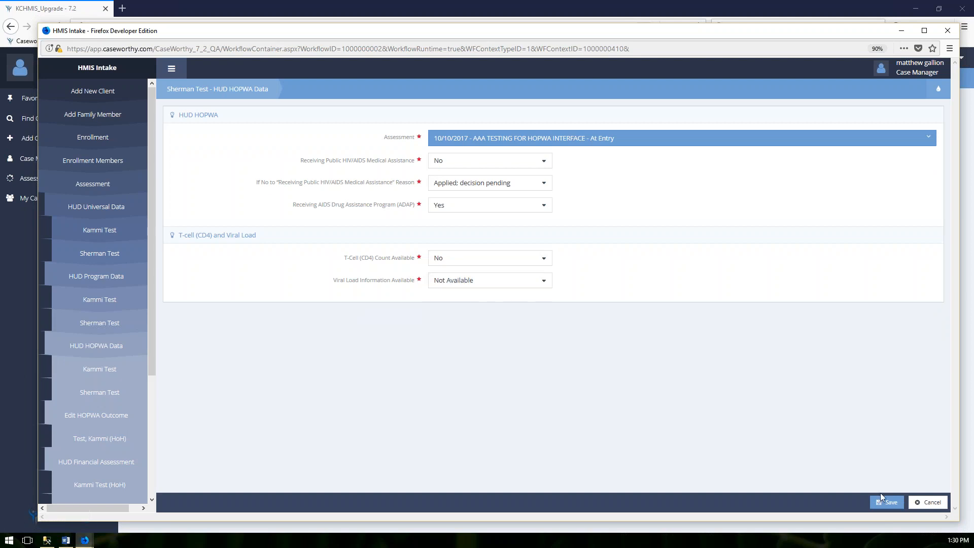
pyautogui.click(888, 502)
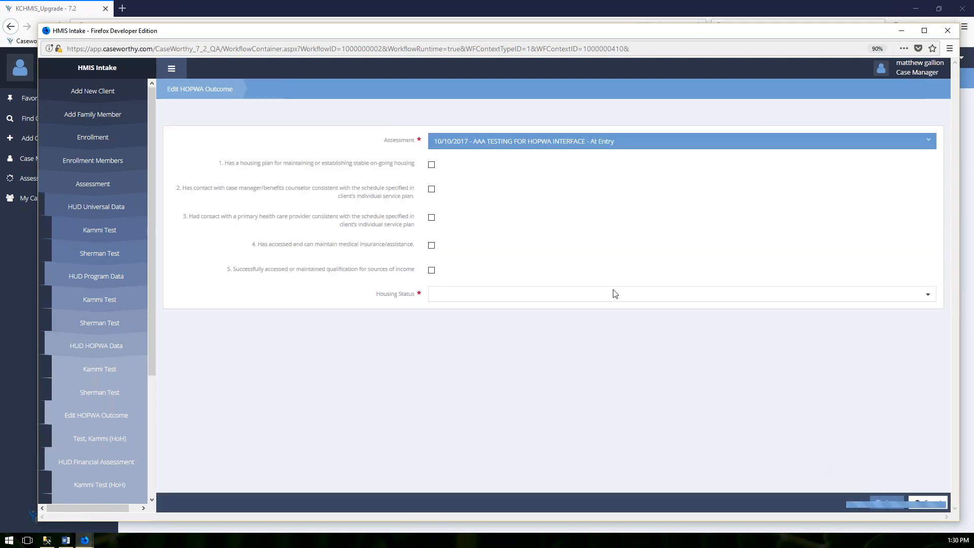
# In the head of household's HOPWA Outcome, choose a housing status and save the outcome.
pyautogui.click(431, 145)
pyautogui.click(439, 270)
pyautogui.click(459, 291)
pyautogui.click(887, 503)
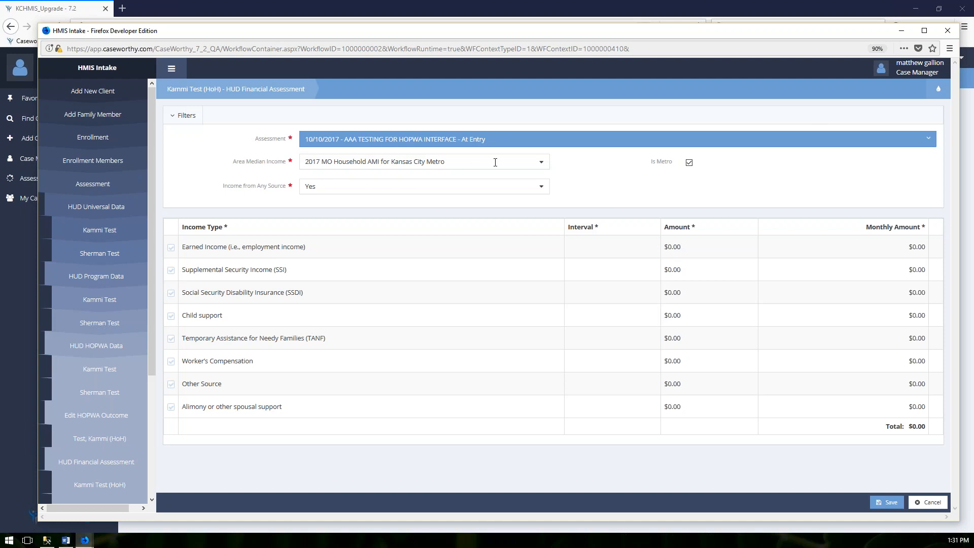
# In the head of household's HUD Financial Assessment, set Income from Any Source to Yes and try saving without any income line.
pyautogui.click(532, 188)
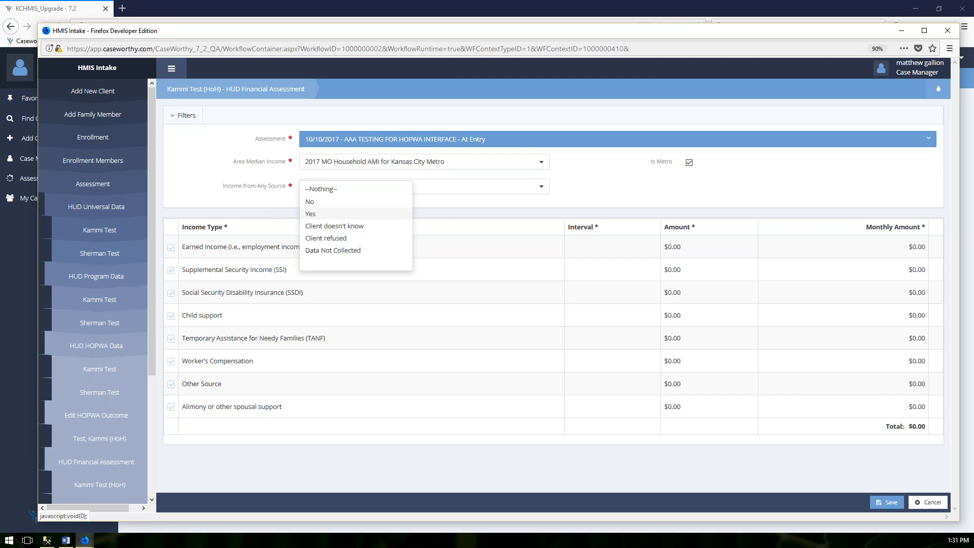
pyautogui.click(322, 219)
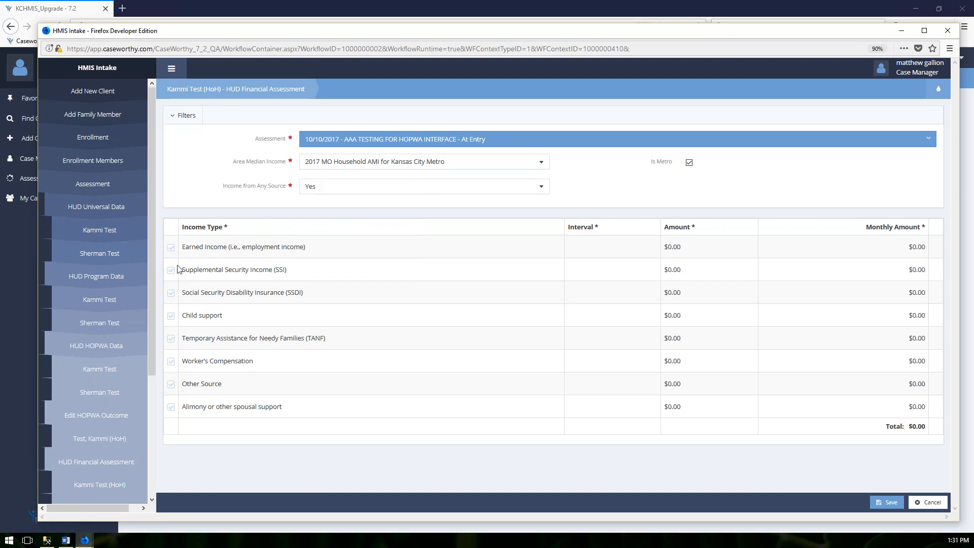
pyautogui.click(870, 501)
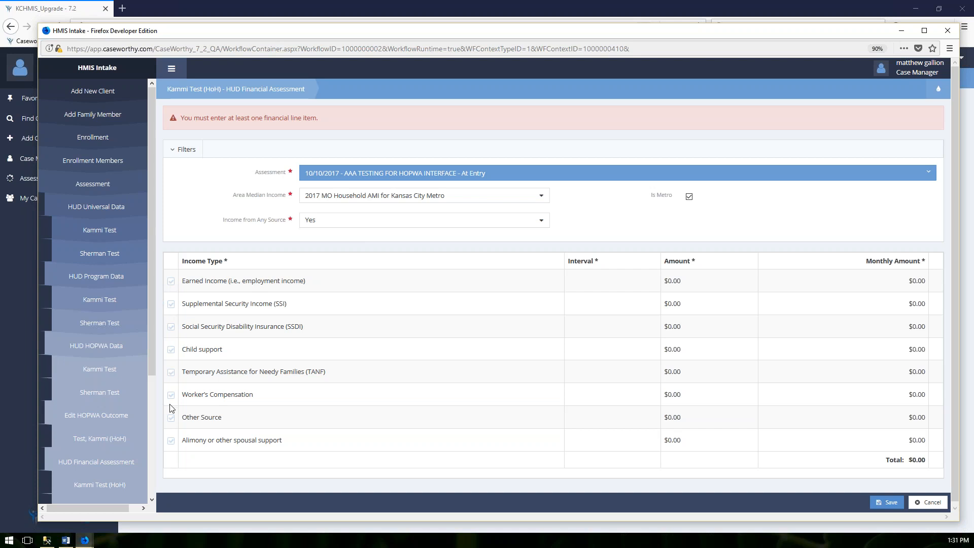
# Switch Income from Any Source to No, and return it to Yes in the head of household's financial assessment.
pyautogui.click(329, 220)
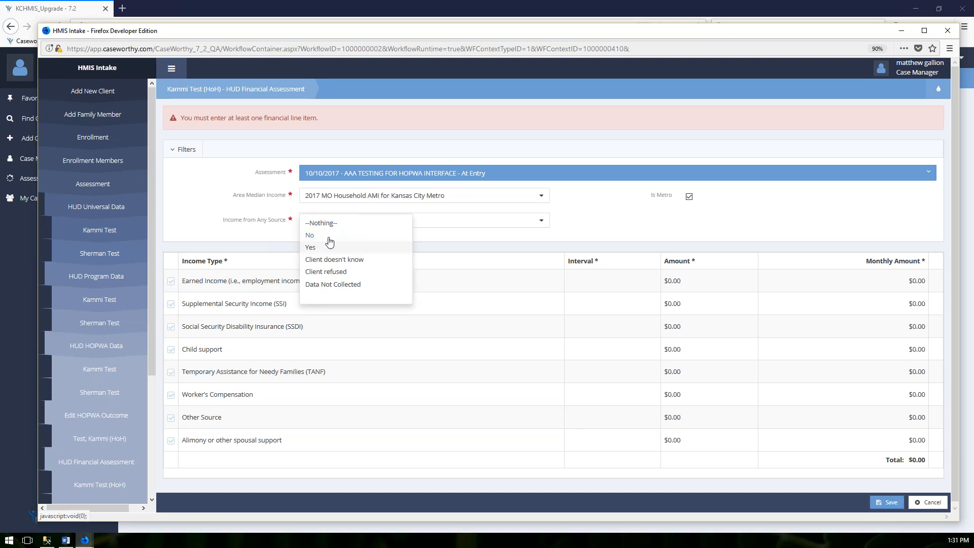
pyautogui.click(328, 236)
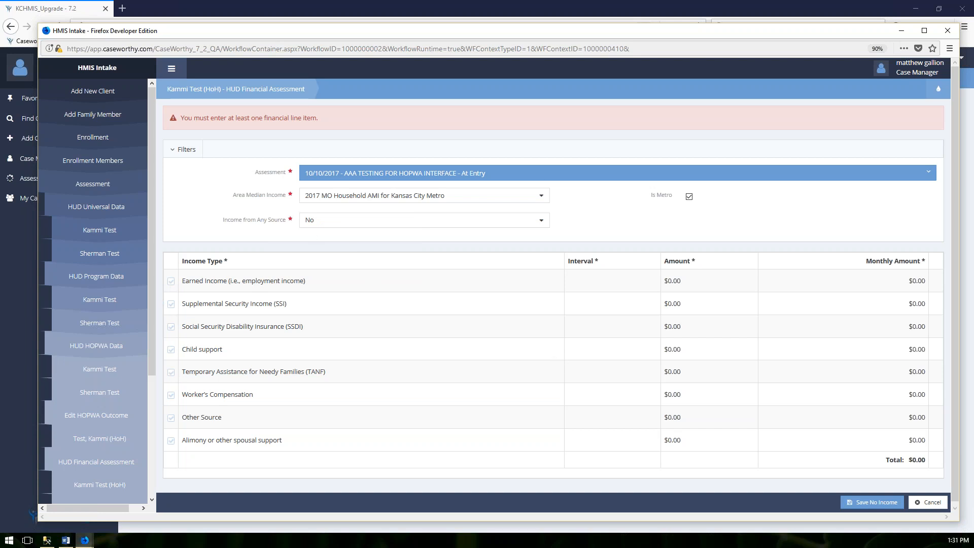
pyautogui.click(355, 220)
pyautogui.click(321, 246)
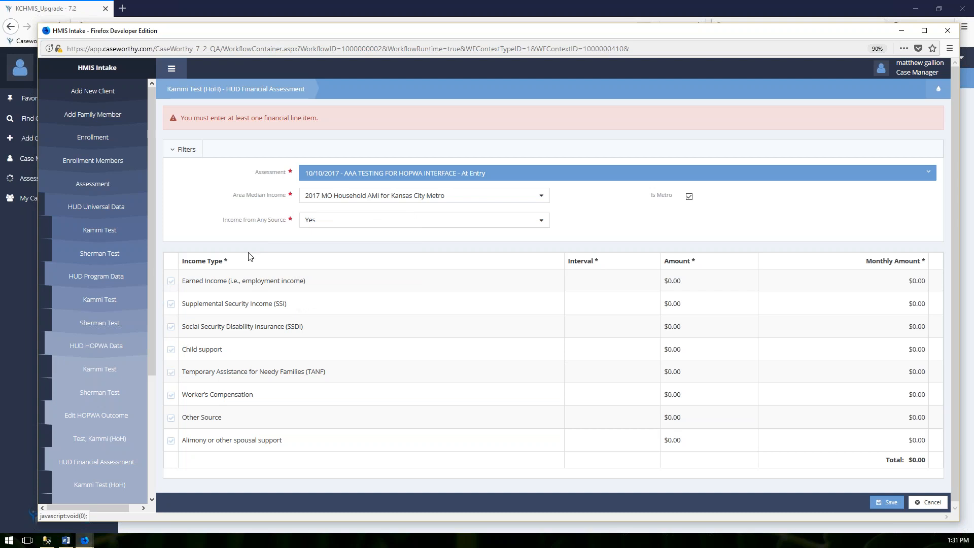
# Include Earned Income with a BiWeekly (every two weeks) interval, enter 5 as its amount, and save the head of household's financial assessment.
pyautogui.click(171, 281)
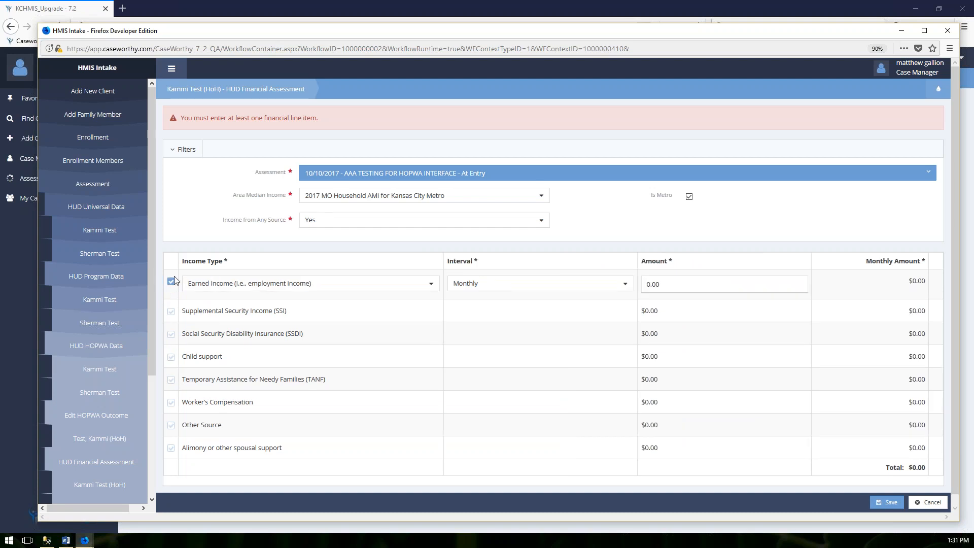
pyautogui.click(564, 280)
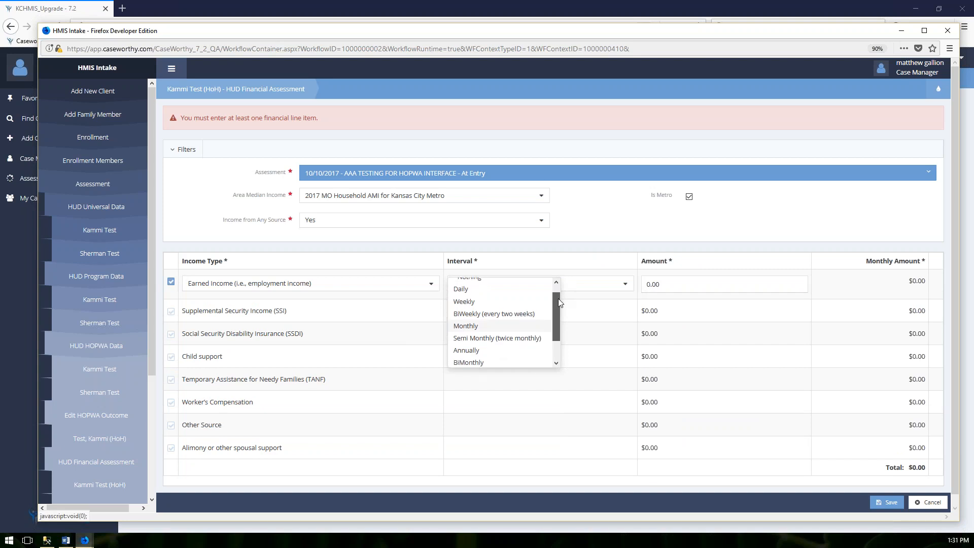
pyautogui.moveTo(559, 300)
pyautogui.mouseDown()
pyautogui.moveTo(561, 321)
pyautogui.moveTo(556, 294)
pyautogui.mouseUp()
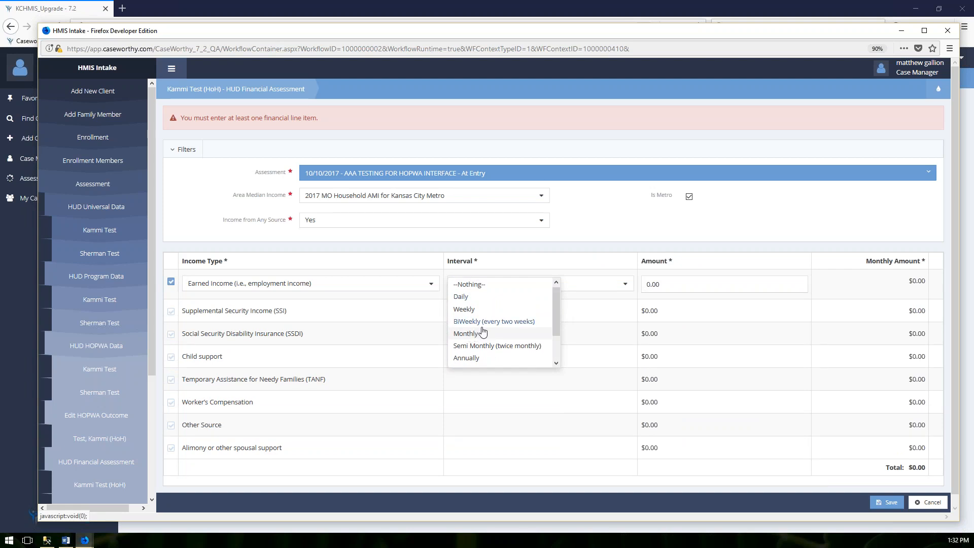
pyautogui.click(481, 322)
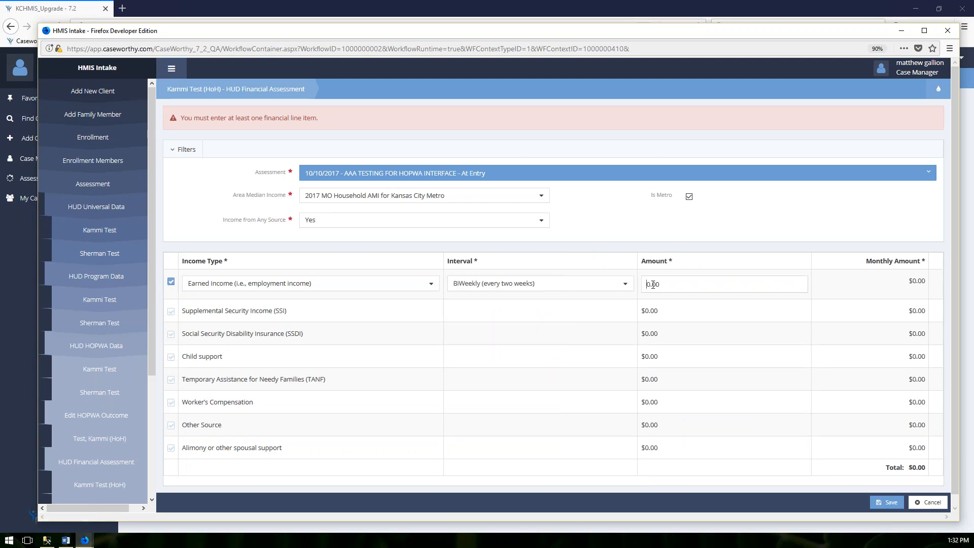
pyautogui.click(653, 285)
pyautogui.write('5')
pyautogui.click(878, 505)
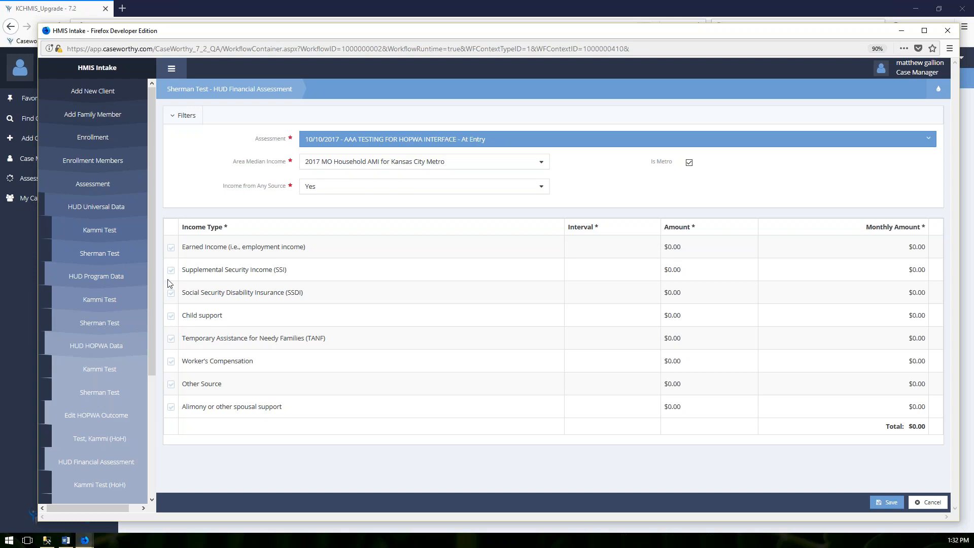
# In the second member's HUD Financial Assessment, include Child support, enter 10 as its amount, and save the assessment.
pyautogui.click(171, 316)
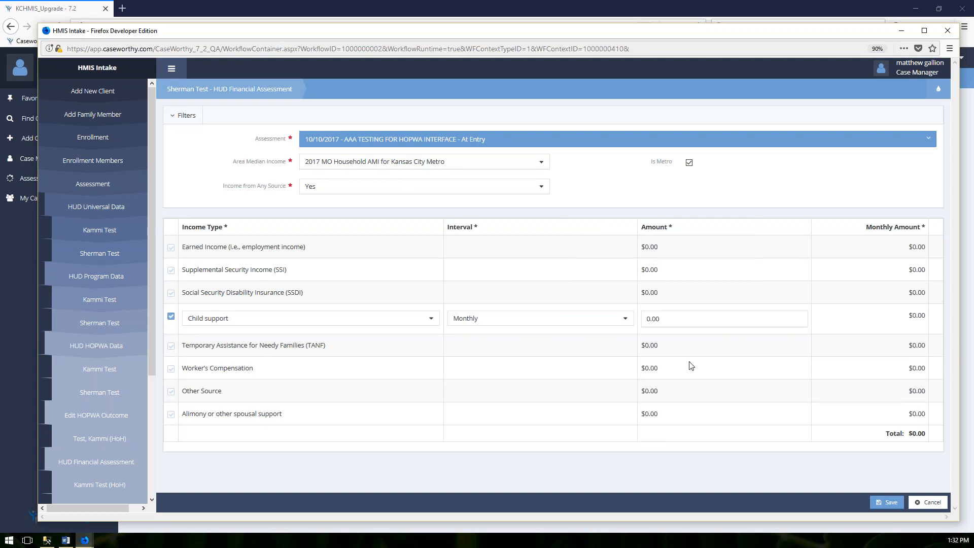
pyautogui.click(645, 318)
pyautogui.write('10')
pyautogui.click(893, 504)
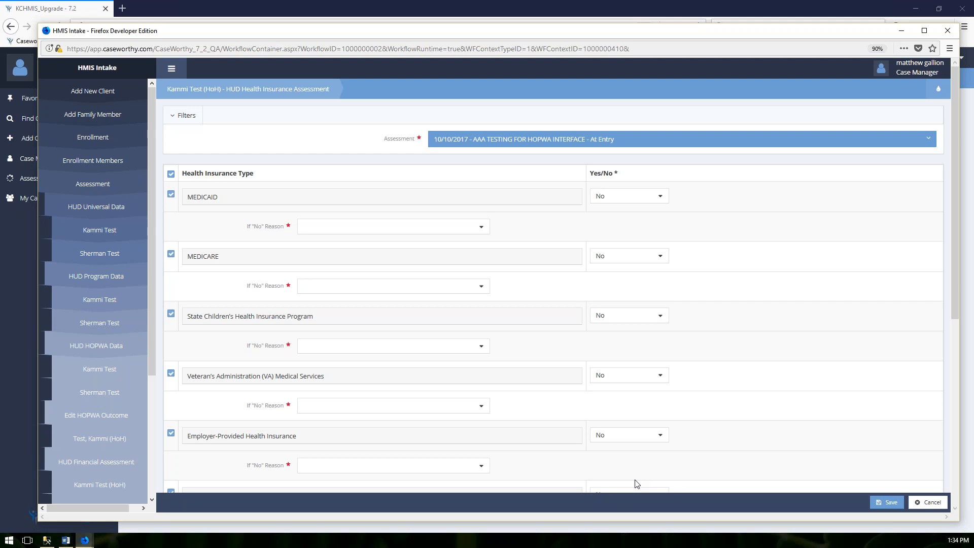
# In the head of household's HUD Health Insurance Assessment, set MEDICAID to Yes and the MEDICARE and State Children's no-reasons to Applied: client not eligible.
pyautogui.click(651, 194)
pyautogui.click(610, 211)
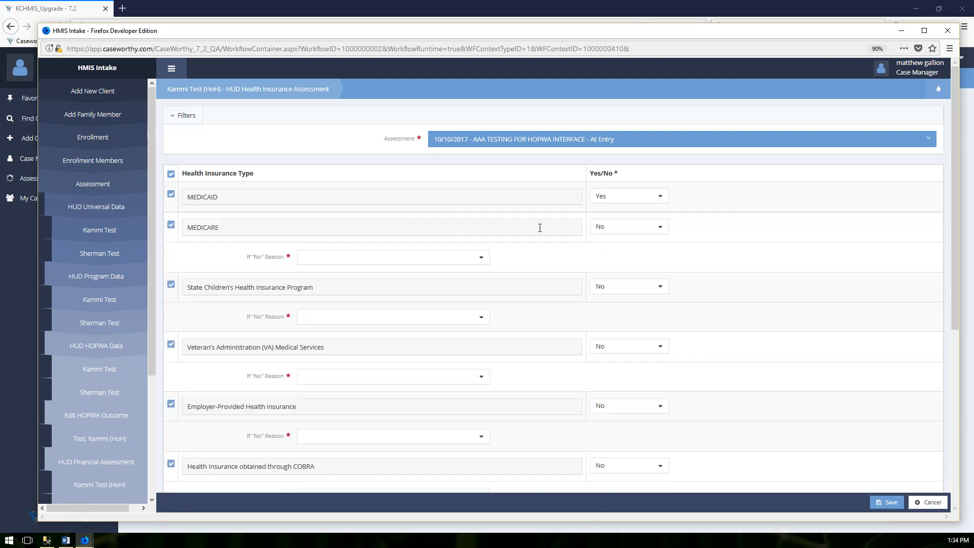
pyautogui.click(456, 258)
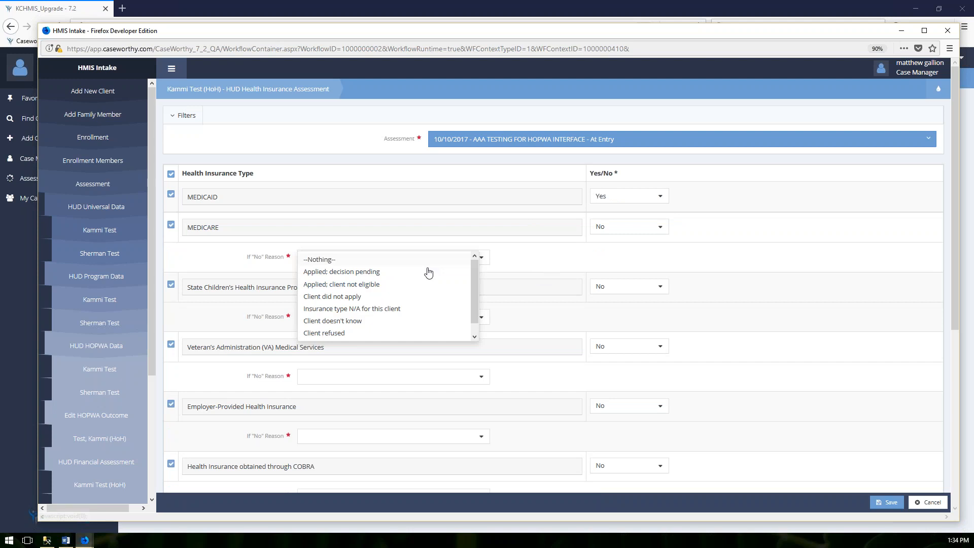
pyautogui.click(357, 285)
pyautogui.click(467, 319)
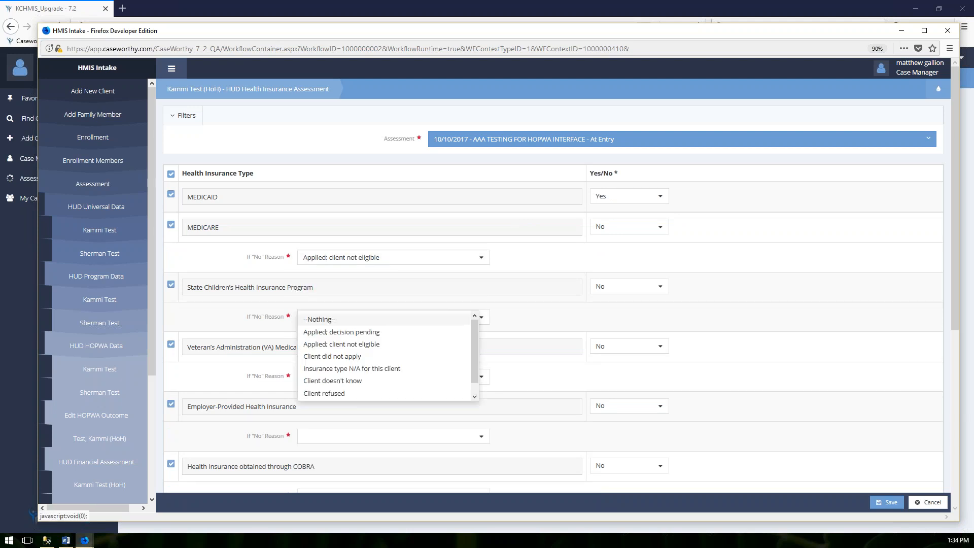
pyautogui.click(363, 346)
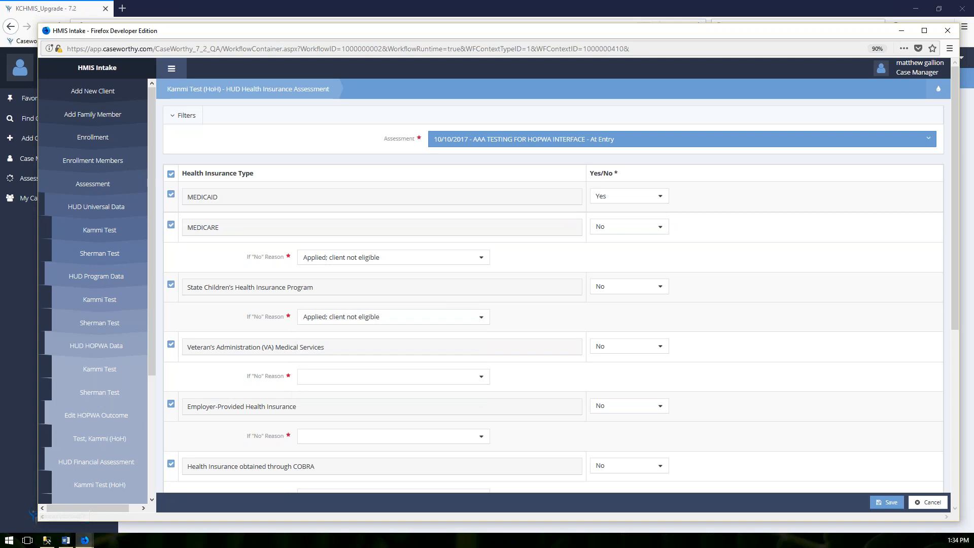
# Set the head of household's no-coverage reason to Applied: decision pending for VA Medical Services, Employer-Provided and COBRA insurance.
pyautogui.click(411, 377)
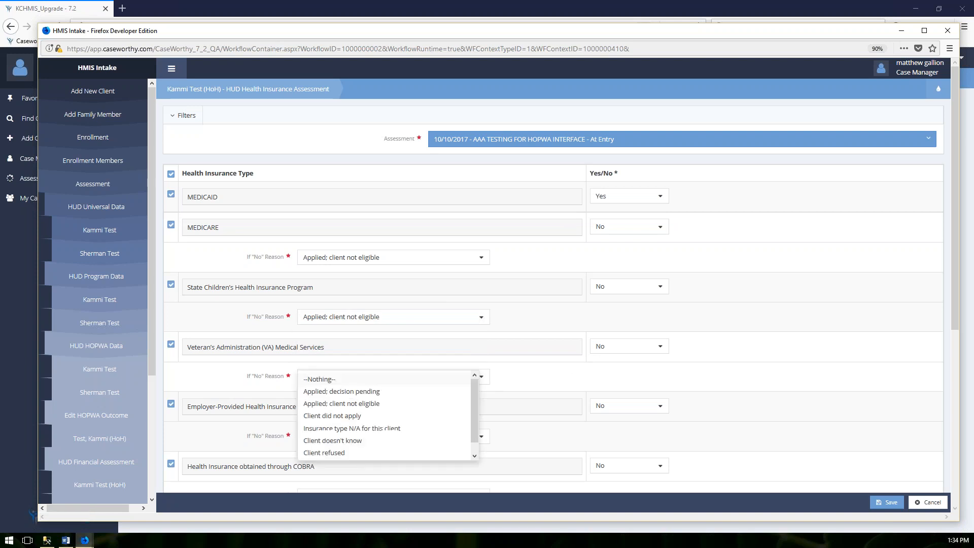
pyautogui.click(390, 395)
pyautogui.scroll(-1, 425, 402)
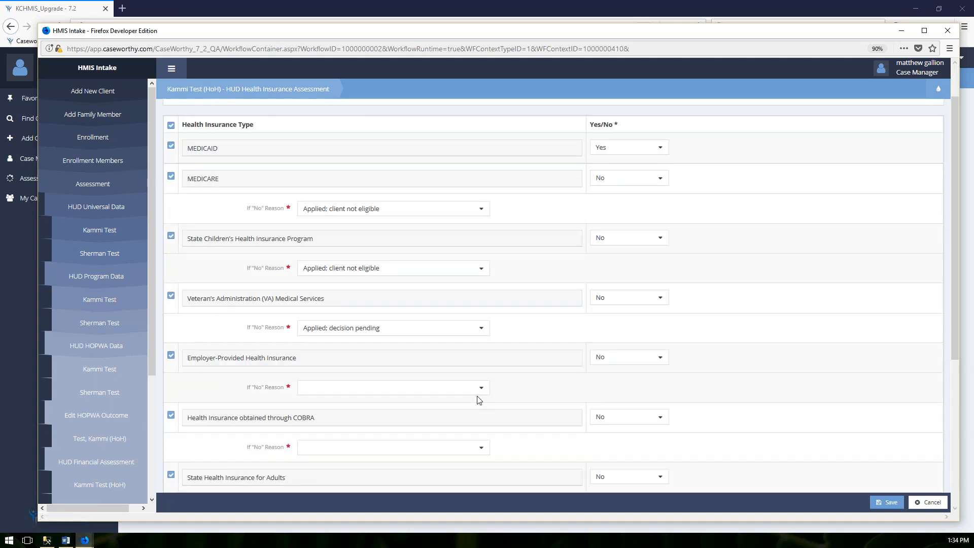
pyautogui.click(482, 389)
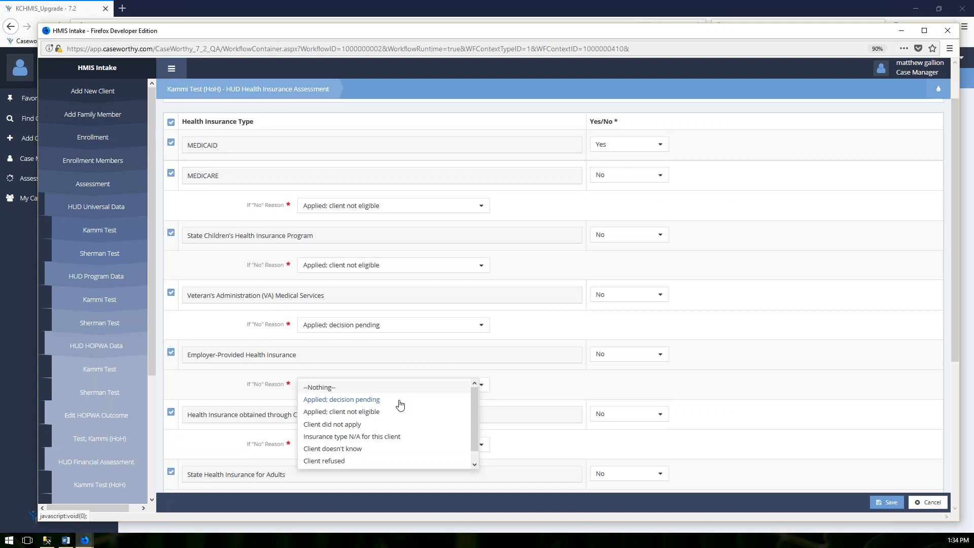
pyautogui.click(400, 401)
pyautogui.scroll(-2, 427, 399)
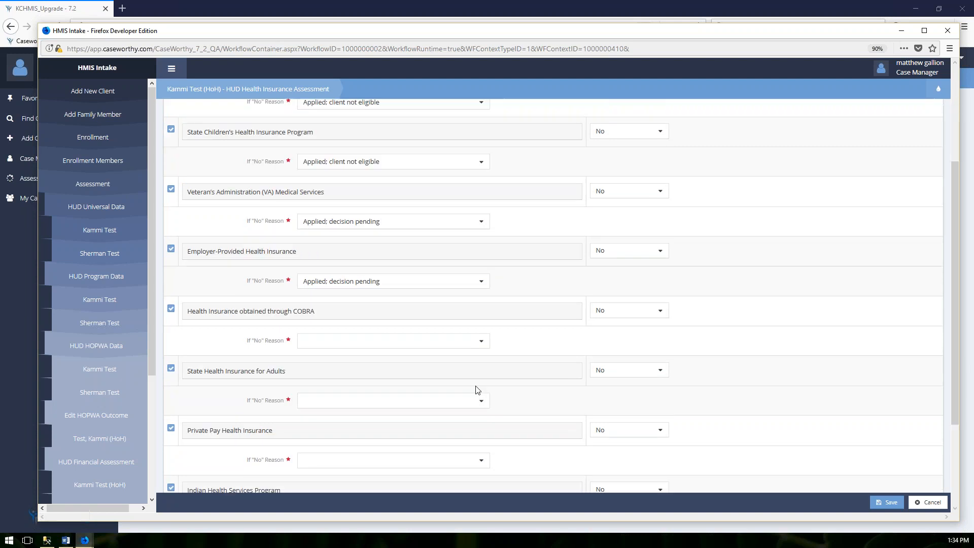
pyautogui.click(465, 343)
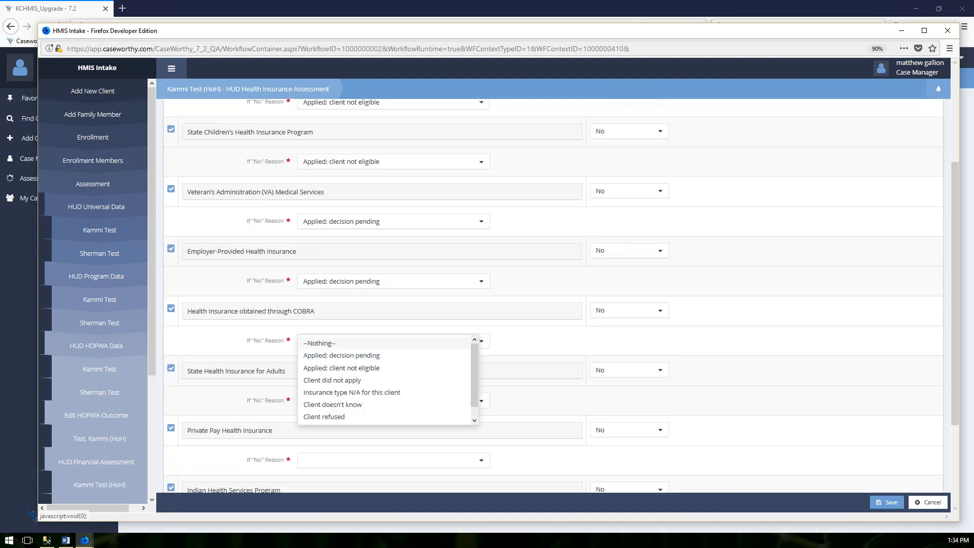
pyautogui.click(321, 357)
# Set Applied: decision pending as the reason for State Adults, Private Pay, Indian Health Services and Other insurance, and save the assessment.
pyautogui.click(485, 404)
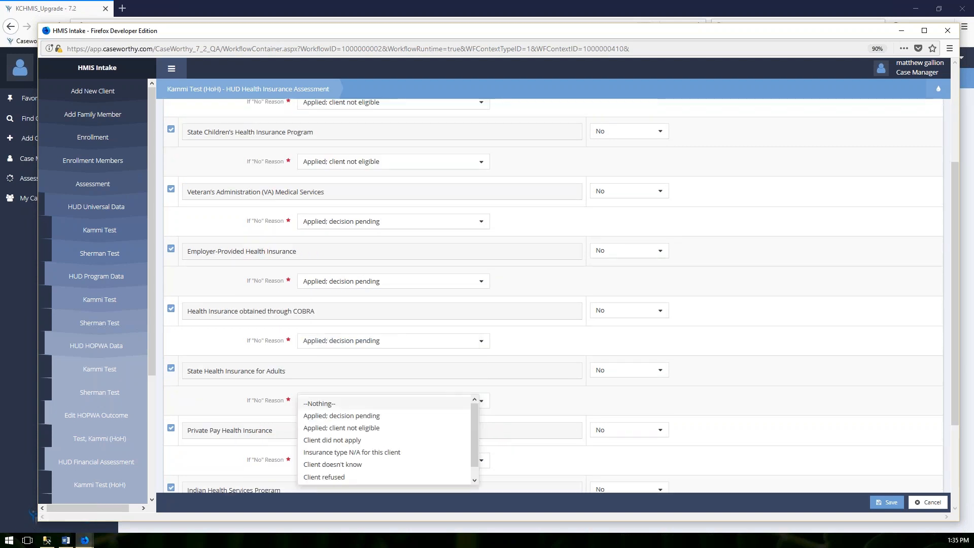
pyautogui.click(323, 417)
pyautogui.scroll(-2, 356, 400)
pyautogui.click(455, 356)
pyautogui.click(401, 371)
pyautogui.scroll(-1, 416, 390)
pyautogui.click(416, 392)
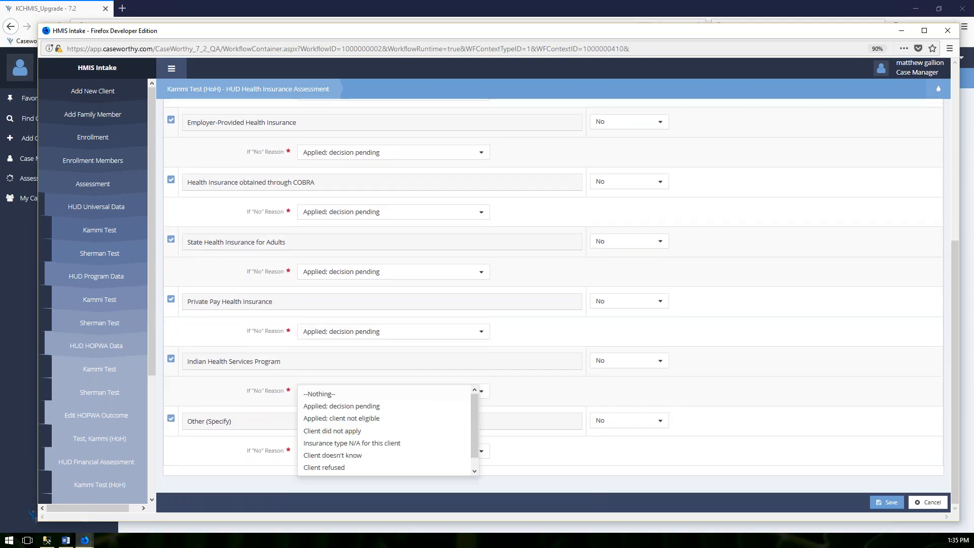
pyautogui.click(355, 407)
pyautogui.click(470, 452)
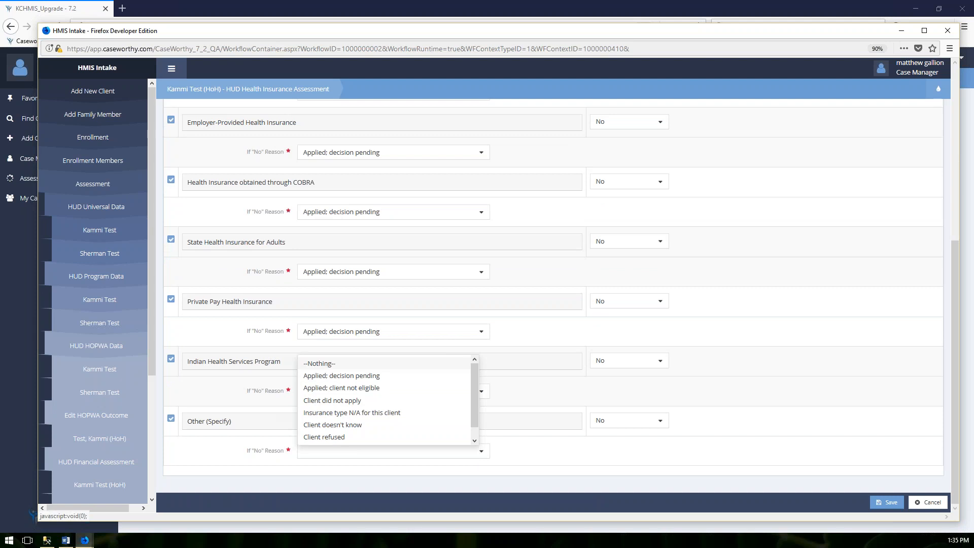
pyautogui.click(341, 377)
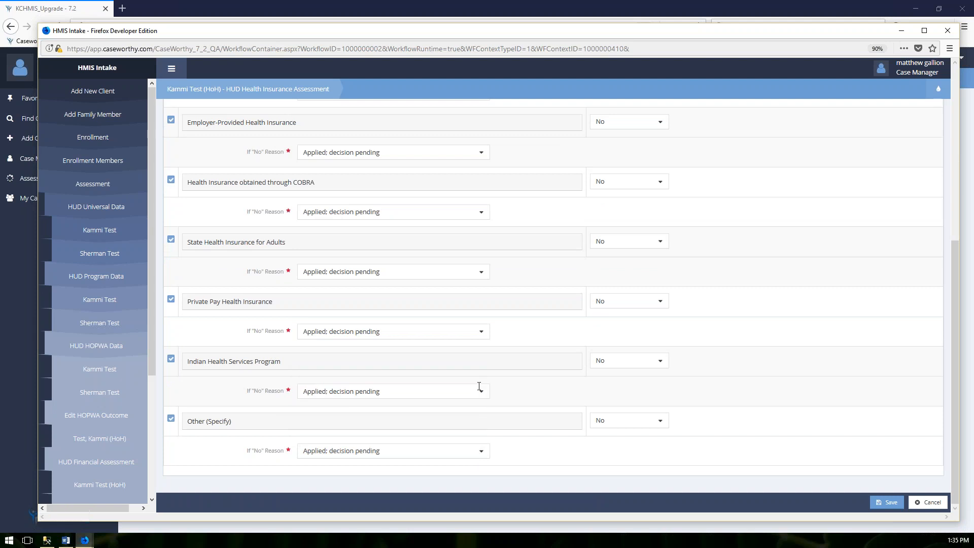
pyautogui.click(881, 505)
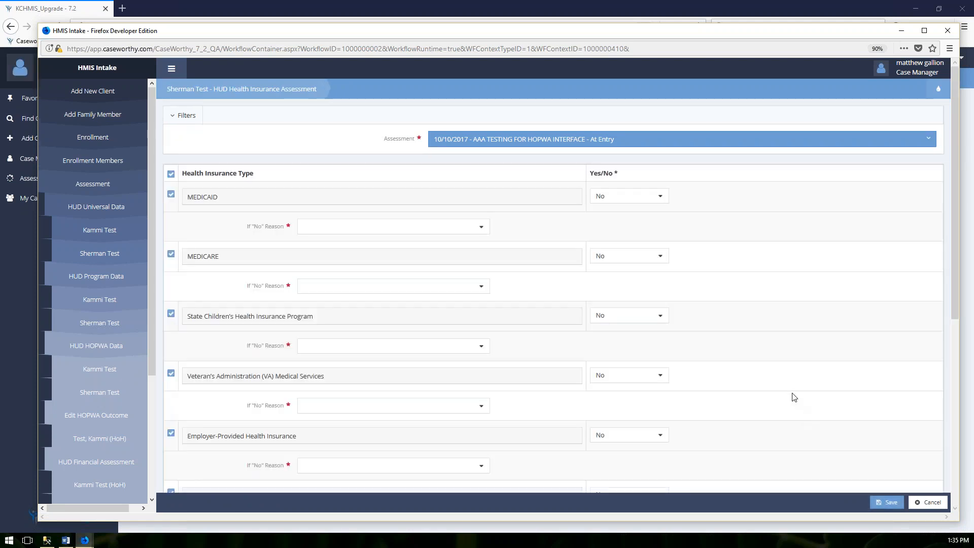
# In the second member's health insurance assessment, set the MEDICAID reason to Applied: decision pending and MEDICARE and State Children's to Client refused.
pyautogui.click(409, 227)
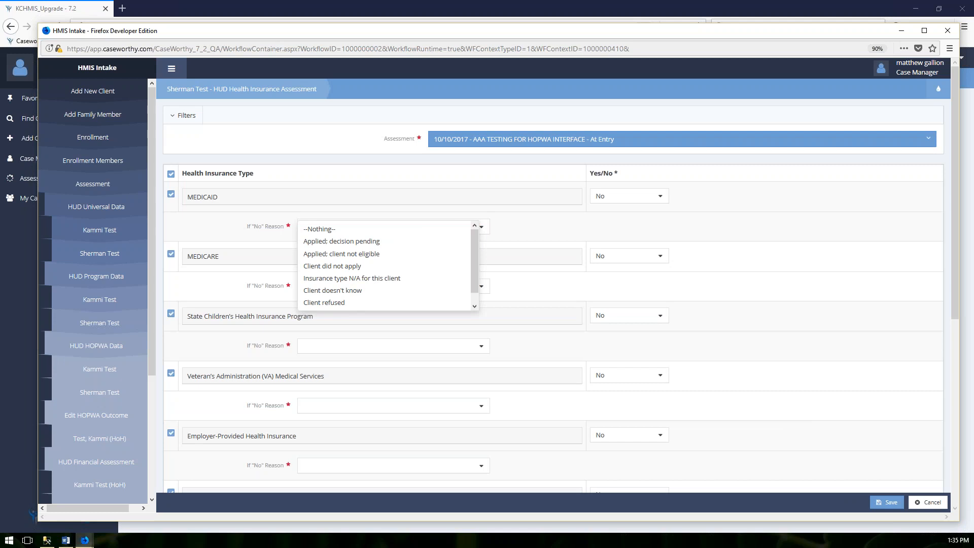
pyautogui.click(356, 243)
pyautogui.click(367, 281)
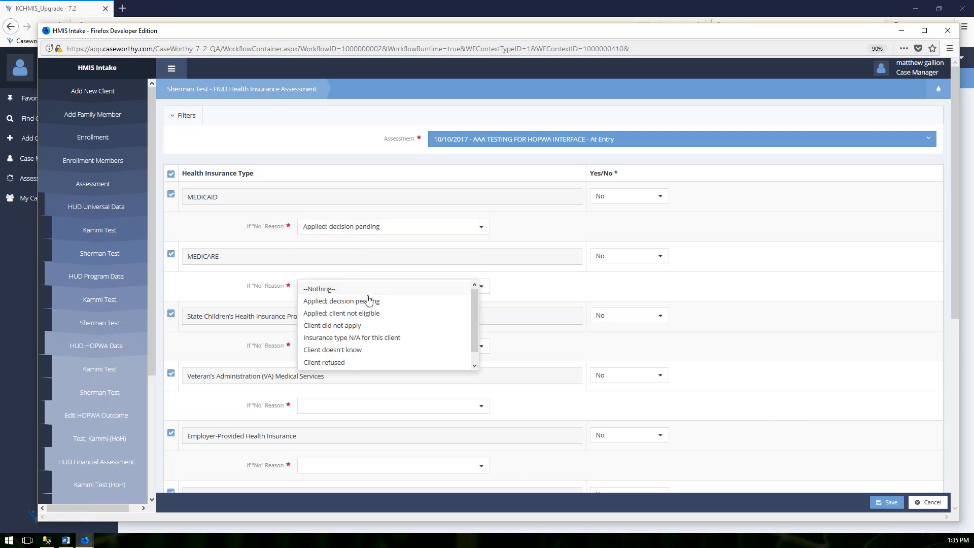
pyautogui.click(333, 363)
pyautogui.click(350, 346)
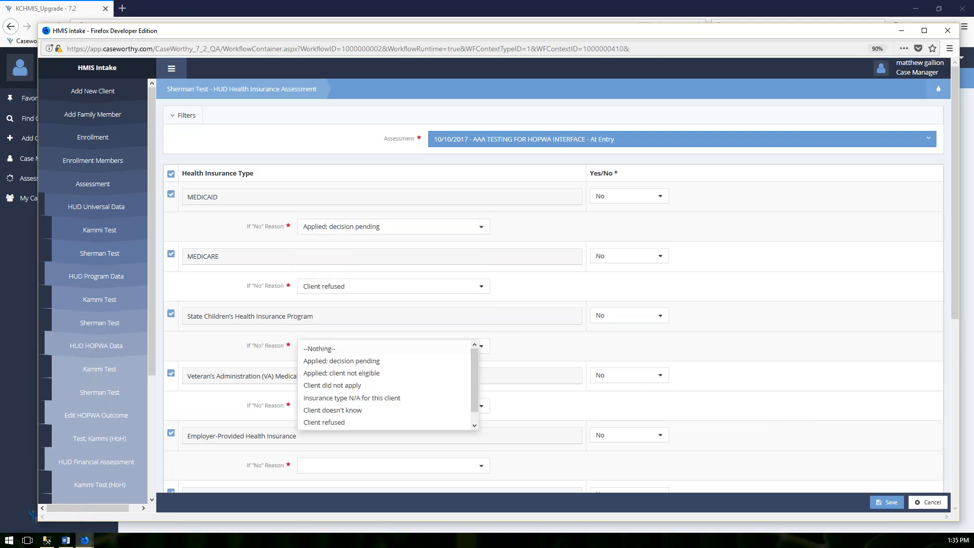
pyautogui.click(325, 422)
# Set the second member's VA Medical Services reason to Client did not apply and the Employer-Provided Health Insurance reason to Client refused.
pyautogui.scroll(-2, 345, 421)
pyautogui.click(356, 302)
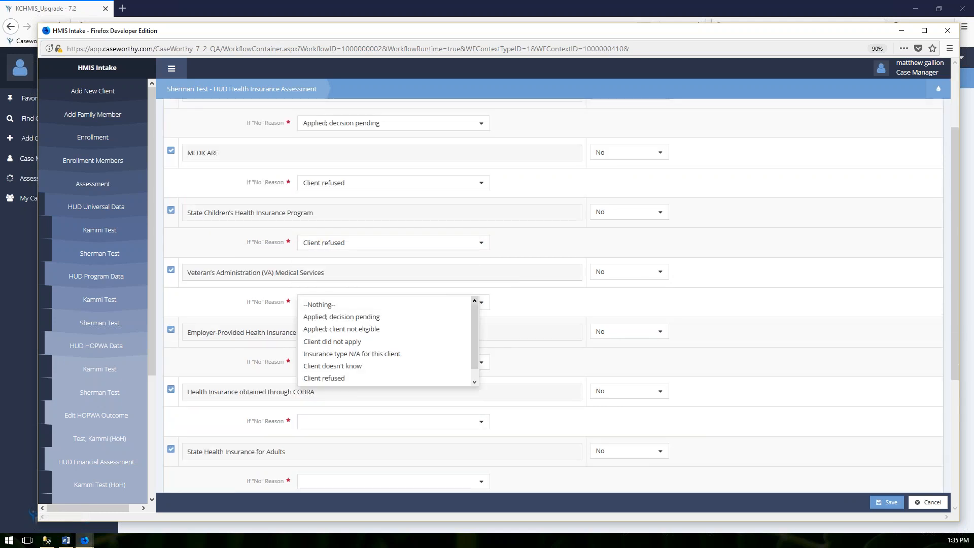
pyautogui.click(346, 342)
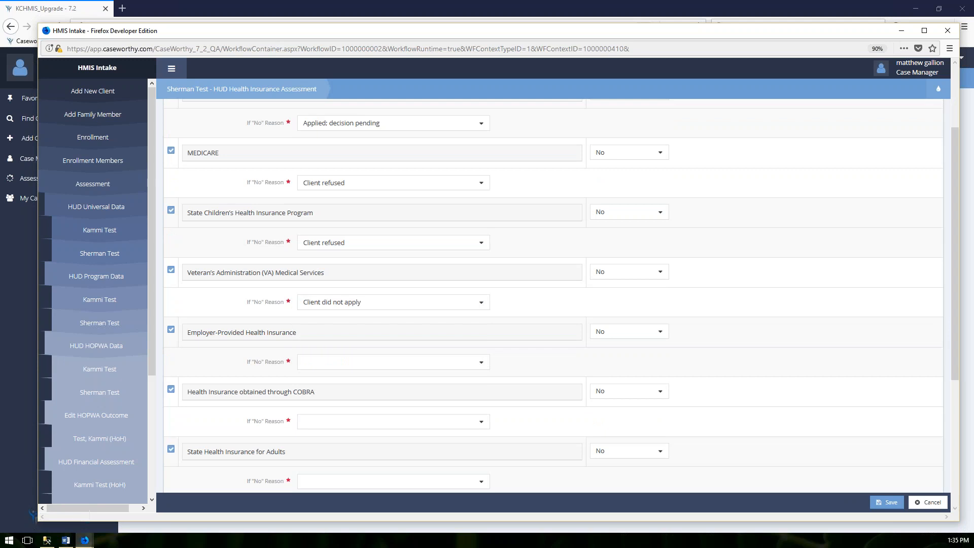
pyautogui.click(393, 362)
pyautogui.click(324, 437)
# Set the second member's COBRA insurance reason to Client refused and the State Health Insurance for Adults reason to Client did not apply.
pyautogui.scroll(-1, 270, 358)
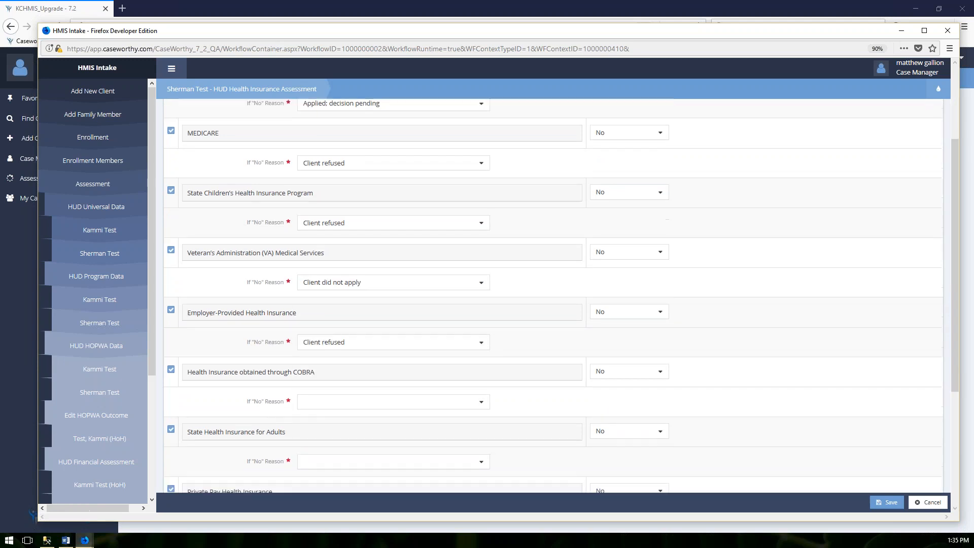
pyautogui.click(355, 370)
pyautogui.click(333, 435)
pyautogui.click(338, 430)
pyautogui.click(332, 379)
pyautogui.scroll(-2, 394, 440)
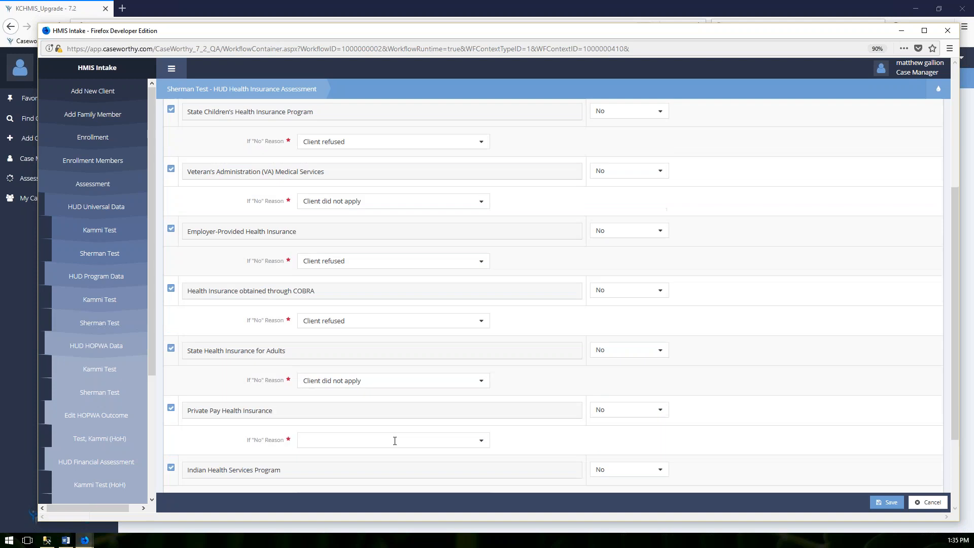
# Set the reasons to Applied: client not eligible for Private Pay, Client did not apply for Indian Health Services and Applied: decision pending for Other, and save.
pyautogui.click(363, 386)
pyautogui.click(341, 413)
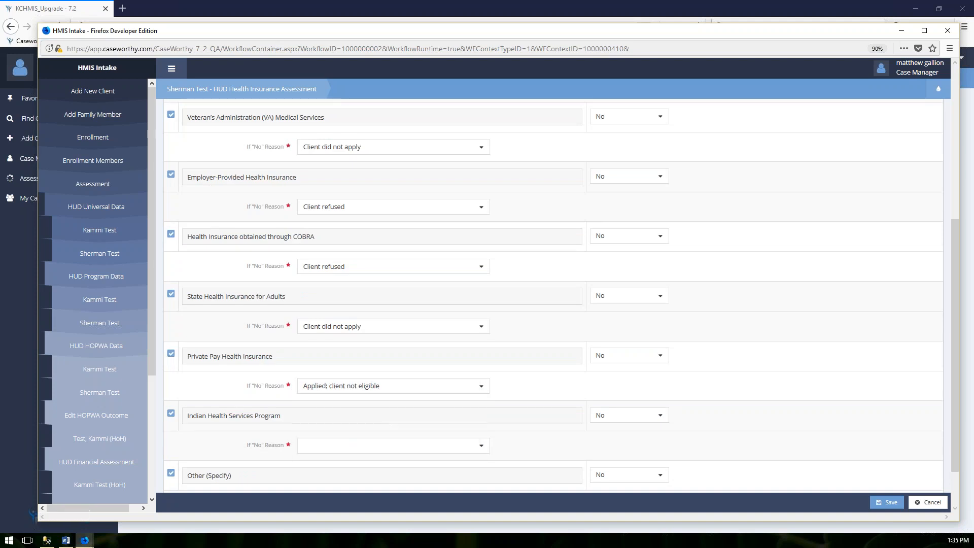
pyautogui.click(412, 446)
pyautogui.click(338, 395)
pyautogui.scroll(-1, 420, 432)
pyautogui.click(420, 449)
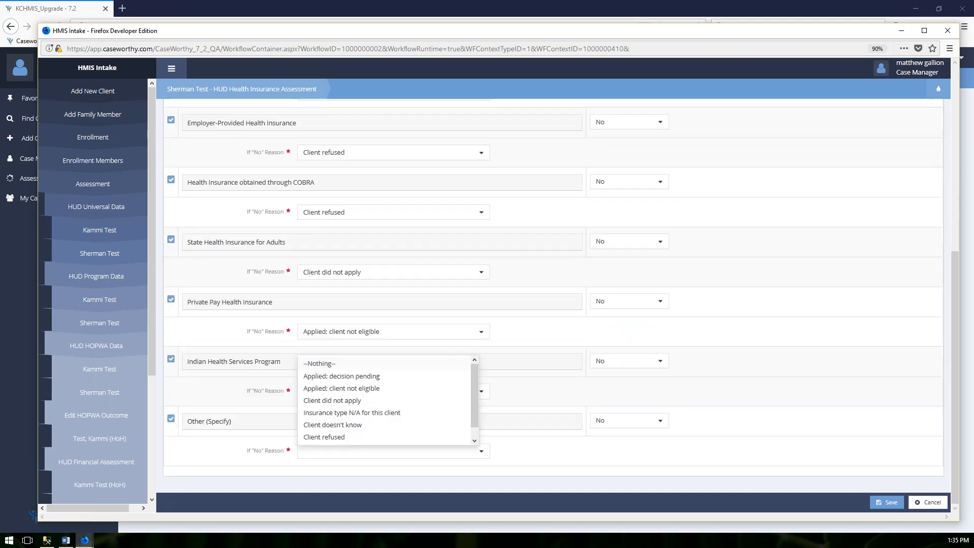
pyautogui.click(345, 379)
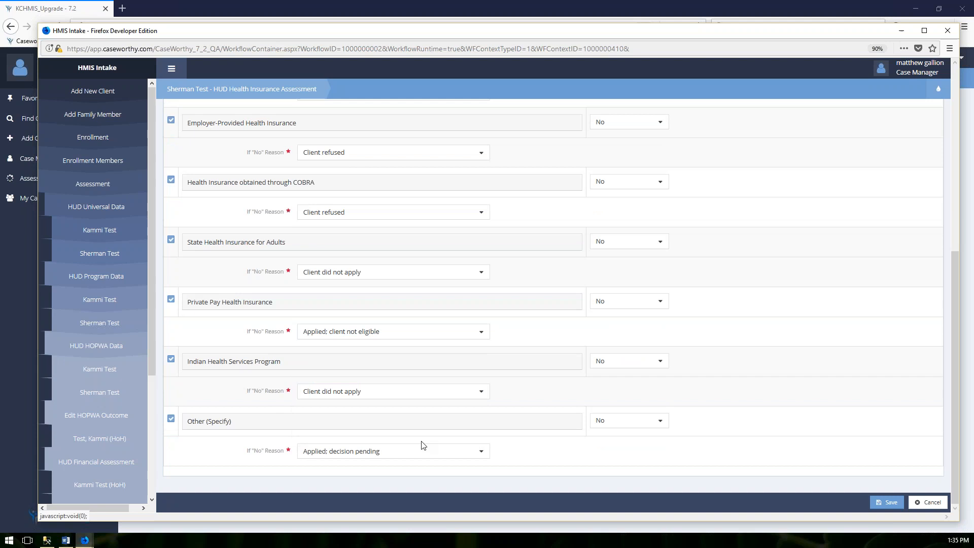
pyautogui.click(879, 505)
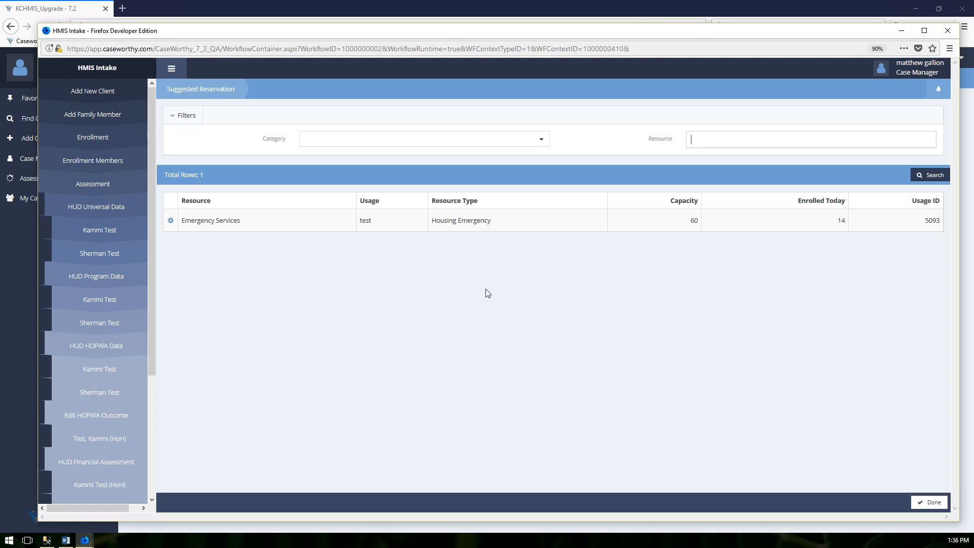
# Check the available actions for the Emergency Services resource and finish Suggested Reservation without making a reservation.
pyautogui.click(170, 220)
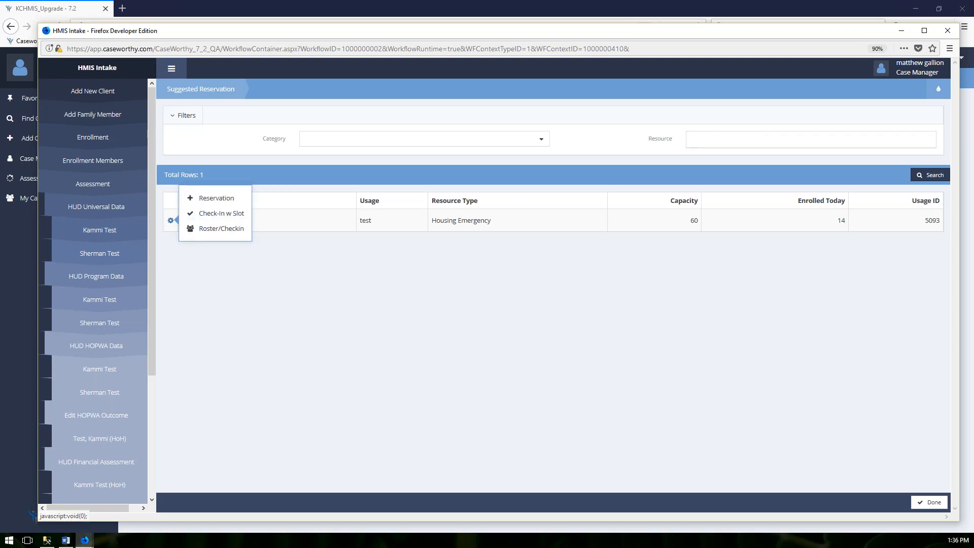
pyautogui.click(170, 221)
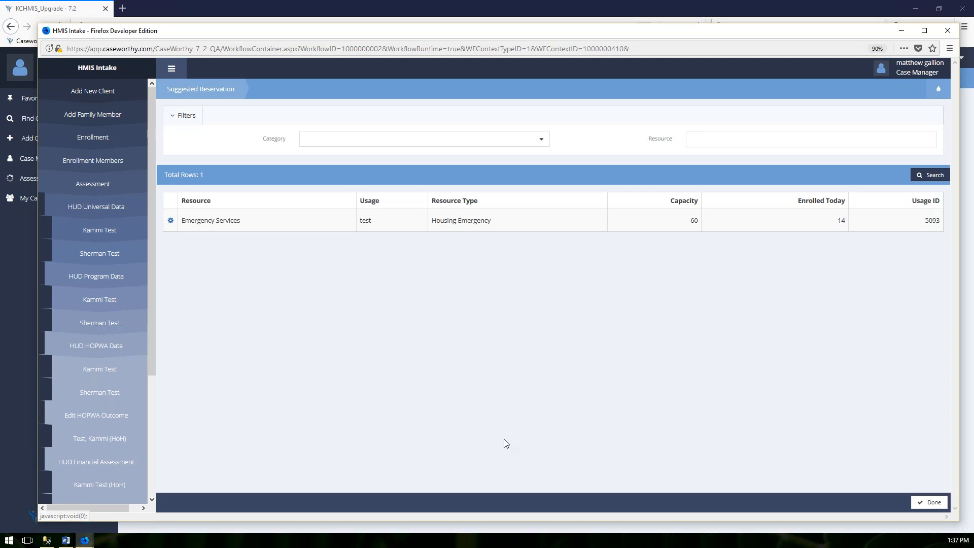
pyautogui.click(925, 504)
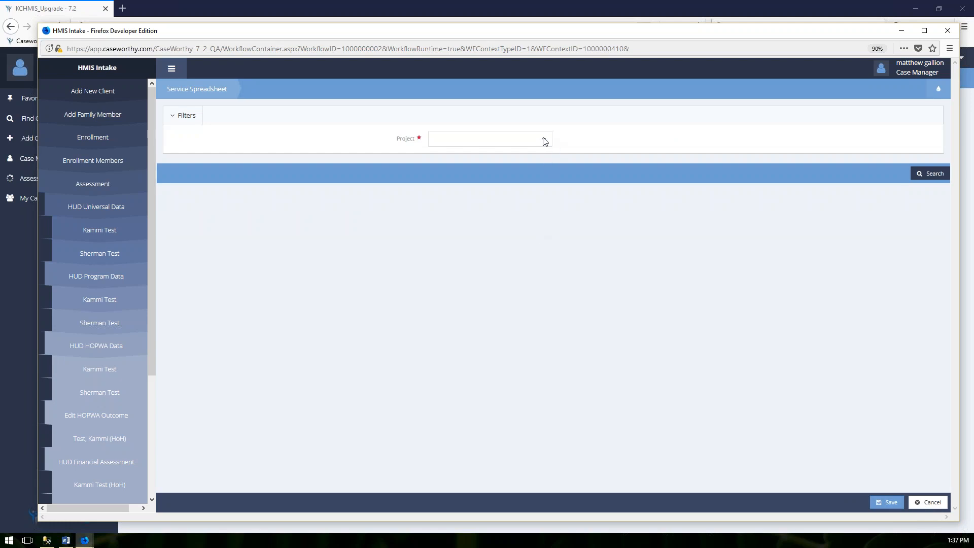
# List the services offered for the project AAA TESTING FOR HOPWA INTERFACE in the Service Spreadsheet.
pyautogui.click(544, 141)
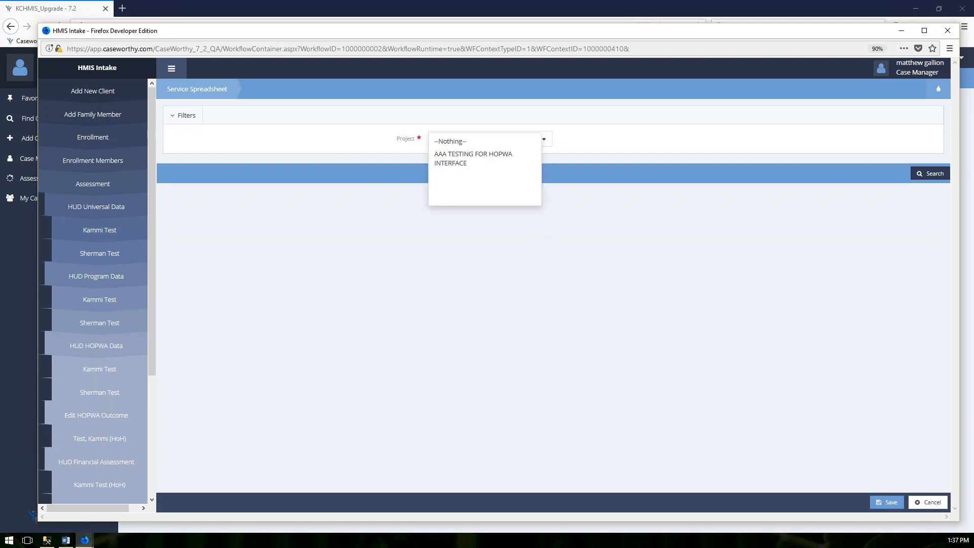
pyautogui.click(482, 159)
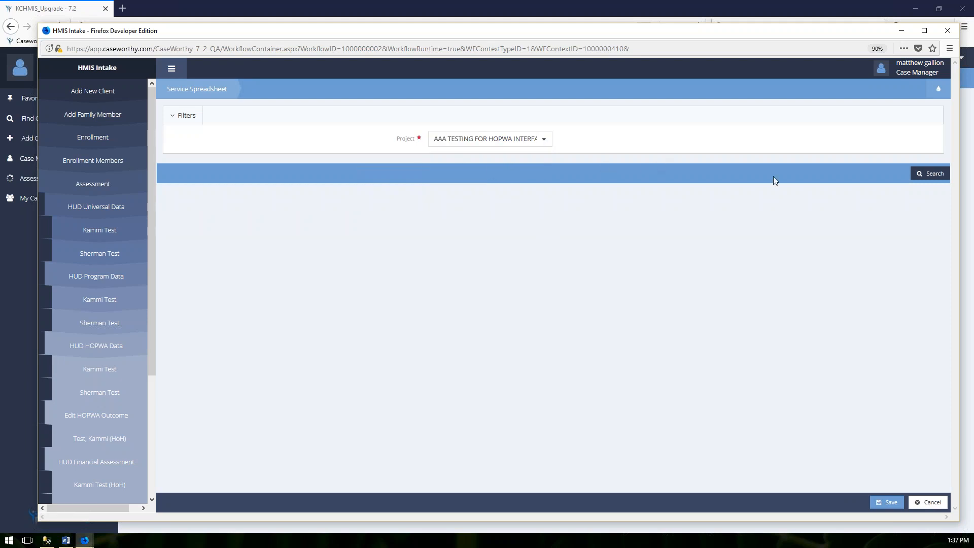
pyautogui.click(936, 175)
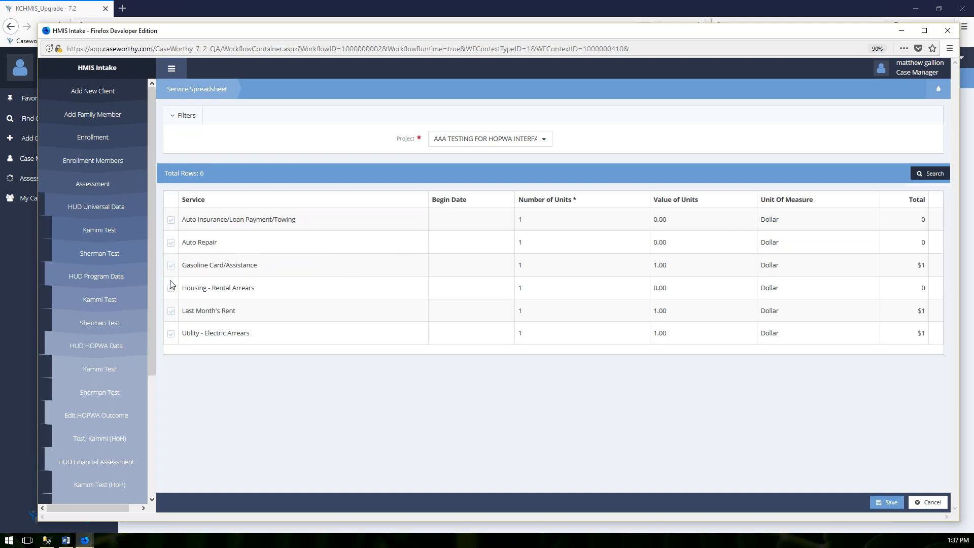
# Select the Last Month's Rent service and set its value of units to 100.00.
pyautogui.click(172, 315)
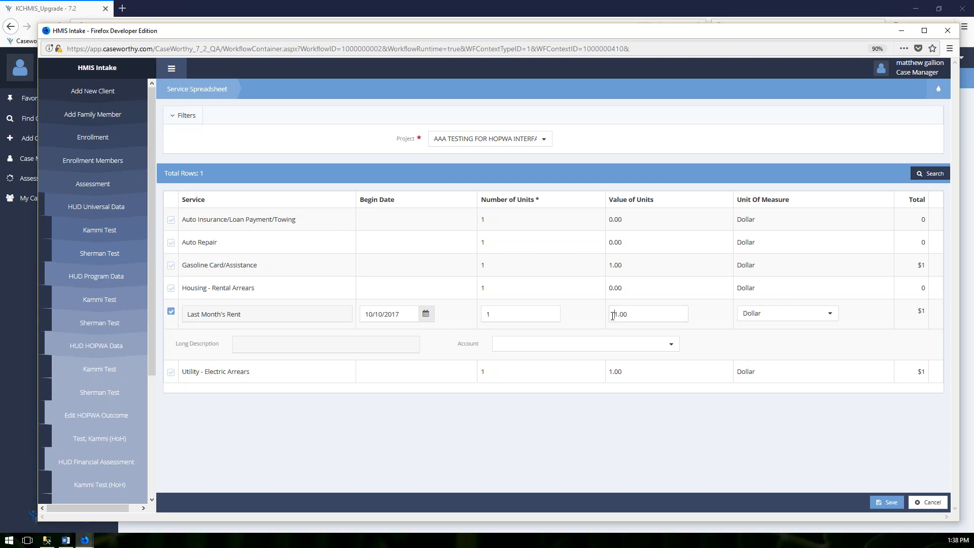
pyautogui.write('00')
pyautogui.press('BackSpace')
pyautogui.press('BackSpace')
pyautogui.press('Right')
pyautogui.write('00')
# Set Last Month's Rent to 1 unit measured in Dollar, leave its account empty, and save the service.
pyautogui.moveTo(517, 318); pyautogui.dragTo(485, 318)
pyautogui.write('2')
pyautogui.moveTo(503, 314); pyautogui.dragTo(486, 313)
pyautogui.write('1')
pyautogui.click(830, 315)
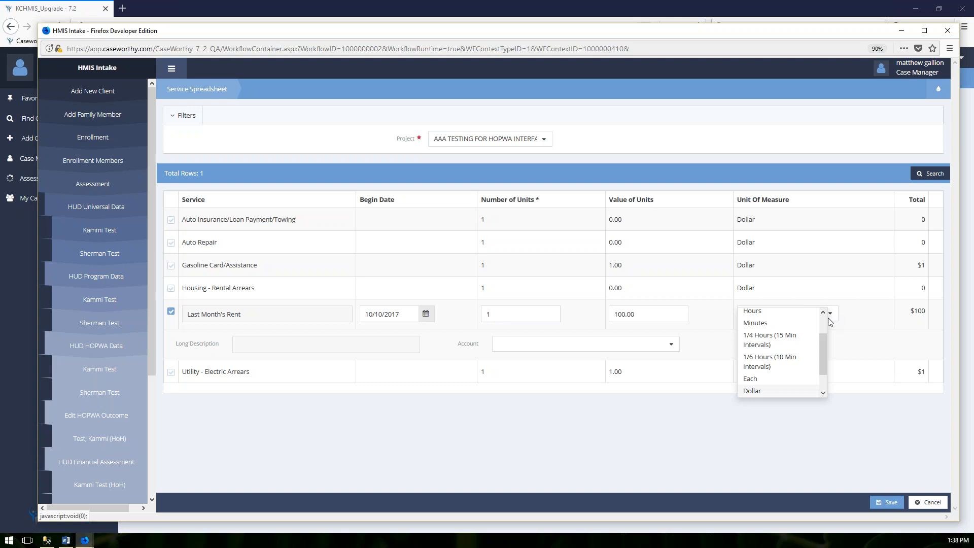
pyautogui.moveTo(825, 351)
pyautogui.mouseDown()
pyautogui.moveTo(829, 364)
pyautogui.moveTo(827, 348)
pyautogui.mouseUp()
pyautogui.click(780, 394)
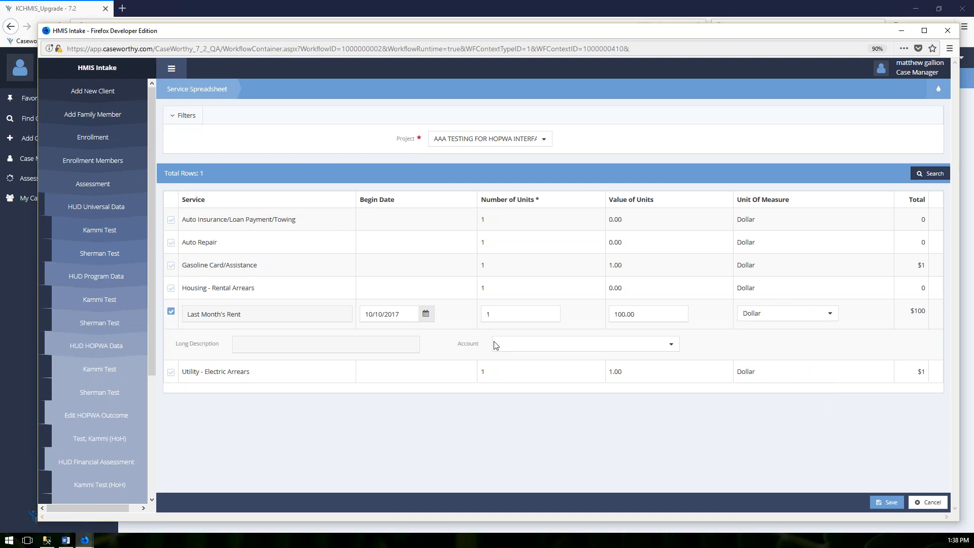
pyautogui.click(671, 345)
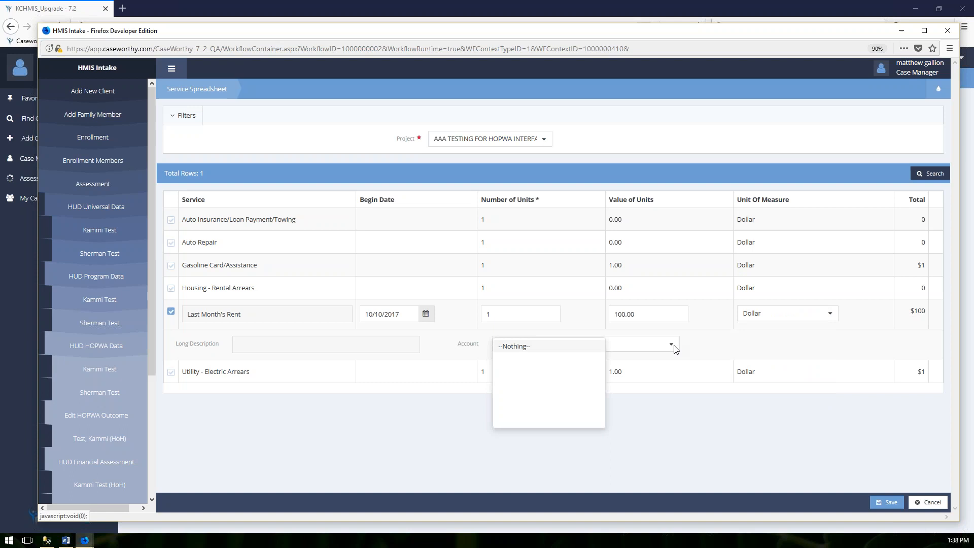
pyautogui.click(675, 349)
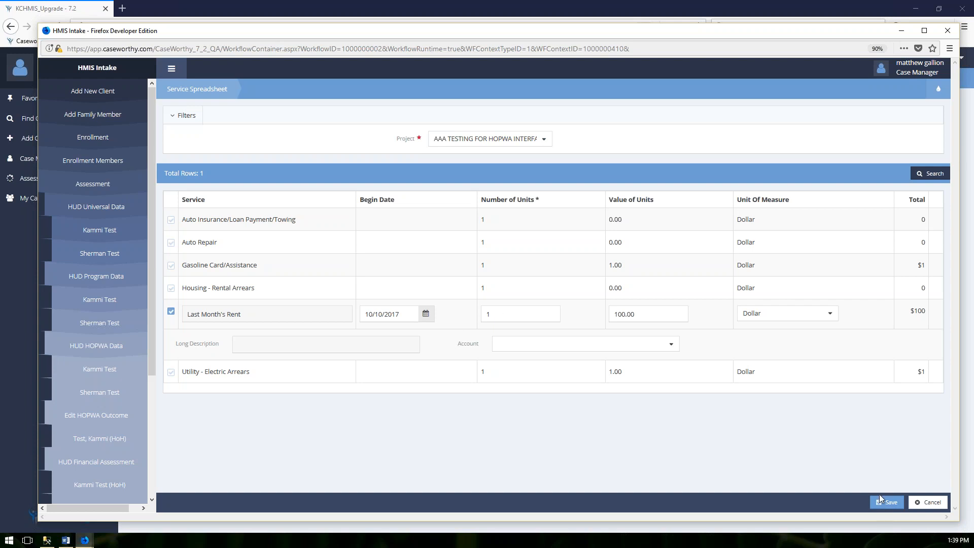
pyautogui.click(884, 509)
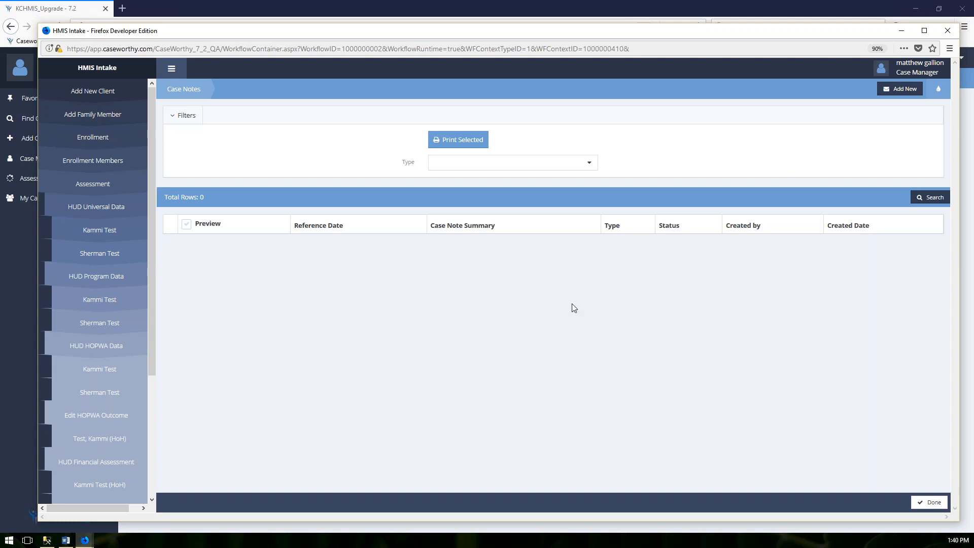
# View the blank new case note form, close it without saving, and finish the Case Notes stage.
pyautogui.click(901, 97)
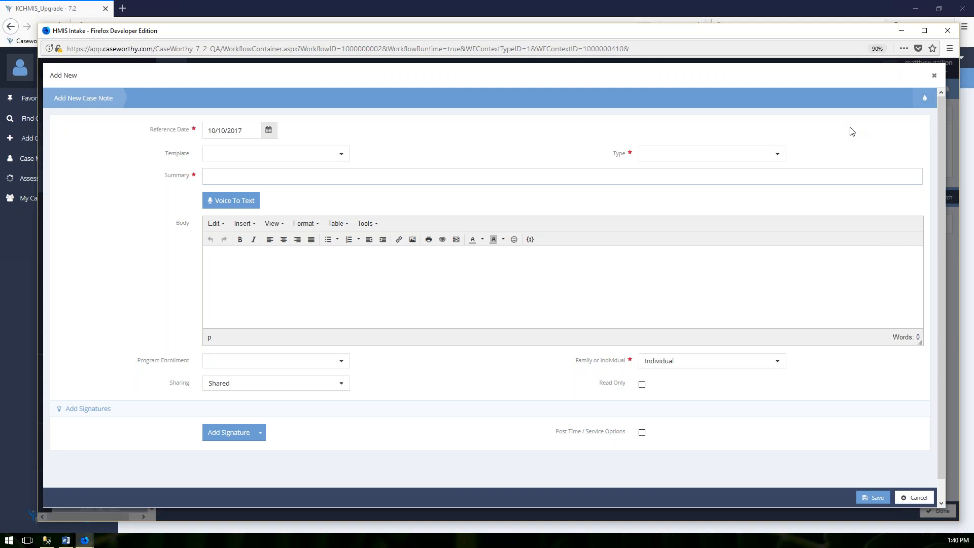
pyautogui.click(935, 79)
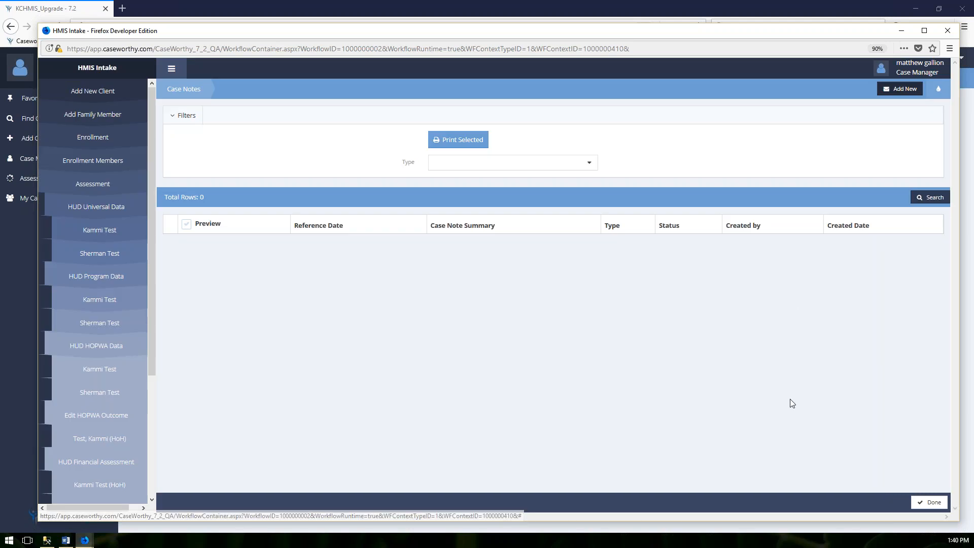
pyautogui.click(929, 504)
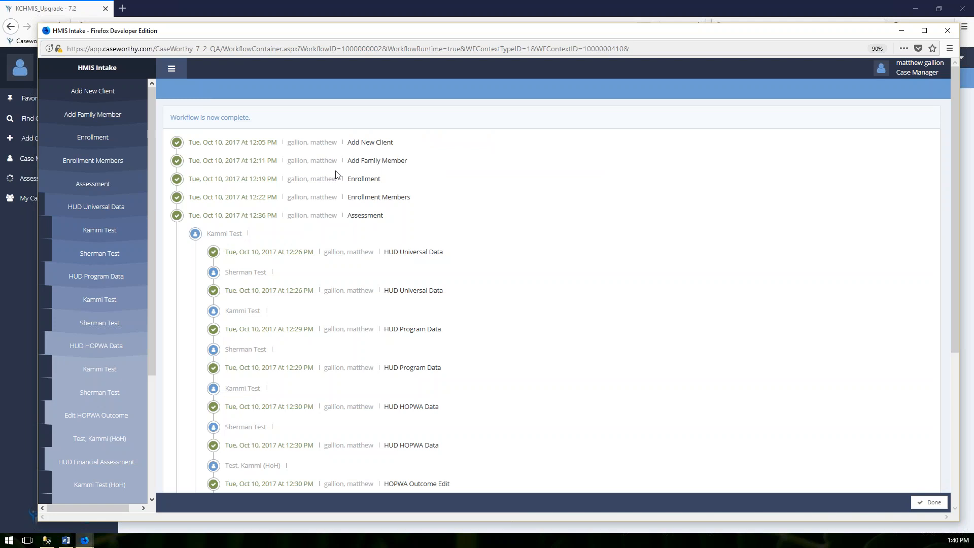
# Review the completed workflow timeline from the assessments down to Case Notes and finish the intake workflow.
pyautogui.scroll(-5, 486, 245)
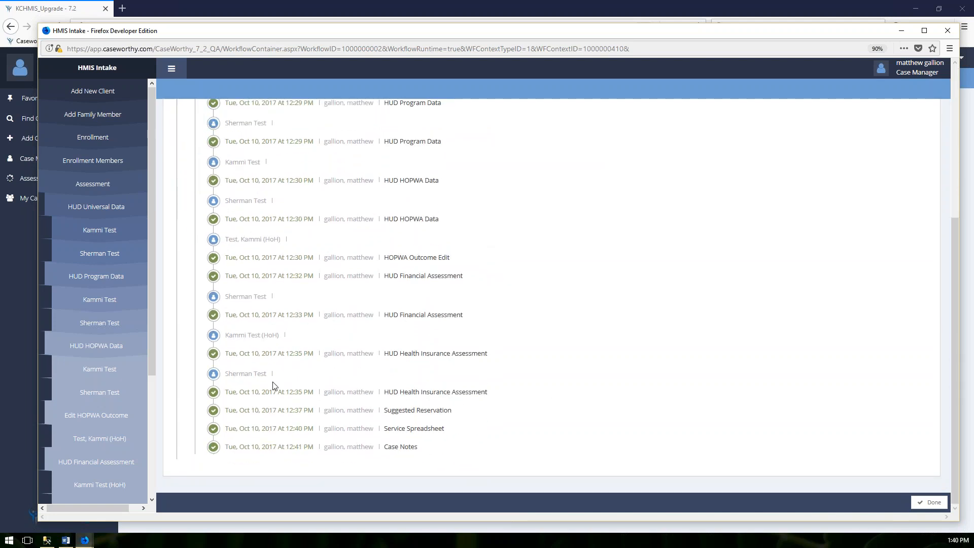
pyautogui.scroll(2, 310, 305)
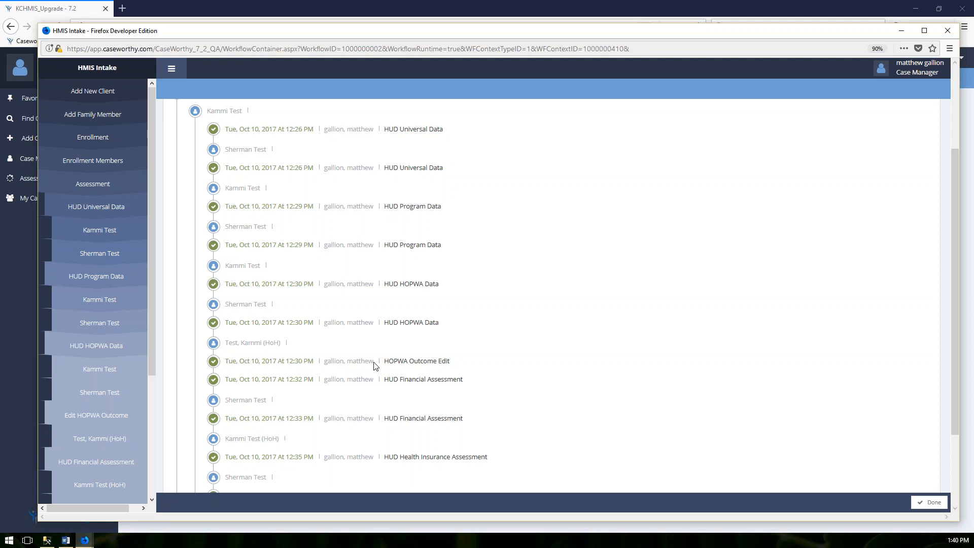
pyautogui.scroll(-3, 566, 359)
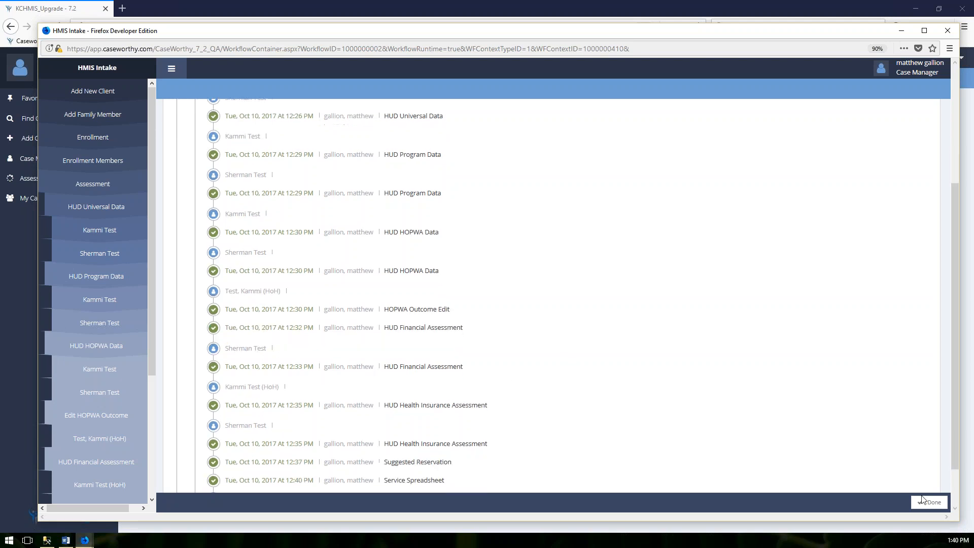
pyautogui.click(929, 502)
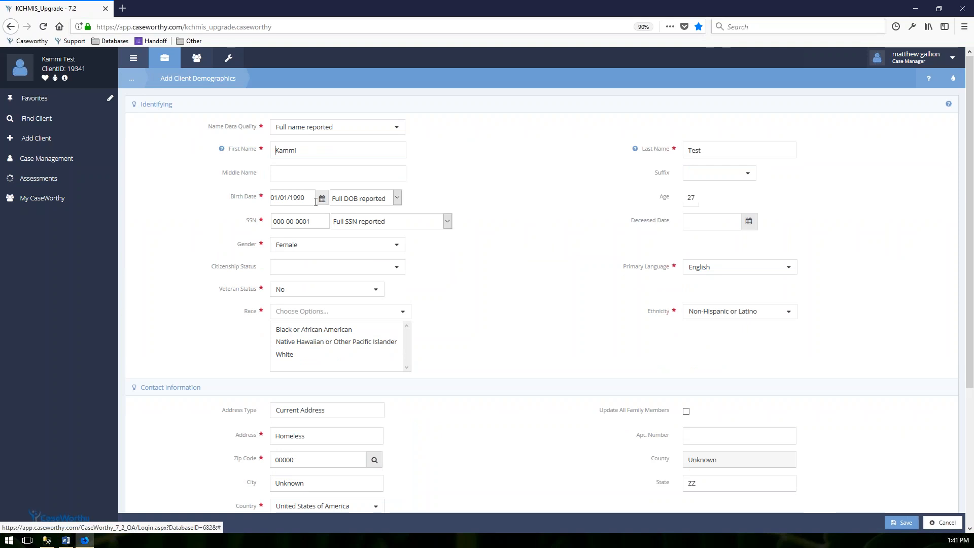
# Change the year of the client's birth date in Client Demographics and save the record with the address verified.
pyautogui.moveTo(305, 198); pyautogui.dragTo(289, 198)
pyautogui.write('1989')
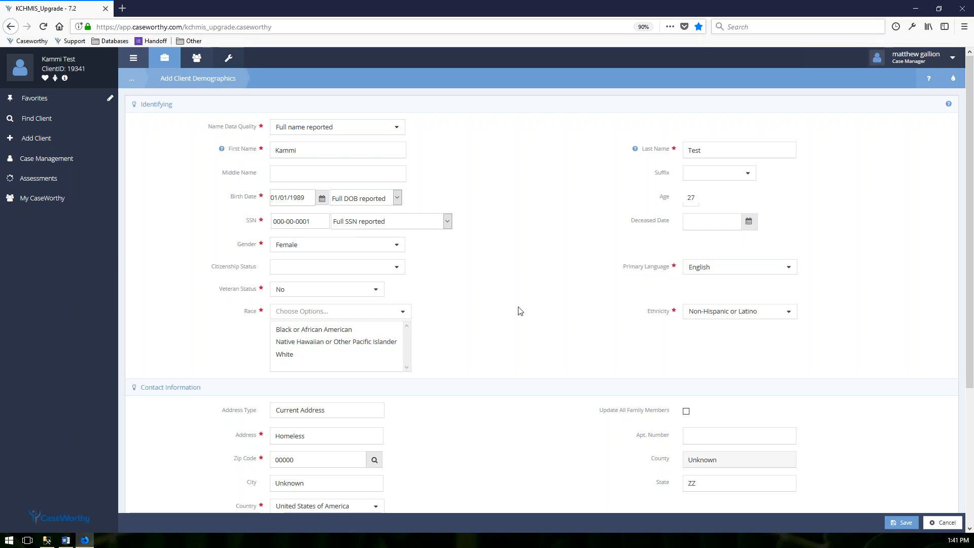
pyautogui.click(906, 522)
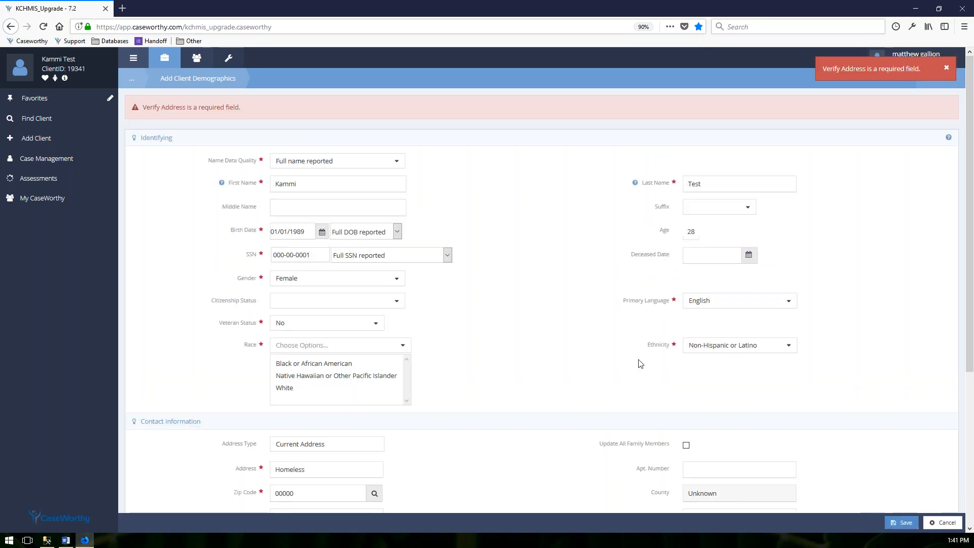
pyautogui.scroll(-4, 538, 382)
pyautogui.click(301, 368)
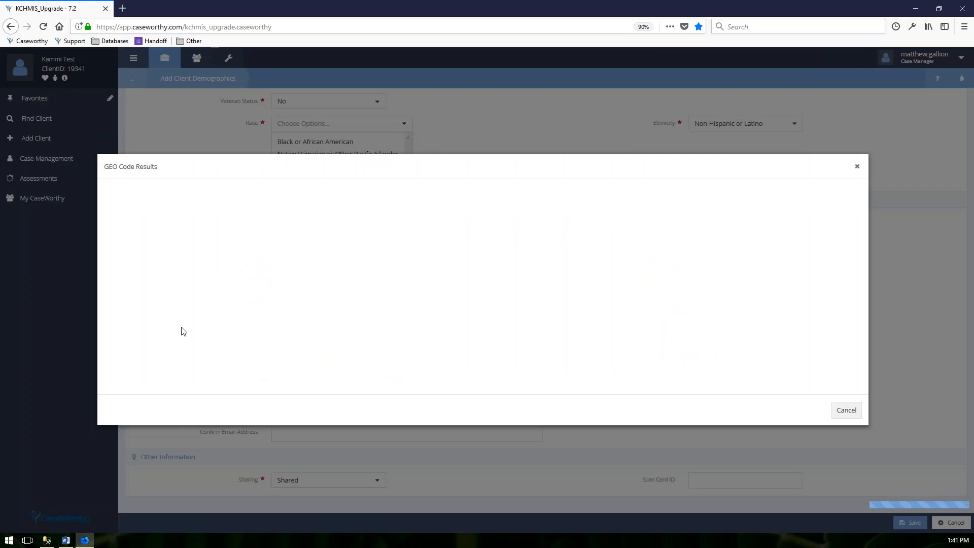
pyautogui.click(270, 214)
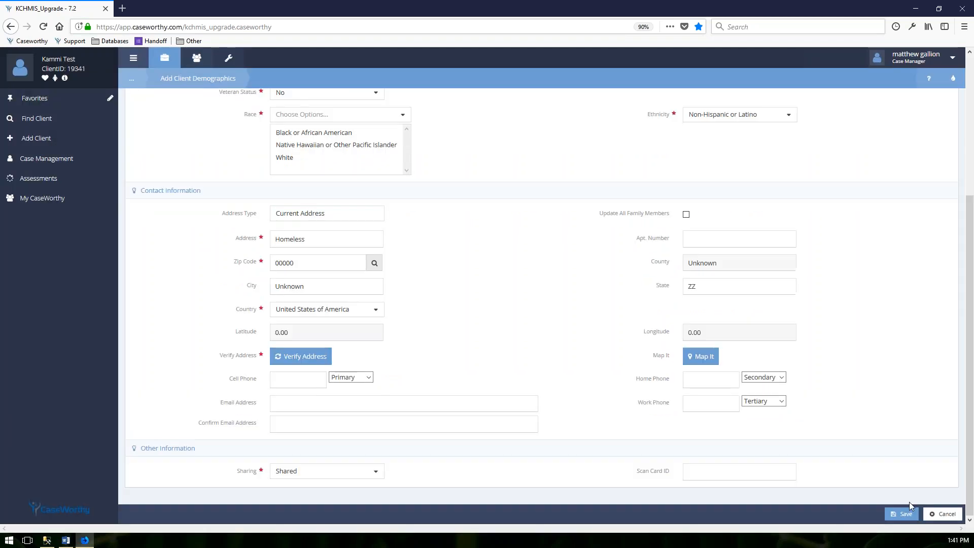
pyautogui.click(903, 515)
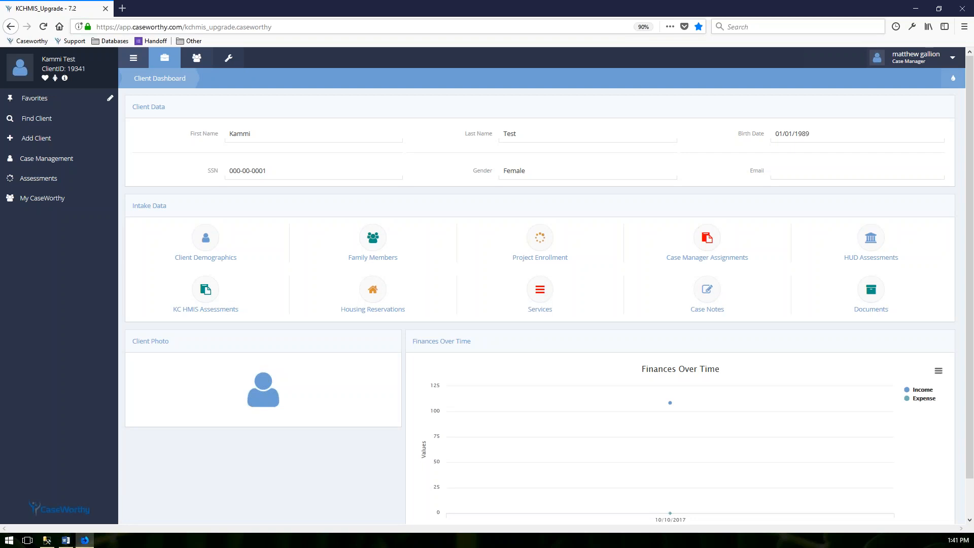
pyautogui.moveTo(827, 137); pyautogui.dragTo(772, 135)
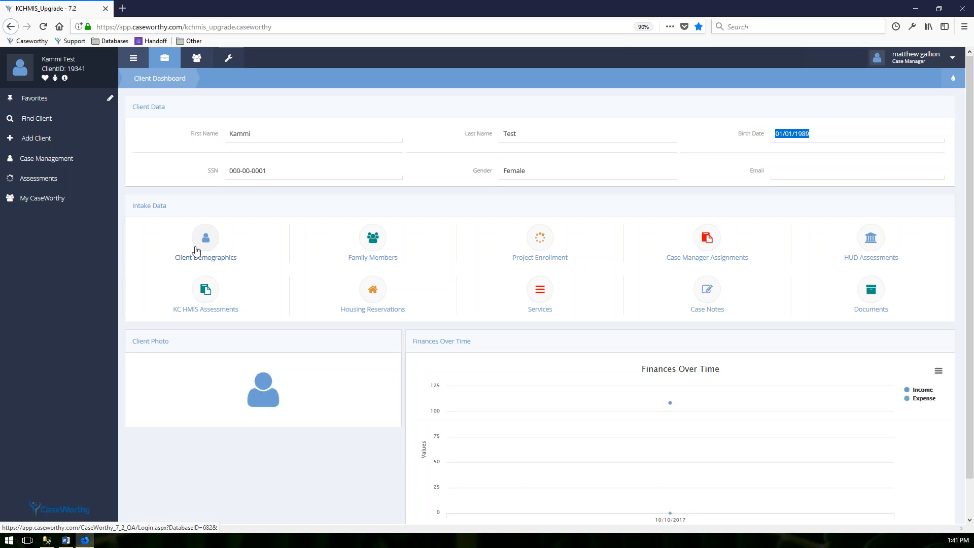
# View the client's family members and a blank new-member row, and leave without saving.
pyautogui.click(375, 241)
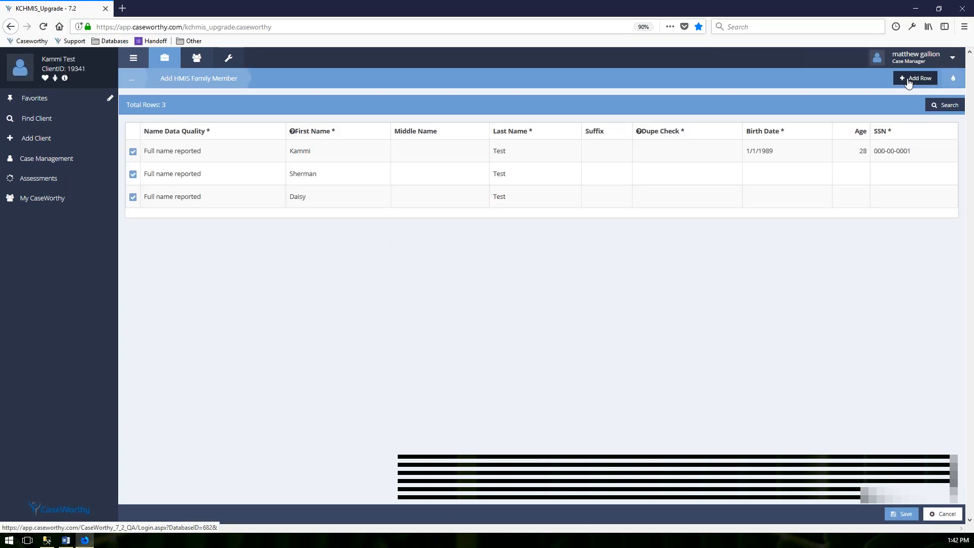
pyautogui.click(908, 79)
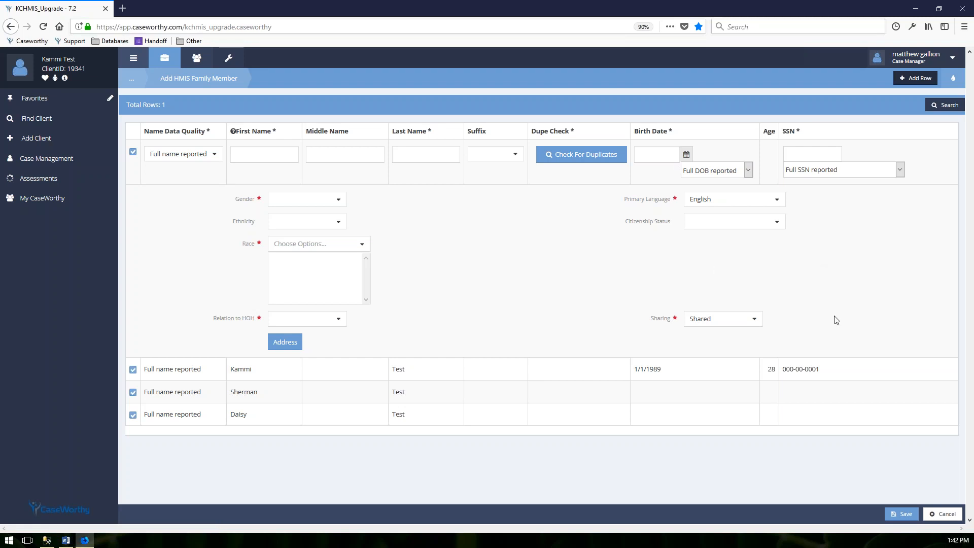
pyautogui.click(944, 514)
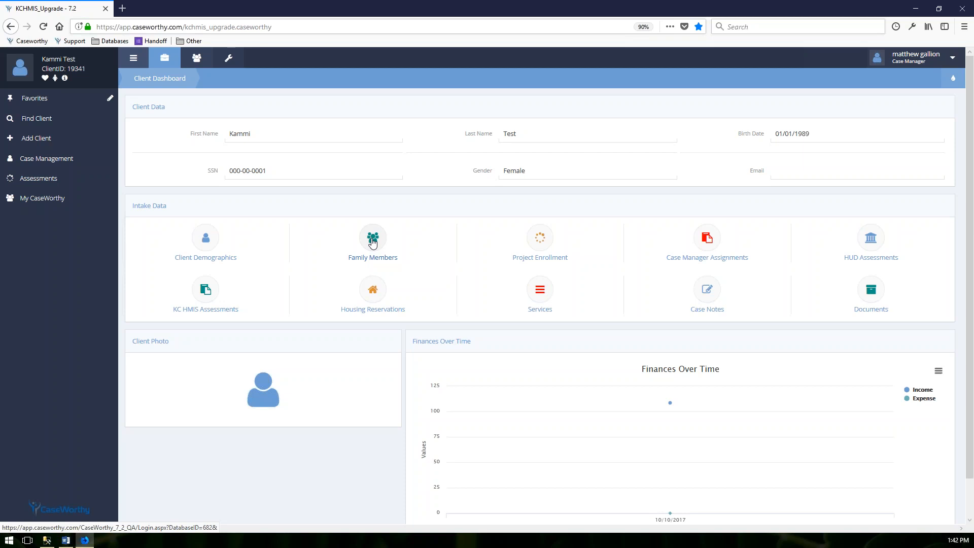
# Open the client's project enrollment summary and examine the actions available for the enrolled project.
pyautogui.click(546, 245)
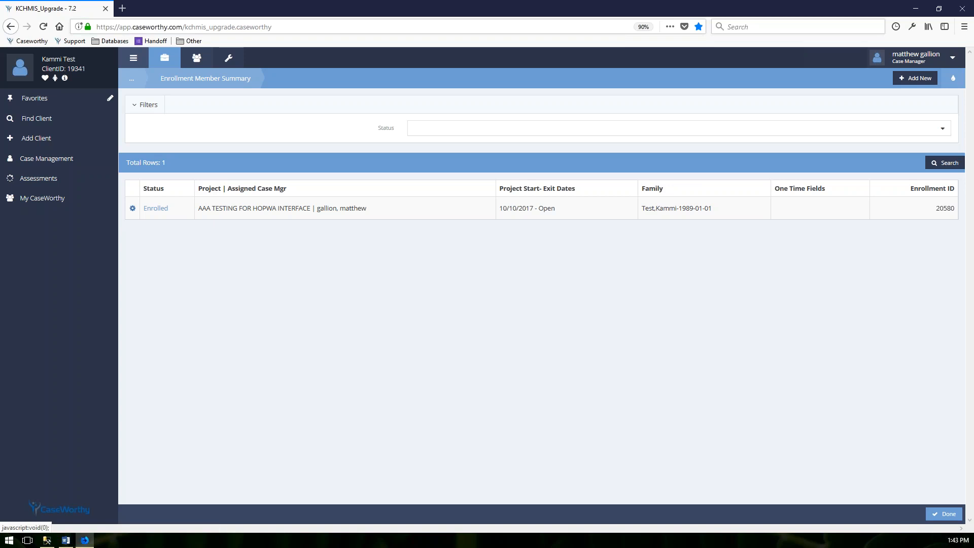
pyautogui.click(132, 208)
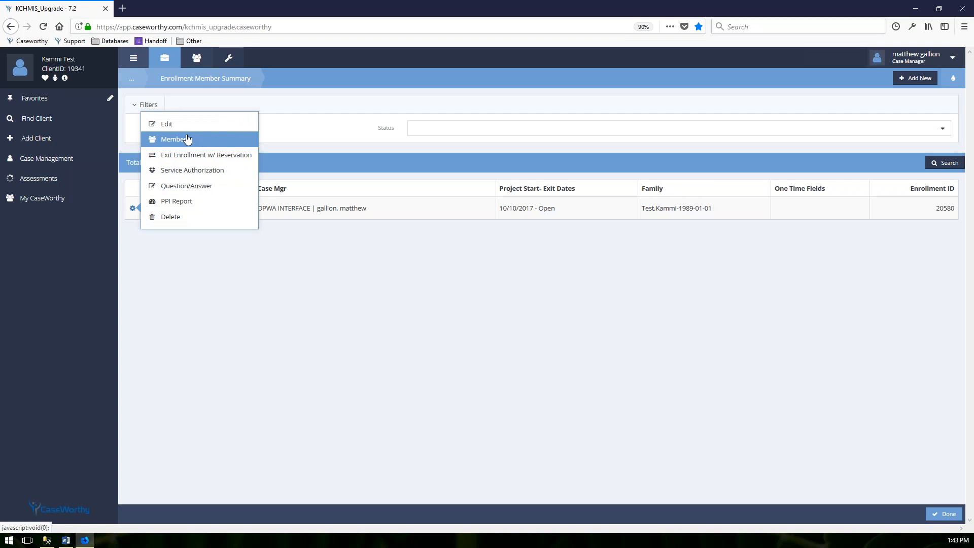
pyautogui.click(133, 210)
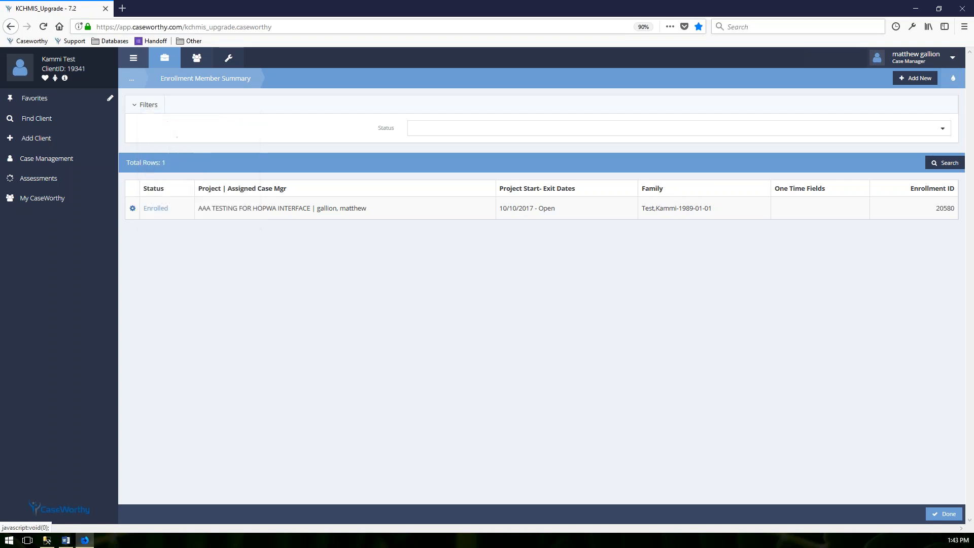
# View the client's At Entry HUD Universal Data from the enrollment's assessments and return to the Client Dashboard.
pyautogui.click(161, 213)
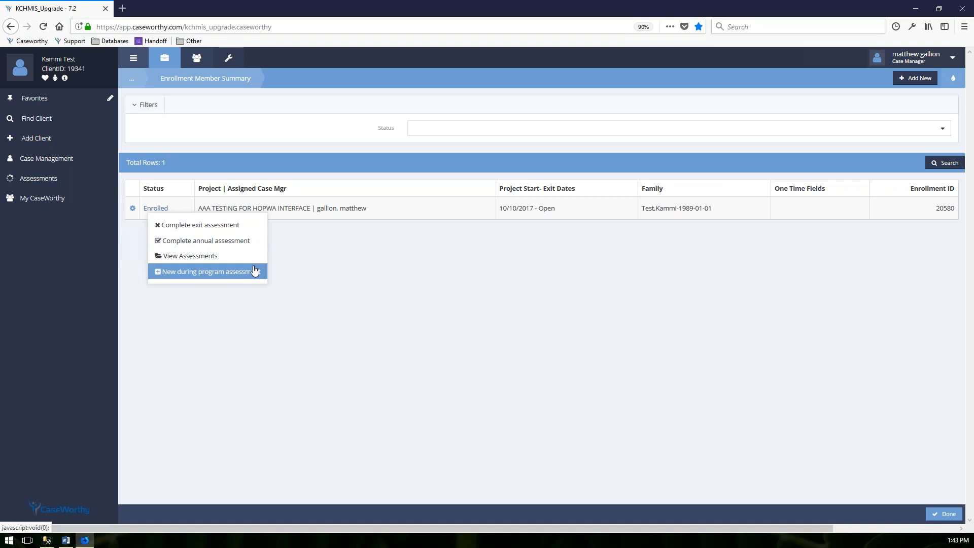
pyautogui.click(239, 257)
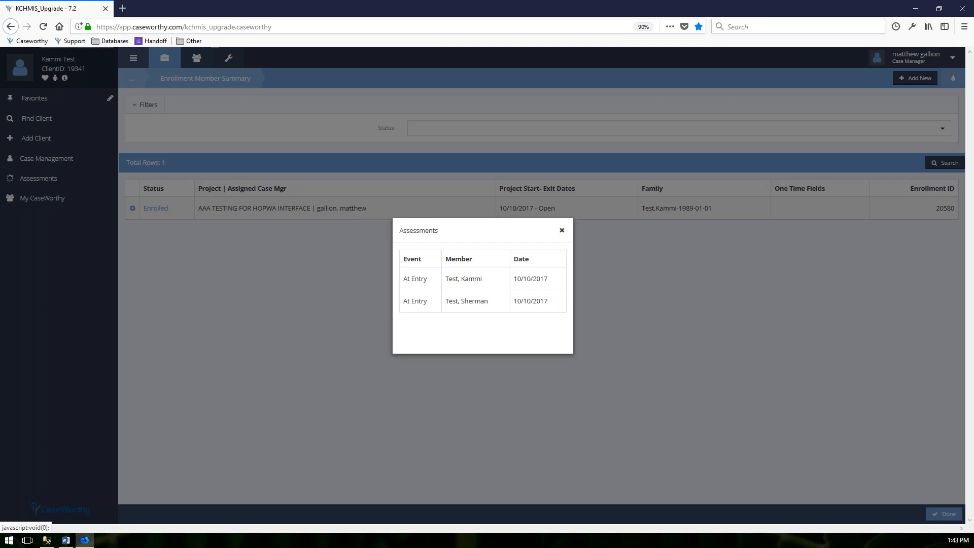
pyautogui.click(472, 281)
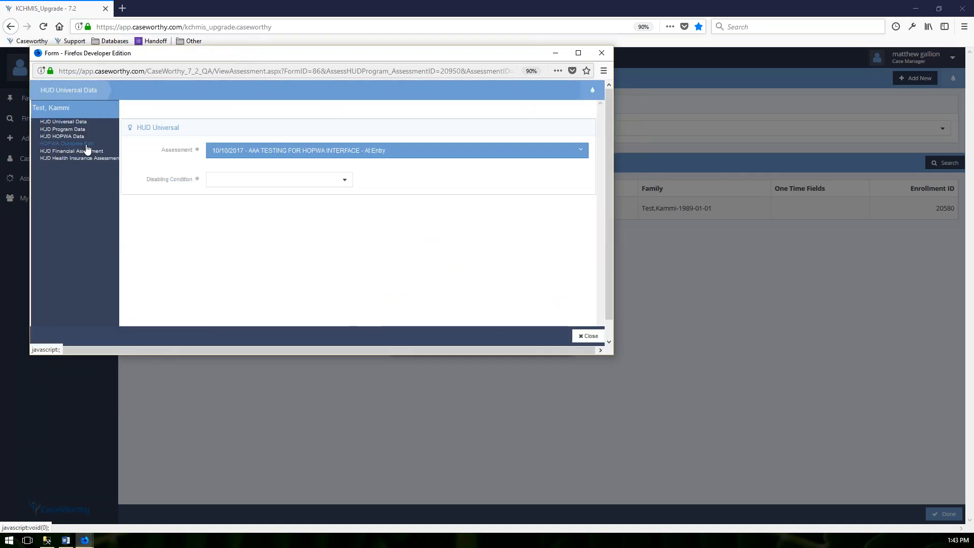
pyautogui.click(78, 122)
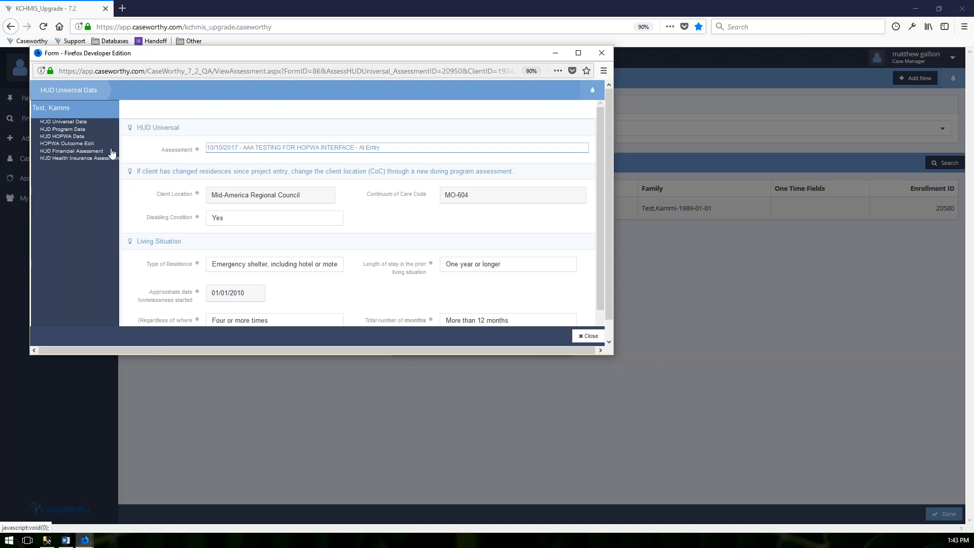
pyautogui.scroll(-2, 233, 171)
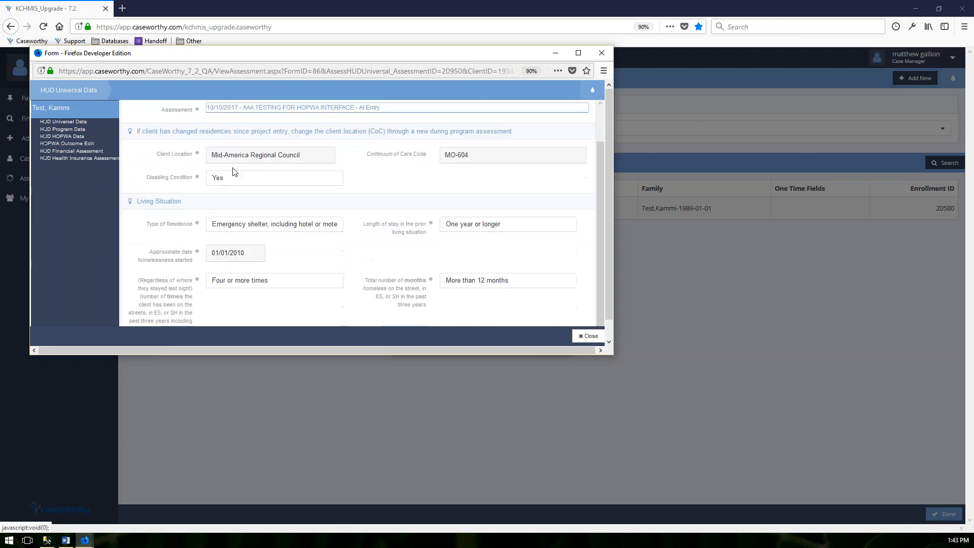
pyautogui.click(591, 338)
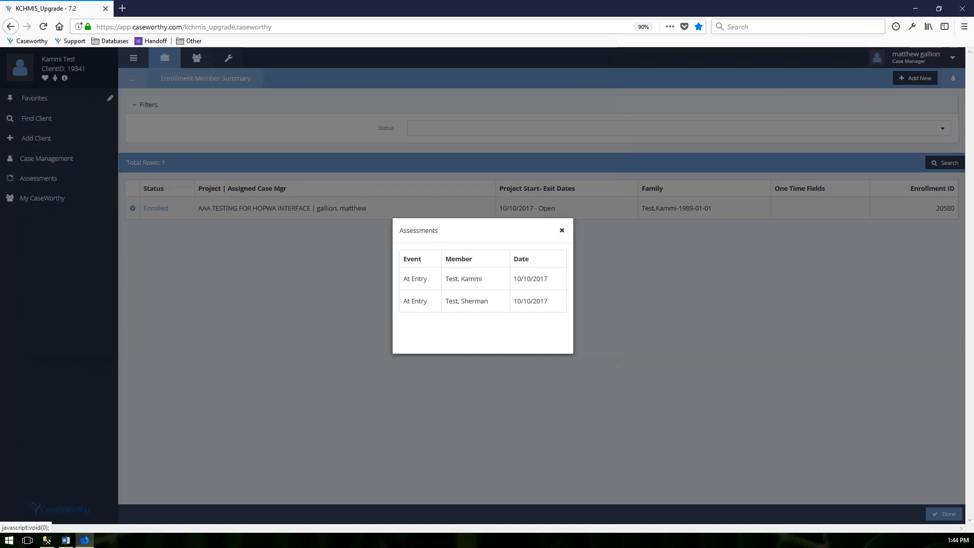
pyautogui.click(561, 232)
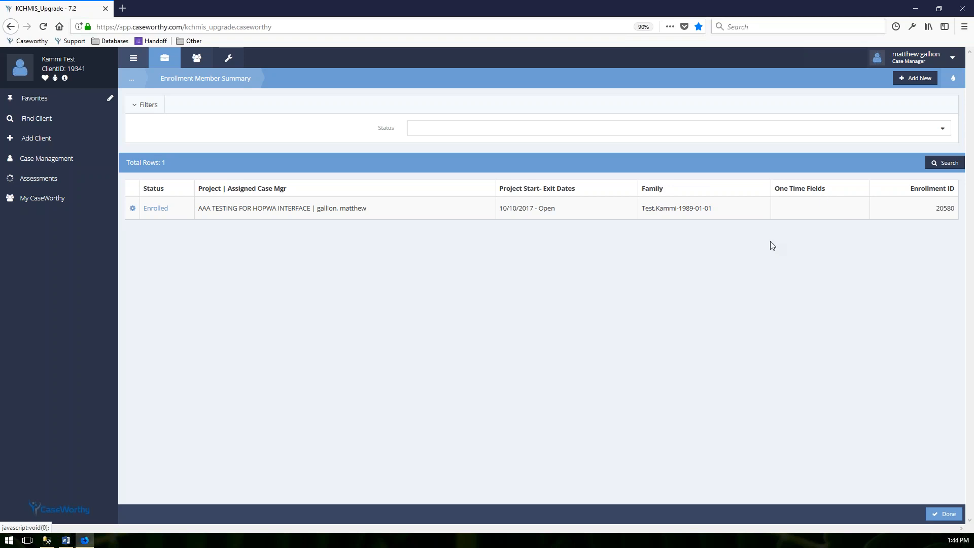
pyautogui.click(940, 515)
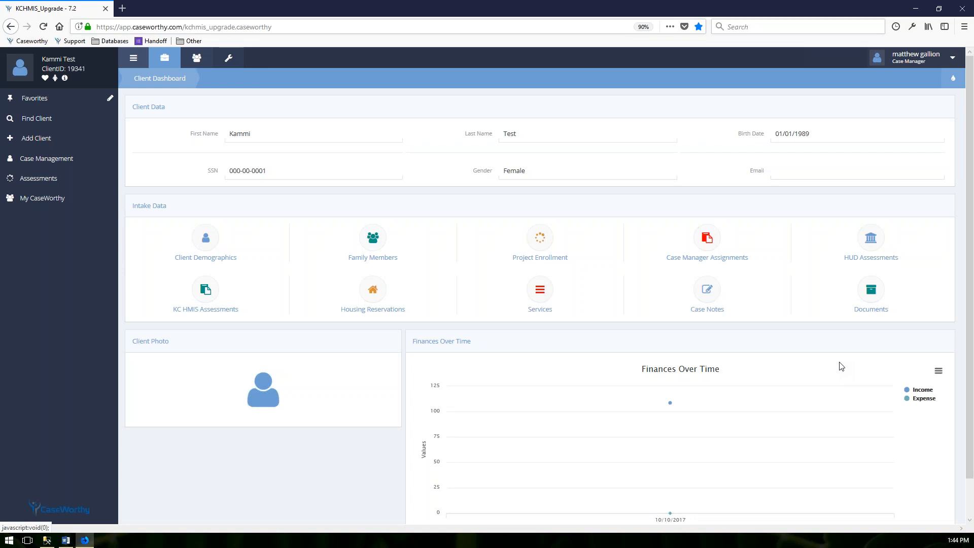
# Open the client's case manager assignment for editing, view its client lookup, and return to the Client Dashboard without saving.
pyautogui.click(716, 240)
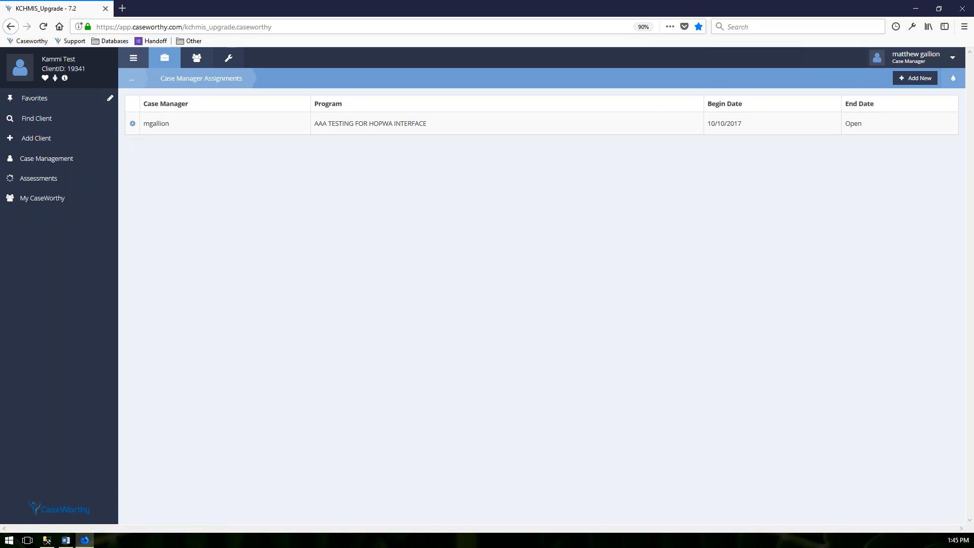
pyautogui.click(133, 123)
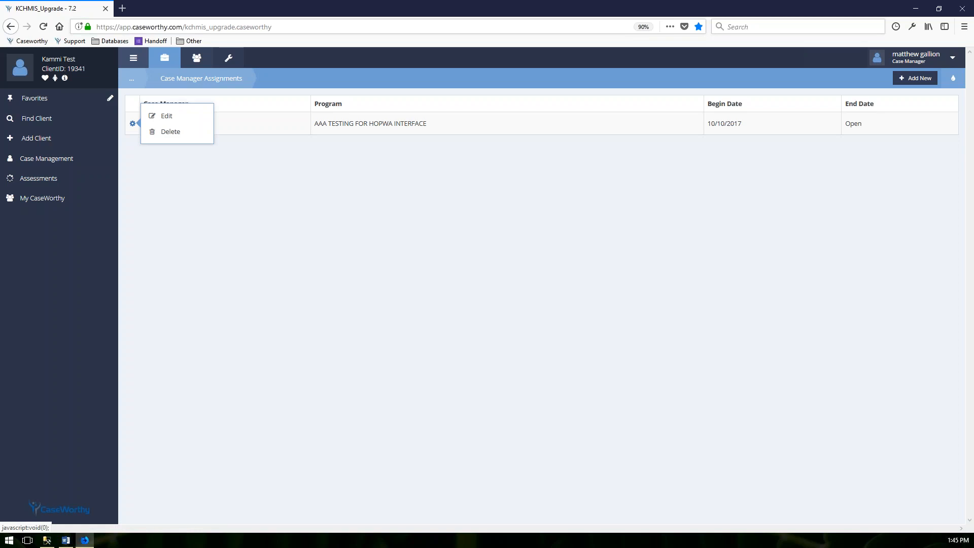
pyautogui.click(159, 118)
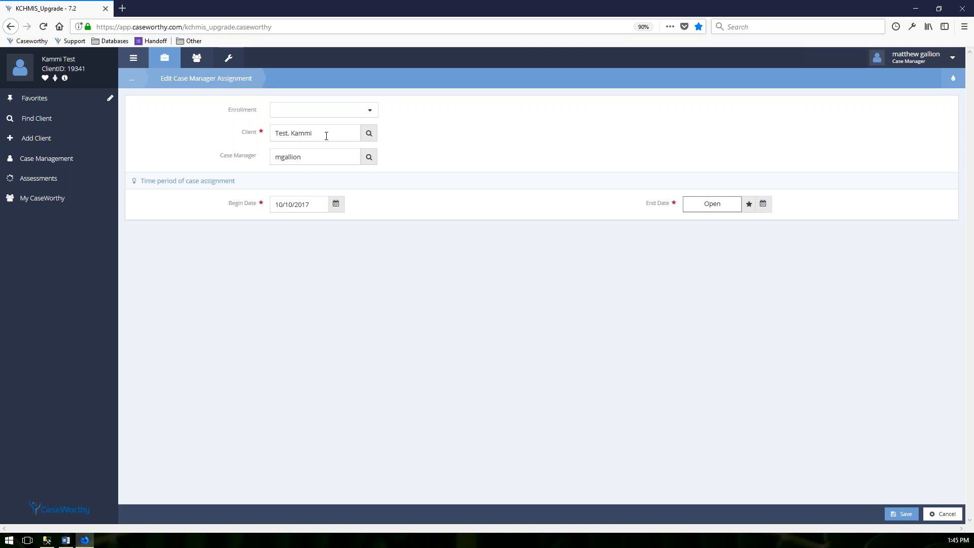
pyautogui.click(369, 133)
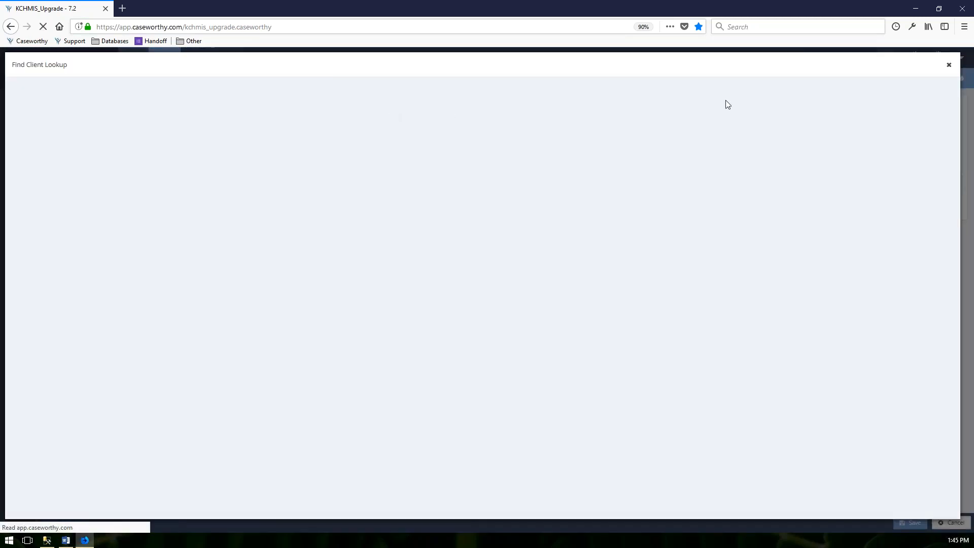
pyautogui.click(949, 66)
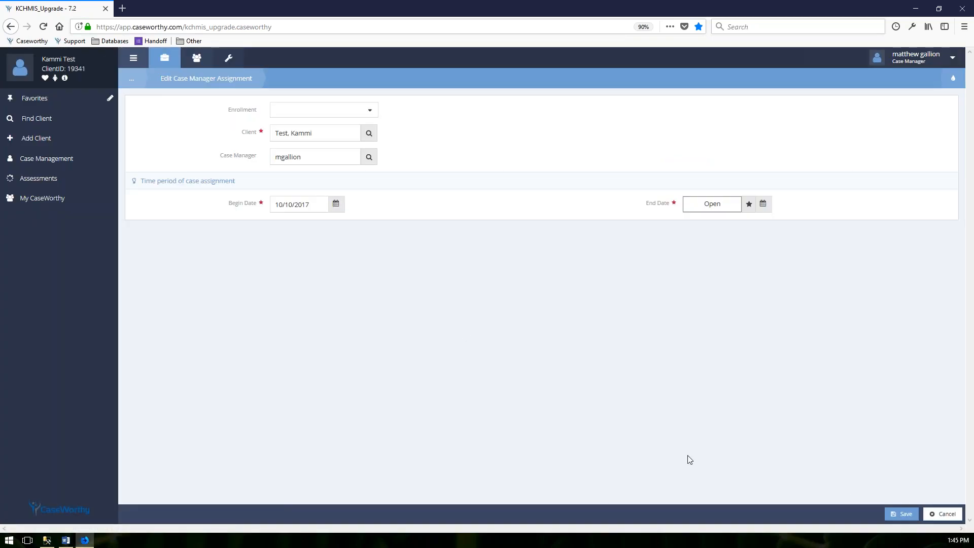
pyautogui.click(938, 514)
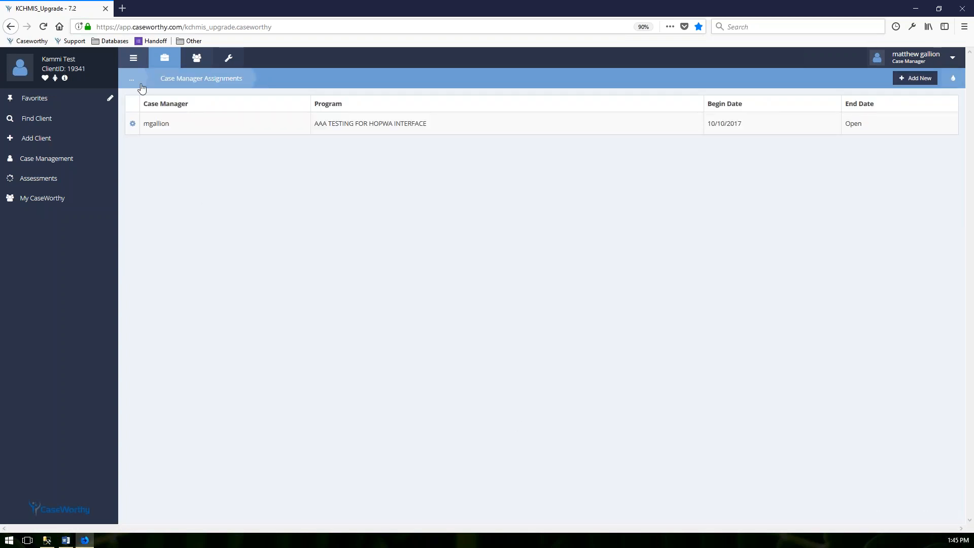
pyautogui.moveTo(138, 86)
pyautogui.click(162, 105)
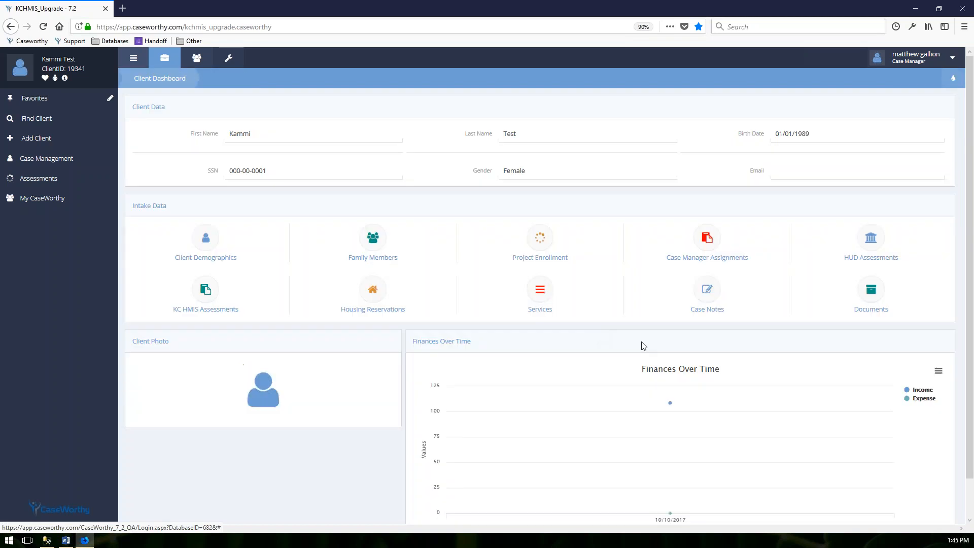
# Open the client's HUD Universal entry assessment for editing from the HUD Assessments overview and show the pages to return to.
pyautogui.click(876, 242)
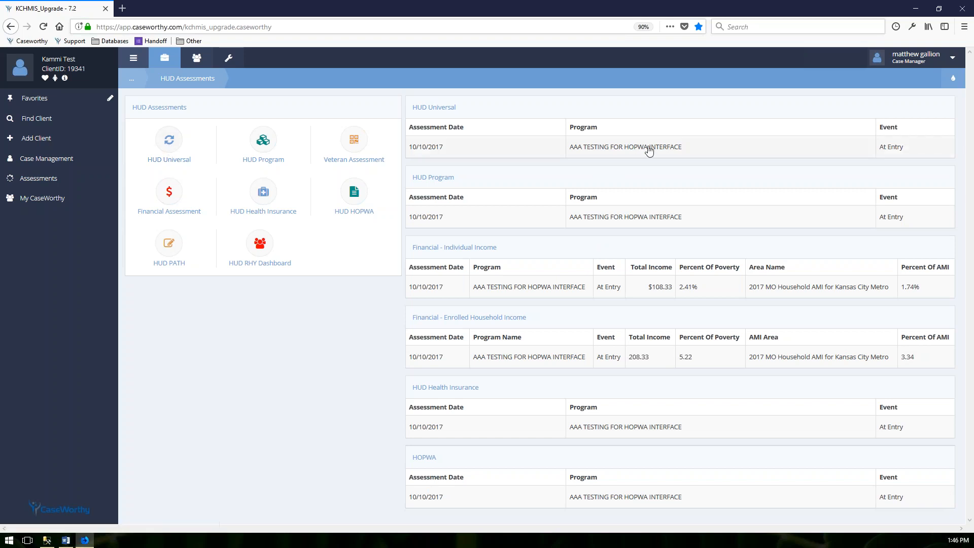
pyautogui.click(613, 150)
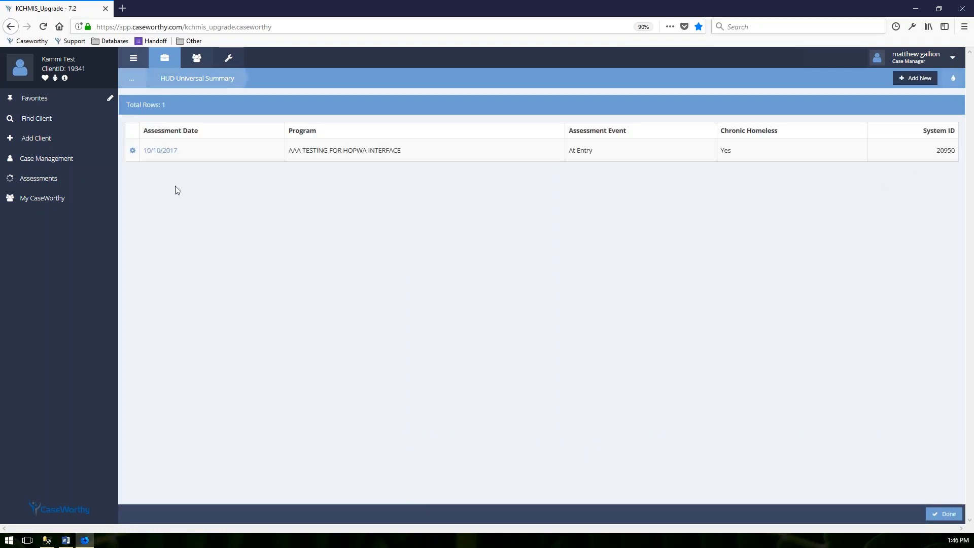
pyautogui.click(132, 151)
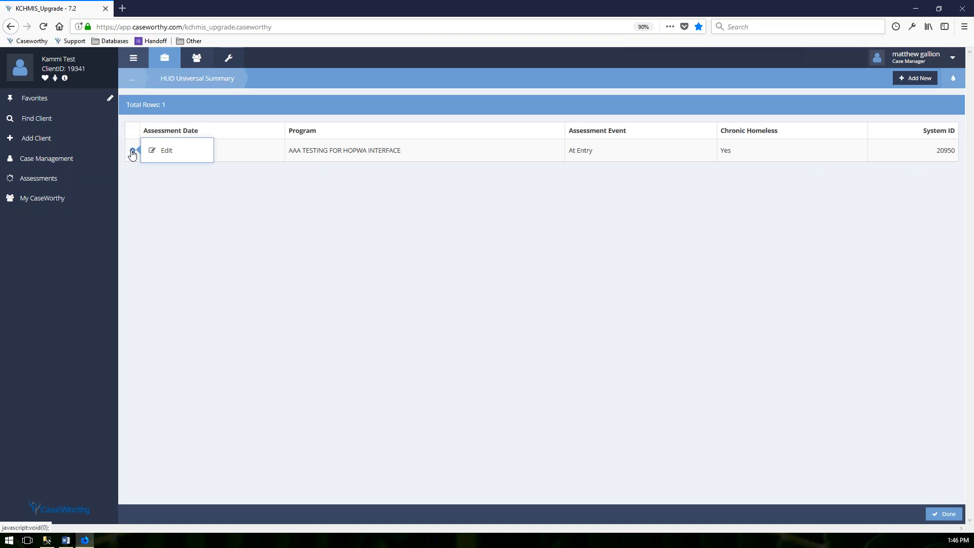
pyautogui.click(167, 150)
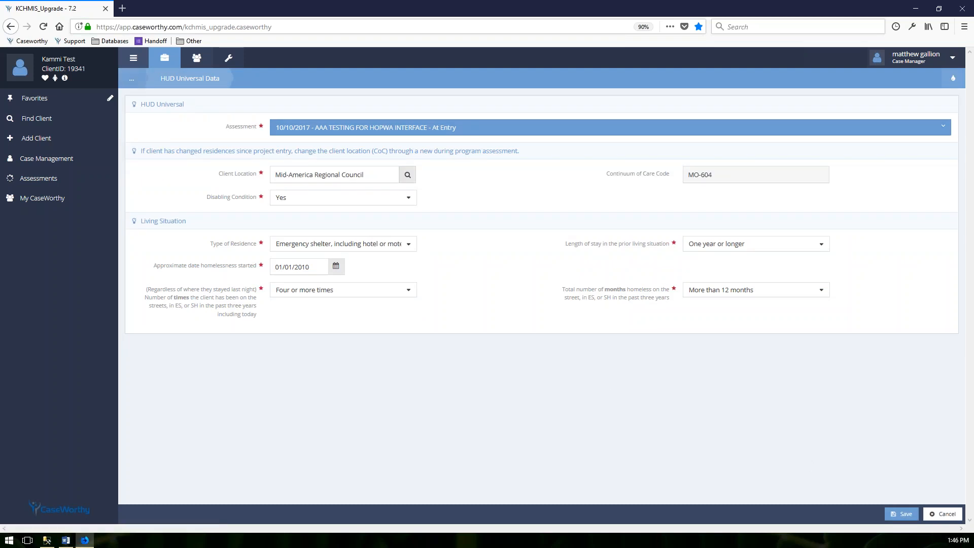
pyautogui.click(132, 78)
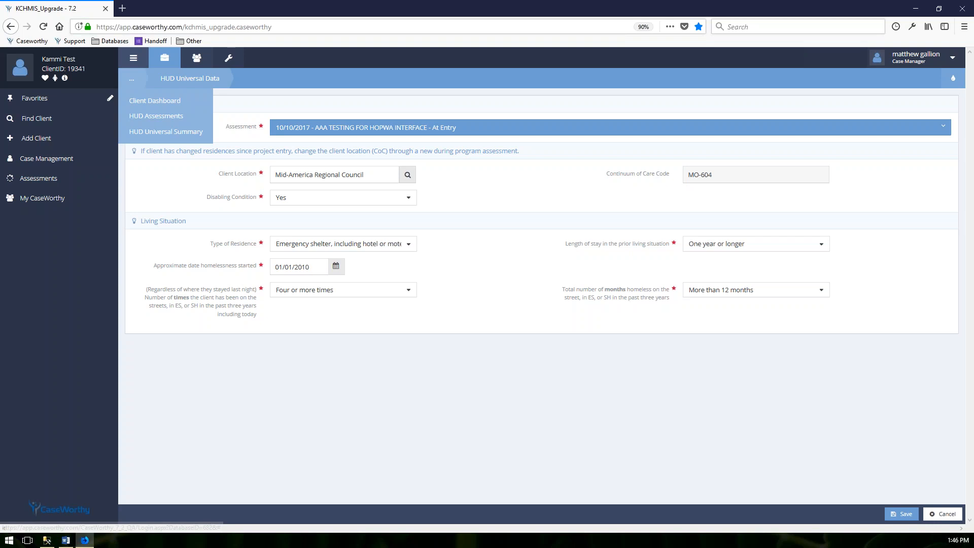
# Review the Housing Reservations page from the client dashboard and return to the dashboard.
pyautogui.click(150, 101)
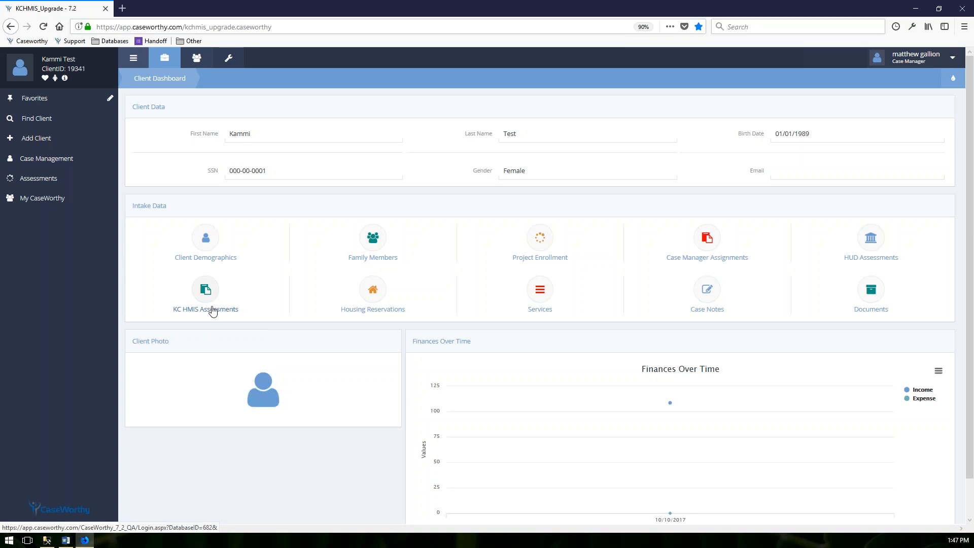
pyautogui.click(376, 302)
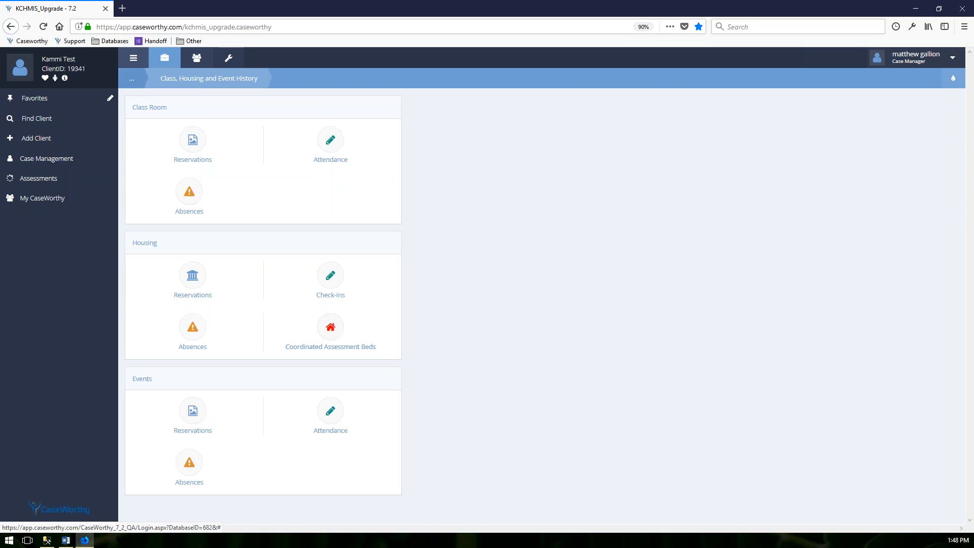
pyautogui.click(131, 79)
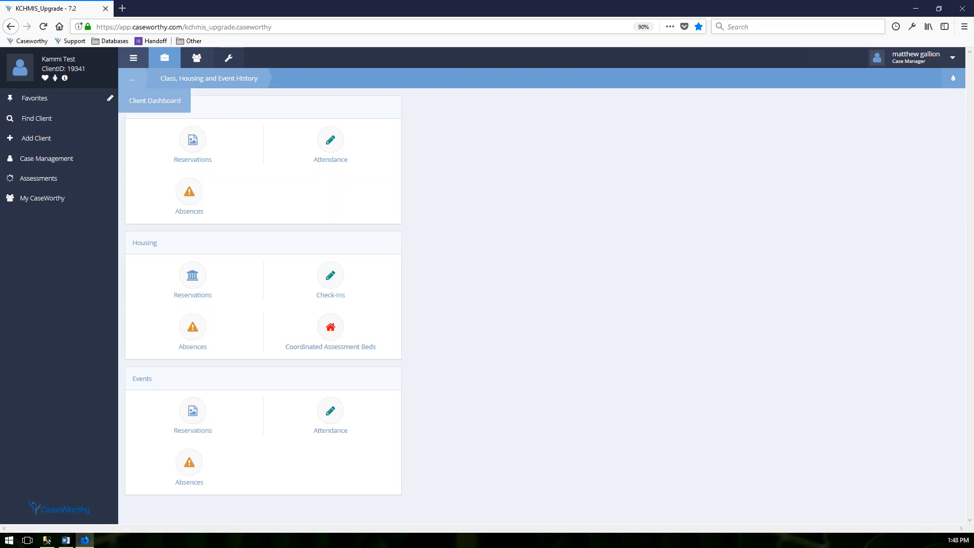
pyautogui.click(155, 100)
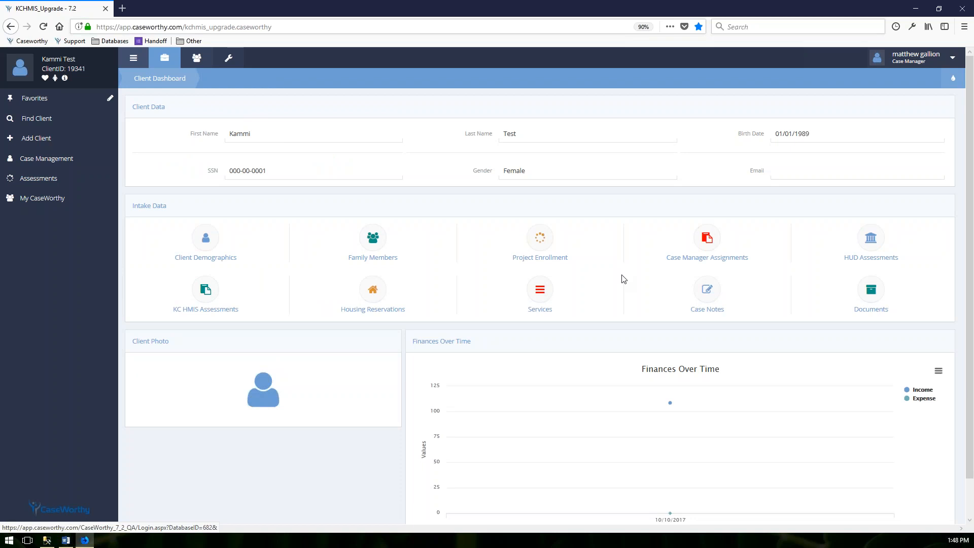
# Review the details of the client's Last Month's Rent service without changing them, and return to the client dashboard.
pyautogui.click(549, 295)
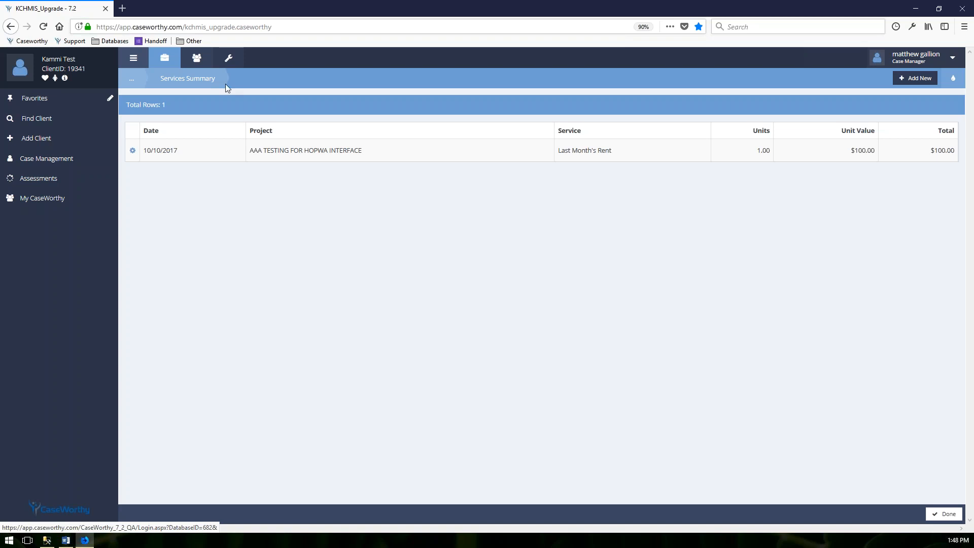
pyautogui.click(133, 150)
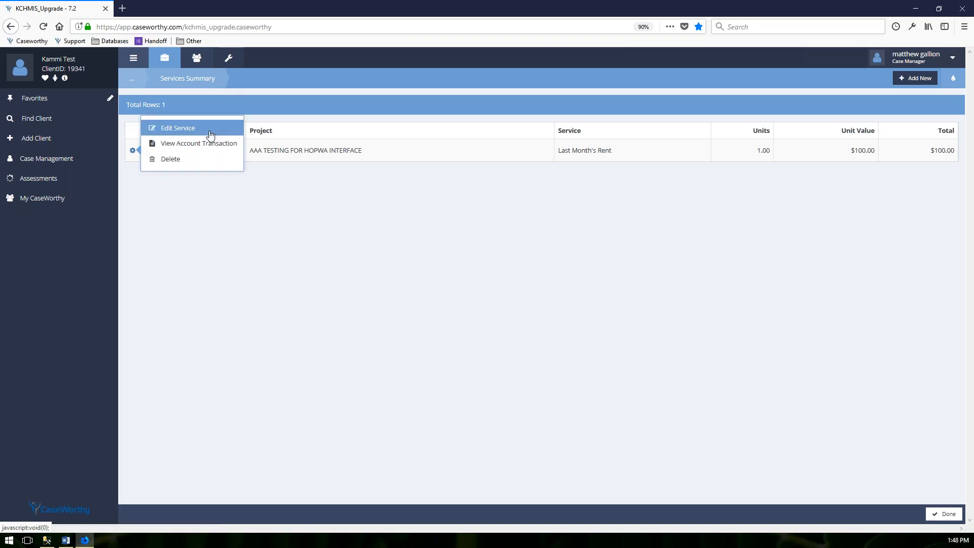
pyautogui.click(210, 134)
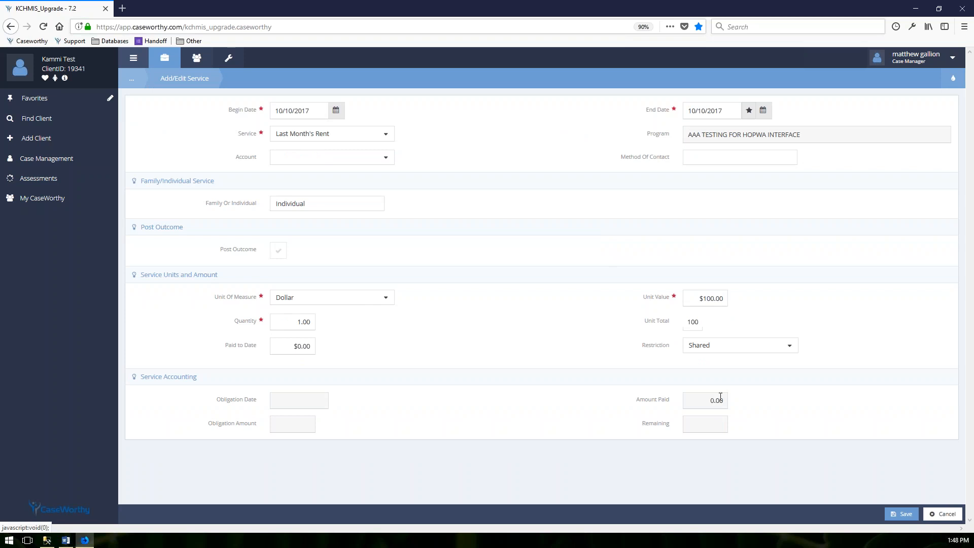
pyautogui.click(948, 515)
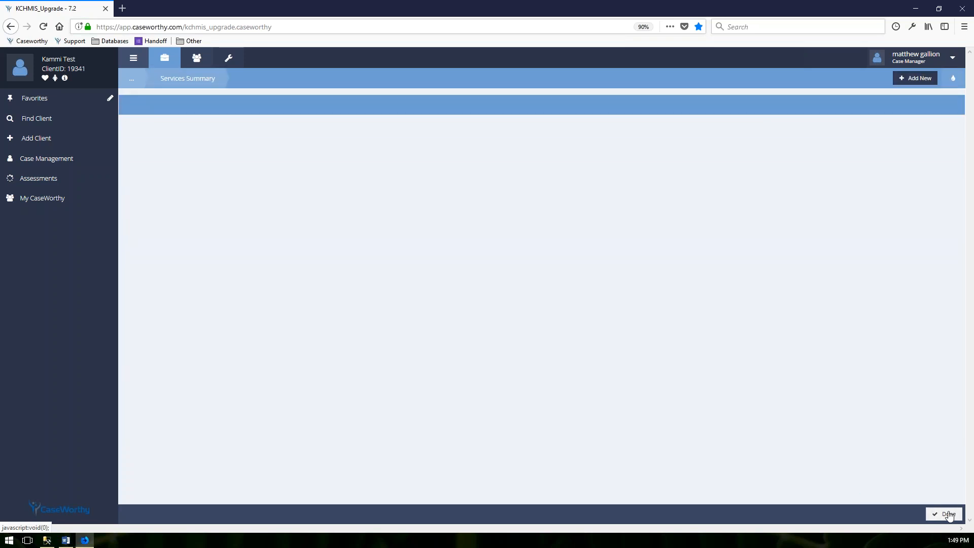
pyautogui.click(937, 515)
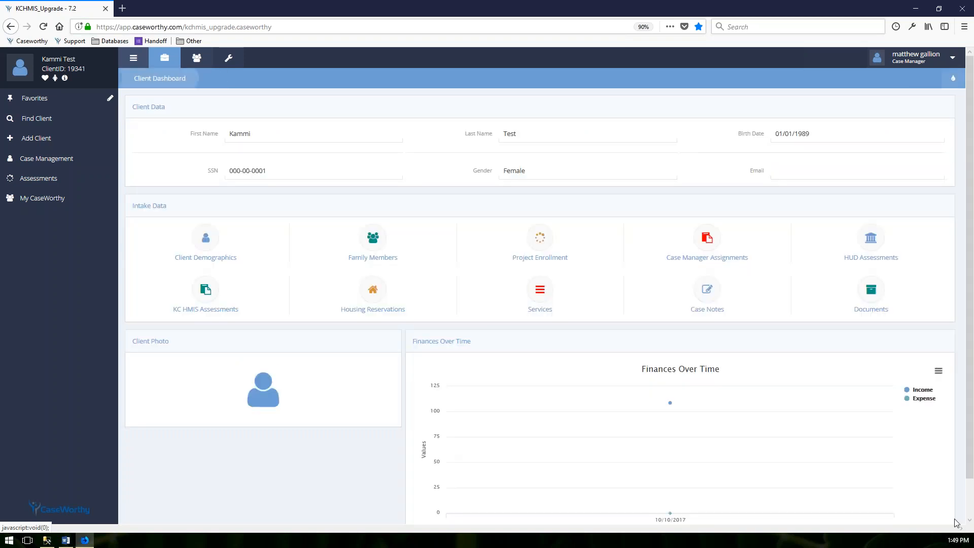
# Add and save a client case note of type Case Note using the Client Data Default template, and return to the client dashboard.
pyautogui.click(706, 292)
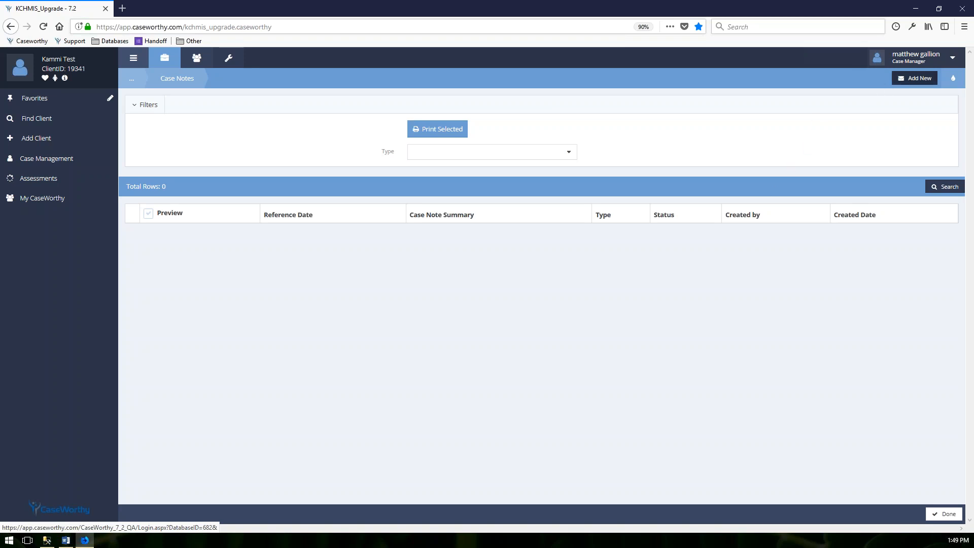
pyautogui.click(917, 79)
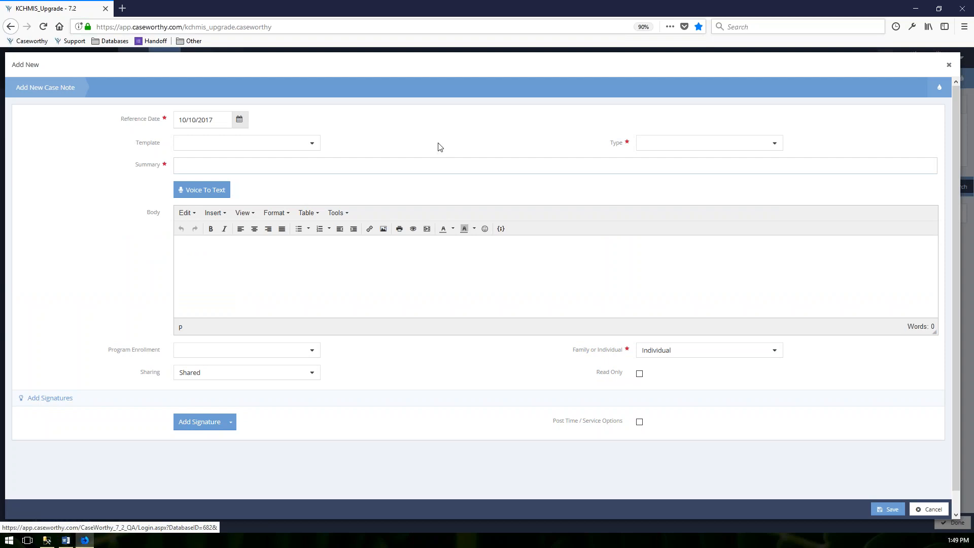
pyautogui.click(690, 143)
pyautogui.scroll(-2, 664, 215)
pyautogui.click(663, 207)
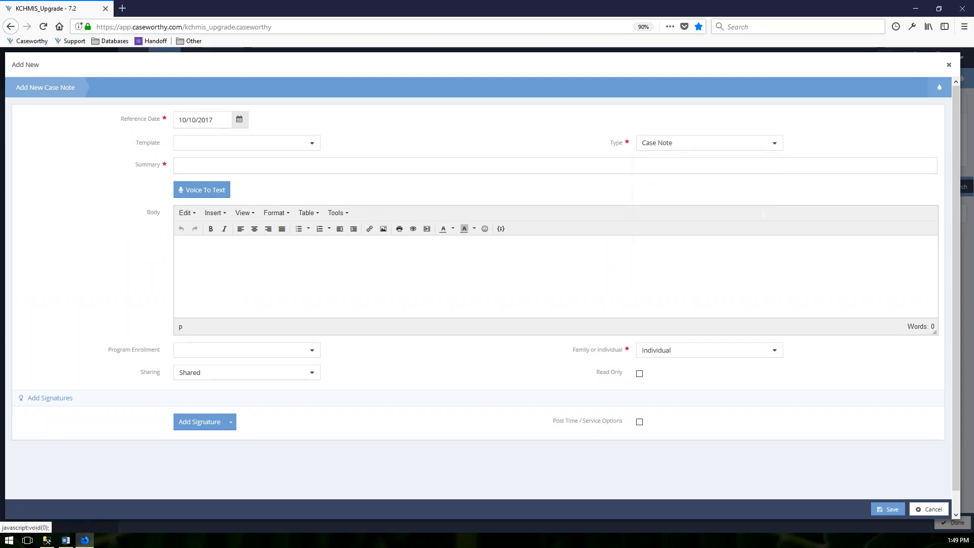
pyautogui.click(252, 143)
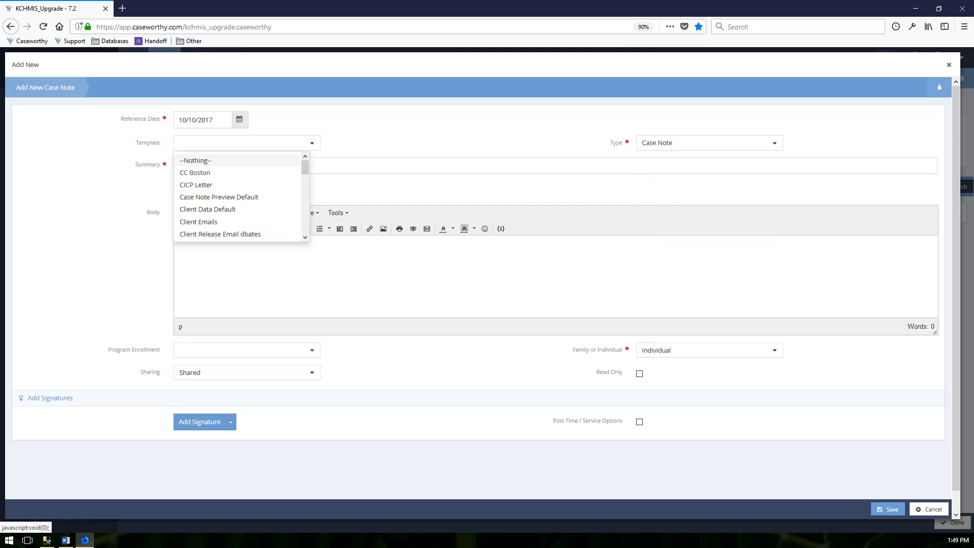
pyautogui.click(214, 209)
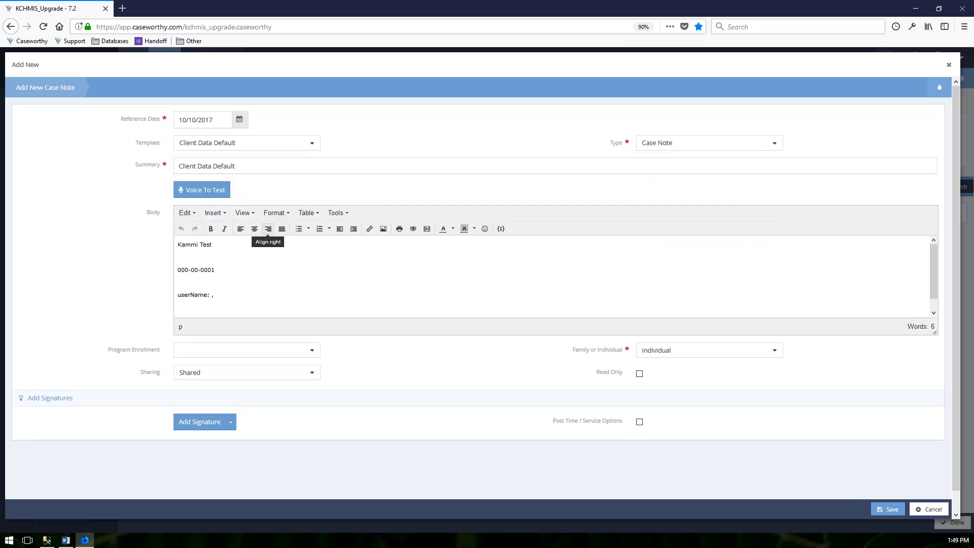
pyautogui.scroll(-1, 216, 292)
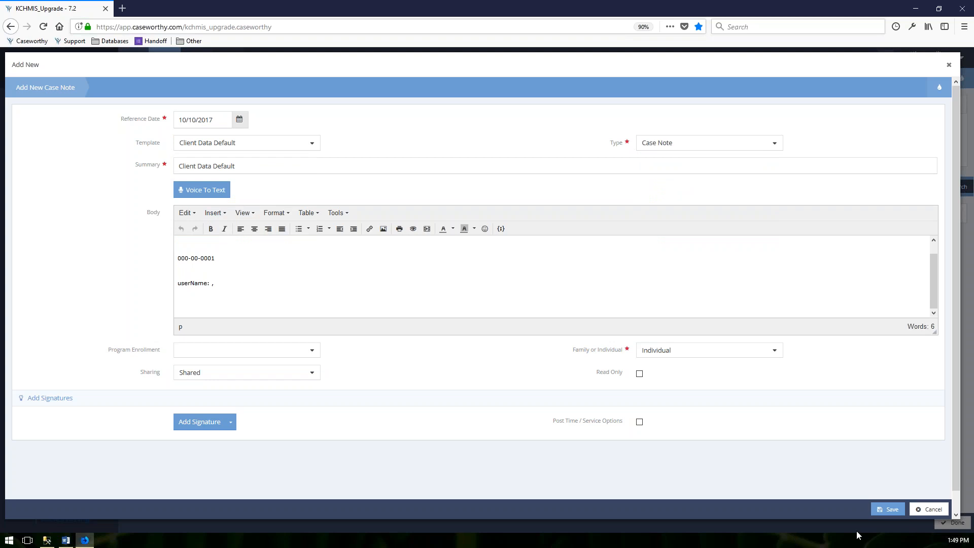
pyautogui.click(888, 509)
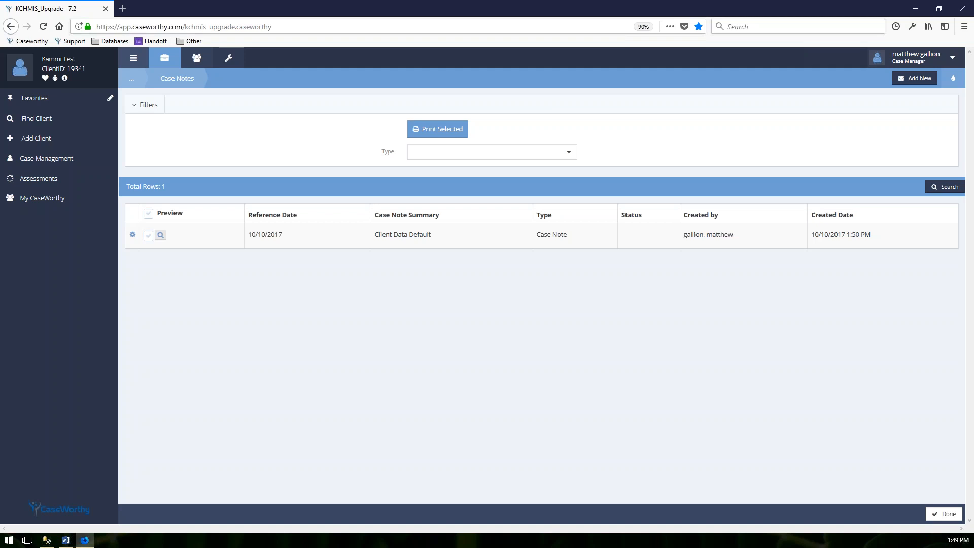
pyautogui.click(944, 515)
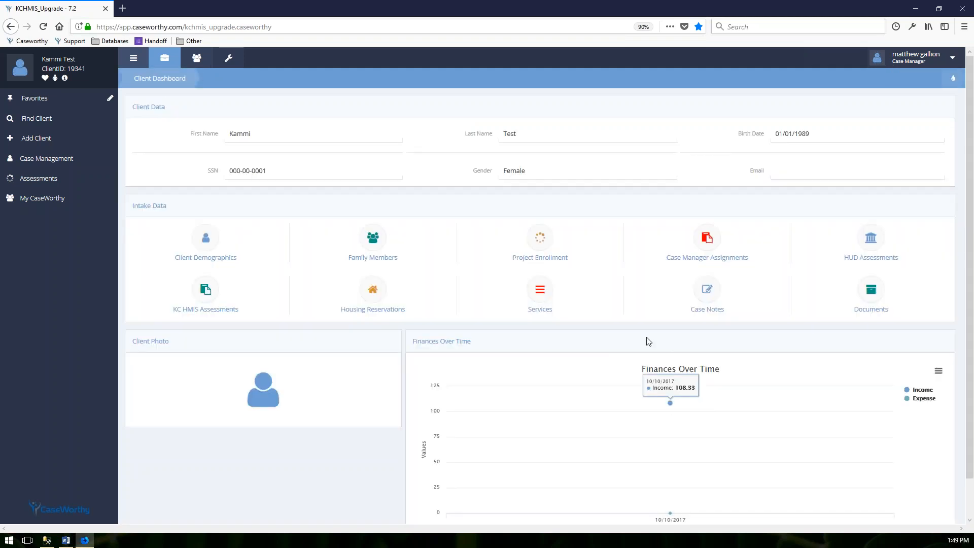
# Review the client's Documents, Photos and Checklists options and return to the client dashboard.
pyautogui.click(868, 300)
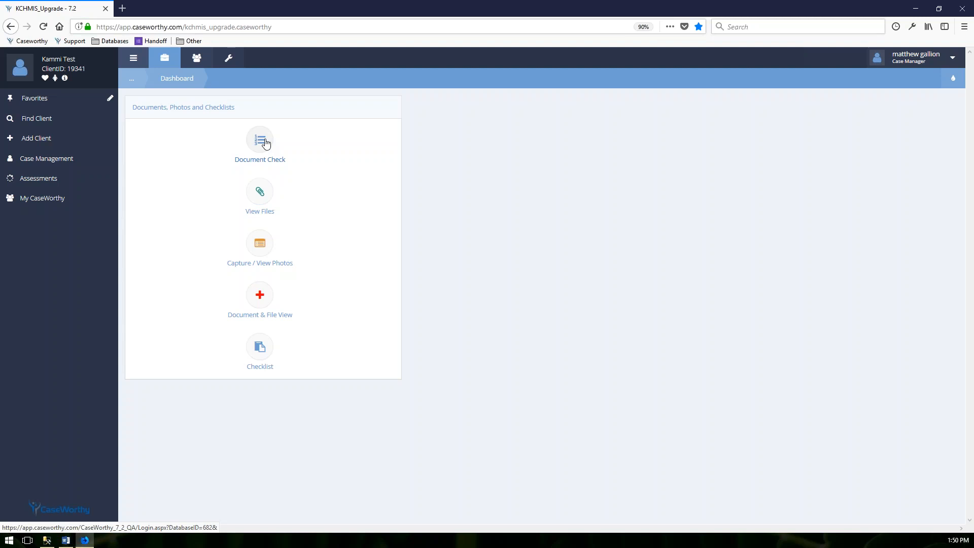
pyautogui.moveTo(132, 79)
pyautogui.click(157, 100)
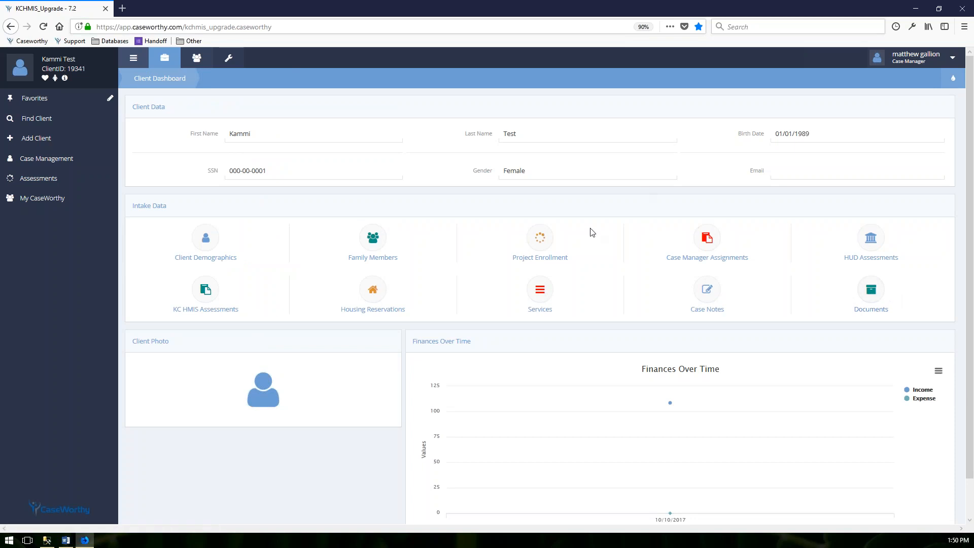
# Start the exit assessment for the AAA TESTING FOR HOPWA INTERFACE enrollment and agree to copy all assessment data.
pyautogui.click(542, 246)
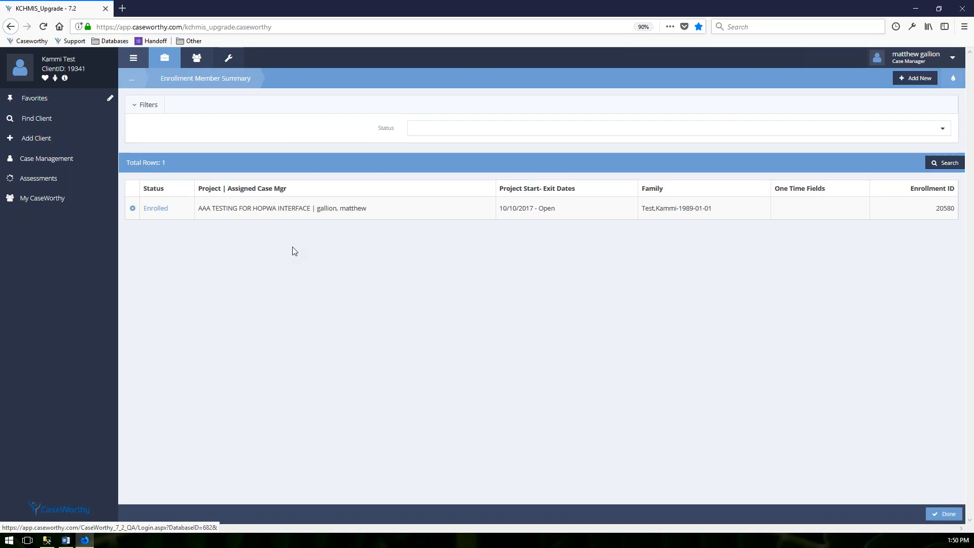
pyautogui.click(158, 214)
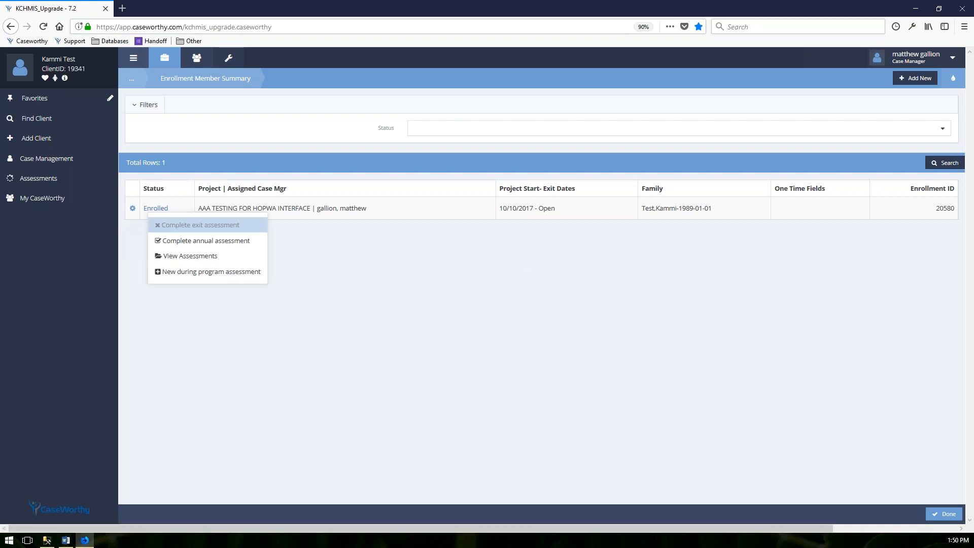
pyautogui.click(258, 231)
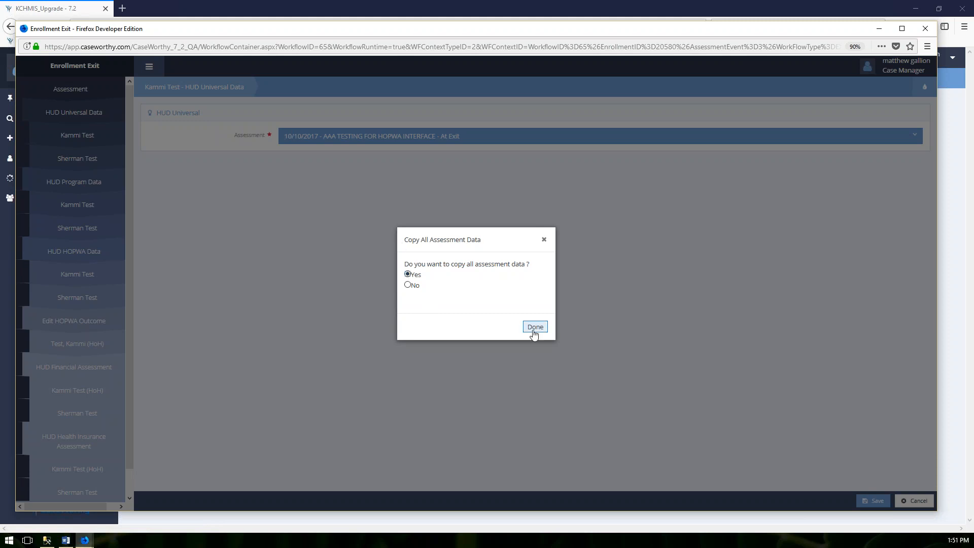
pyautogui.click(535, 329)
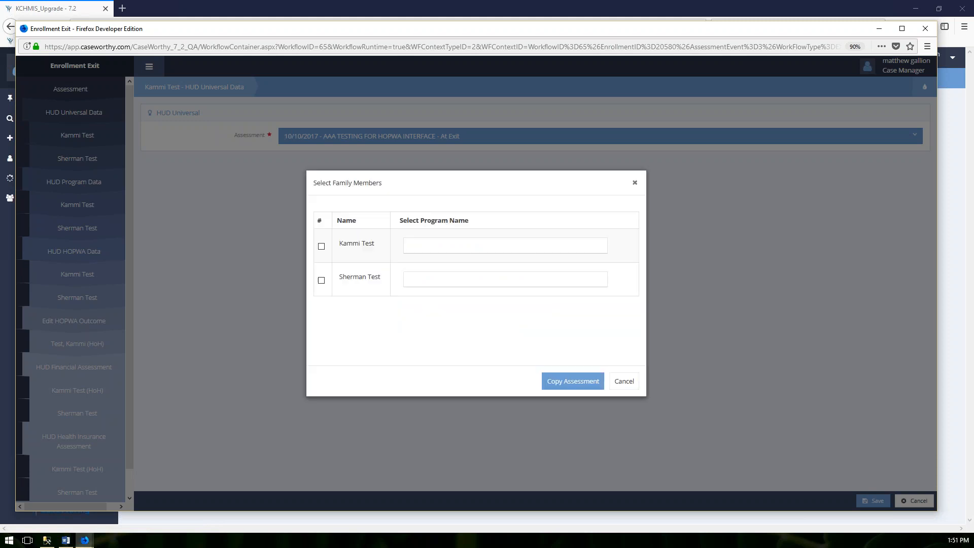
# Copy the 10/10/2017 AAA TESTING FOR HOPWA INTERFACE entry assessment for both family members and save the exit HUD Universal Data.
pyautogui.click(321, 246)
pyautogui.click(321, 281)
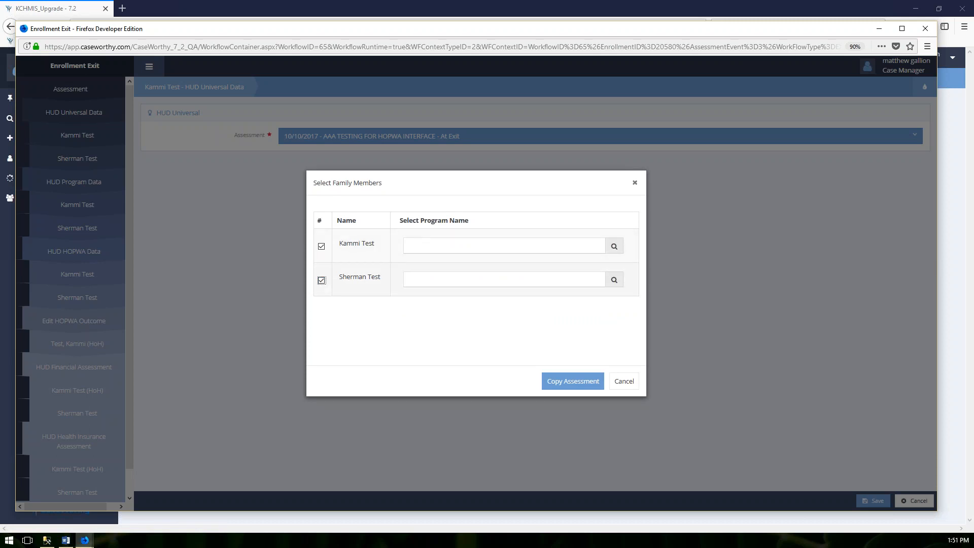
pyautogui.click(615, 247)
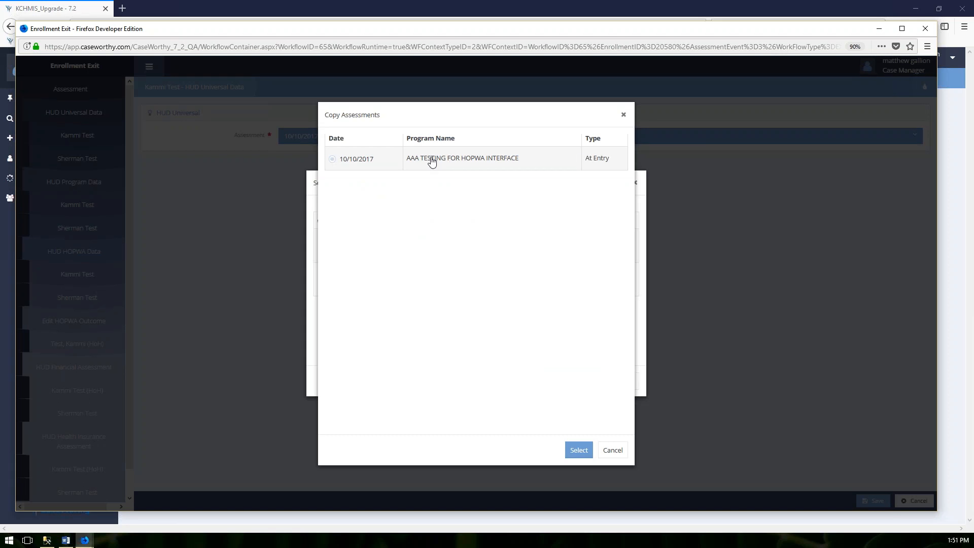
pyautogui.click(333, 159)
pyautogui.click(579, 450)
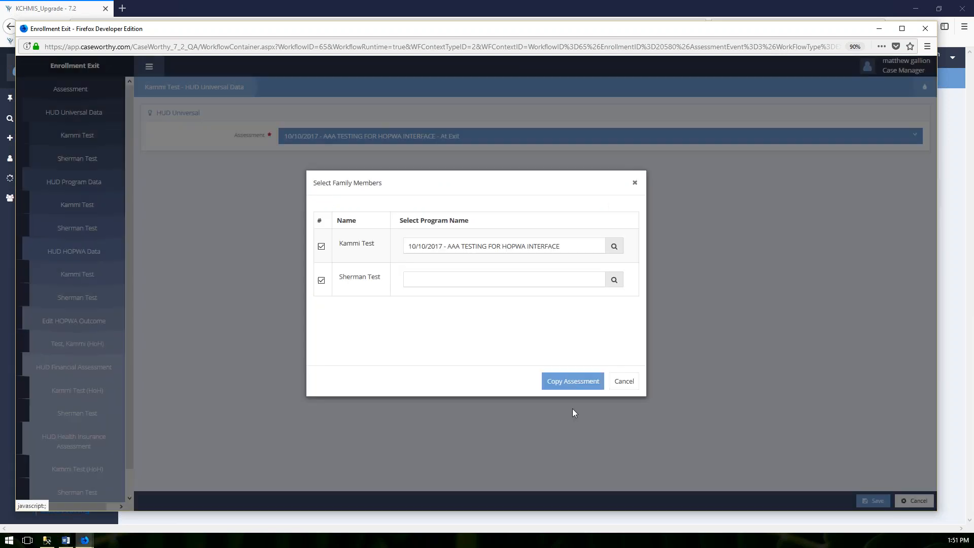
pyautogui.click(614, 282)
pyautogui.click(333, 160)
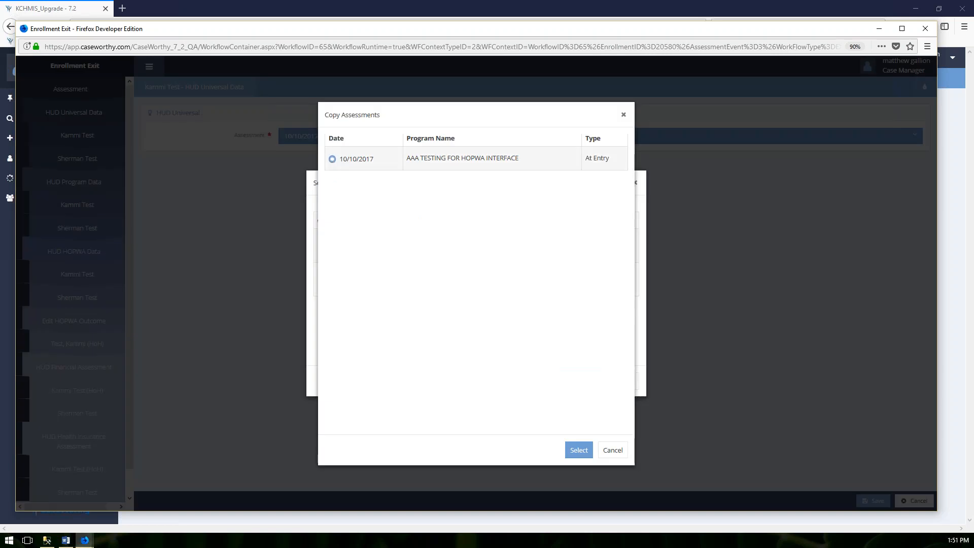
pyautogui.click(580, 454)
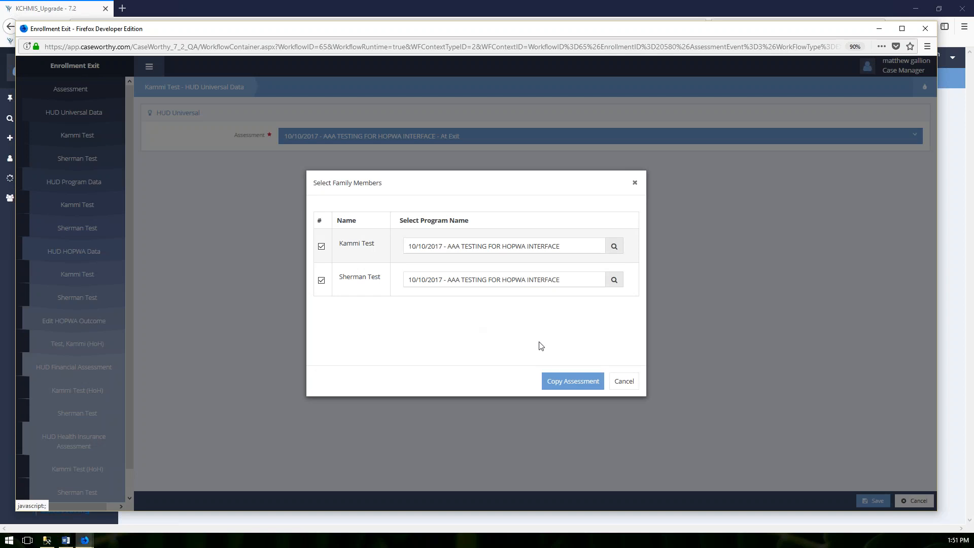
pyautogui.click(568, 387)
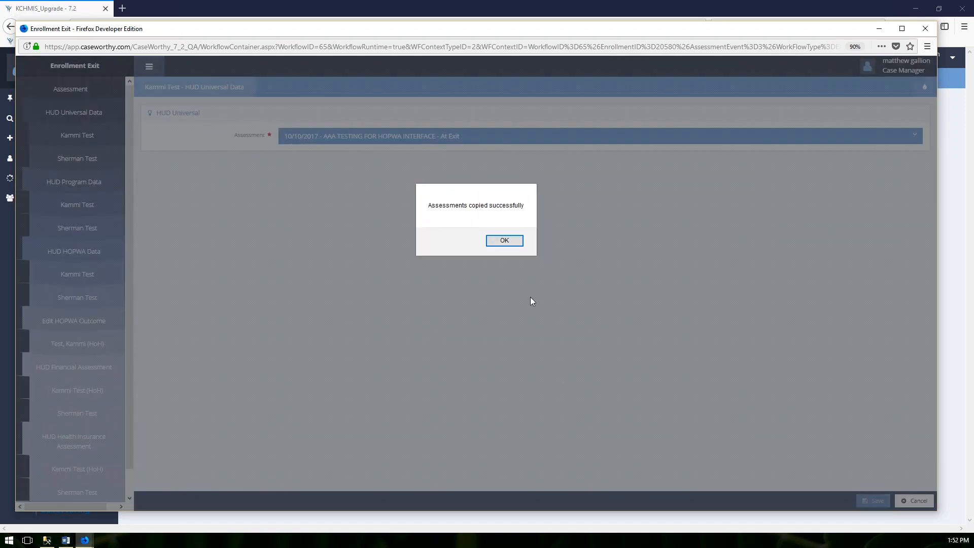
pyautogui.click(503, 241)
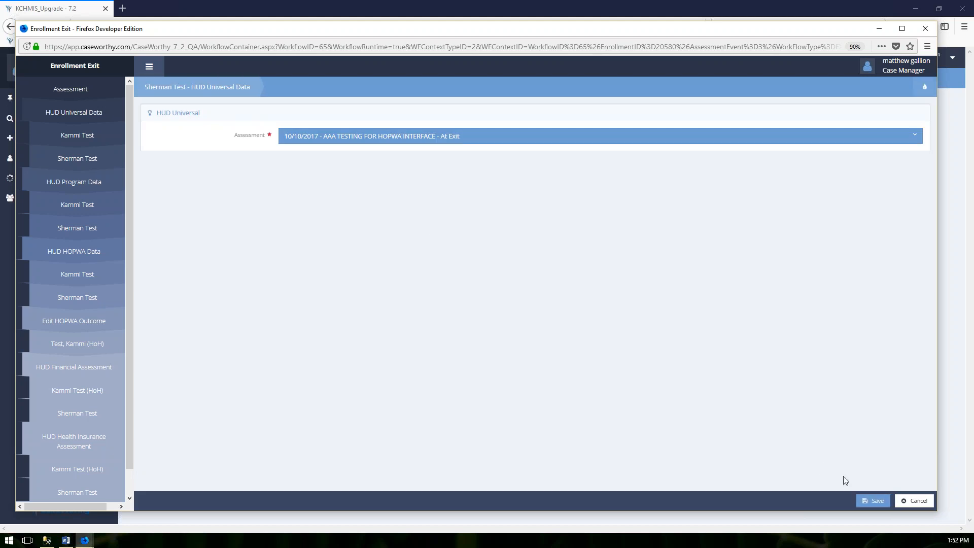
pyautogui.click(877, 505)
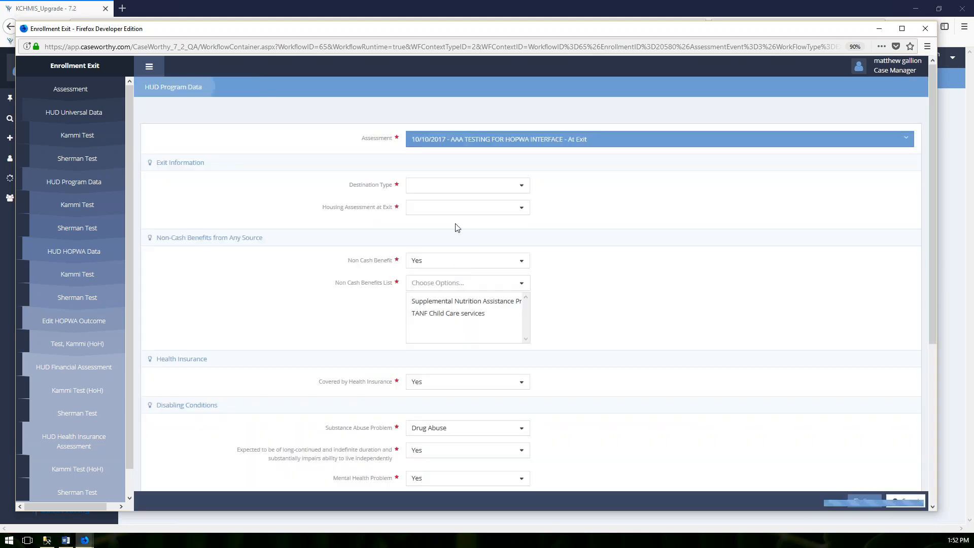
# Set the head of household's exit Destination Type to Permanent housing (other than RRH) for formerly homeless persons.
pyautogui.click(463, 165)
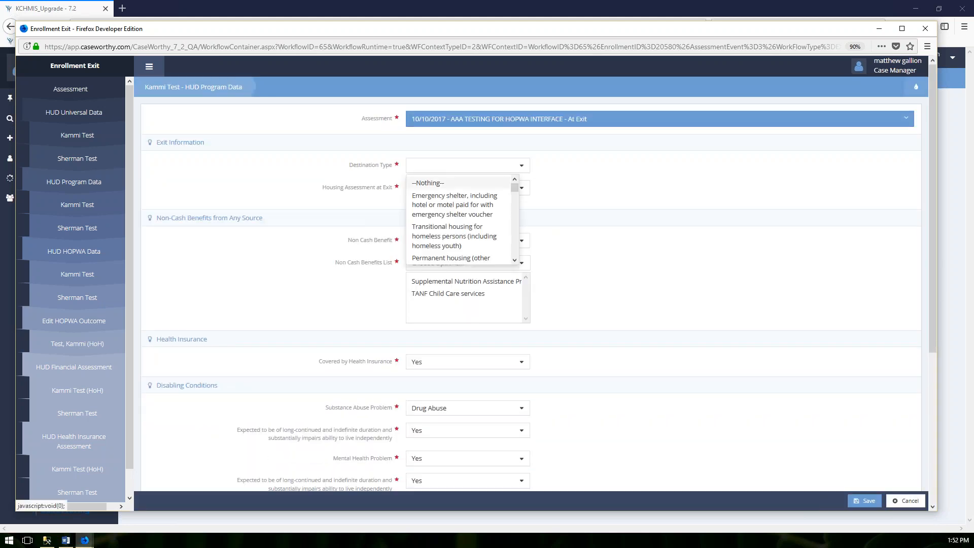
pyautogui.scroll(-2, 457, 210)
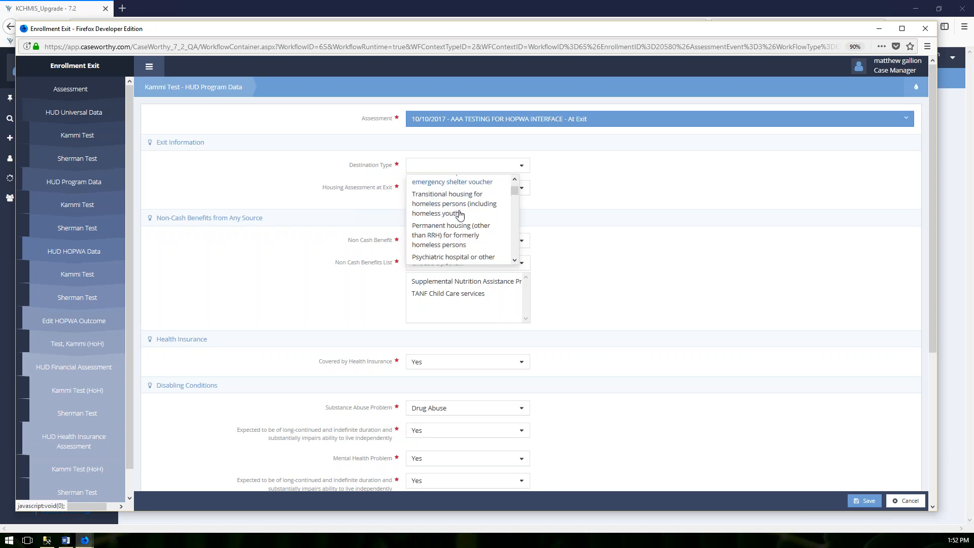
pyautogui.click(448, 221)
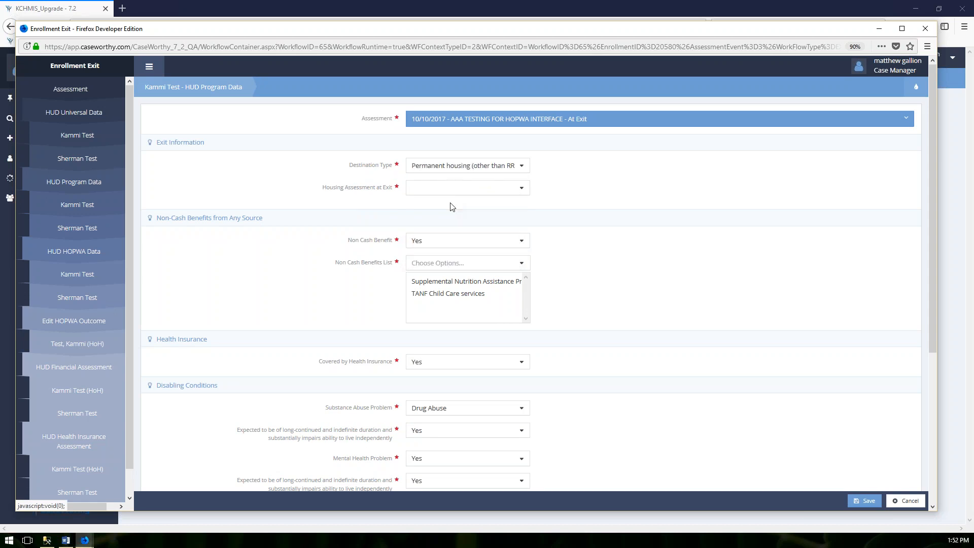
# Set the Housing Assessment at Exit to Able to maintain the housing they had at project entry, with Same Housing Subsidy Info Without a subsidy.
pyautogui.click(450, 188)
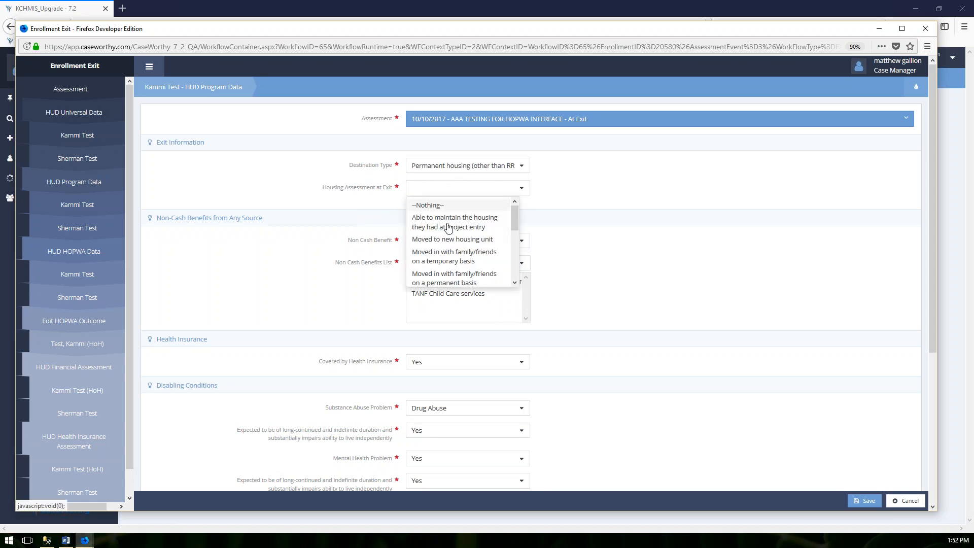
pyautogui.scroll(-2, 473, 232)
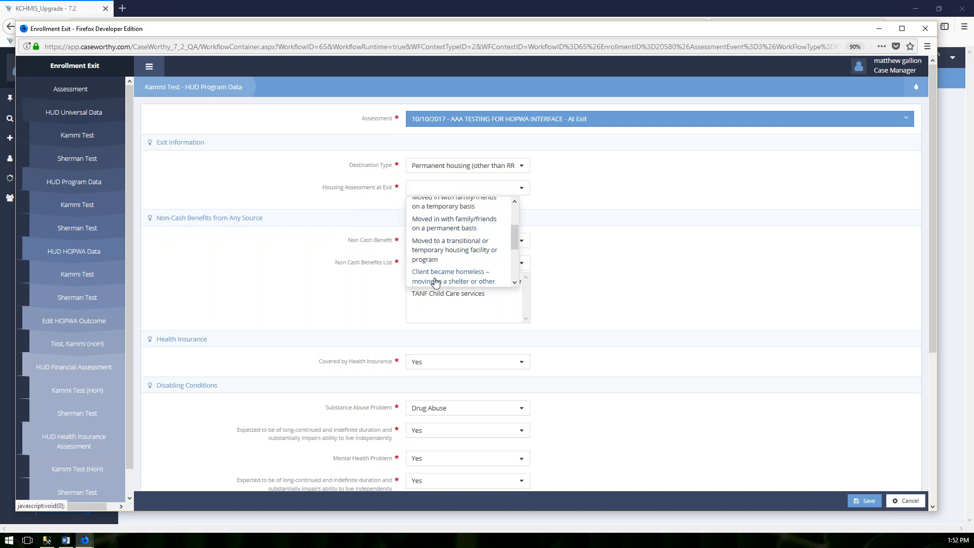
pyautogui.scroll(-5, 438, 277)
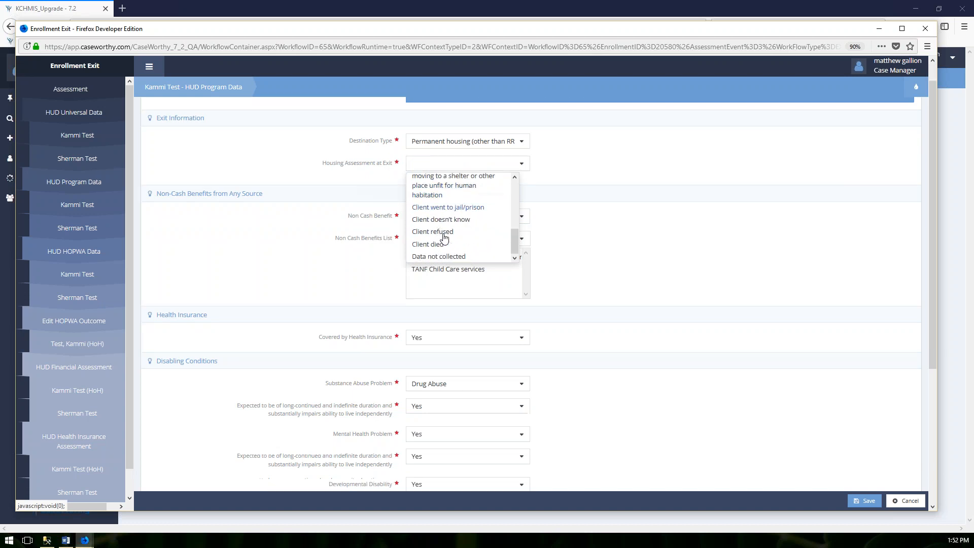
pyautogui.scroll(5, 446, 246)
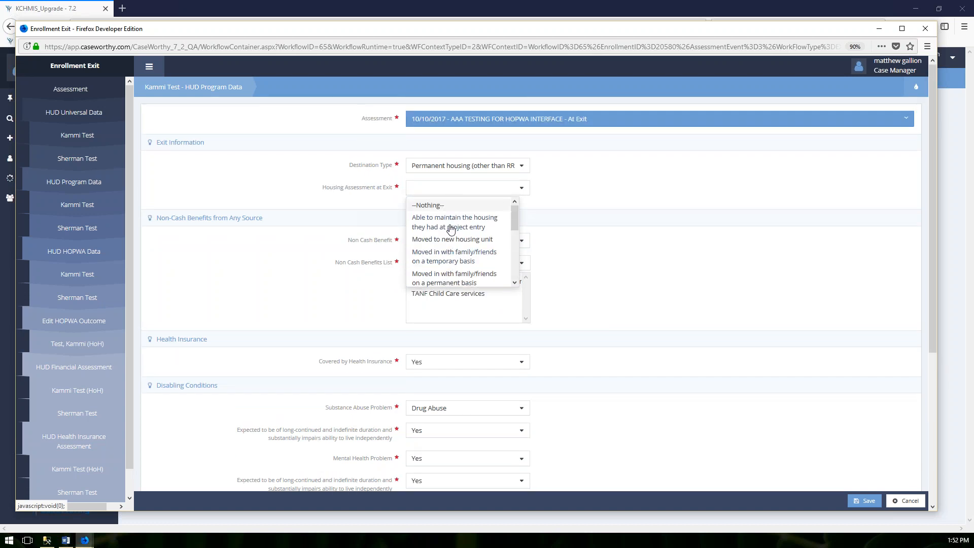
pyautogui.click(449, 225)
pyautogui.click(455, 211)
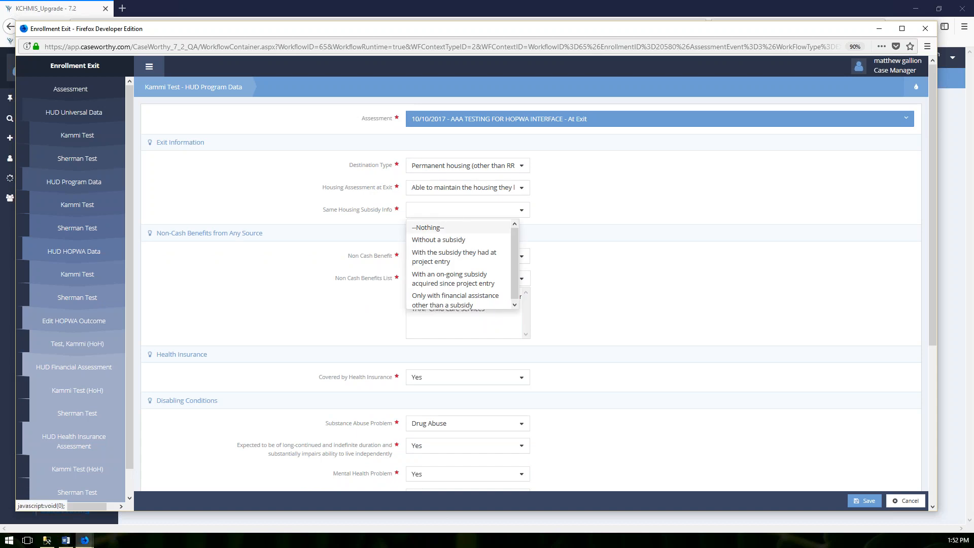
pyautogui.click(455, 241)
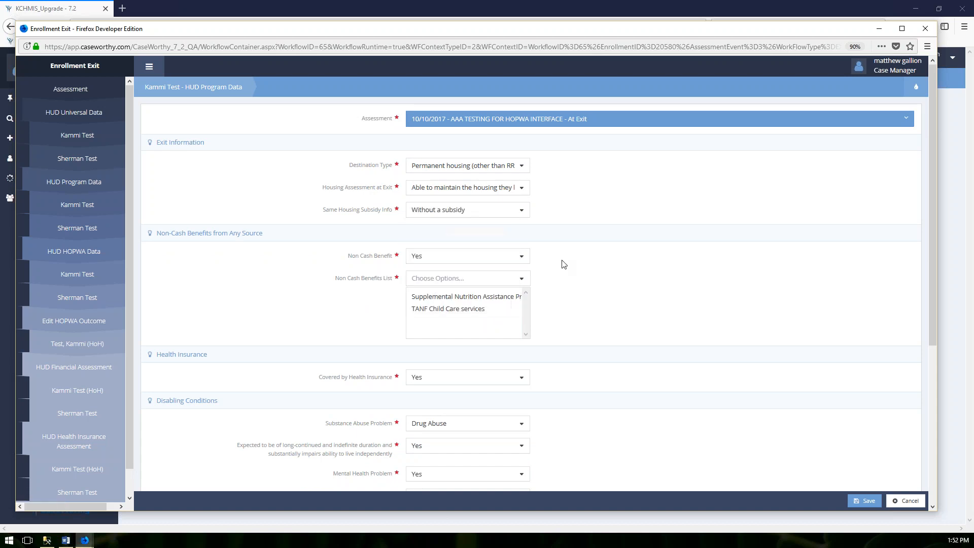
# Switch the head of household's Covered by Health Insurance answer to No and back to Yes.
pyautogui.scroll(-4, 496, 305)
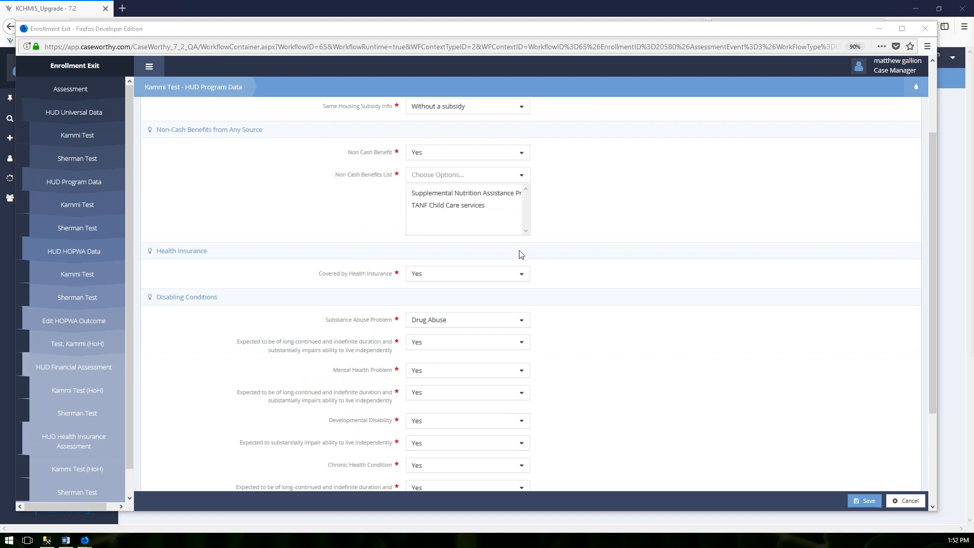
pyautogui.click(581, 299)
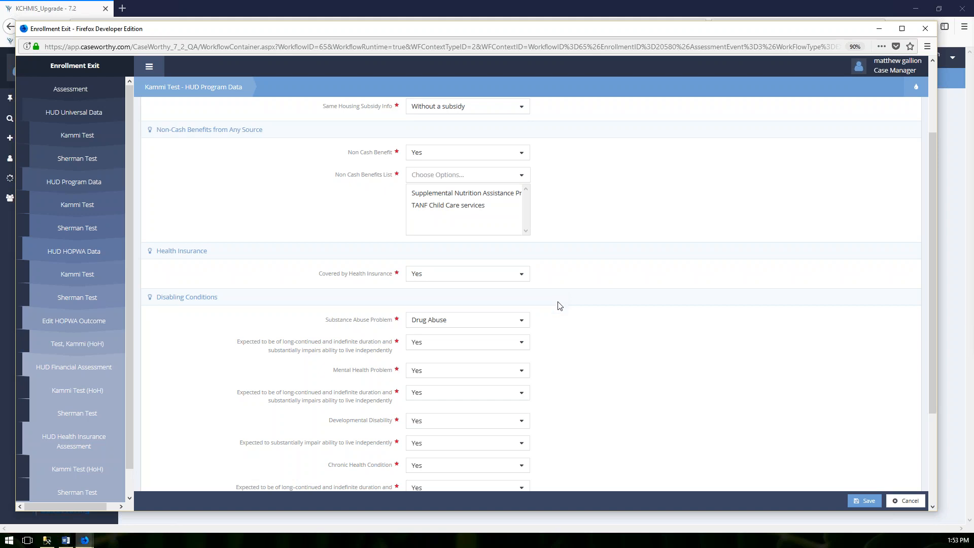
pyautogui.click(435, 280)
pyautogui.click(429, 304)
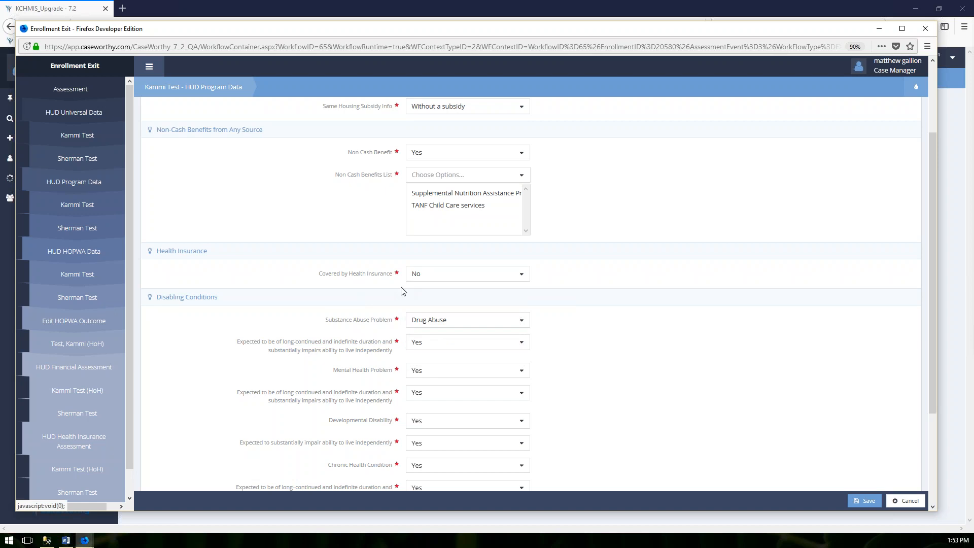
pyautogui.click(436, 279)
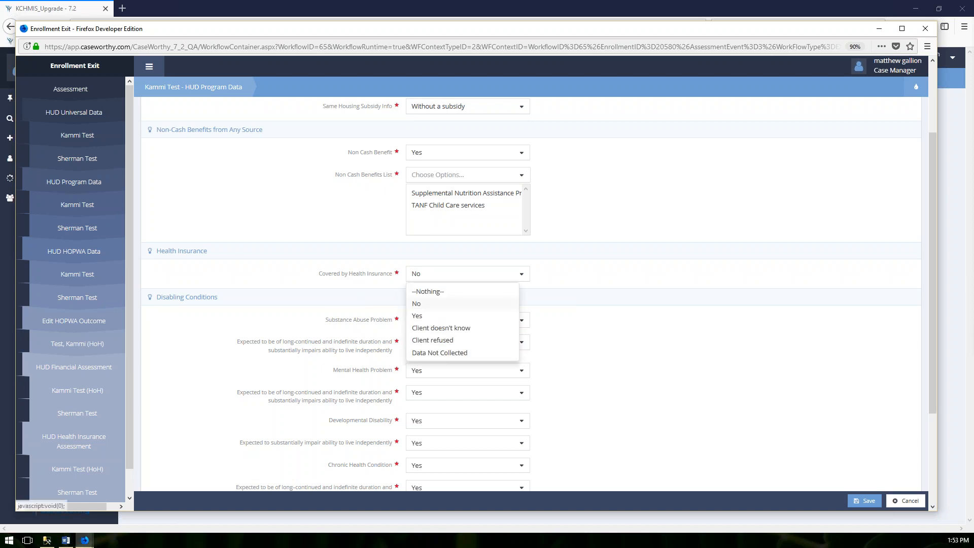
pyautogui.click(425, 315)
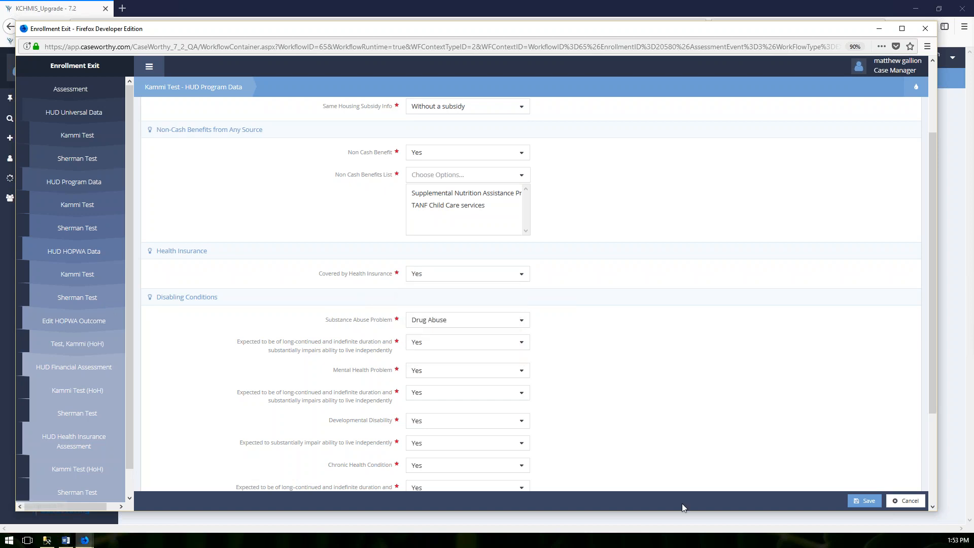
# Save the head of household's program data, and complete and save the second member's with an Emergency shelter destination and Moved to new housing unit.
pyautogui.click(860, 506)
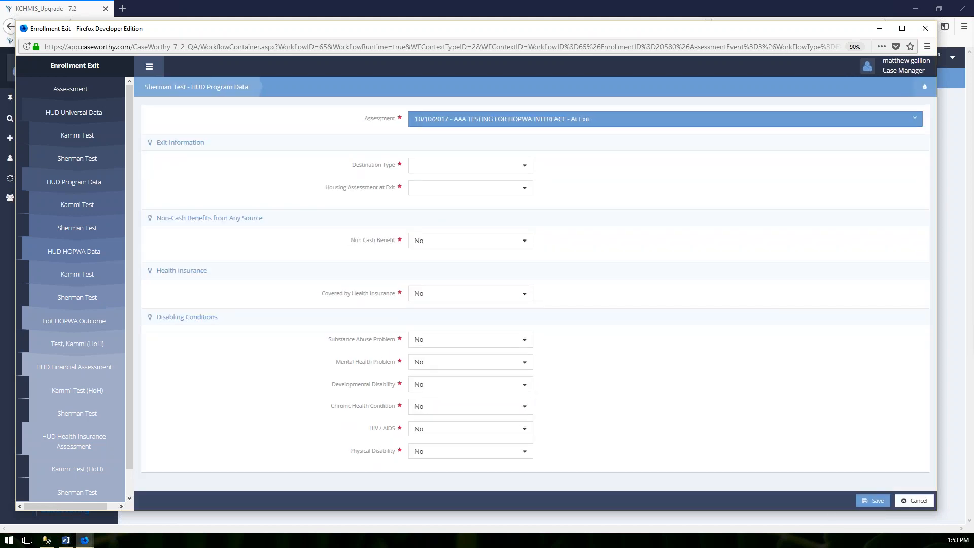
pyautogui.click(443, 170)
pyautogui.click(442, 202)
pyautogui.click(441, 187)
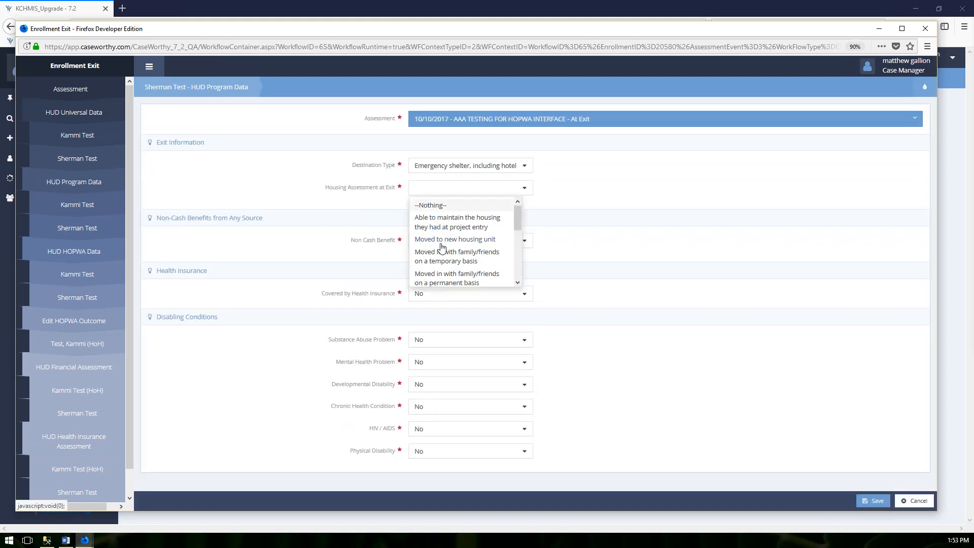
pyautogui.click(443, 241)
pyautogui.click(450, 210)
pyautogui.click(868, 501)
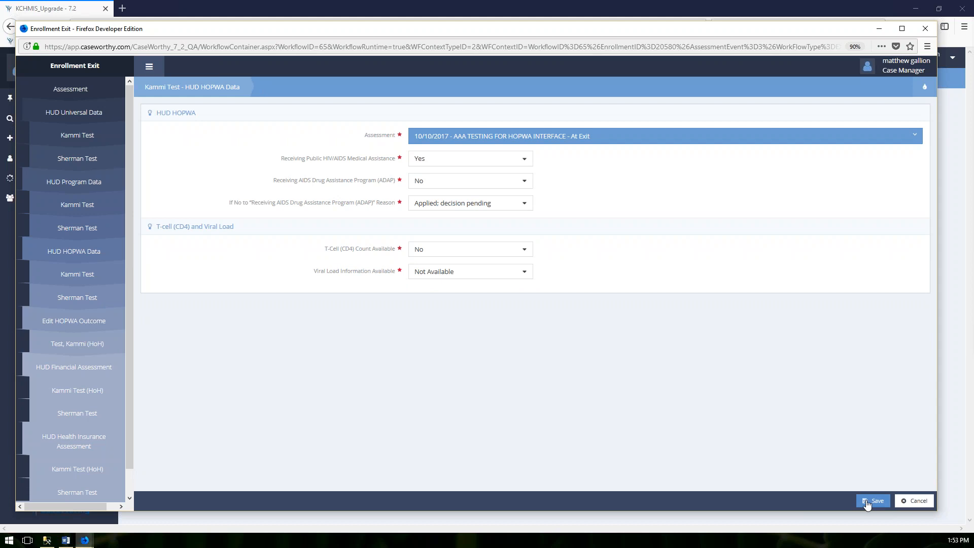
# Save the copied HUD HOPWA, financial and health insurance exit assessments for both family members.
pyautogui.click(868, 502)
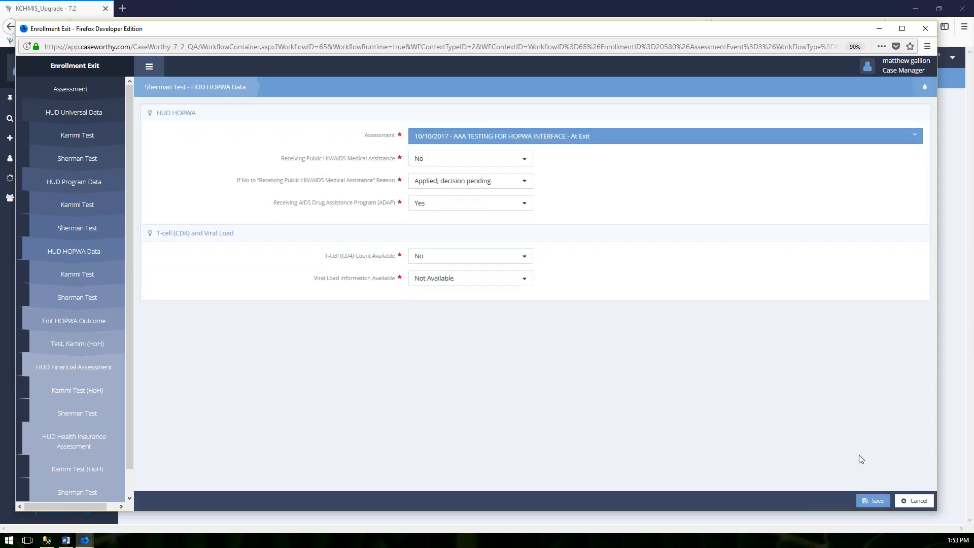
pyautogui.click(873, 504)
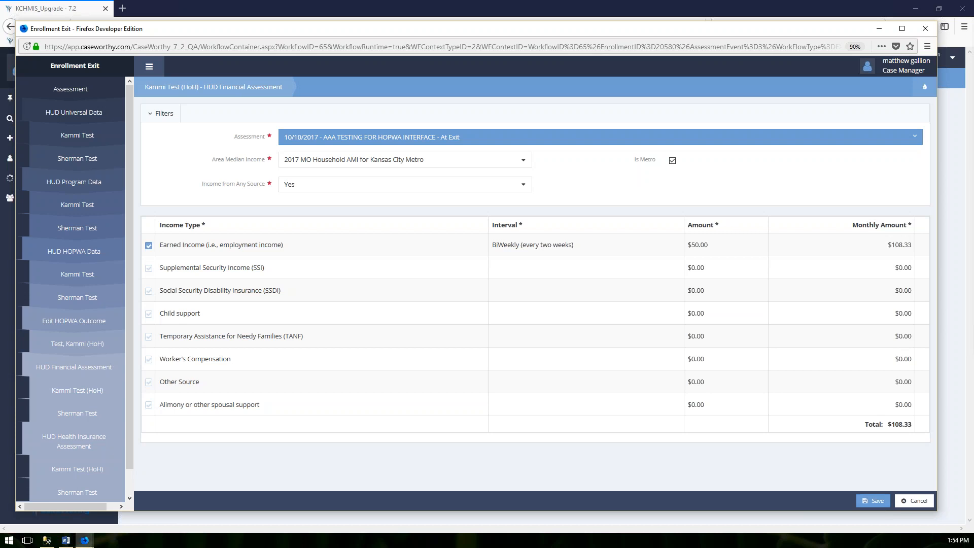
pyautogui.click(872, 500)
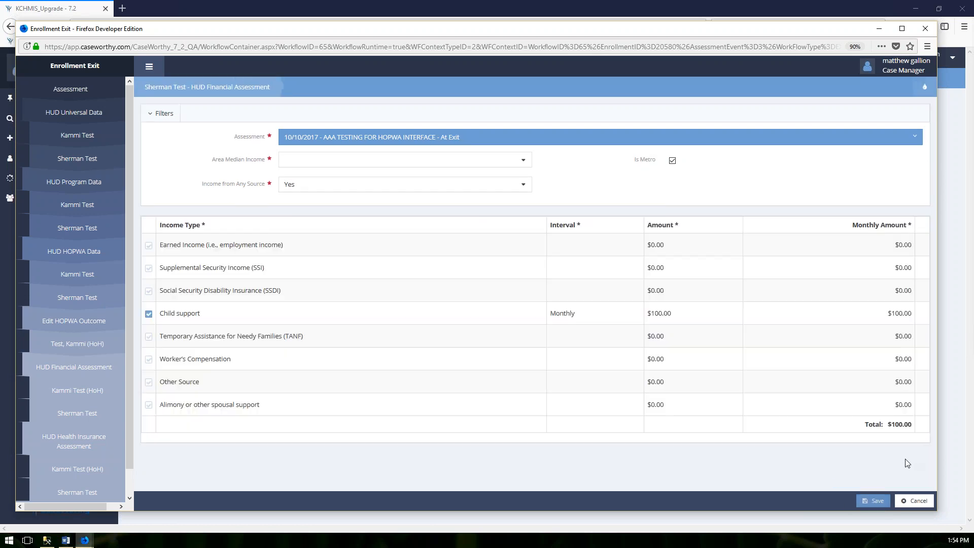
pyautogui.click(871, 502)
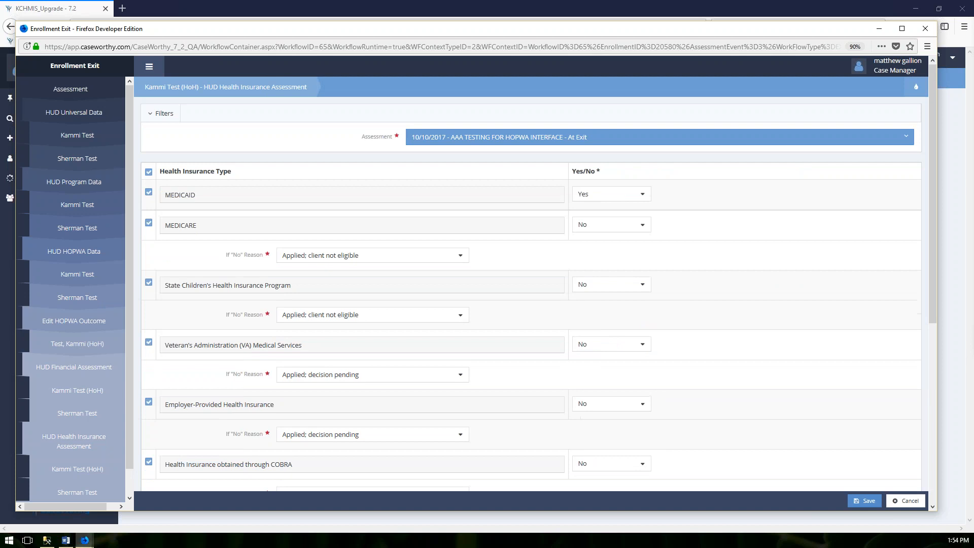
pyautogui.click(865, 501)
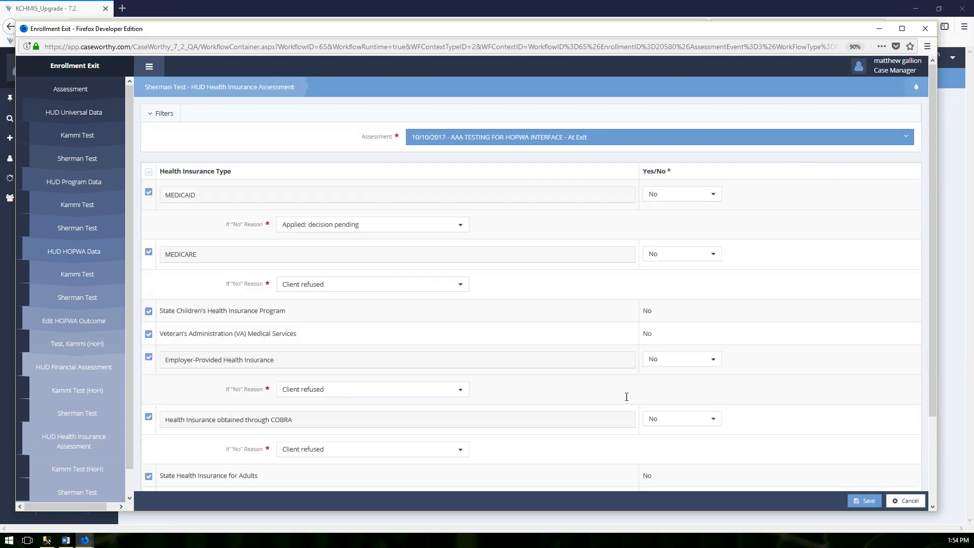
pyautogui.click(863, 502)
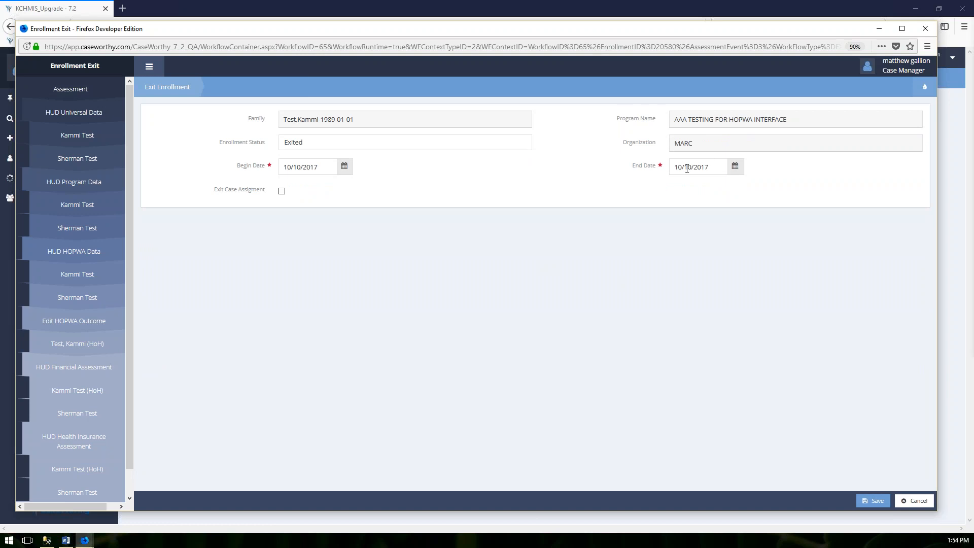
# Mark Exit Case Assignment on the enrollment exit, save it and finish the exit workflow.
pyautogui.click(283, 191)
pyautogui.click(875, 502)
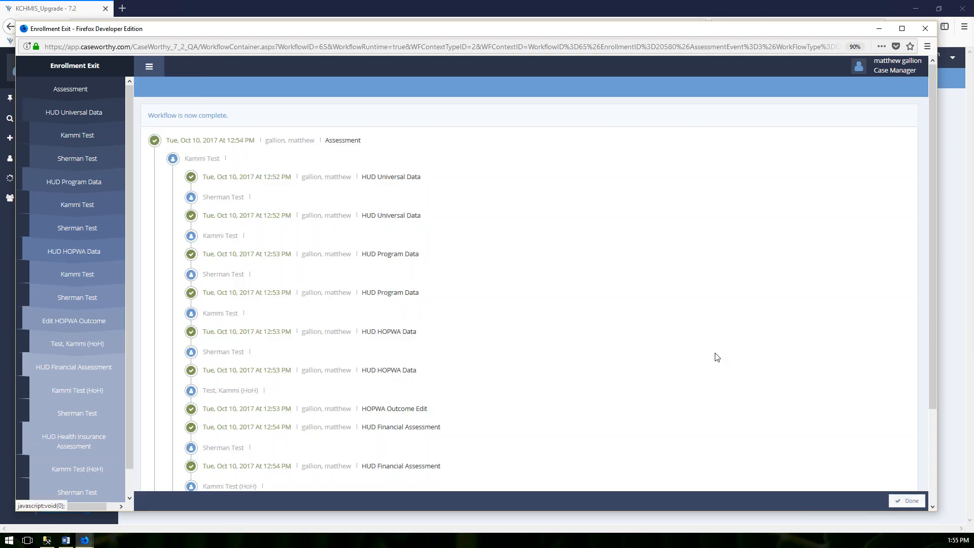
pyautogui.click(909, 502)
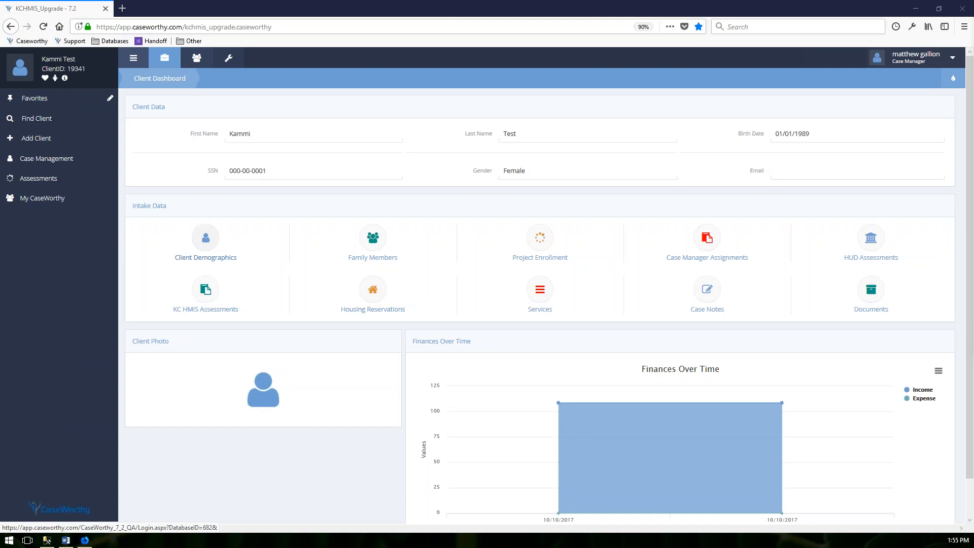
# View the client's project enrollments and open the Operational Reports dashboard in the reporting area.
pyautogui.click(538, 246)
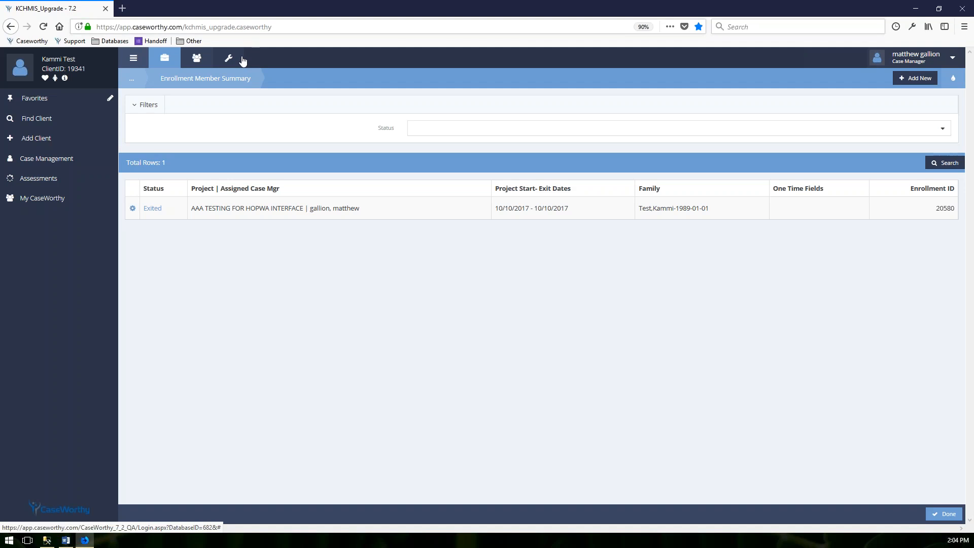
pyautogui.click(227, 61)
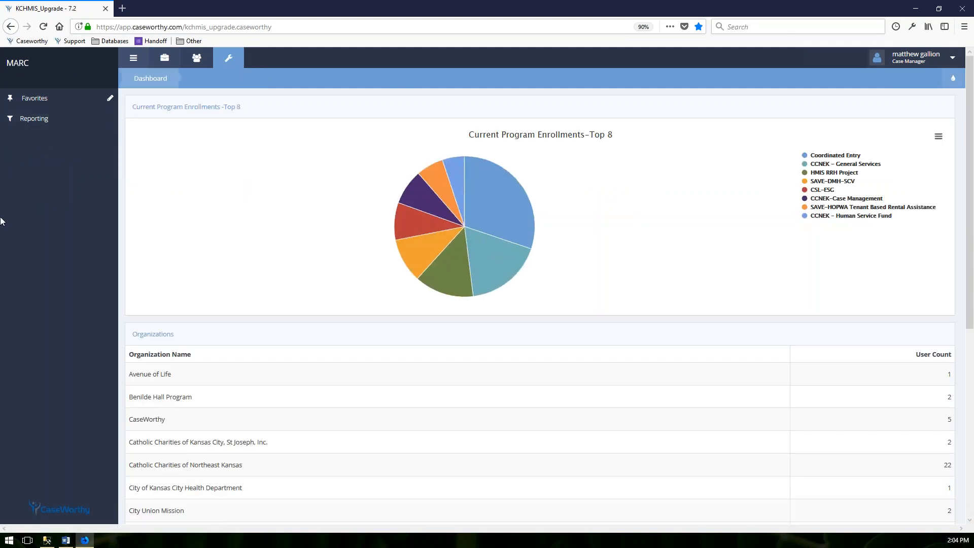
pyautogui.click(55, 123)
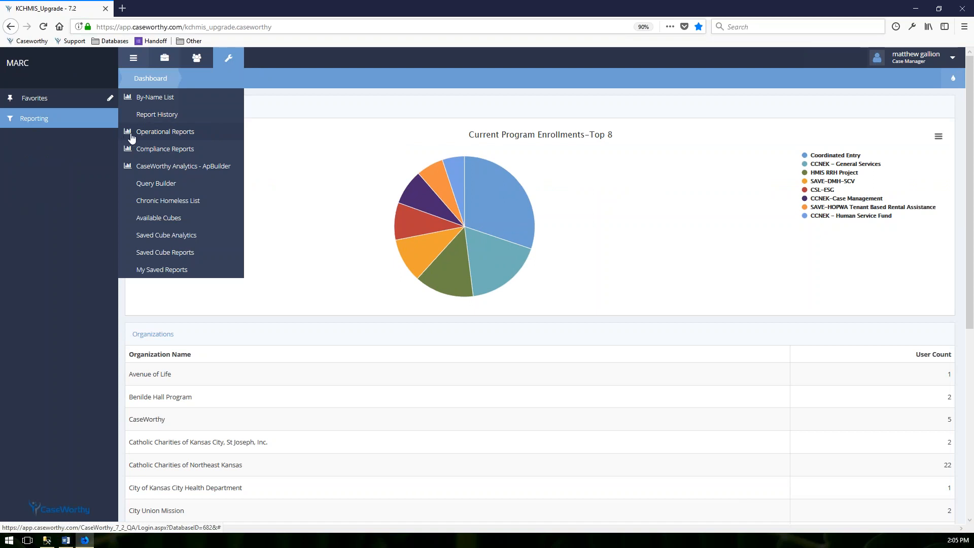
pyautogui.click(187, 133)
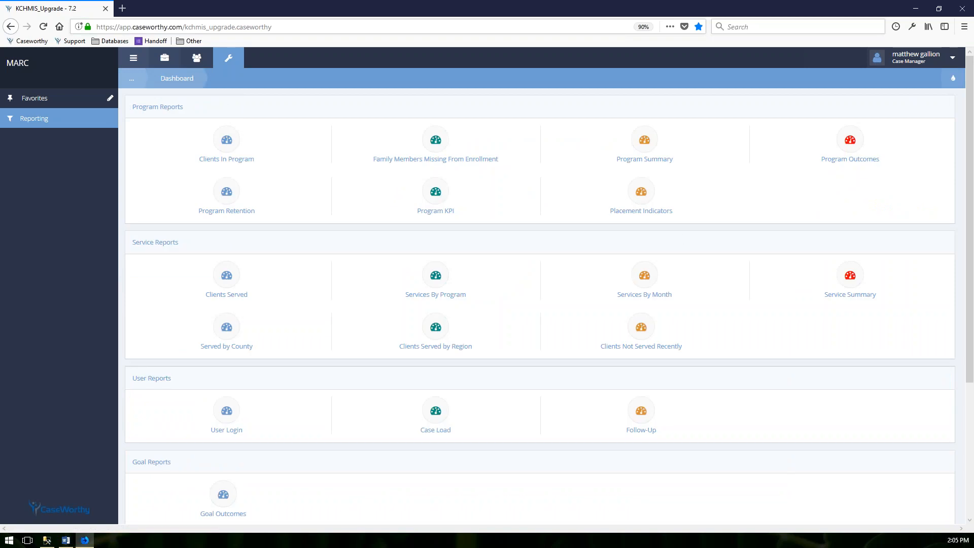
pyautogui.click(952, 79)
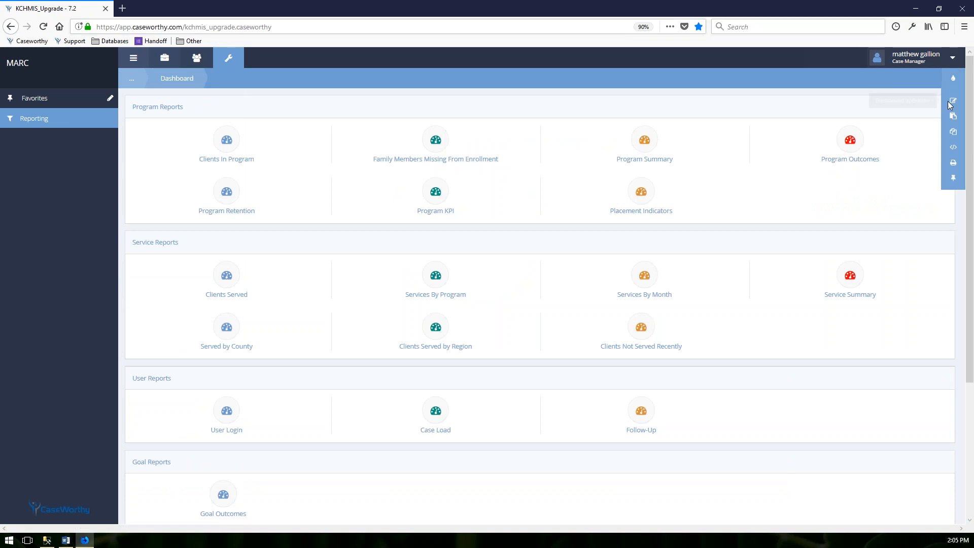
pyautogui.click(954, 133)
pyautogui.click(577, 317)
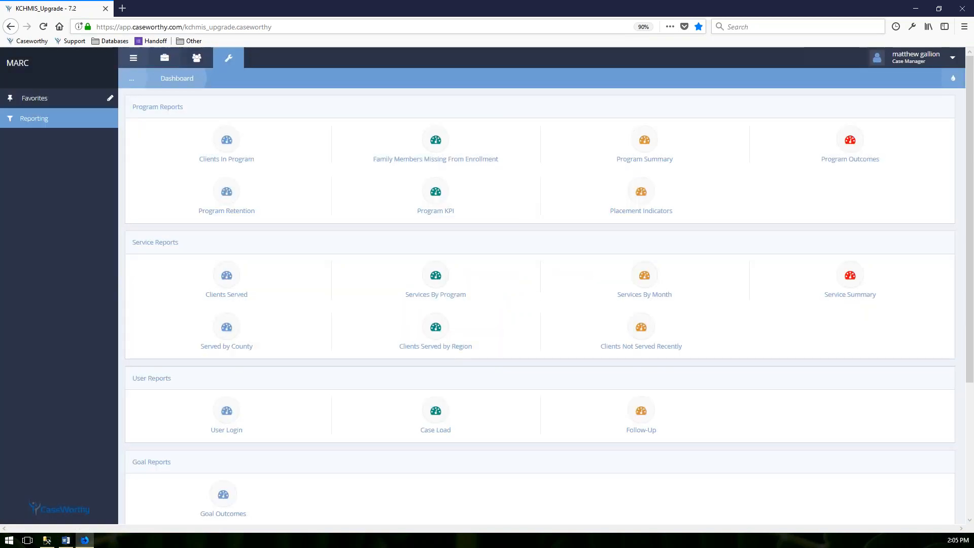
# Replace the reports dashboard with the StandardRe dashboard for the All Features role, searching by the dashboard key STandard.
pyautogui.click(953, 78)
pyautogui.click(955, 113)
pyautogui.write('STandard')
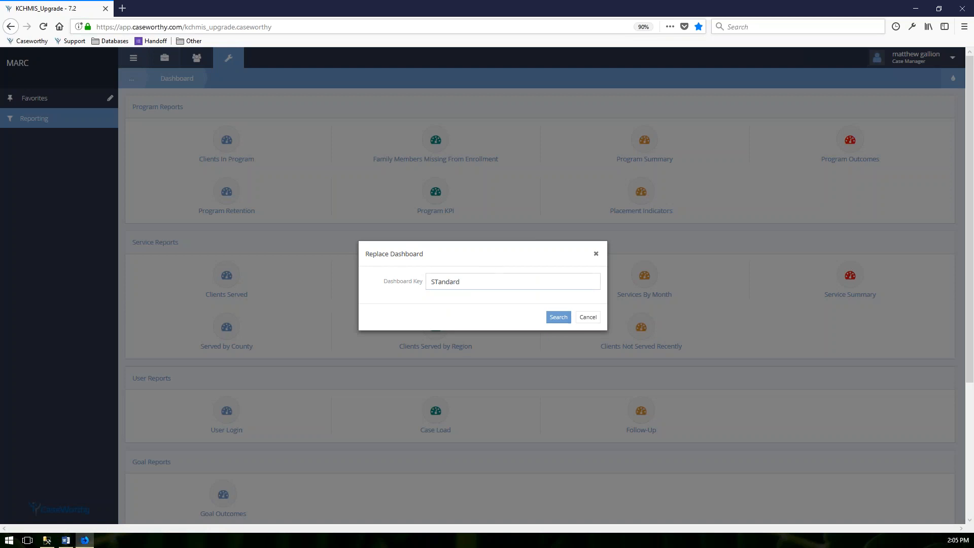
pyautogui.click(553, 321)
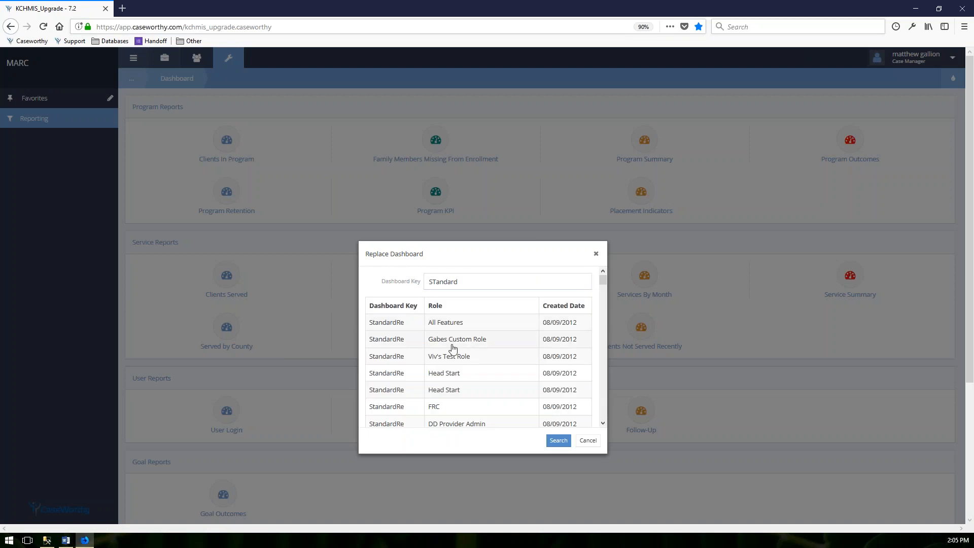
pyautogui.click(448, 324)
pyautogui.click(507, 243)
pyautogui.click(589, 441)
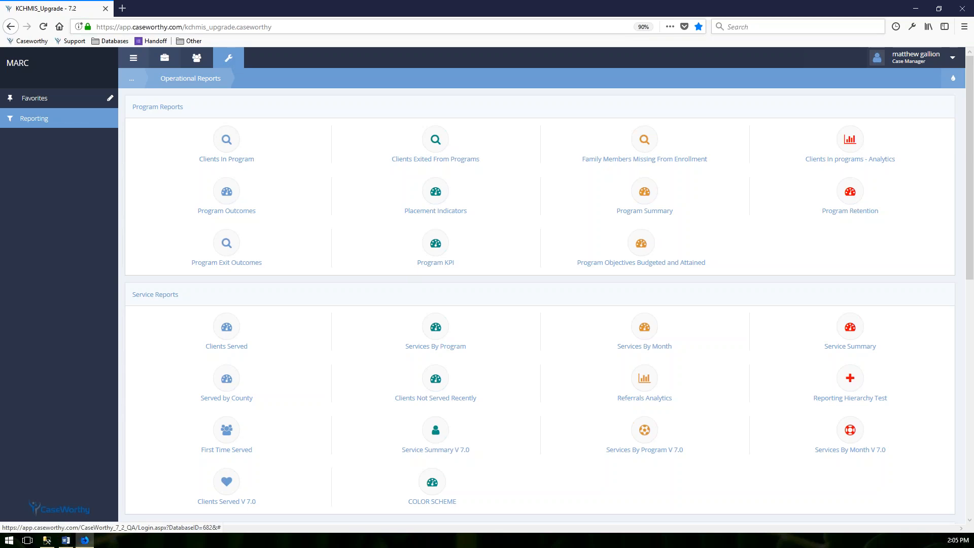
# Open the Clients In Program operational report and add AAA TESTING FOR HOPWA INTERFACE to its program filter.
pyautogui.click(46, 121)
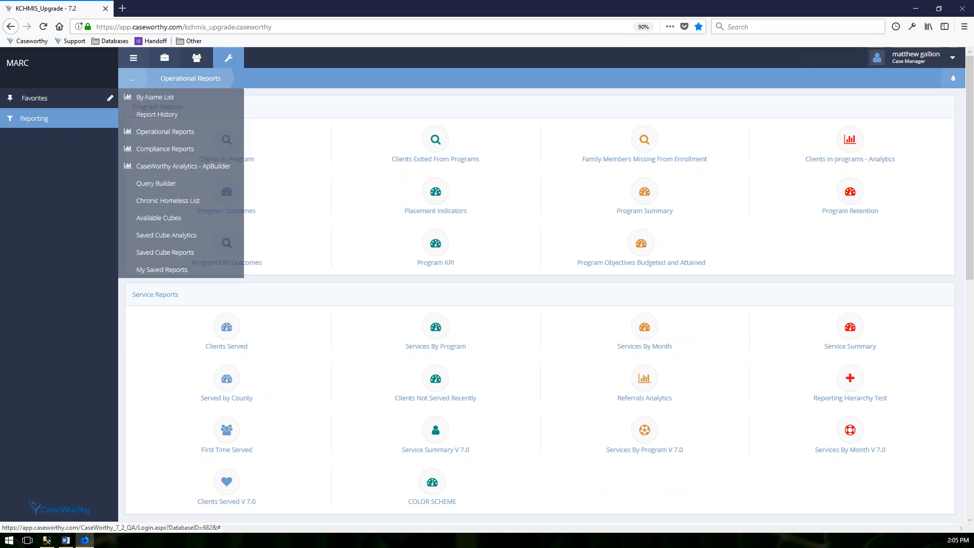
pyautogui.click(182, 136)
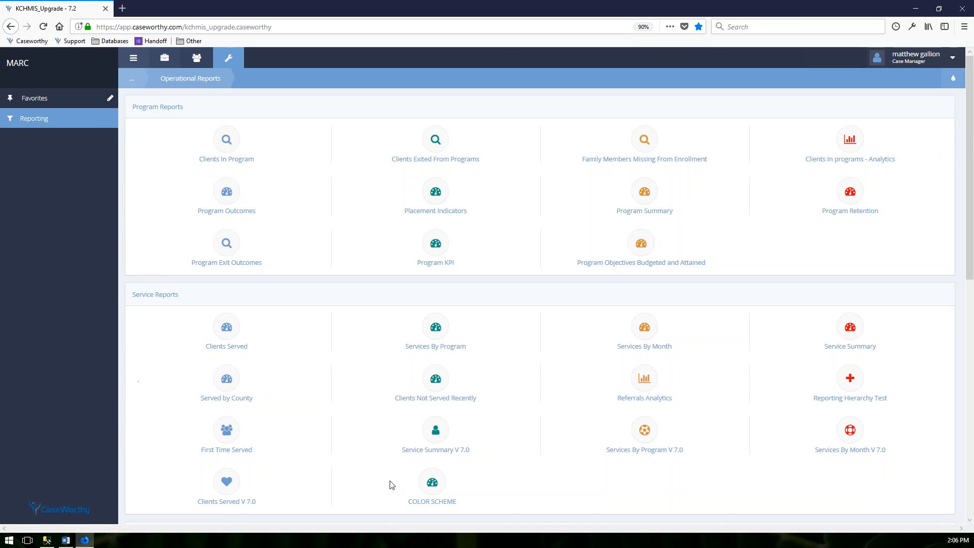
pyautogui.click(228, 144)
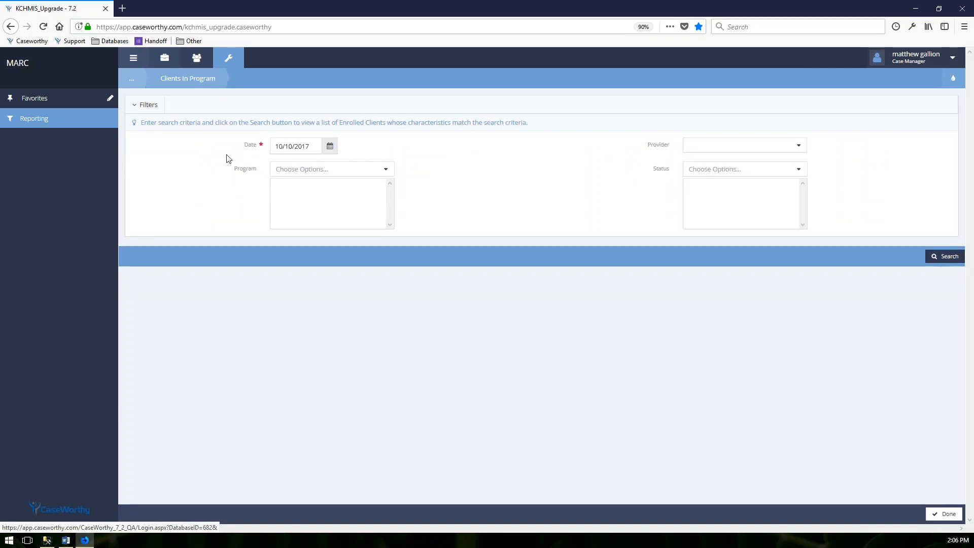
pyautogui.click(384, 173)
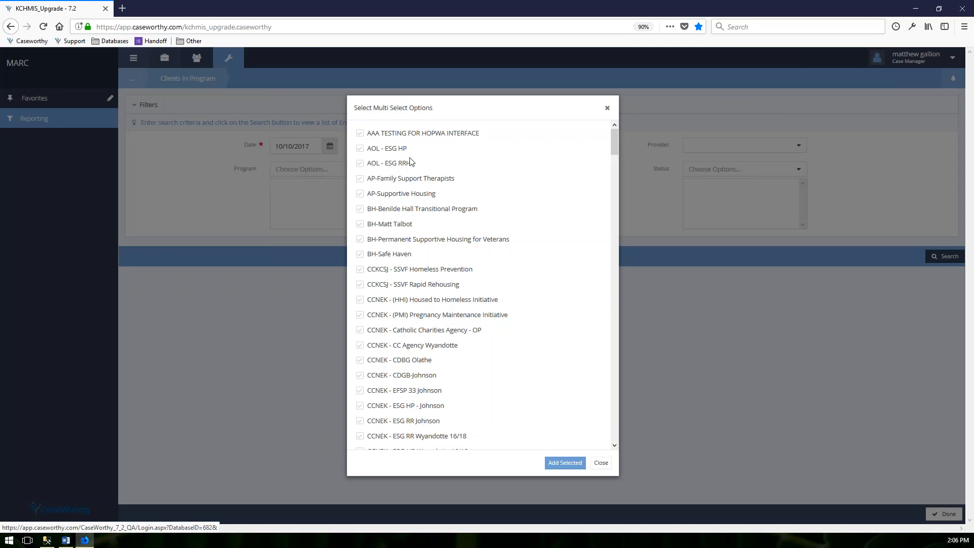
pyautogui.click(360, 133)
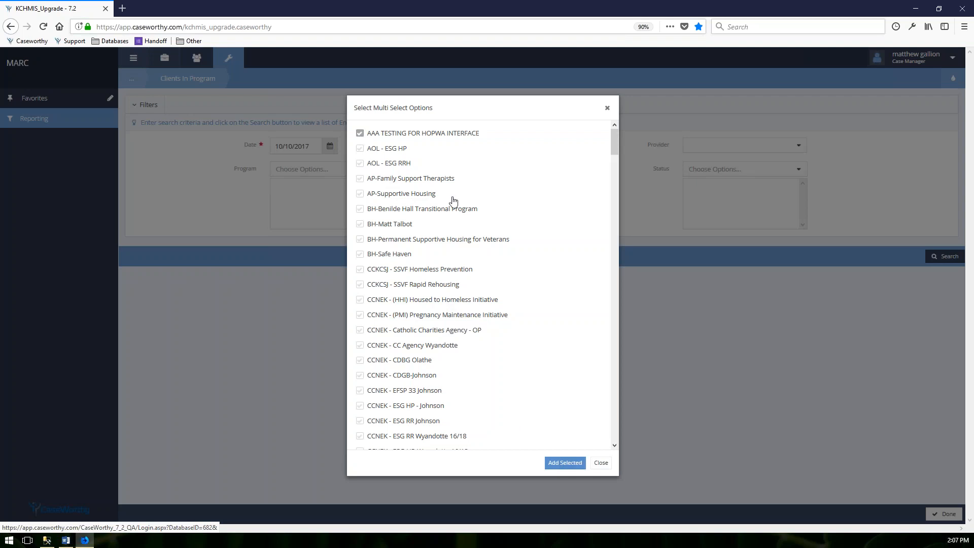
pyautogui.click(565, 463)
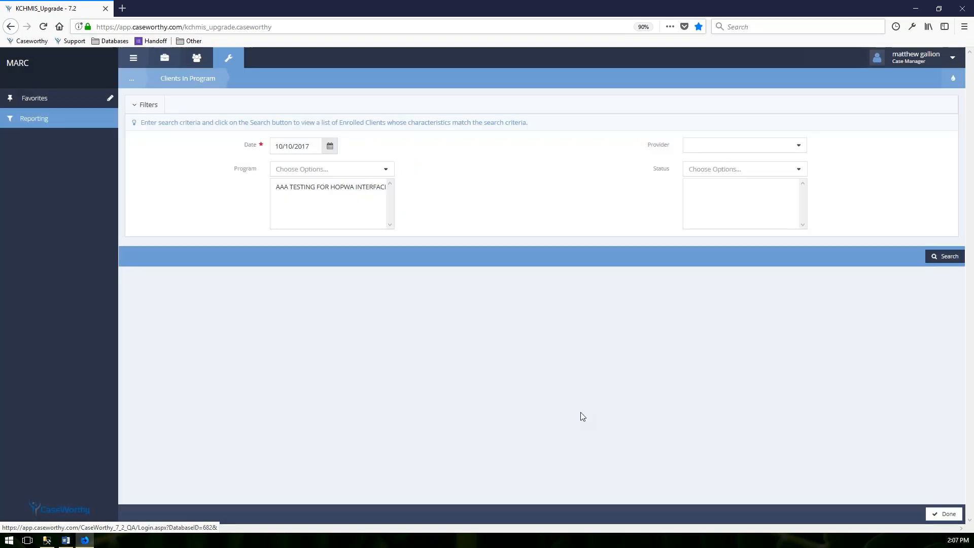
# Check the provider and status filter options, run the Clients In Program search without them and review the listed enrollments.
pyautogui.click(804, 151)
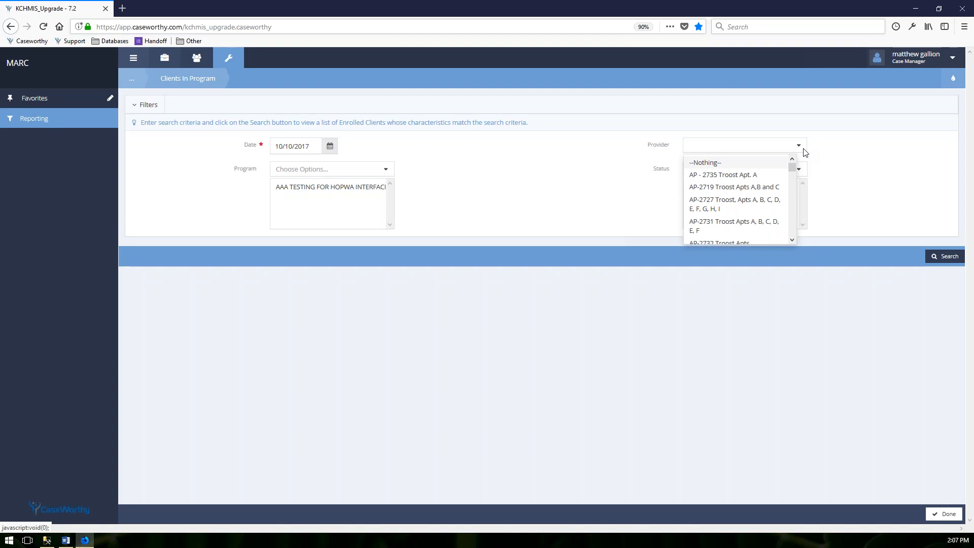
pyautogui.click(799, 169)
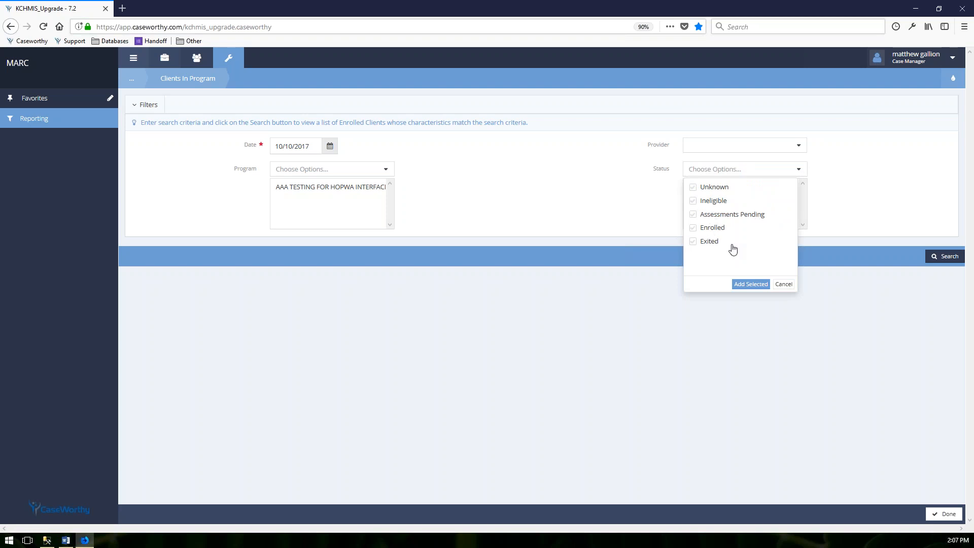
pyautogui.click(784, 285)
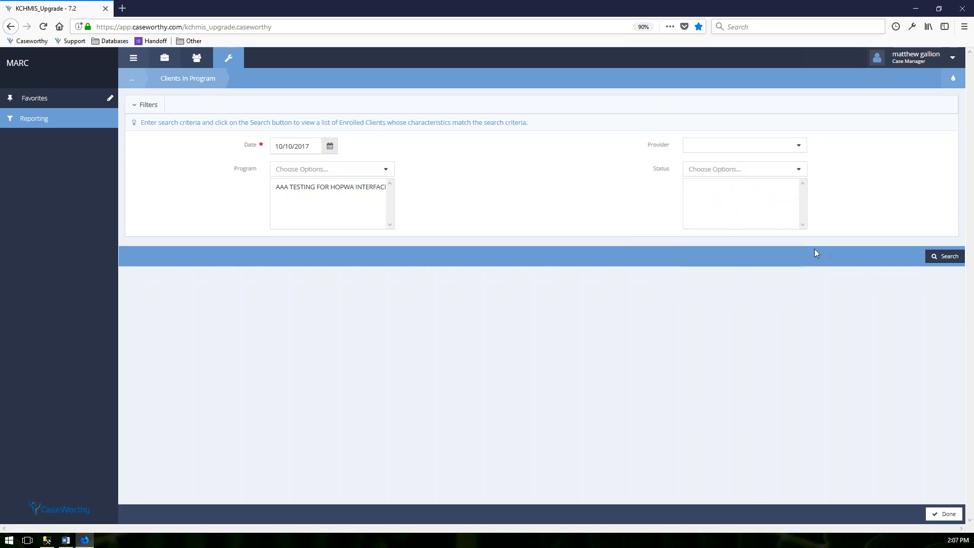
pyautogui.click(950, 257)
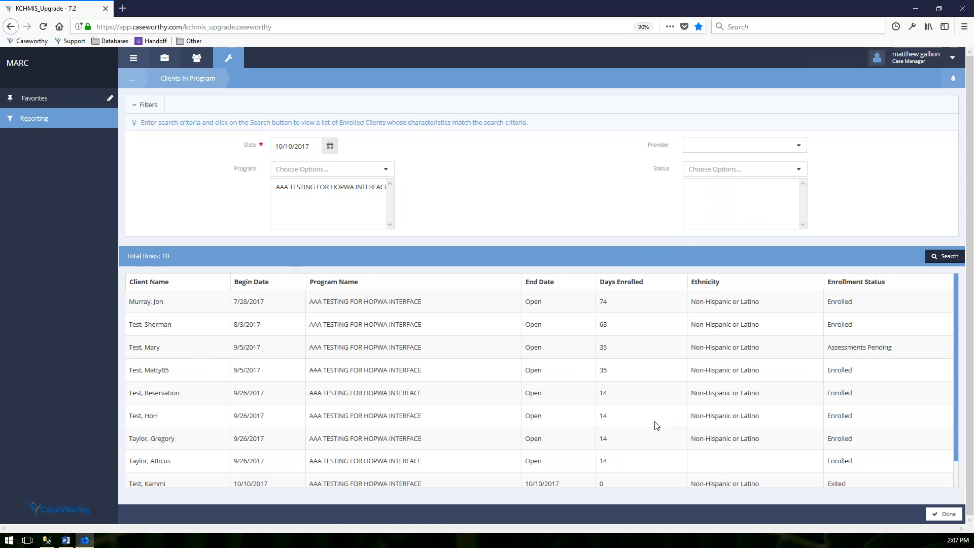
pyautogui.scroll(-1, 644, 425)
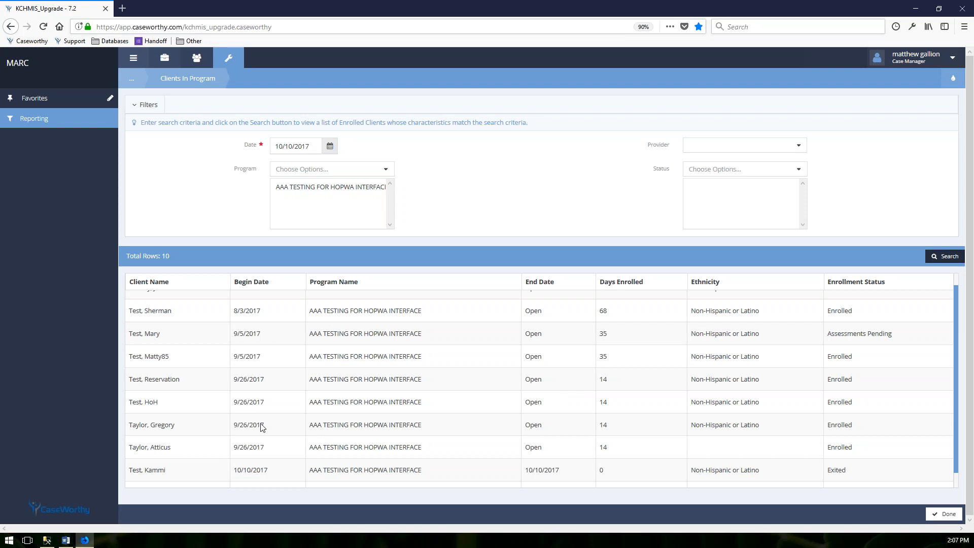
pyautogui.scroll(-1, 256, 427)
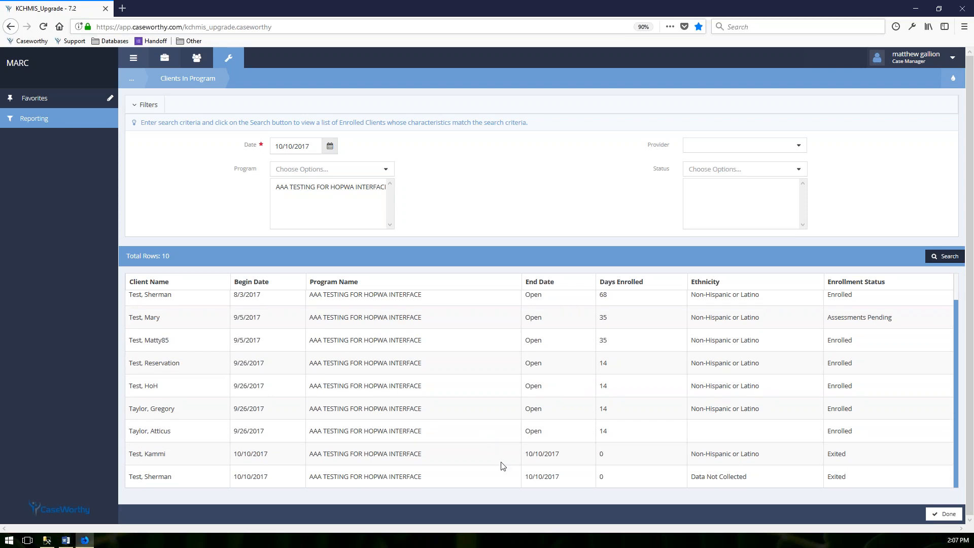
pyautogui.scroll(1, 212, 297)
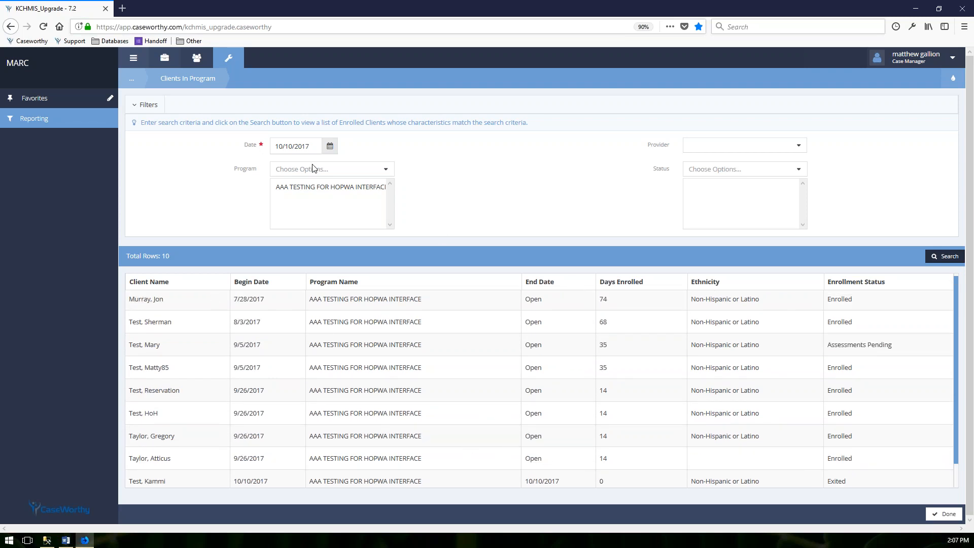
pyautogui.scroll(-1, 506, 413)
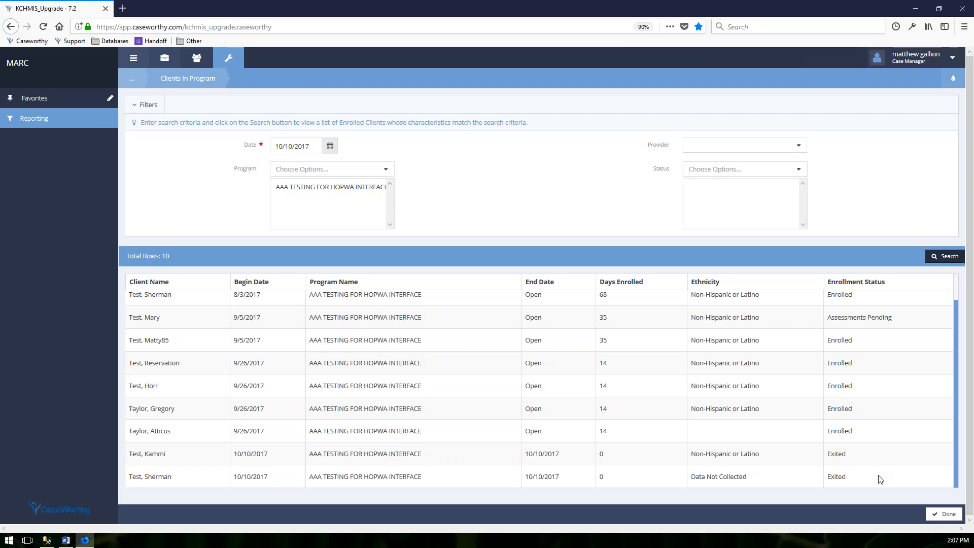
pyautogui.scroll(2, 880, 480)
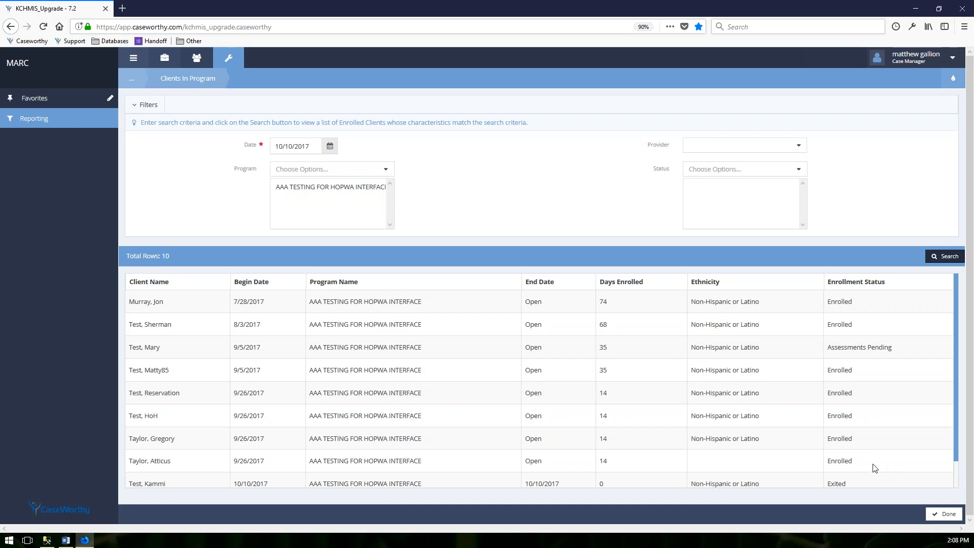
# Rerun the report for the Assessments Pending status with the program filter removed, and return to the reports dashboard.
pyautogui.click(743, 172)
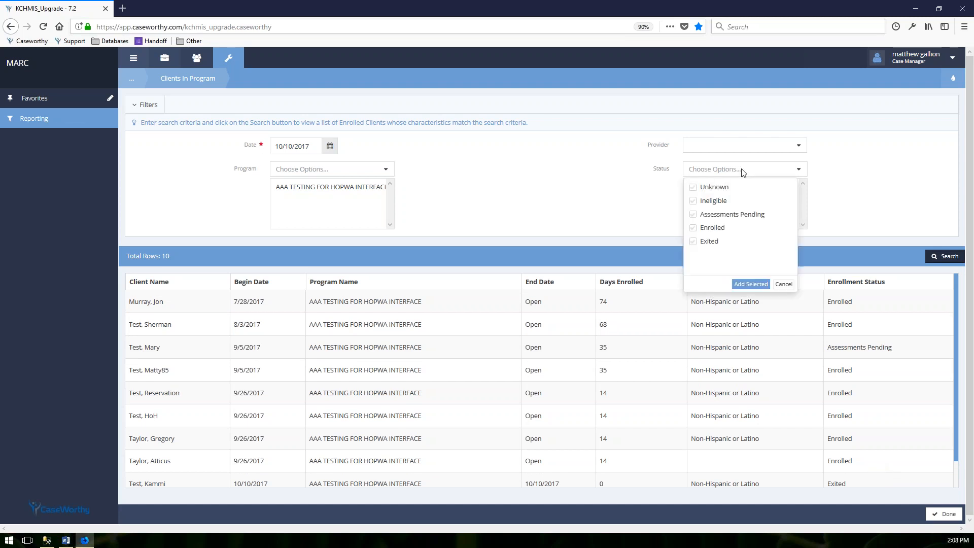
pyautogui.click(723, 215)
pyautogui.click(751, 284)
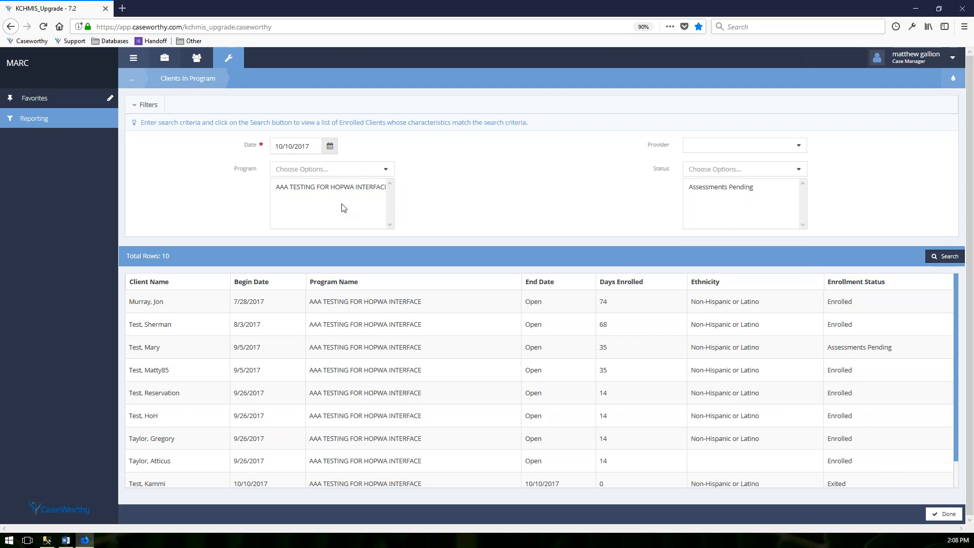
pyautogui.click(363, 187)
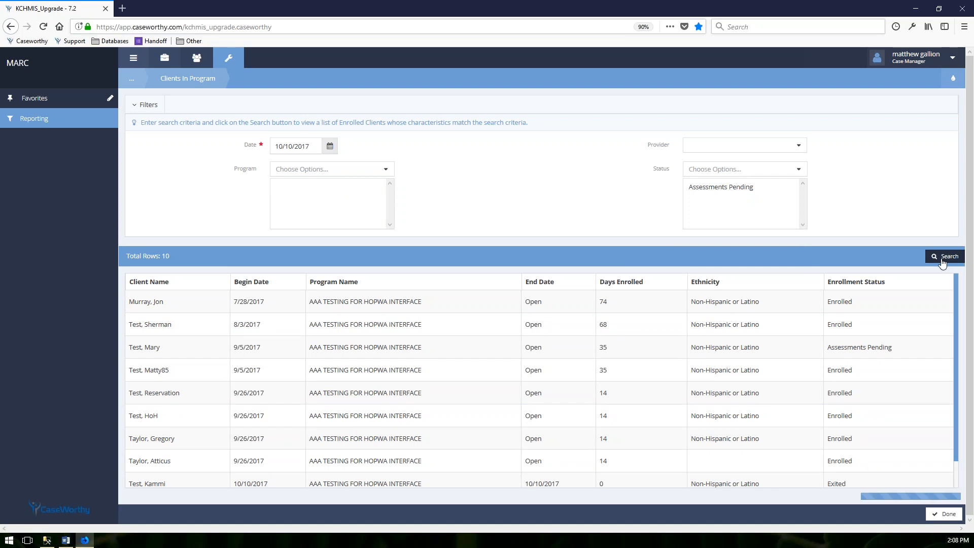
pyautogui.click(922, 261)
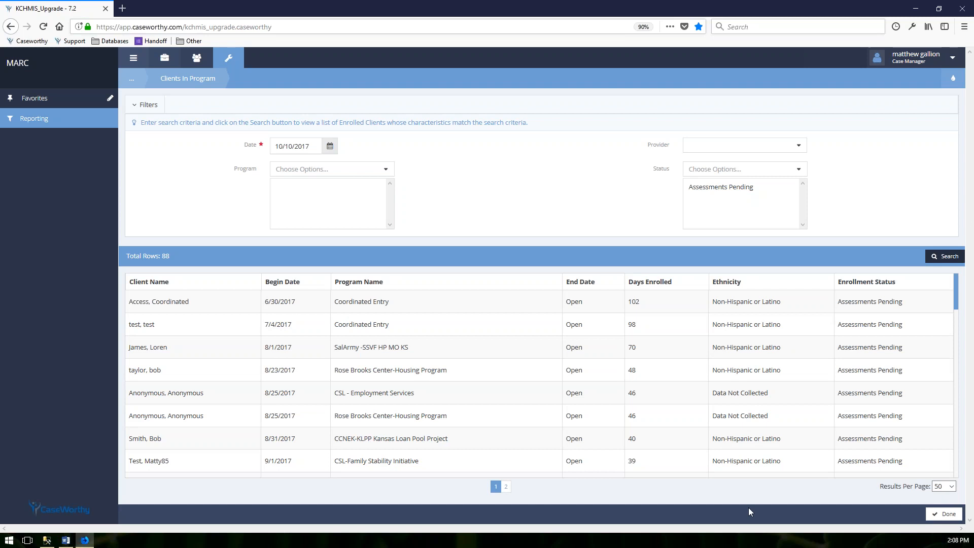
pyautogui.click(943, 515)
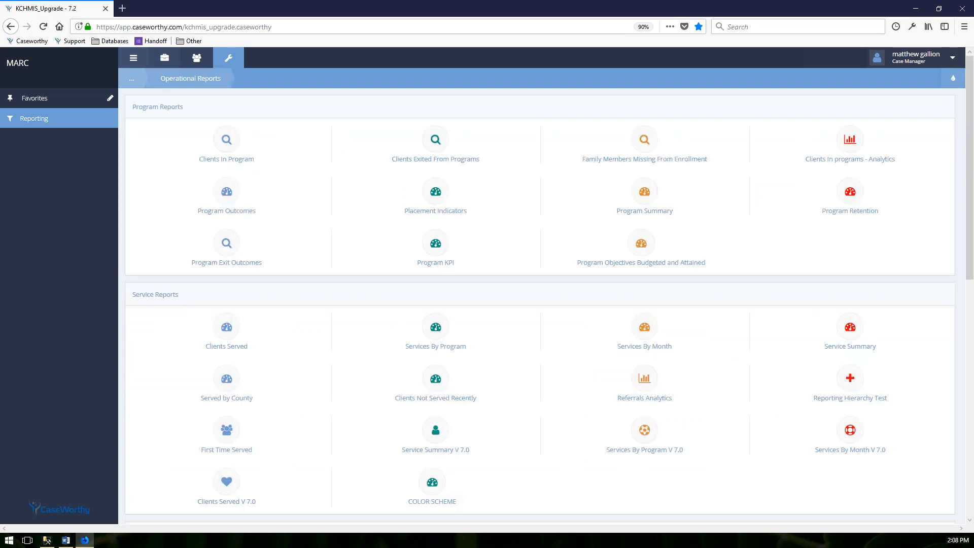
# Run the Clients Exited From Programs report for 07/12/2017 through 10/10/2017, review the exits and their exit types, and close it.
pyautogui.click(447, 154)
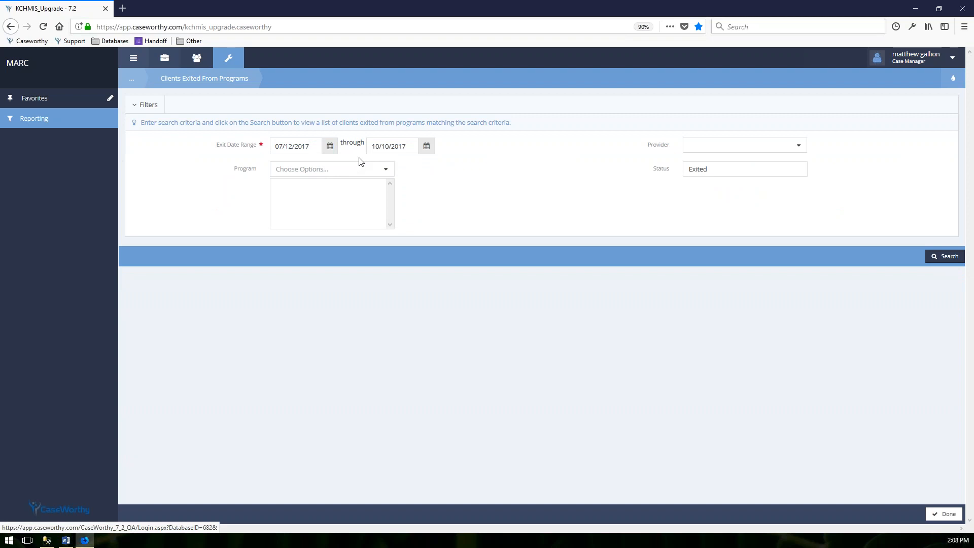
pyautogui.click(945, 256)
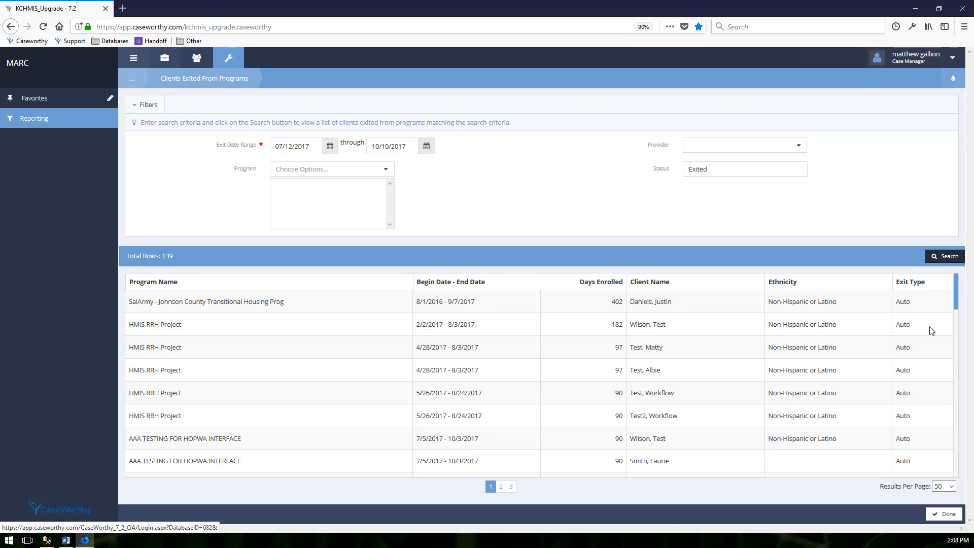
pyautogui.moveTo(615, 392); pyautogui.dragTo(880, 363)
pyautogui.scroll(-2, 620, 397)
pyautogui.scroll(-2, 620, 397)
pyautogui.click(880, 364)
pyautogui.scroll(1, 657, 406)
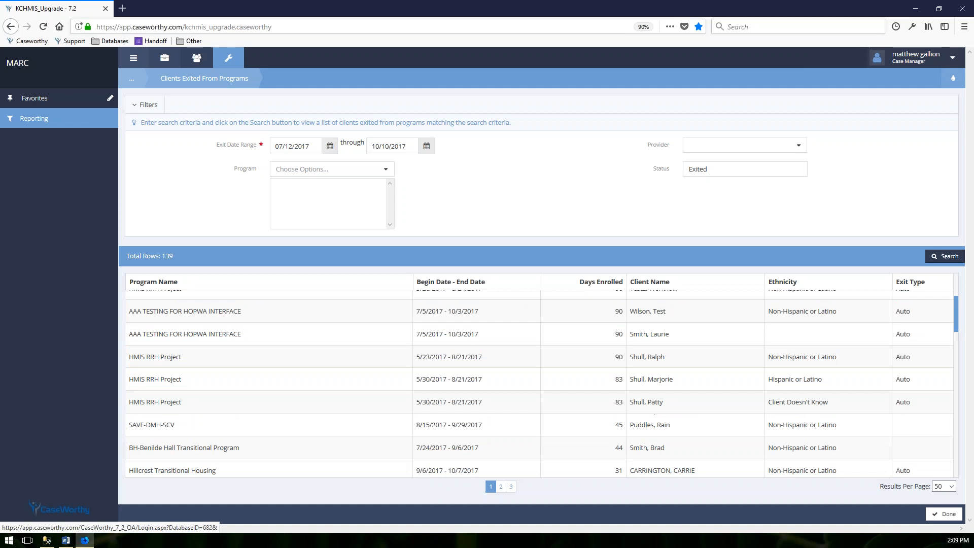
pyautogui.scroll(2, 654, 401)
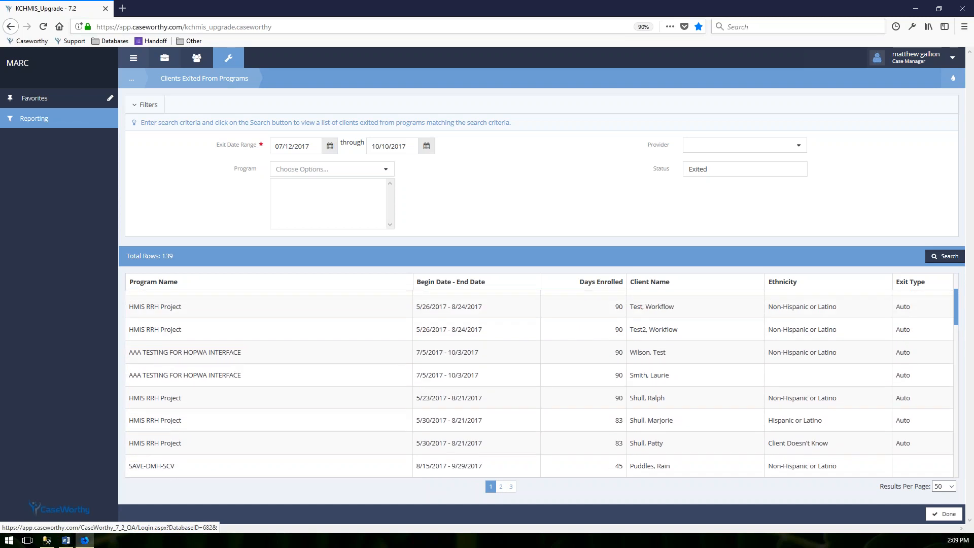
pyautogui.scroll(3, 653, 401)
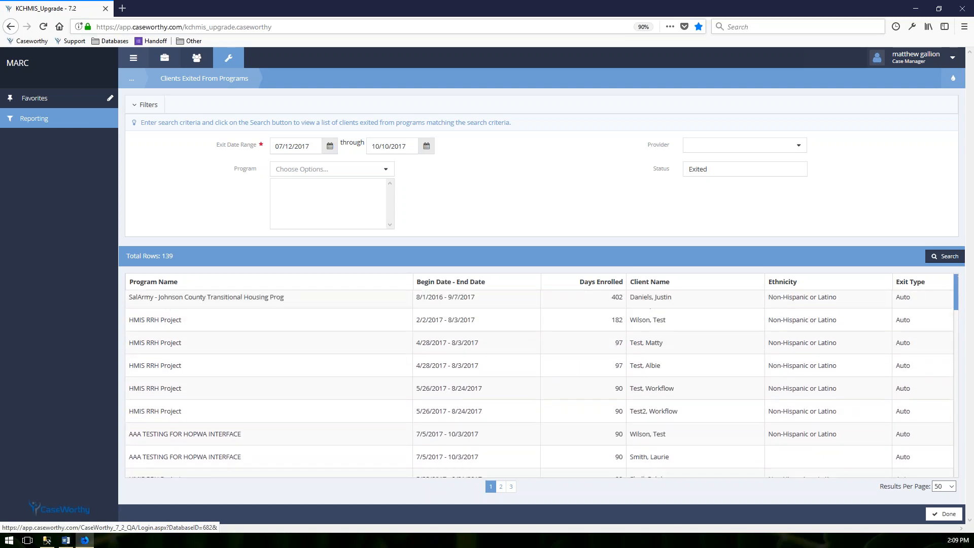
pyautogui.click(943, 515)
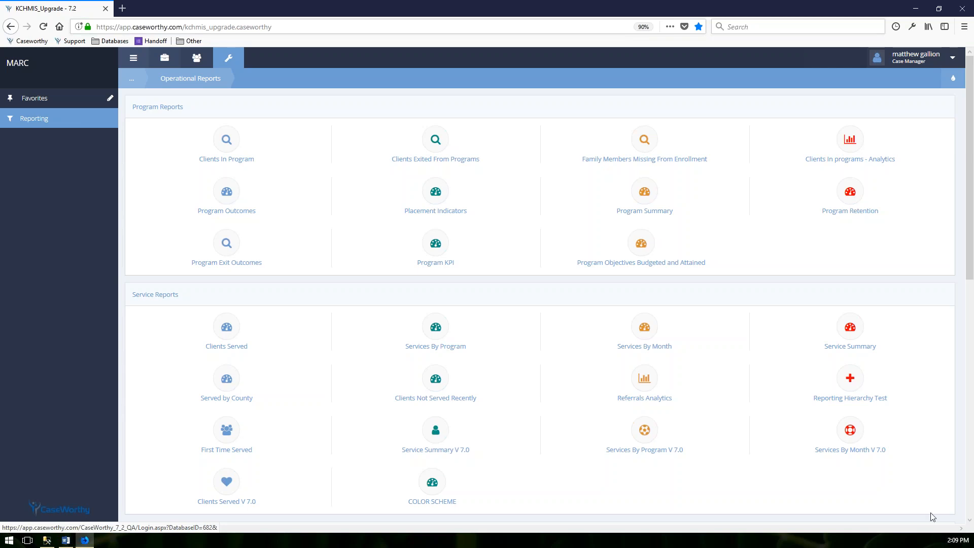
# Run the Family Members Missing From Enrollment report for AAA TESTING FOR HOPWA INTERFACE, examine the most recent family enrollment's row and close the report.
pyautogui.click(646, 146)
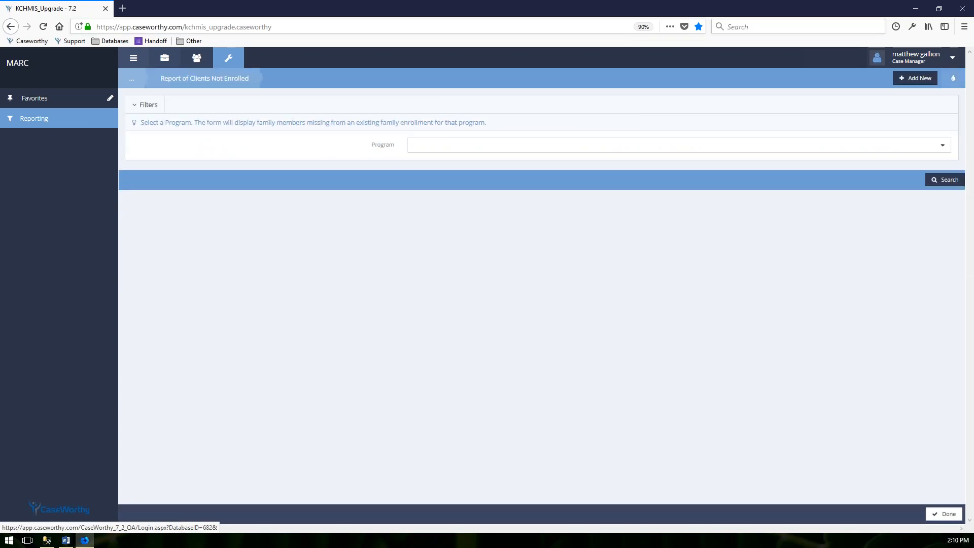
pyautogui.click(647, 144)
pyautogui.click(459, 180)
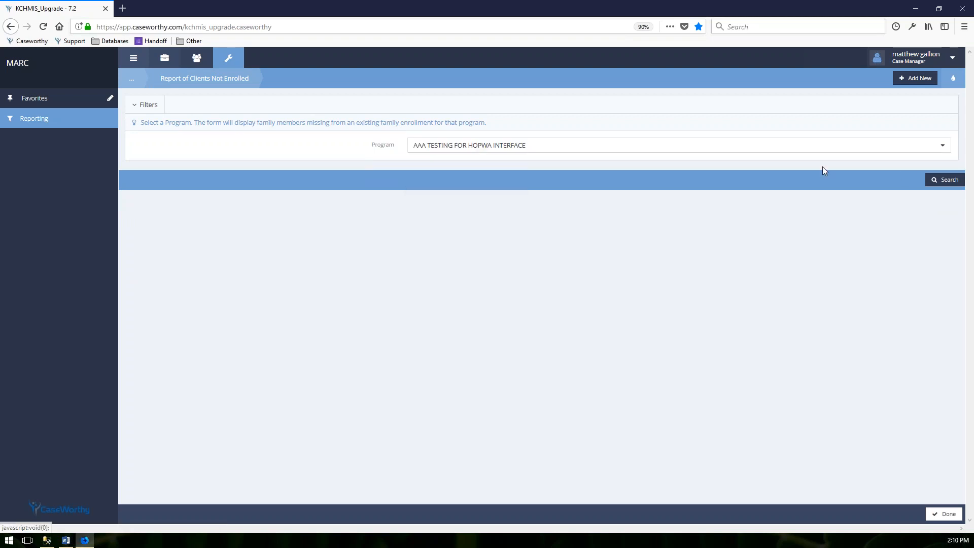
pyautogui.click(934, 180)
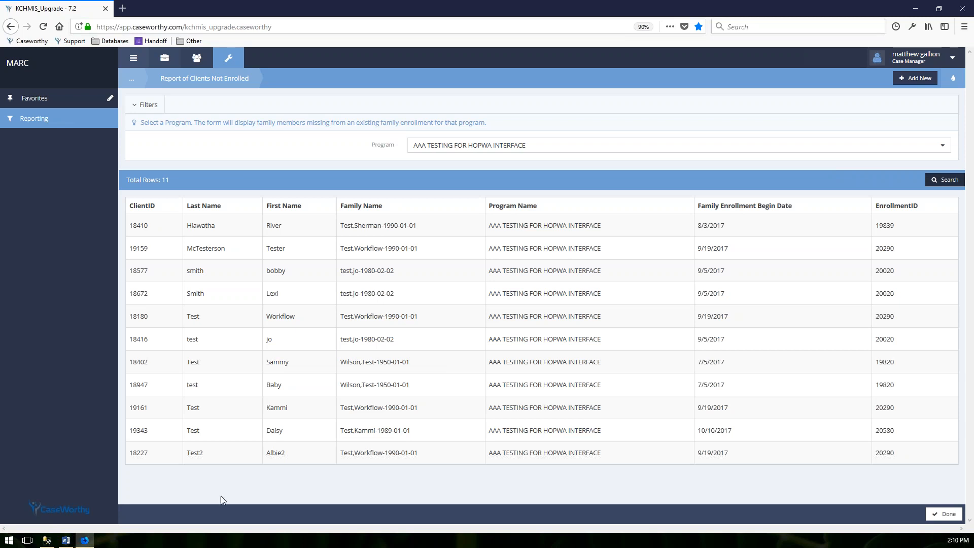
pyautogui.moveTo(125, 438); pyautogui.dragTo(918, 438)
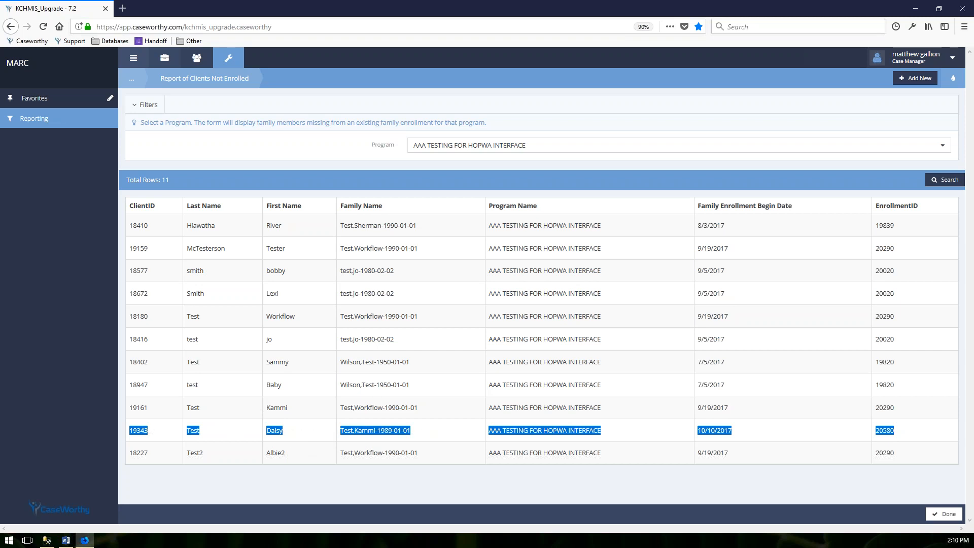
pyautogui.click(299, 438)
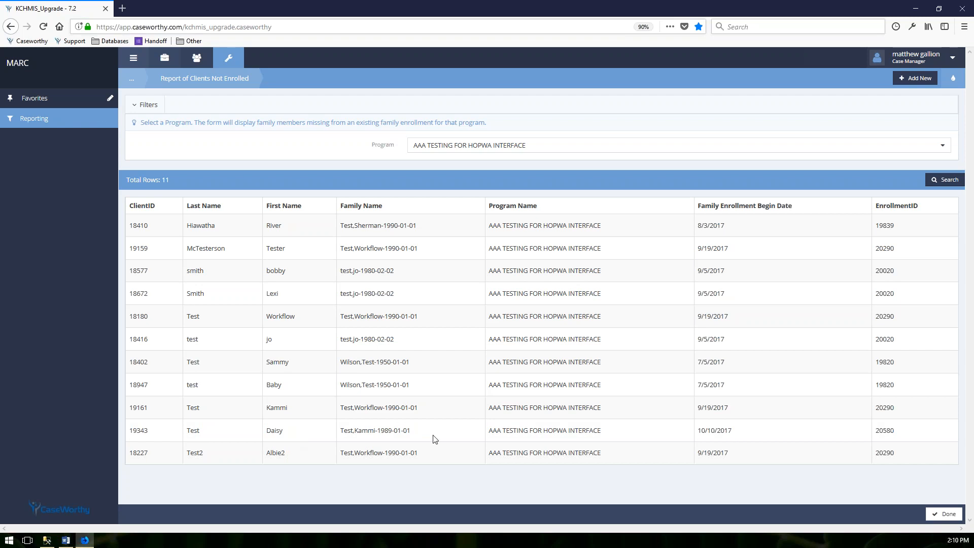
pyautogui.click(948, 514)
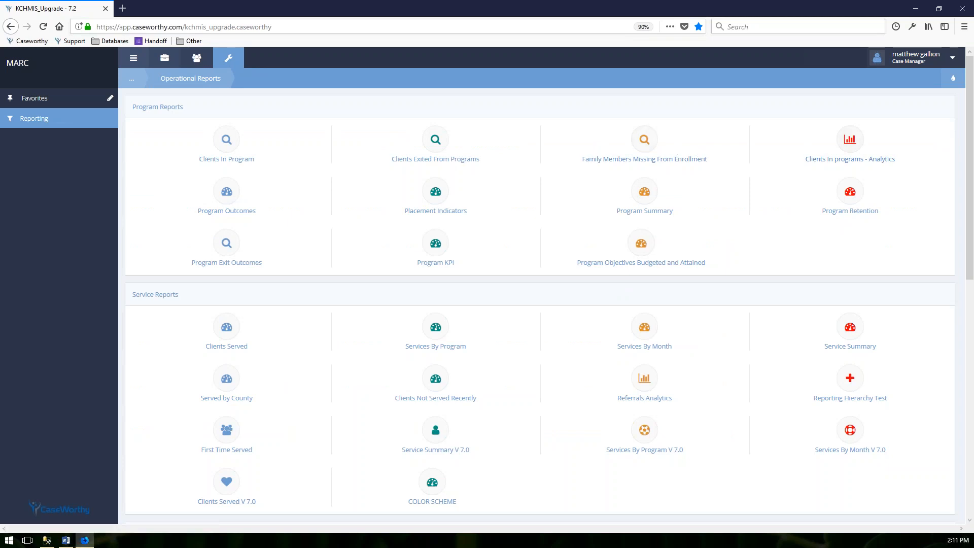
# Run the Clients in programs - Analytics report and move Veteran Status, Ethnicity and Gender from the pivot's columns to its rows.
pyautogui.click(864, 150)
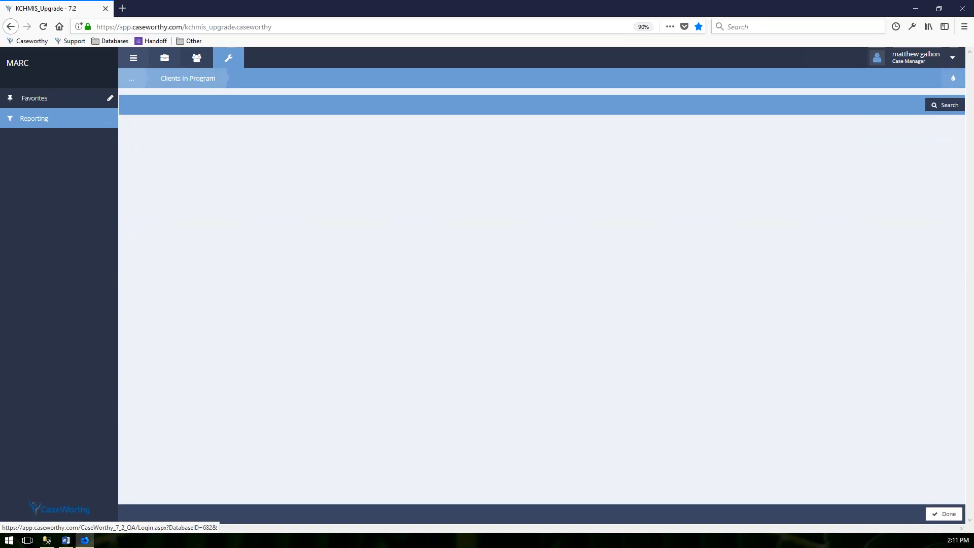
pyautogui.click(947, 108)
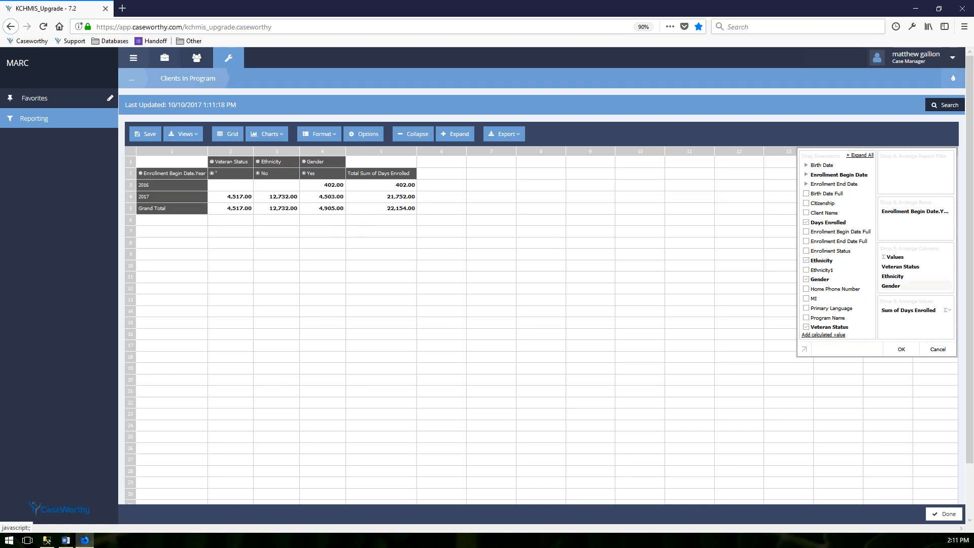
pyautogui.moveTo(903, 269); pyautogui.dragTo(906, 223)
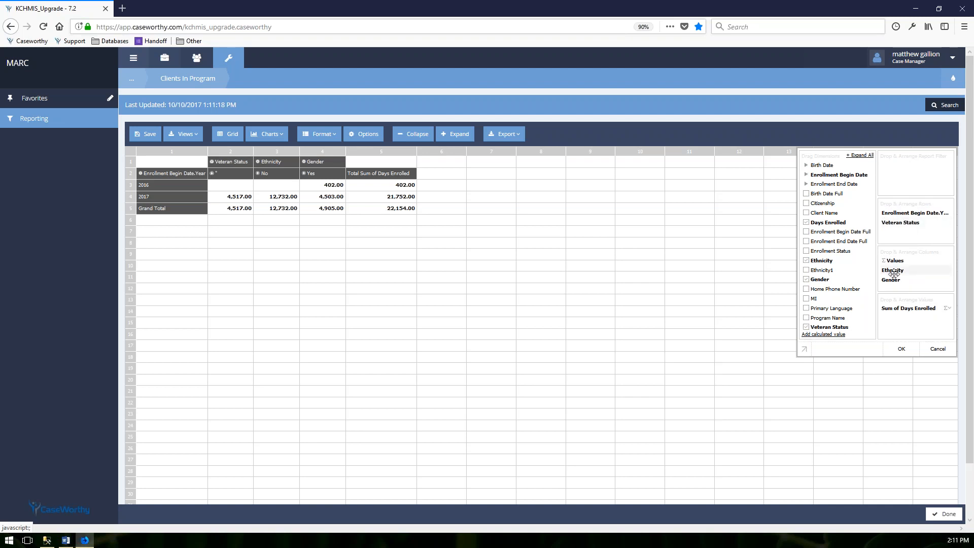
pyautogui.moveTo(894, 270); pyautogui.dragTo(906, 225)
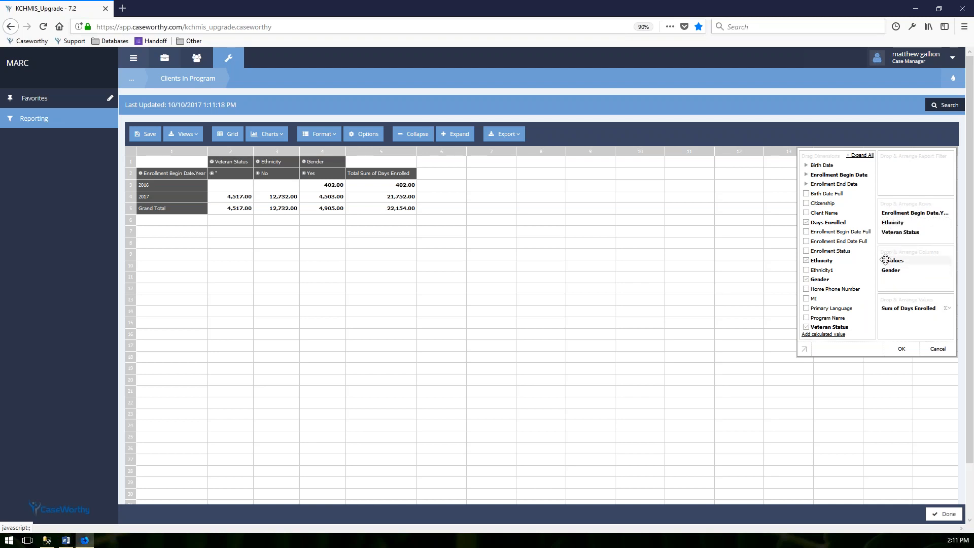
pyautogui.moveTo(889, 270); pyautogui.dragTo(899, 240)
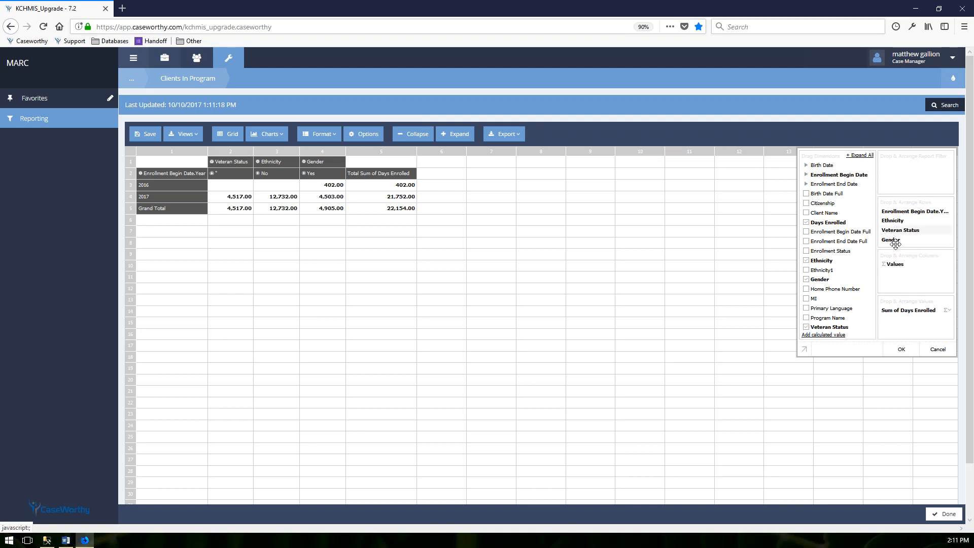
pyautogui.click(902, 351)
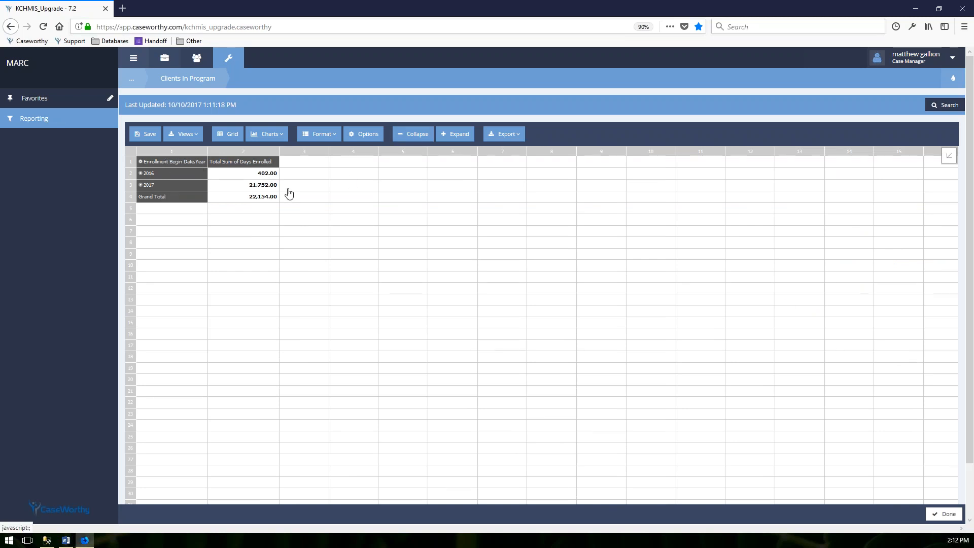
# Expand all pivot levels to review the breakdown, check the field layout without changing it, and close the analytics report.
pyautogui.click(451, 137)
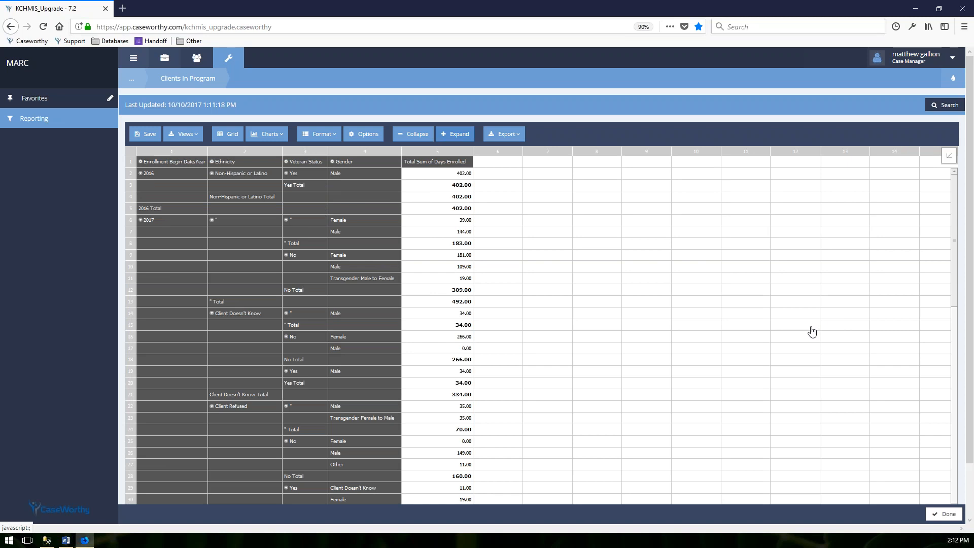
pyautogui.click(949, 156)
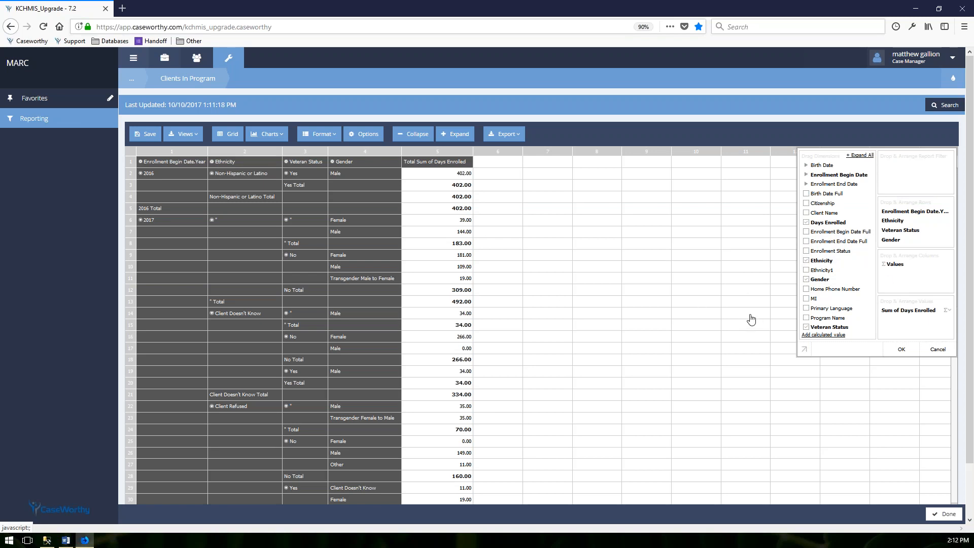
pyautogui.click(933, 350)
pyautogui.click(944, 514)
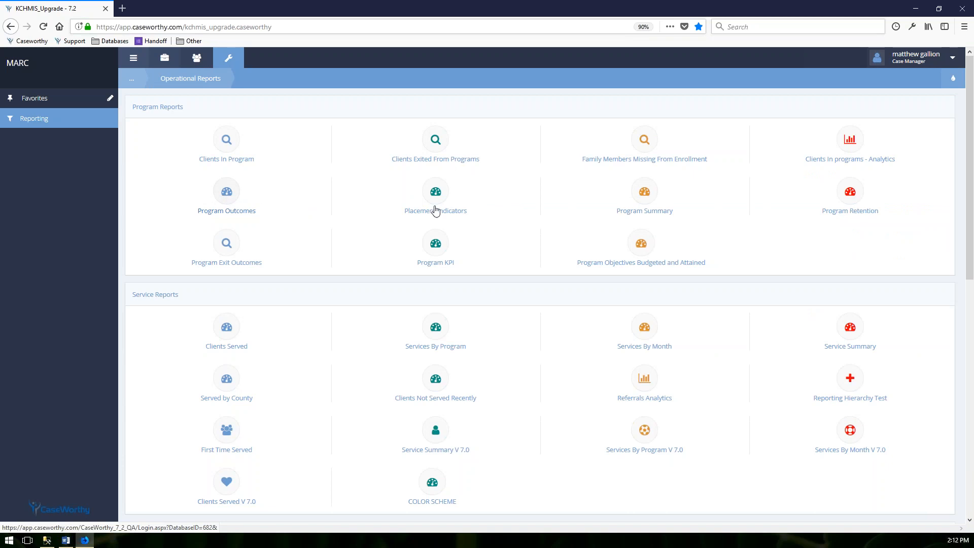
# Open the Program Summary report and set its period from 08/01/2017 to 10/10/2017.
pyautogui.click(645, 196)
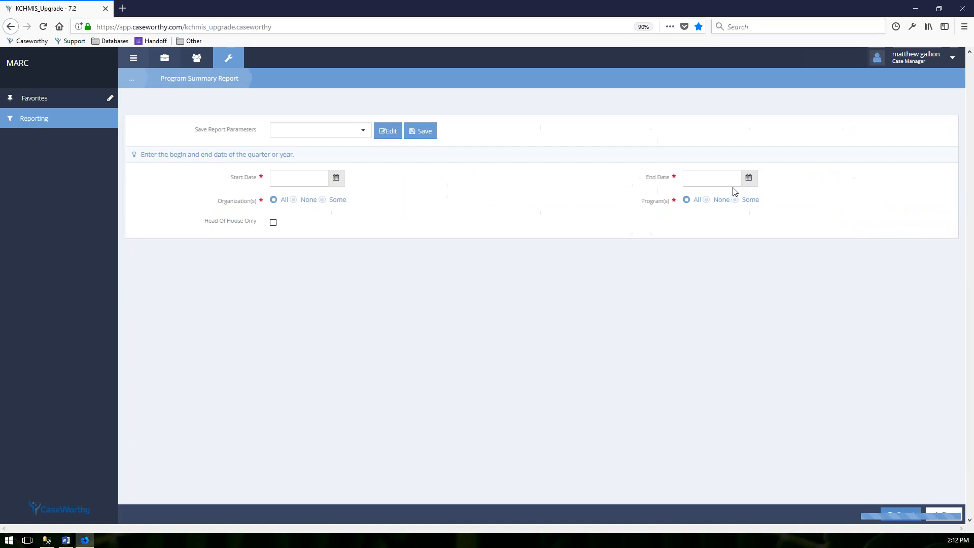
pyautogui.click(286, 156)
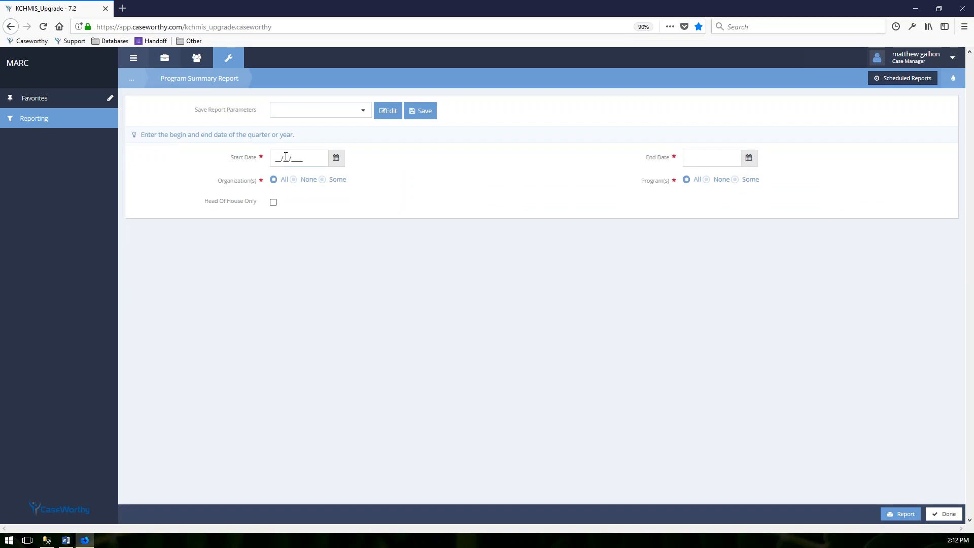
pyautogui.write('08012017')
pyautogui.click(697, 162)
pyautogui.write('10/10/2017')
# Limit the Program Summary report to the organization MARC, include all programs, and generate it.
pyautogui.click(322, 179)
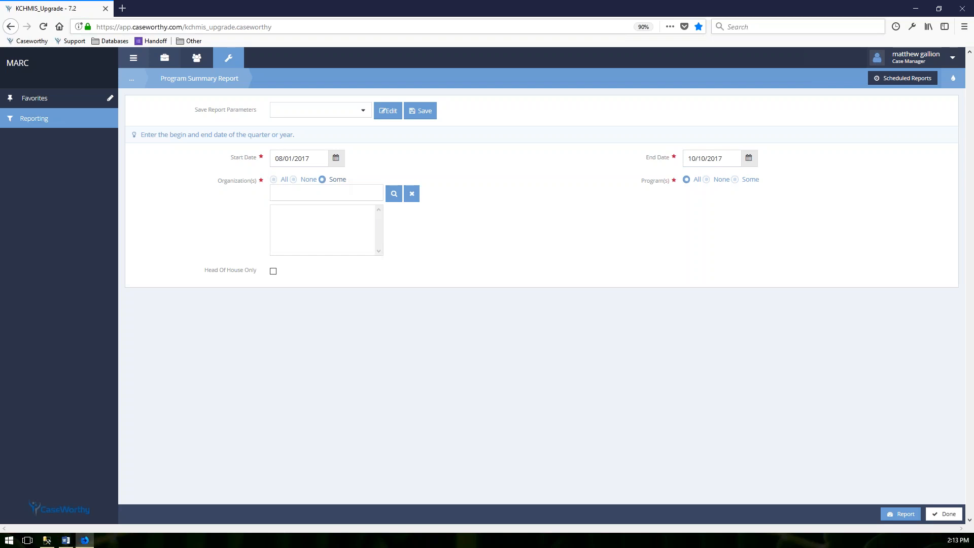
pyautogui.click(392, 195)
pyautogui.scroll(-10, 284, 253)
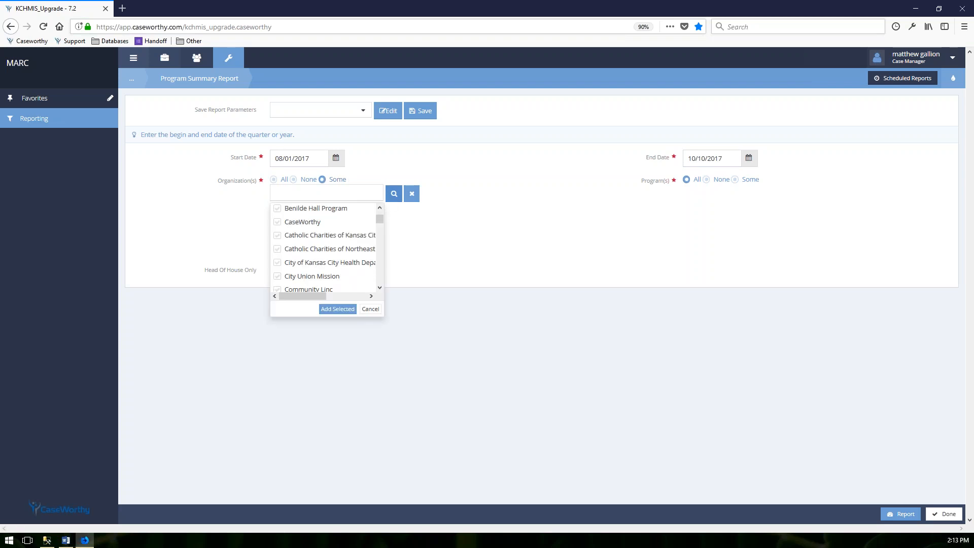
pyautogui.scroll(2, 285, 253)
pyautogui.scroll(3, 285, 252)
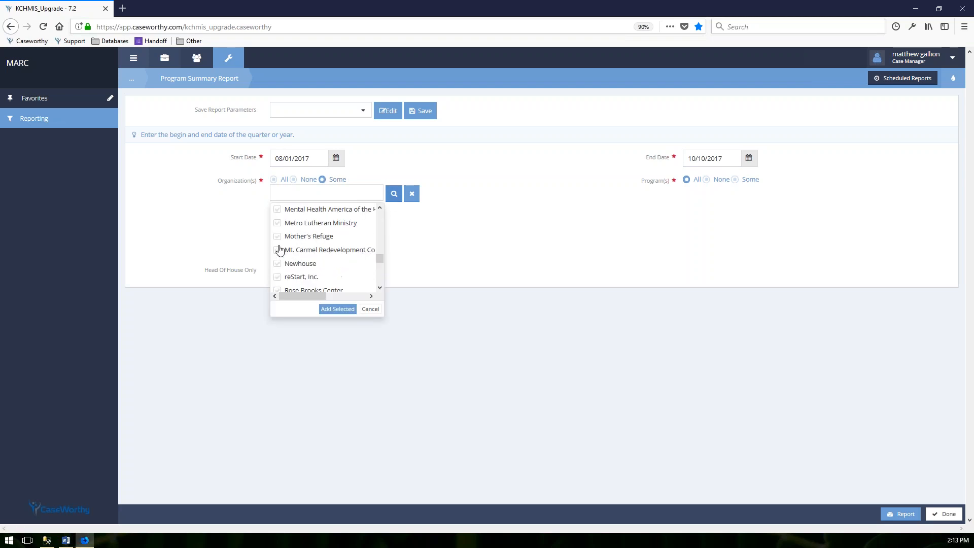
pyautogui.click(277, 251)
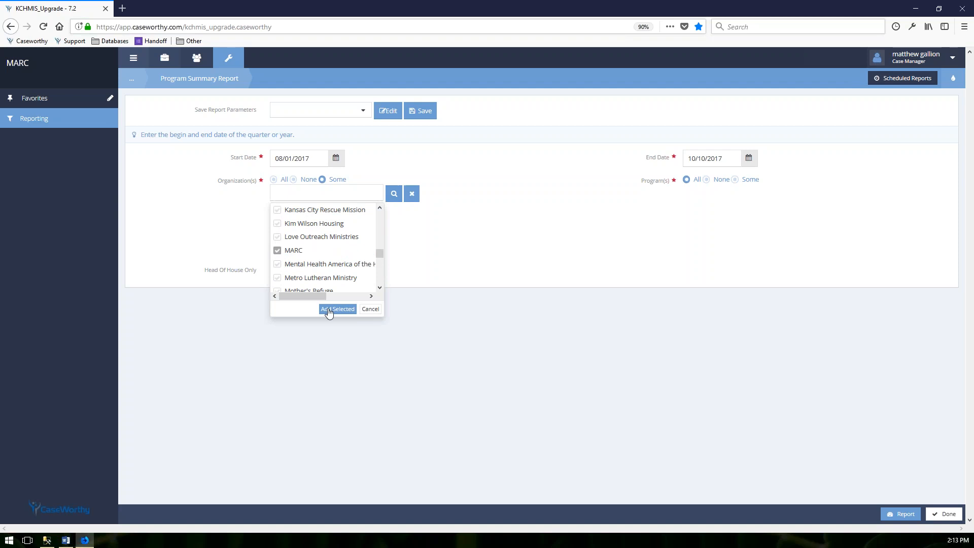
pyautogui.click(735, 179)
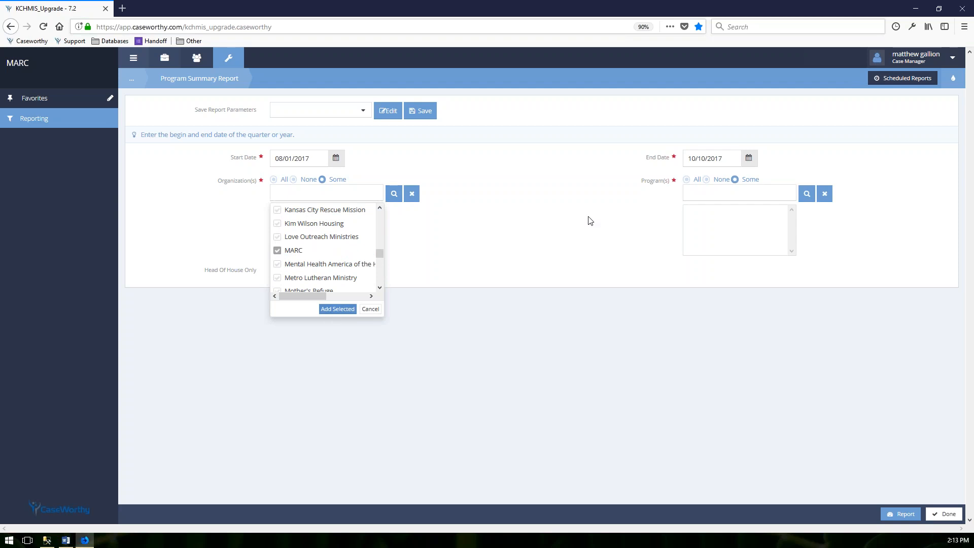
pyautogui.click(688, 180)
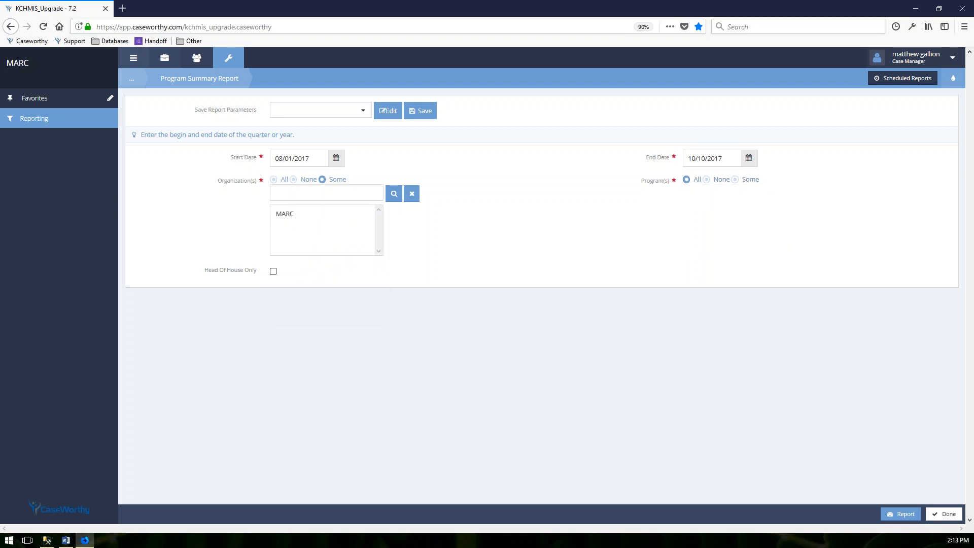
pyautogui.click(900, 514)
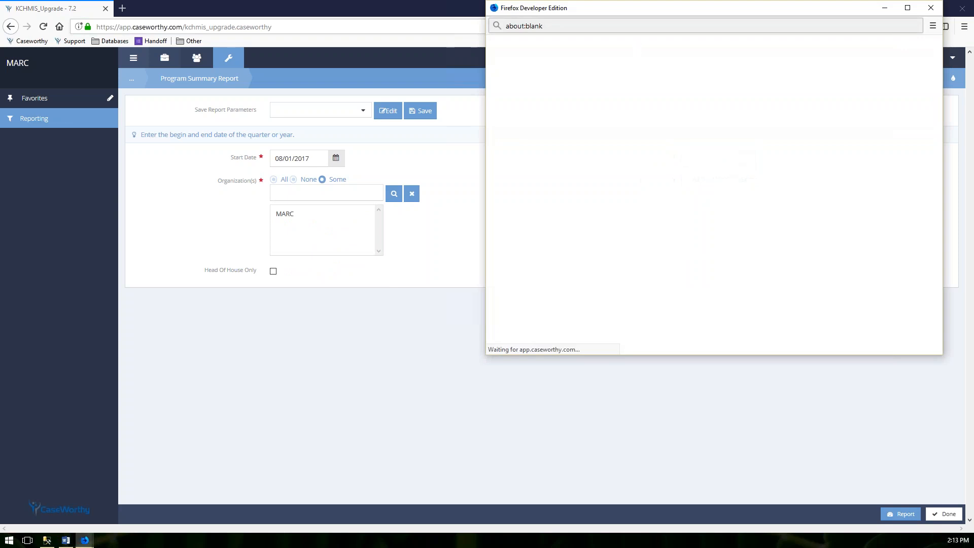
# Review the program client counts, check the HMIS RRH Project's client detail, return to the summary and view its second page.
pyautogui.moveTo(637, 12); pyautogui.dragTo(370, 36)
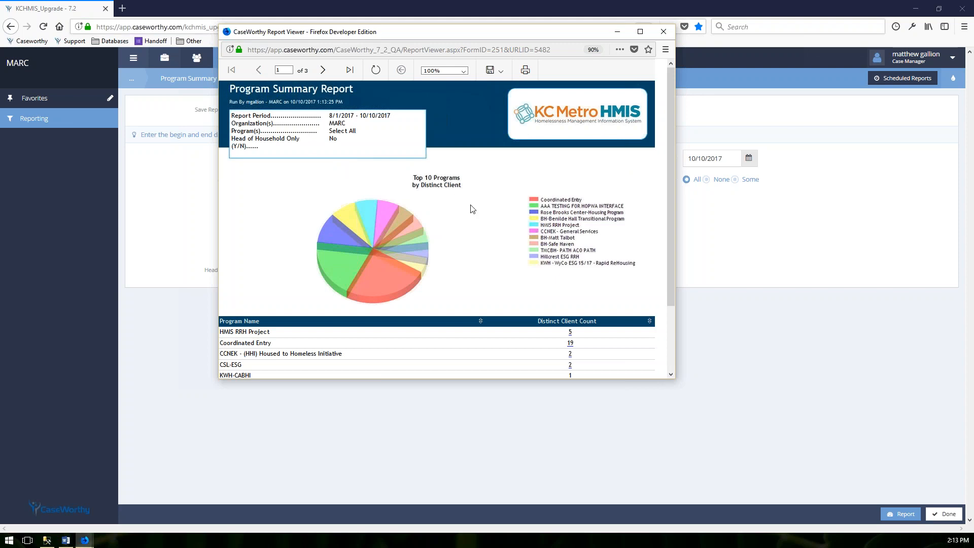
pyautogui.scroll(-3, 473, 209)
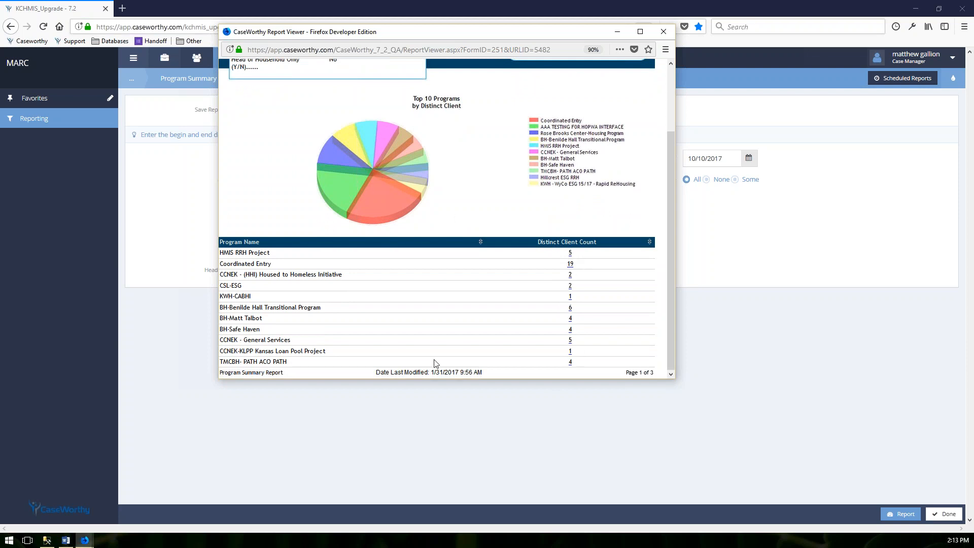
pyautogui.click(571, 254)
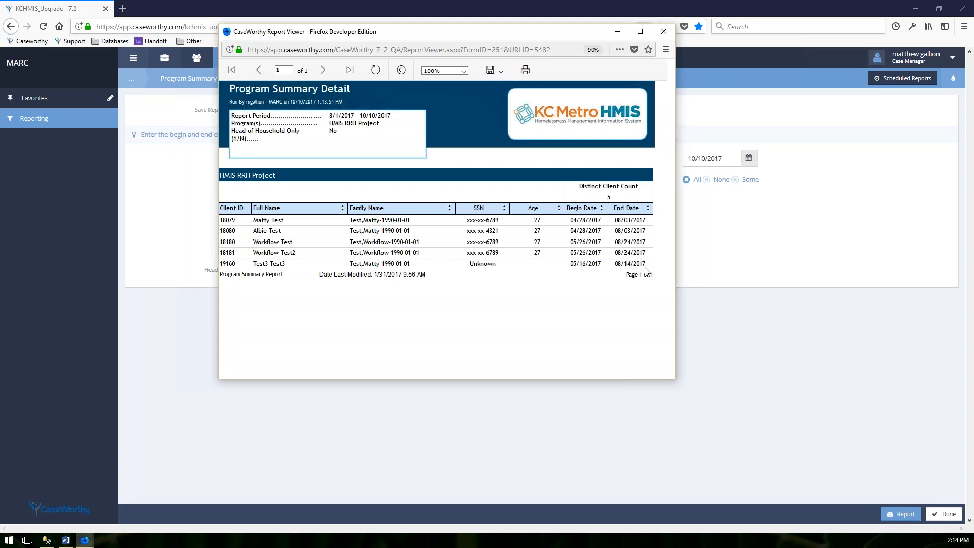
pyautogui.click(401, 71)
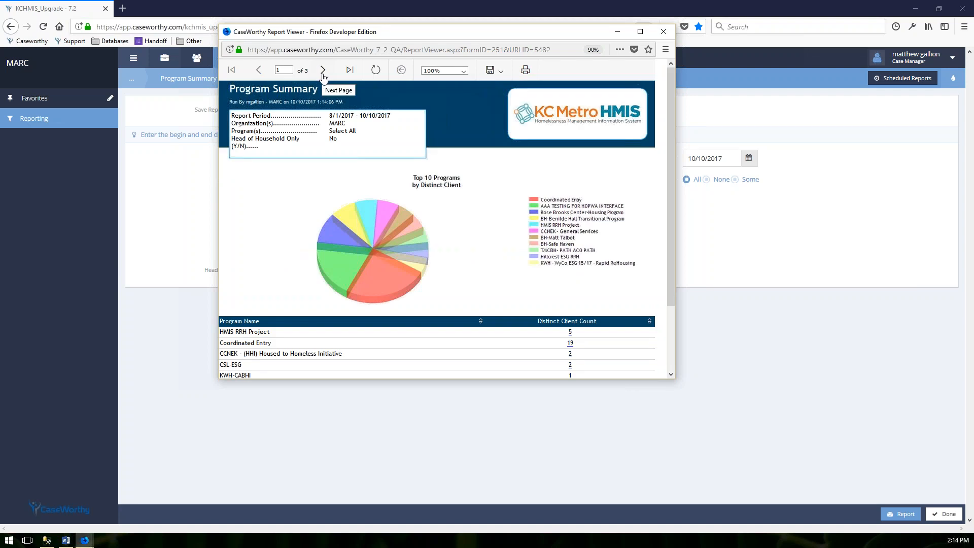
pyautogui.click(323, 71)
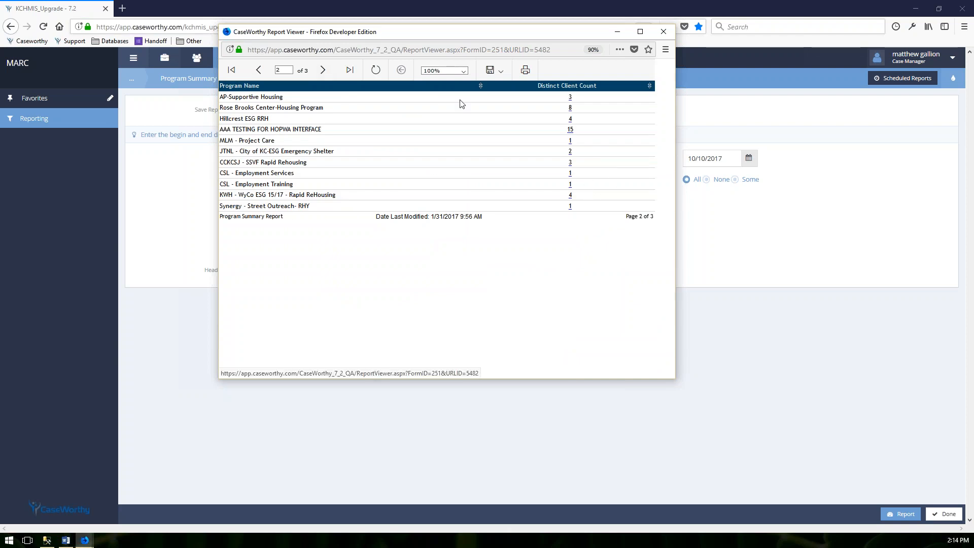
# Export the Program Summary report as a PDF and open it with Adobe Acrobat DC.
pyautogui.click(503, 74)
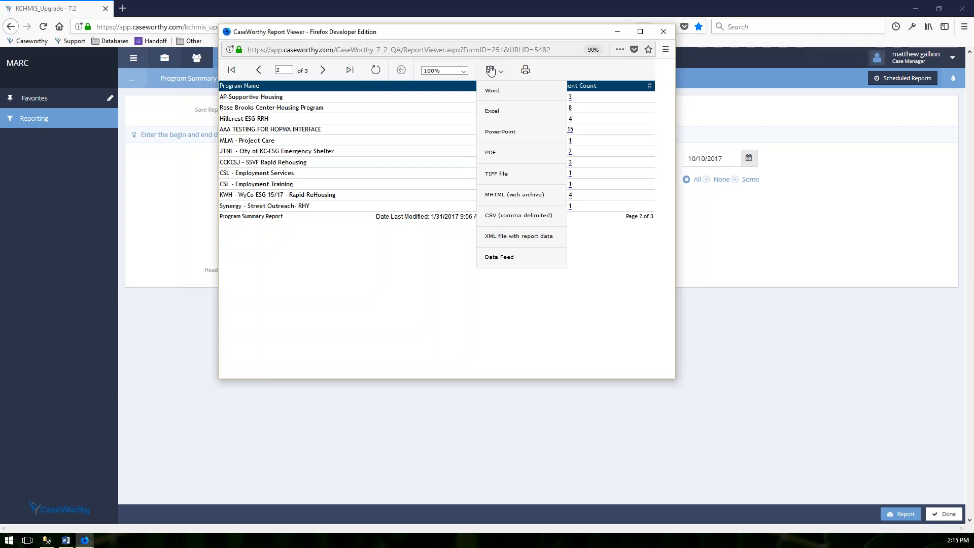
pyautogui.click(498, 159)
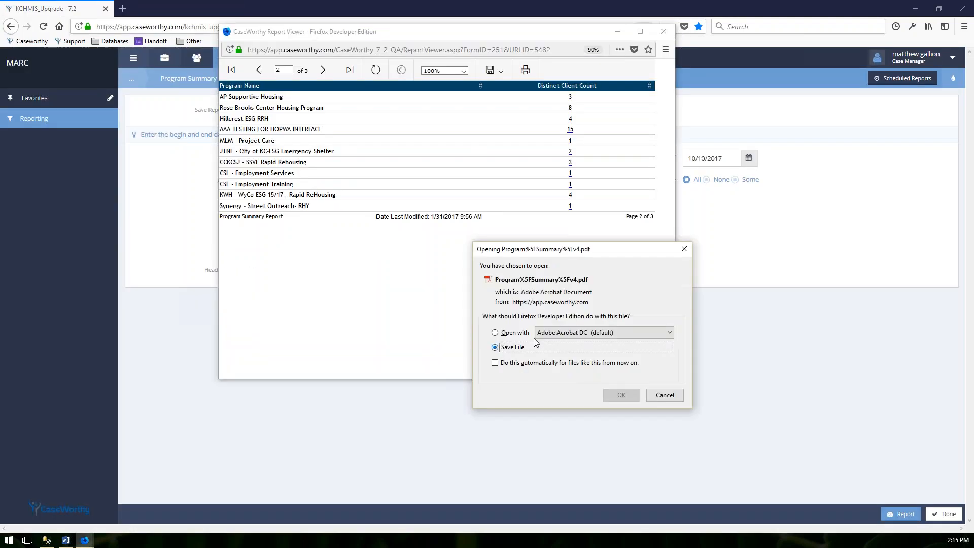
pyautogui.click(517, 335)
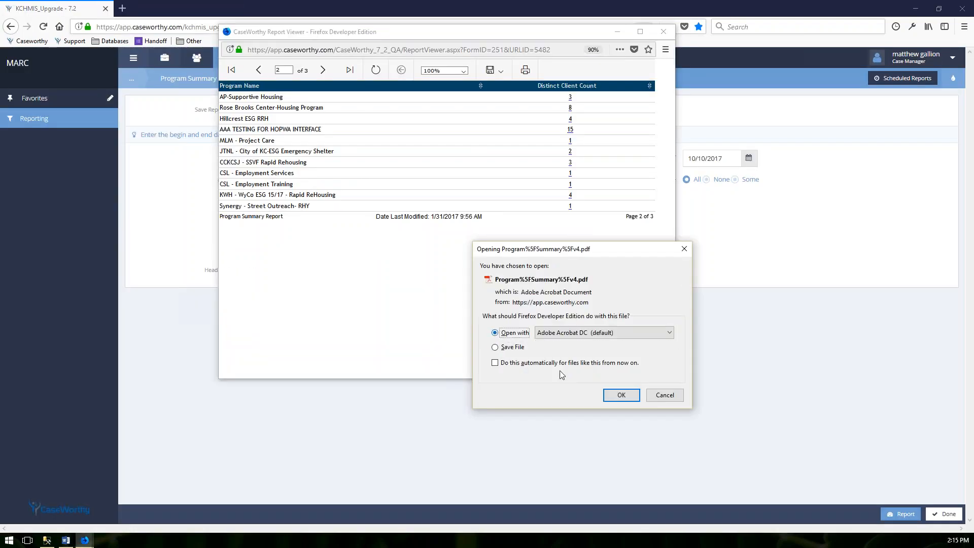
pyautogui.click(621, 395)
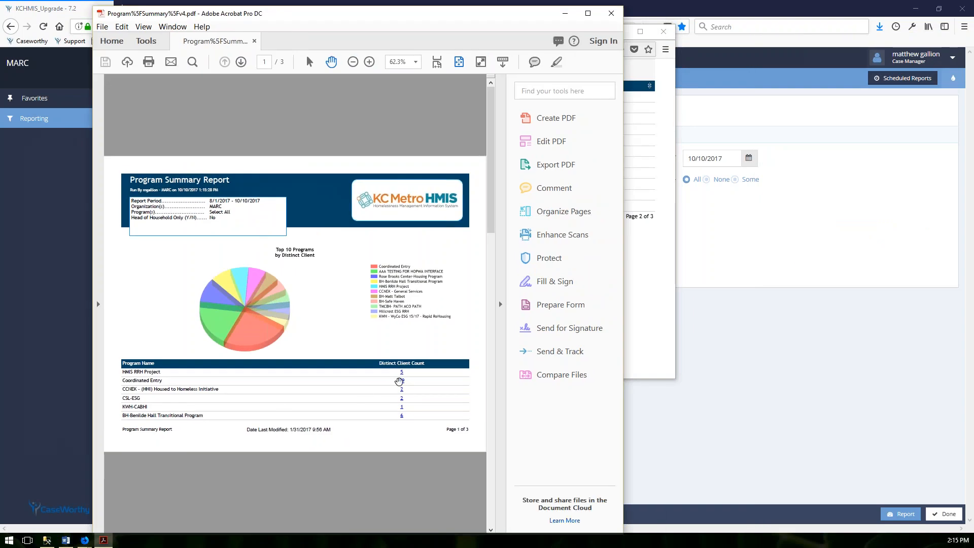
# Page through the exported PDF to its last page, and close both the PDF and the report viewer.
pyautogui.click(242, 62)
pyautogui.click(242, 62)
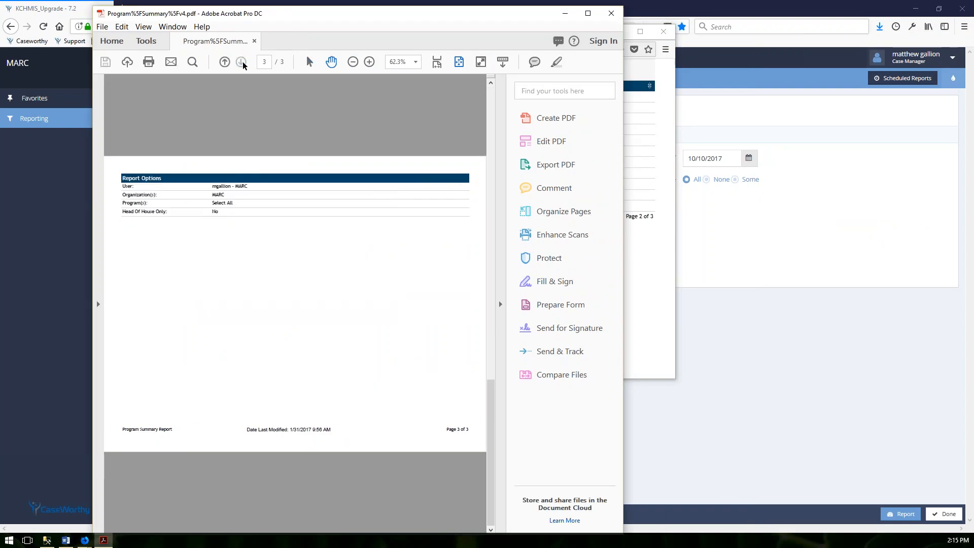
pyautogui.click(611, 13)
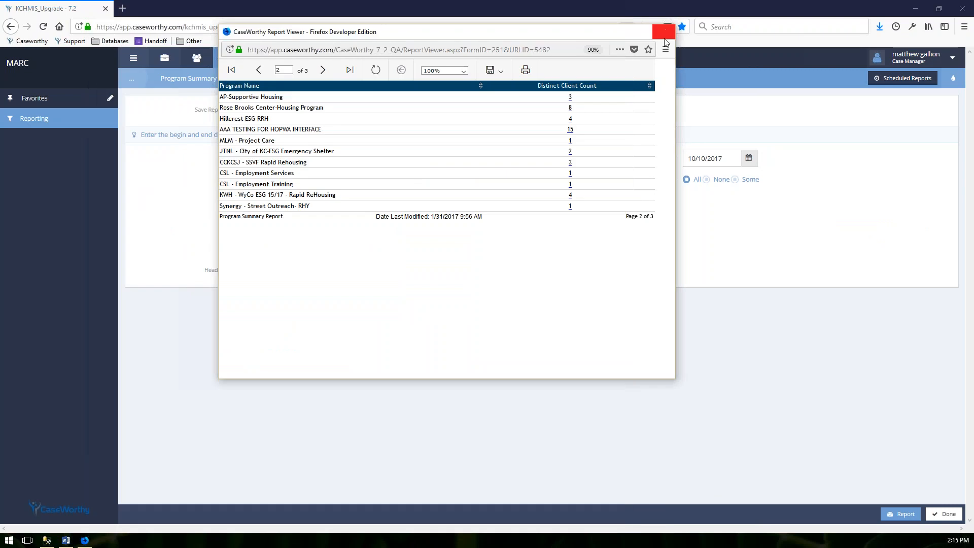
pyautogui.click(662, 32)
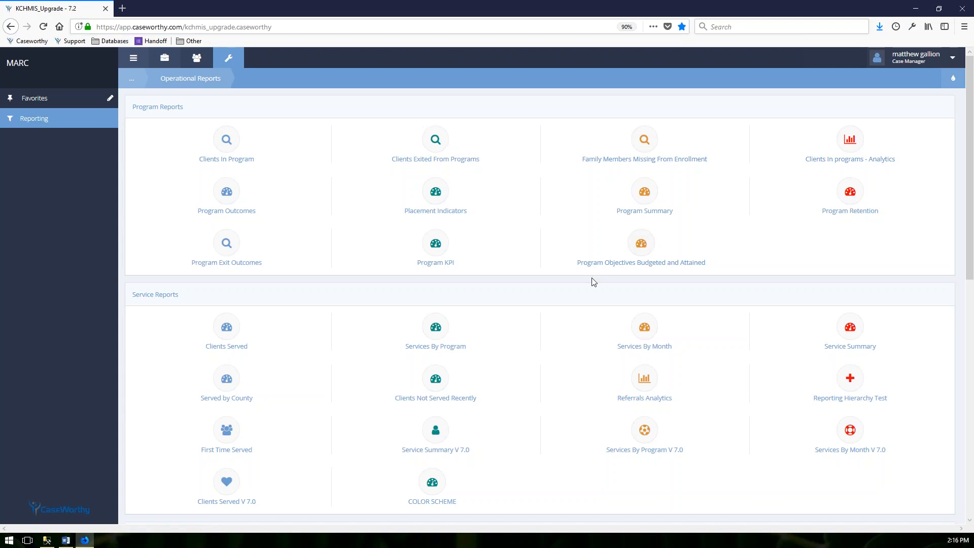
# Open the Clients Served V 7.0 report and set its service date range from 10/01/2017 to 10/10/2017.
pyautogui.scroll(-2, 592, 281)
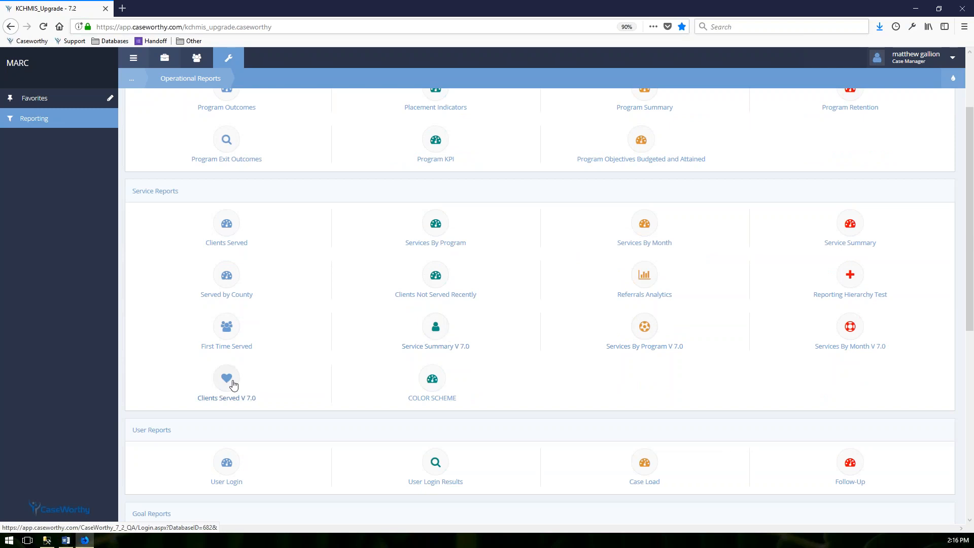
pyautogui.click(233, 384)
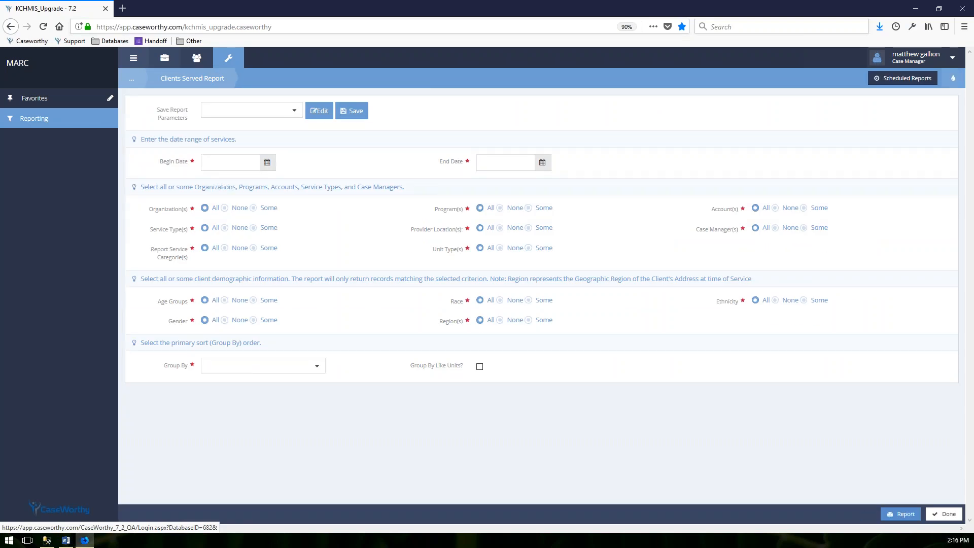
pyautogui.click(267, 162)
pyautogui.click(209, 208)
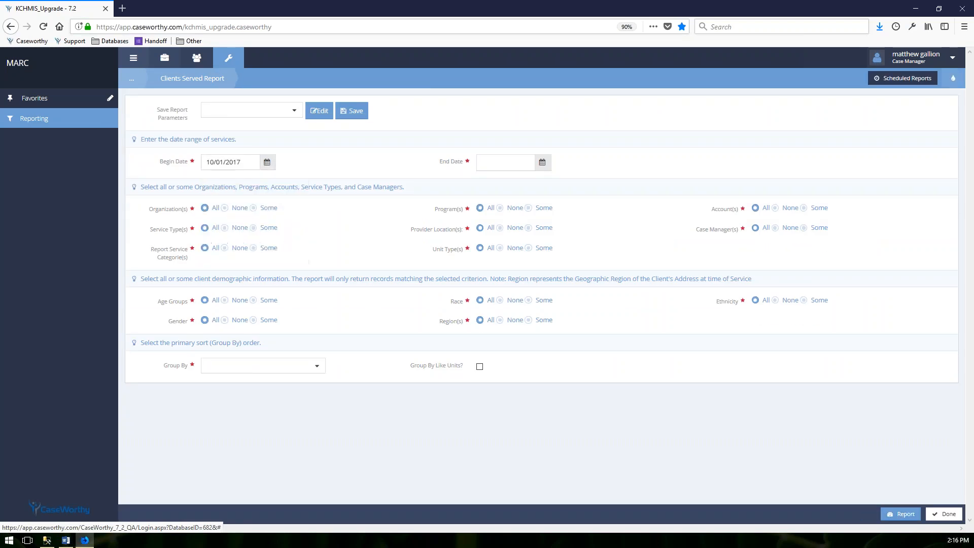
pyautogui.click(542, 162)
pyautogui.click(516, 221)
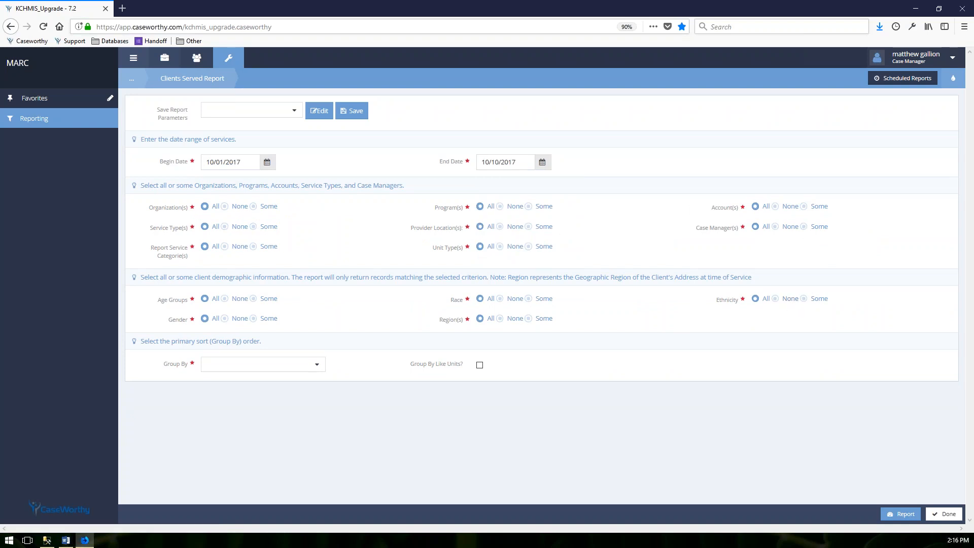
# Group the Clients Served report by Program, enable Group By Like Units, and run the report.
pyautogui.click(278, 364)
pyautogui.scroll(-3, 276, 419)
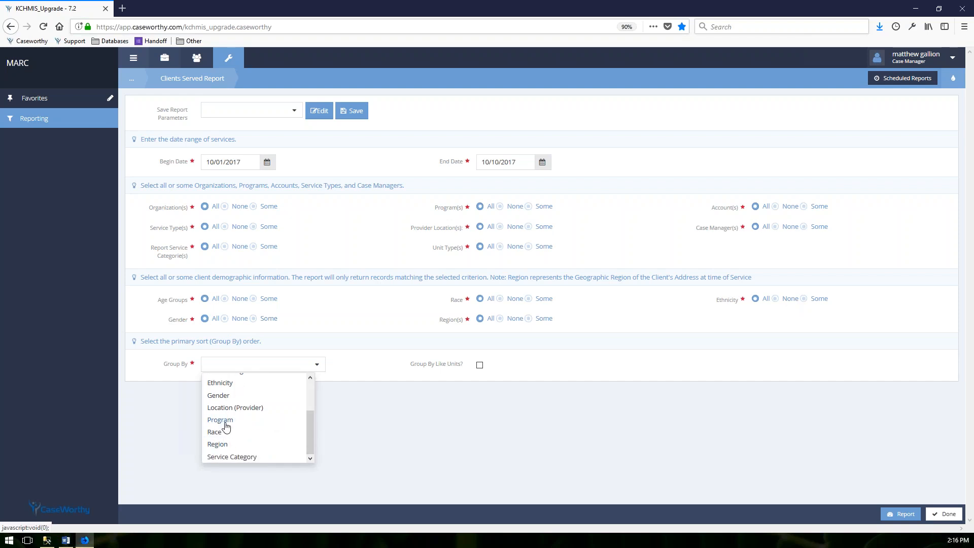
pyautogui.click(221, 421)
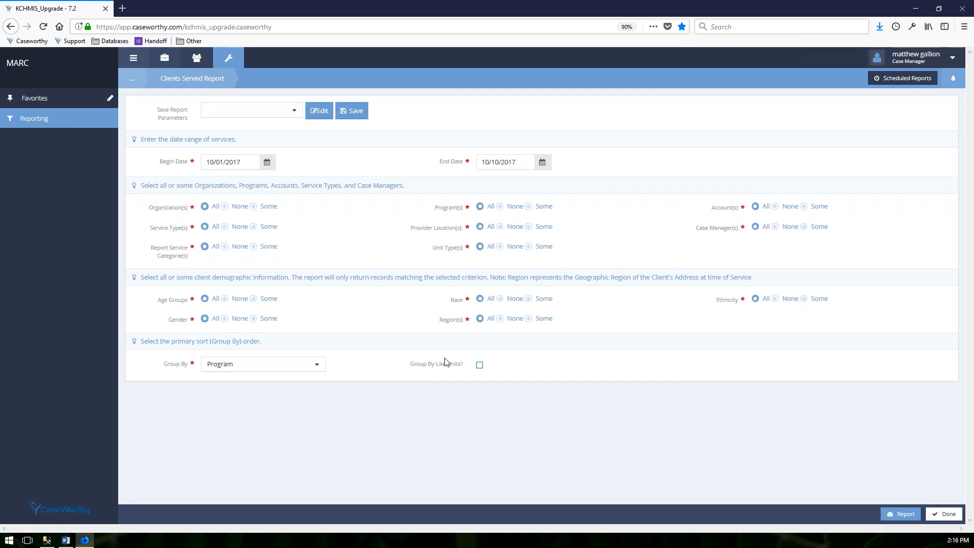
pyautogui.click(480, 365)
pyautogui.click(898, 514)
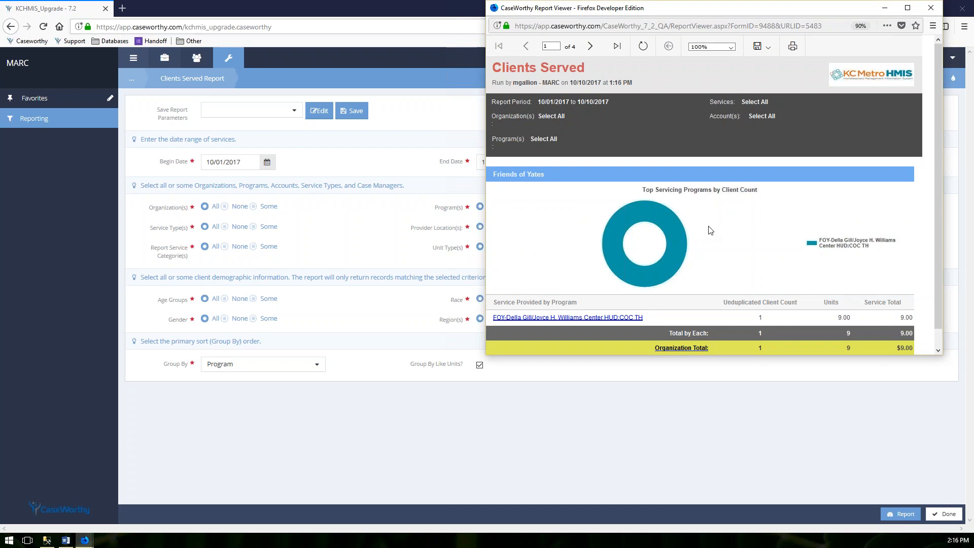
# Examine the first page of the Clients Served report, including its address, report parameters, program chart, client count, units and service totals.
pyautogui.scroll(-1, 709, 229)
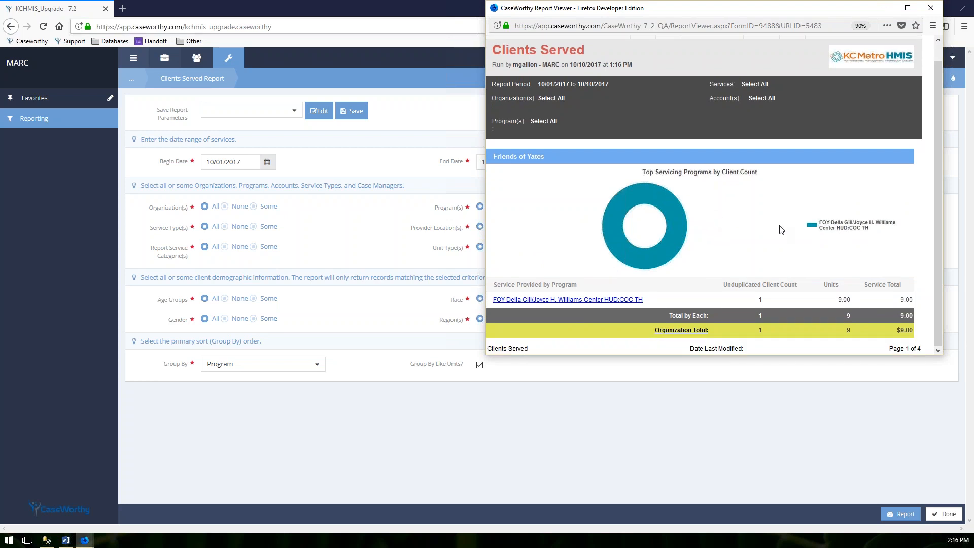
pyautogui.scroll(1, 779, 231)
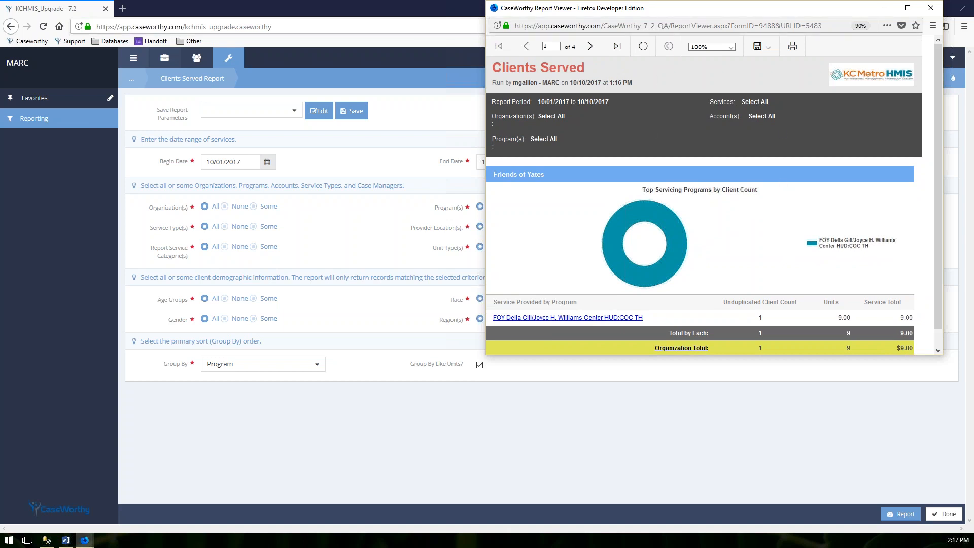
pyautogui.click(659, 26)
pyautogui.moveTo(658, 26); pyautogui.dragTo(668, 28)
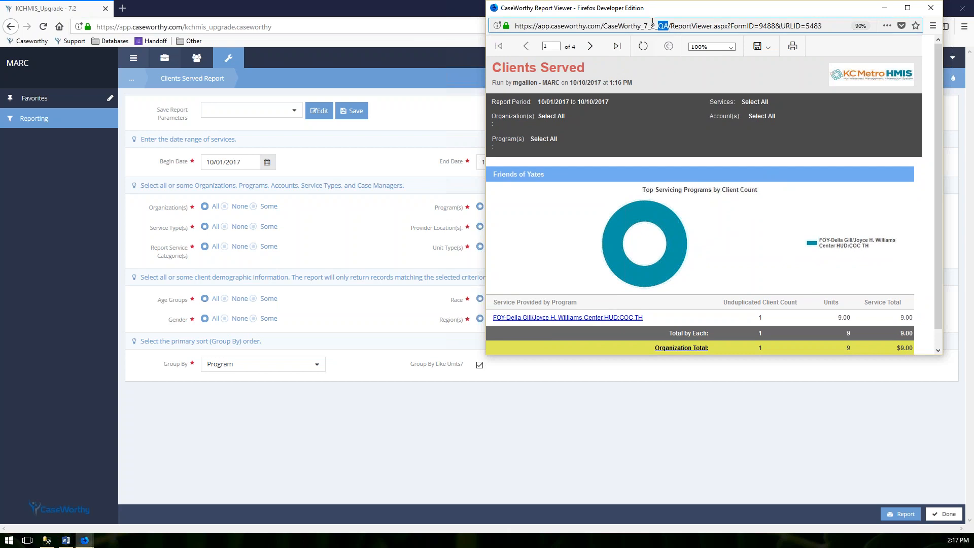
pyautogui.scroll(-1, 784, 206)
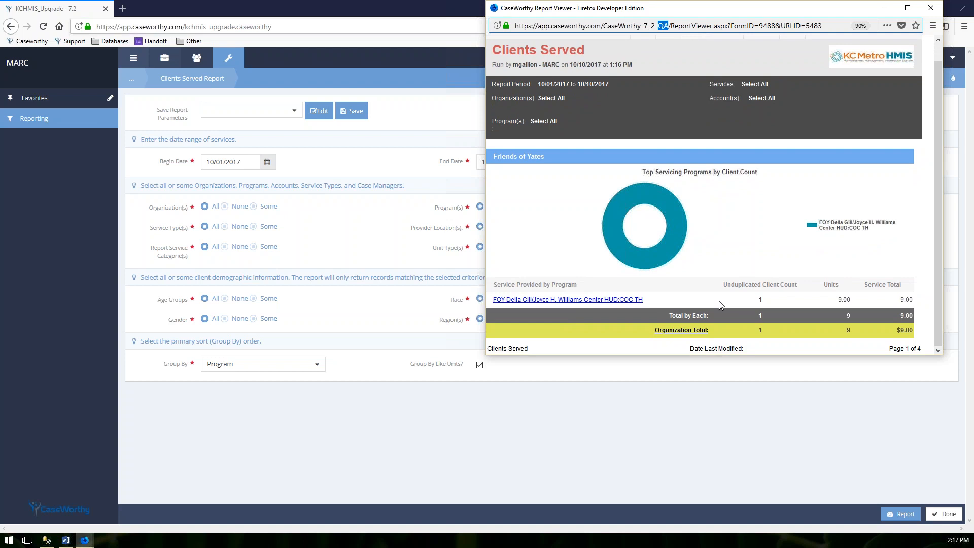
pyautogui.scroll(1, 720, 301)
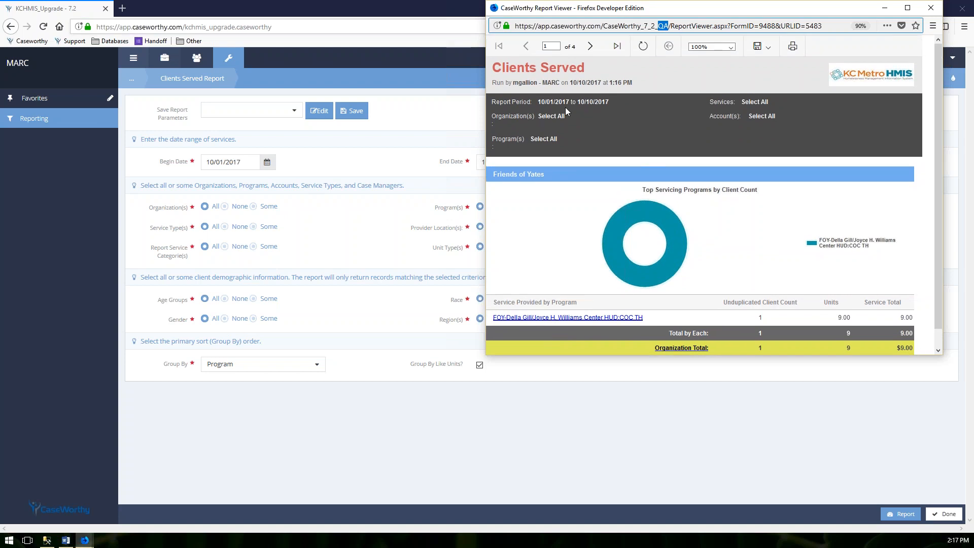
pyautogui.scroll(-1, 566, 193)
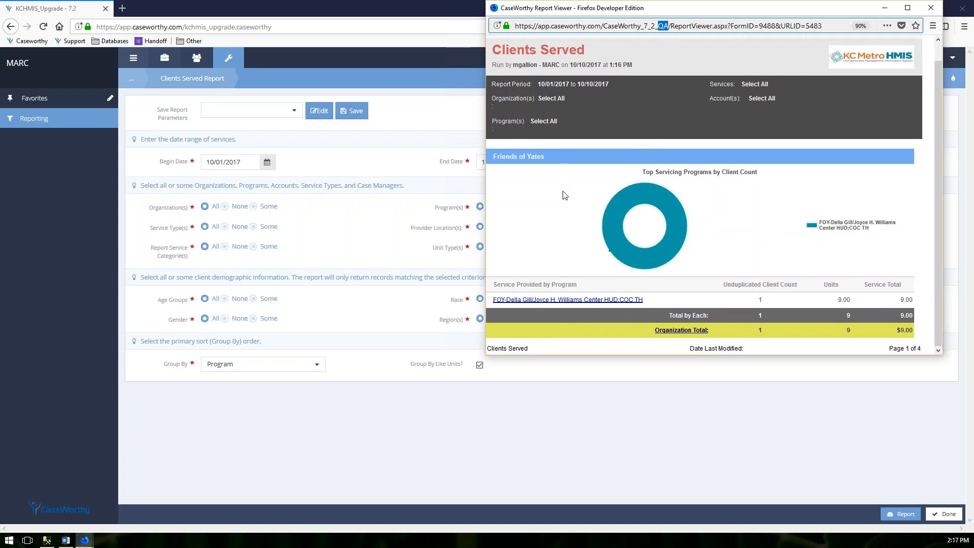
pyautogui.scroll(1, 549, 221)
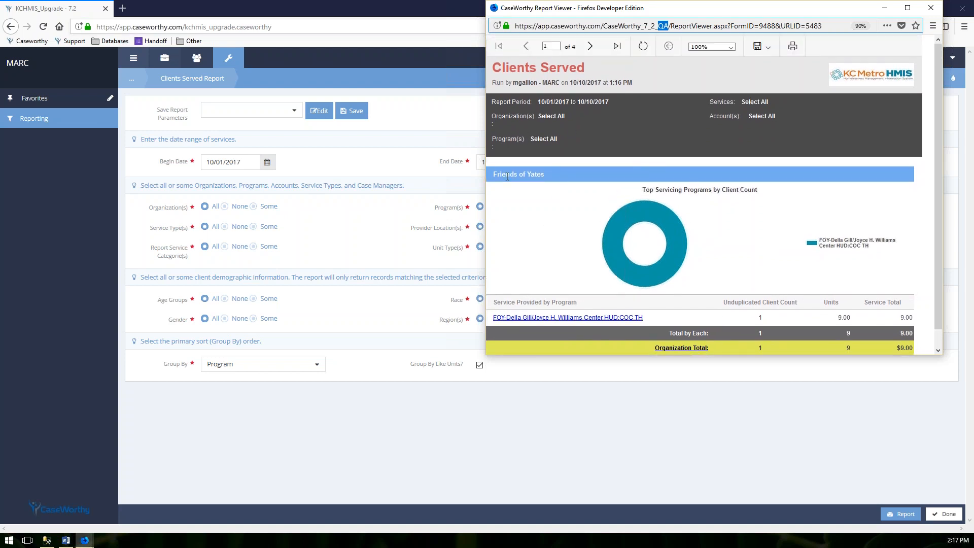
pyautogui.scroll(-1, 622, 210)
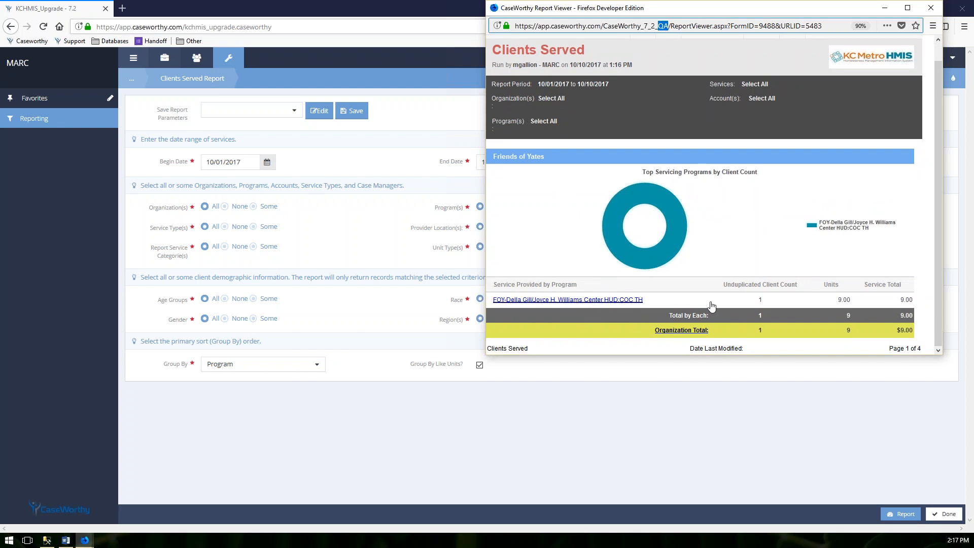
pyautogui.scroll(1, 614, 82)
# On the report's second page, open the Hillcrest ESG RRH detail, expand the third client's services, and return to the summary.
pyautogui.click(591, 46)
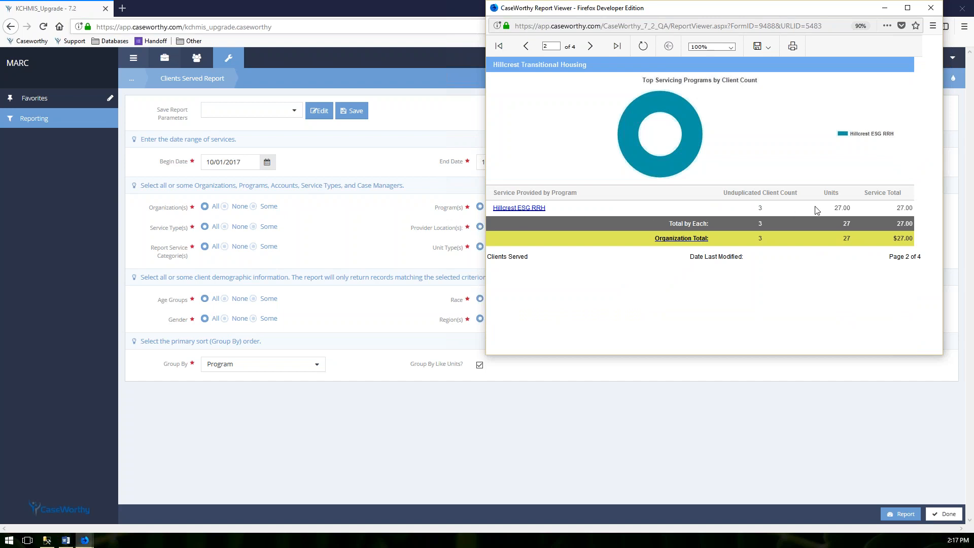
pyautogui.click(539, 209)
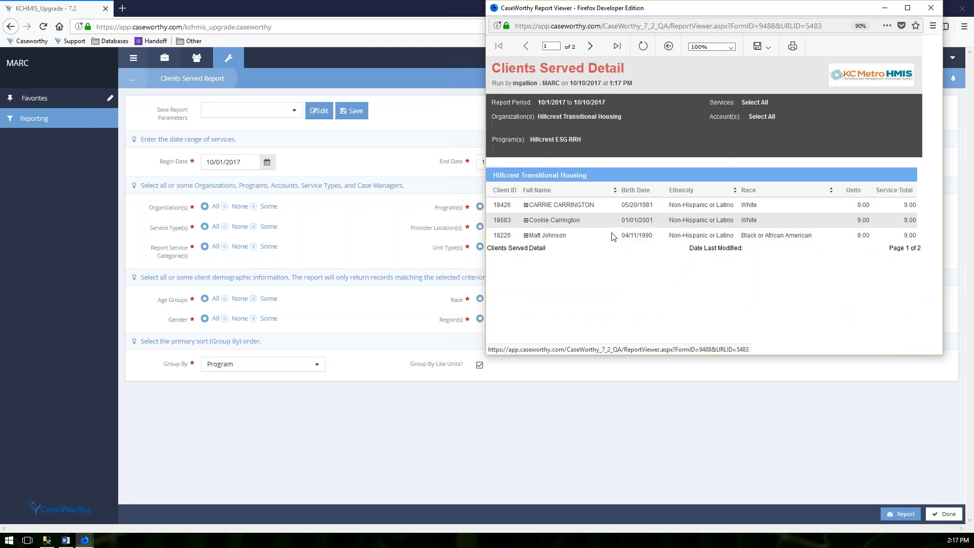
pyautogui.click(526, 235)
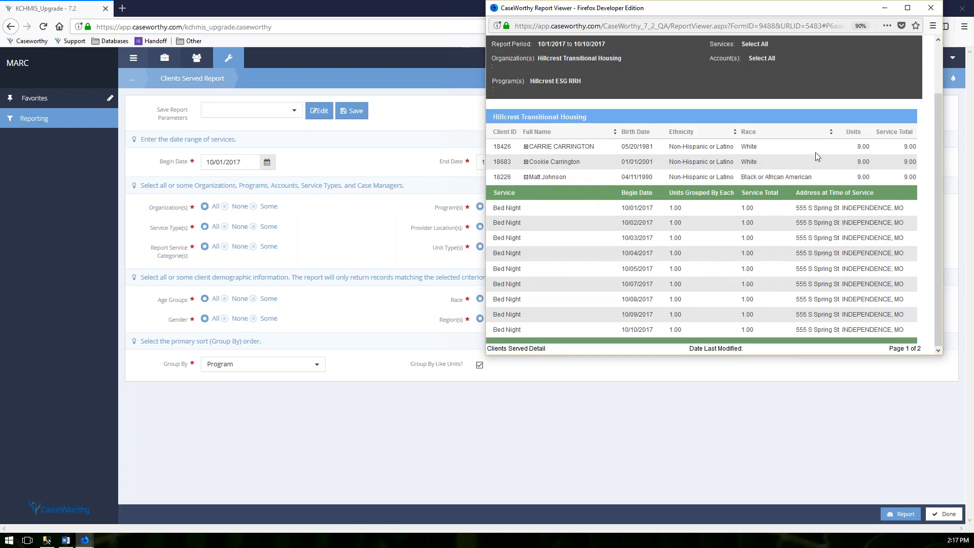
pyautogui.scroll(2, 573, 77)
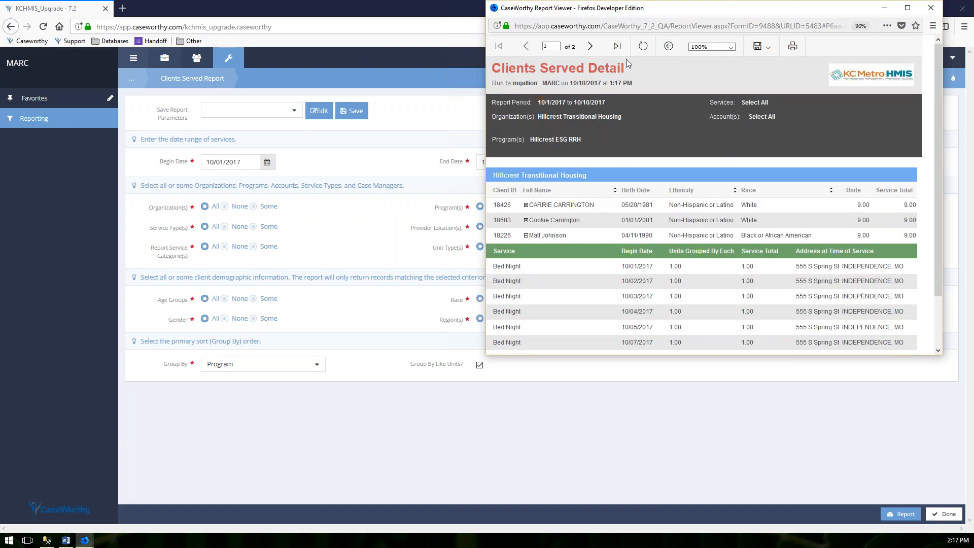
pyautogui.click(670, 47)
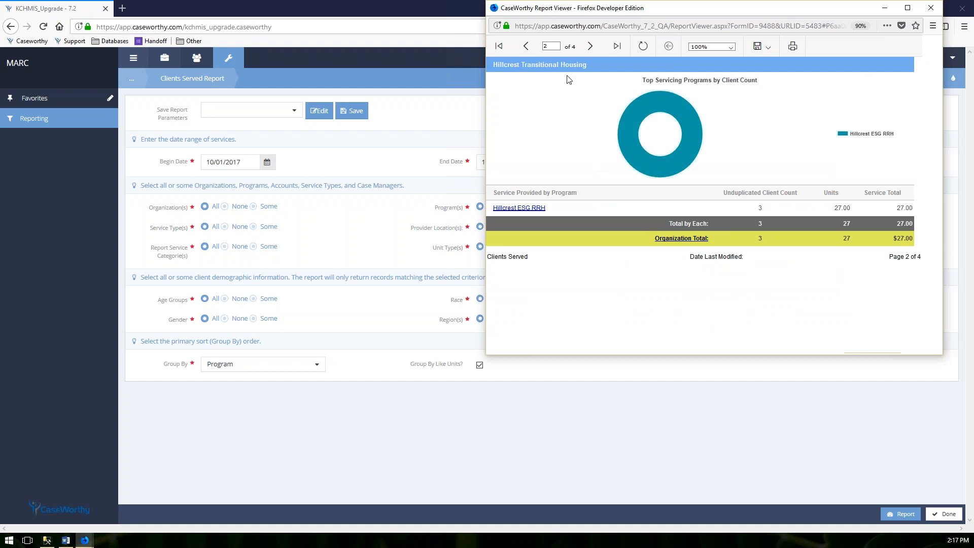
# View the report's MARC and Report Options pages, return to the MARC page, and close the viewer and the report form.
pyautogui.click(681, 239)
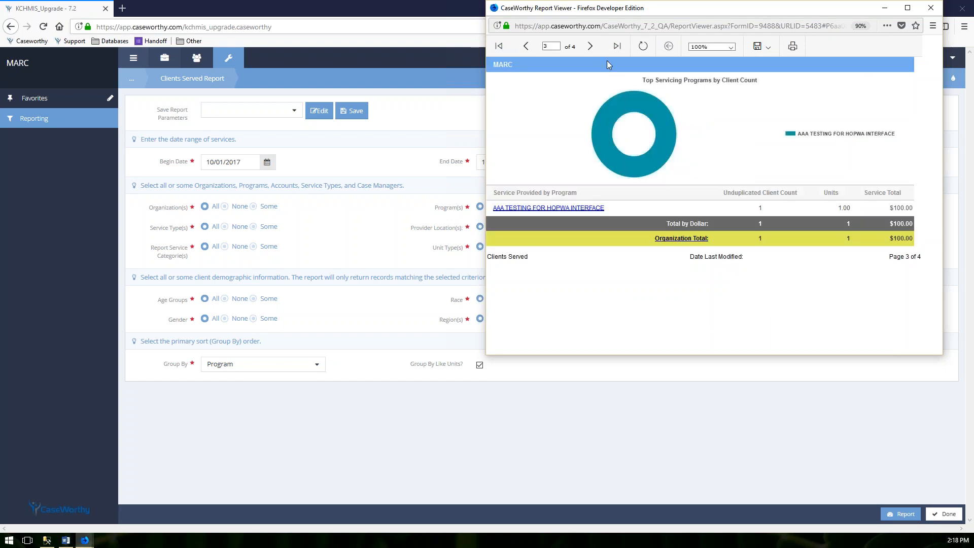
pyautogui.click(590, 46)
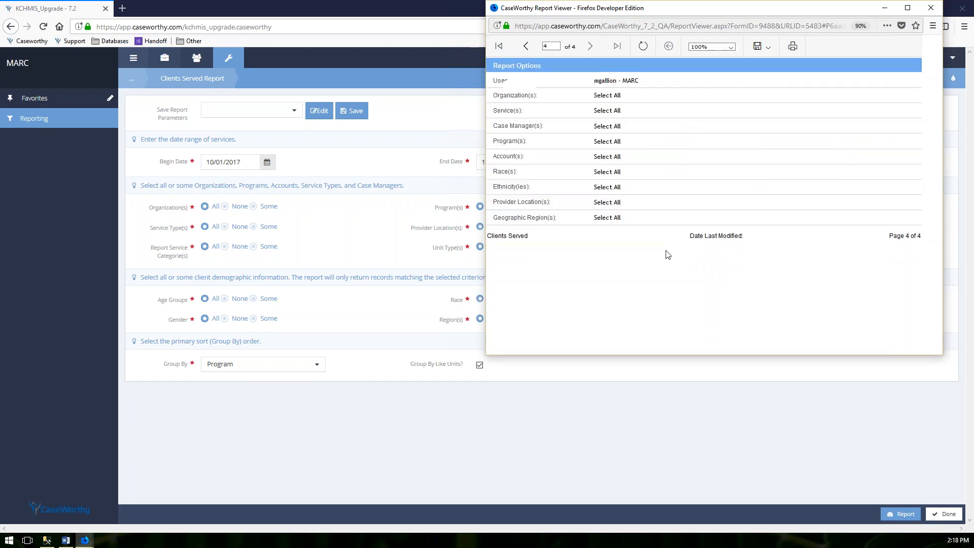
pyautogui.click(526, 46)
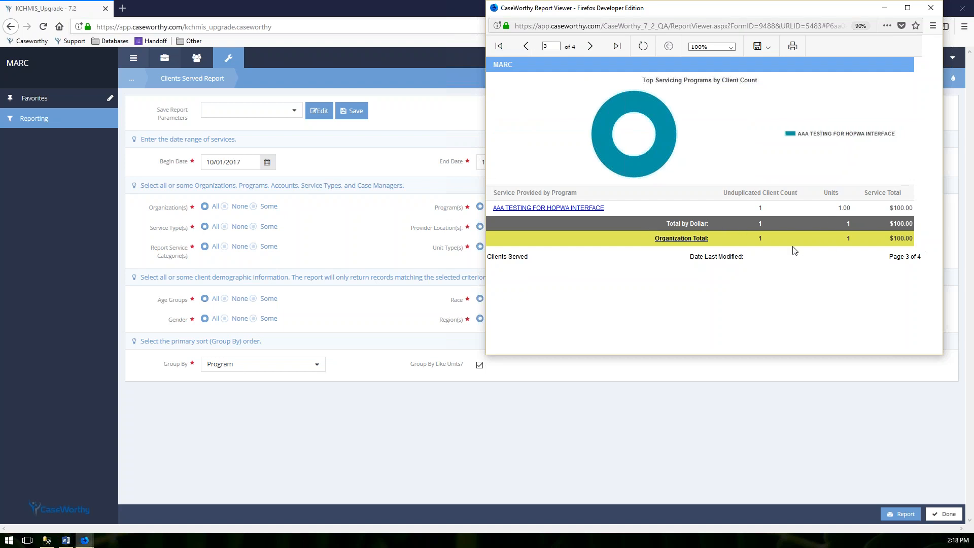
pyautogui.click(932, 9)
pyautogui.click(948, 515)
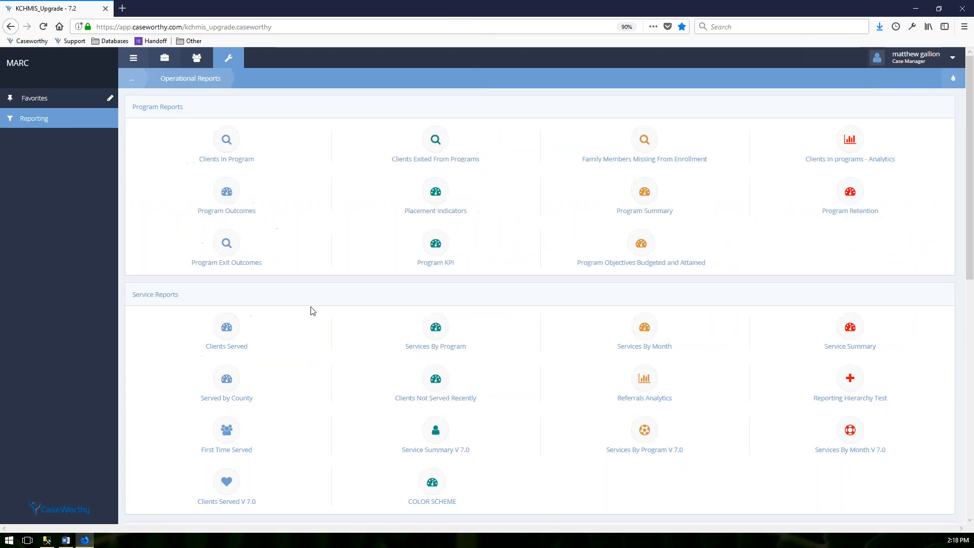
# Look through the Operational Reports page from the service reports to the placement reports and return to its beginning.
pyautogui.scroll(-2, 303, 323)
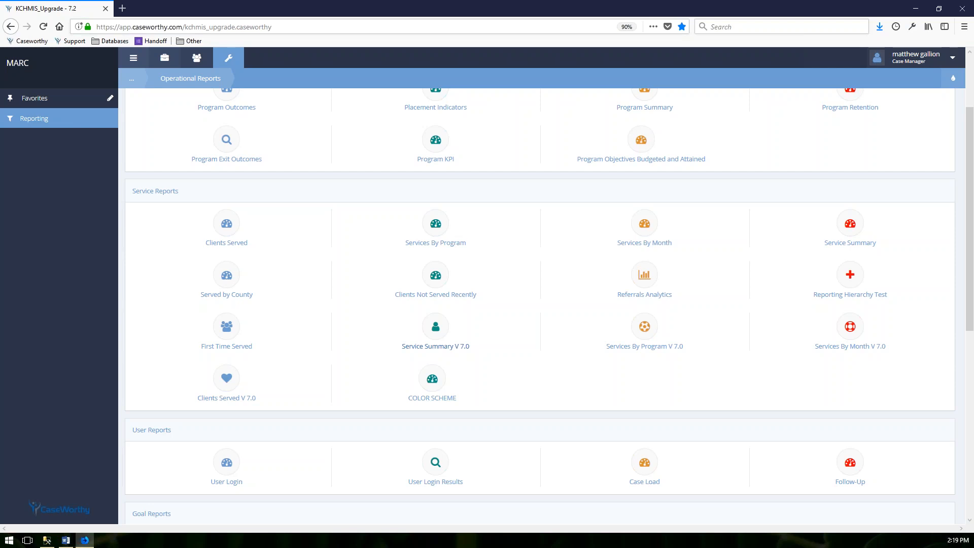
pyautogui.scroll(-5, 197, 211)
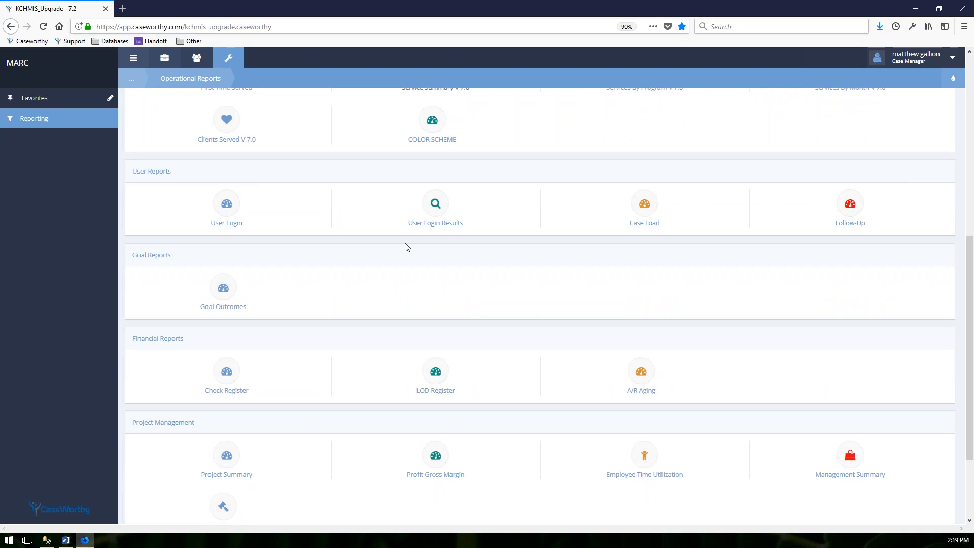
pyautogui.scroll(-2, 395, 261)
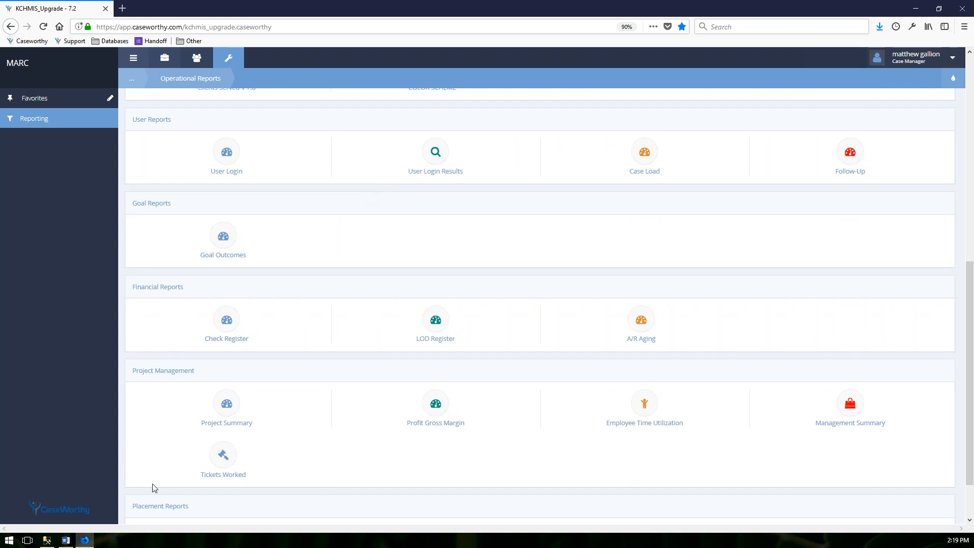
pyautogui.scroll(-1, 532, 492)
pyautogui.scroll(-1, 512, 437)
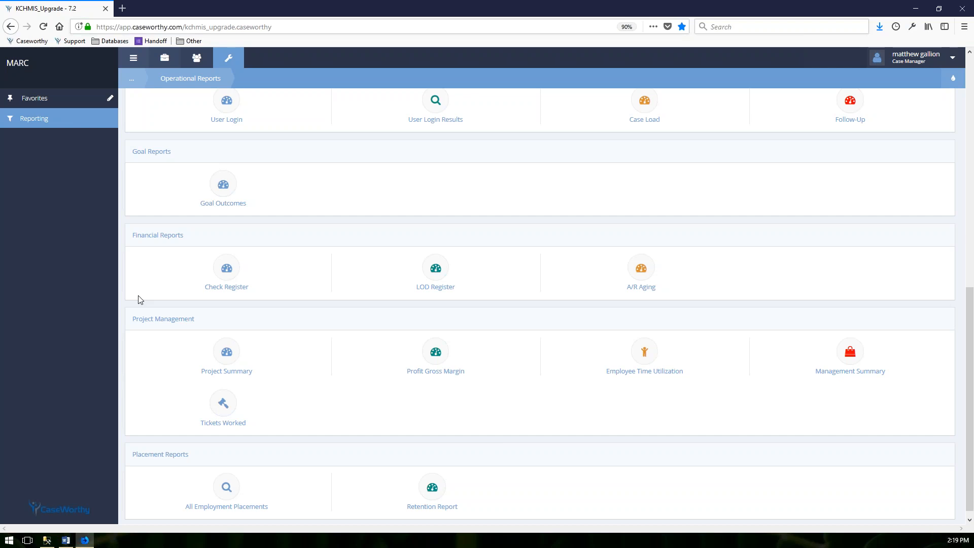
pyautogui.scroll(-1, 335, 385)
pyautogui.scroll(-1, 340, 401)
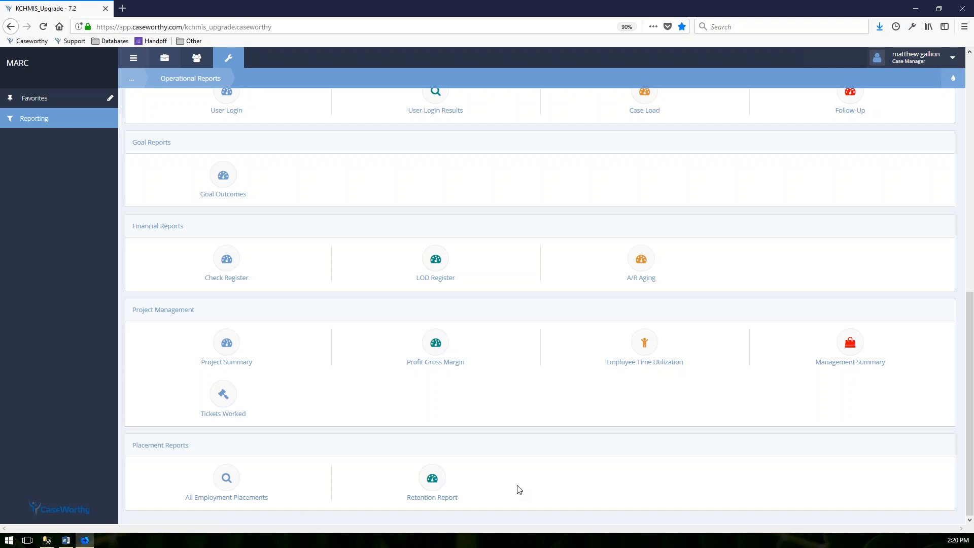
pyautogui.scroll(7, 514, 483)
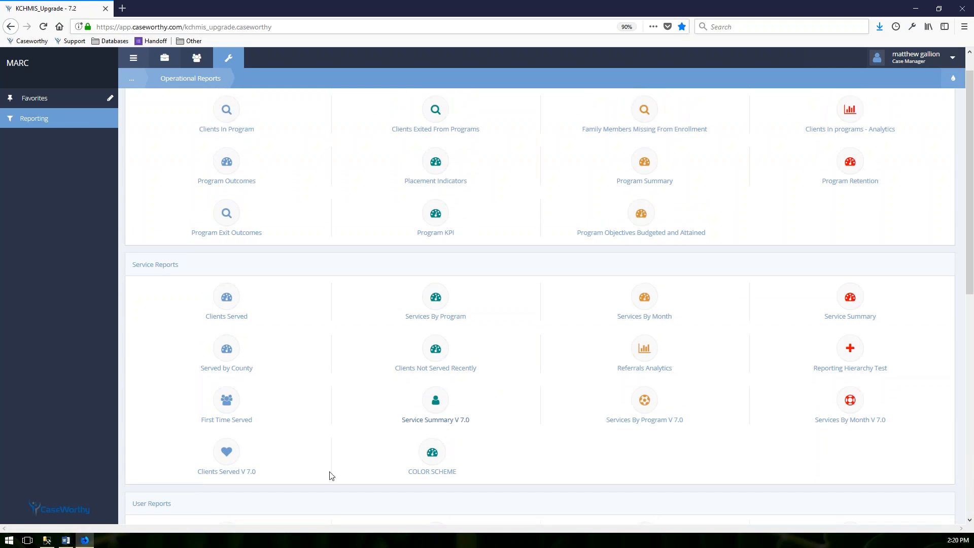
pyautogui.scroll(1, 718, 482)
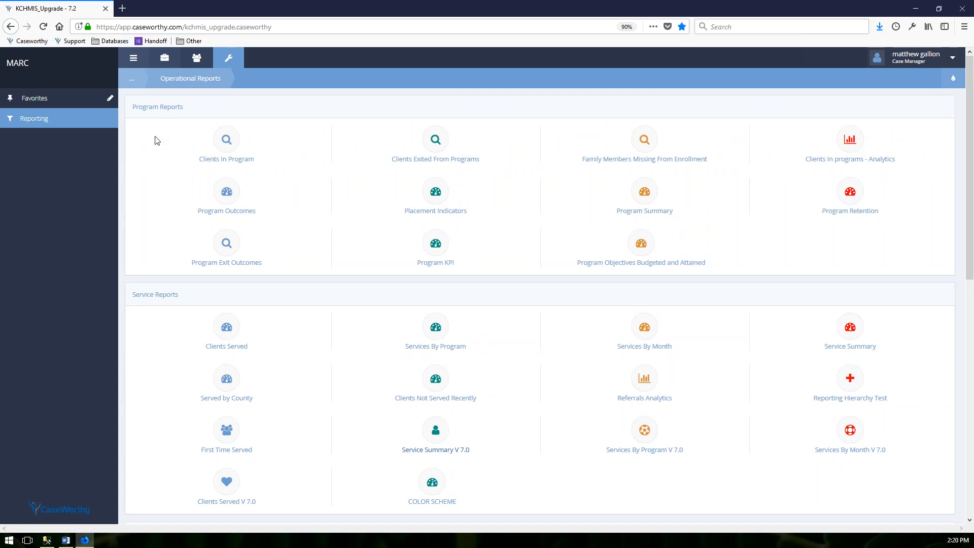
# Open the SAGE APR report from the HMIS / HUD Compliance Reports.
pyautogui.click(42, 125)
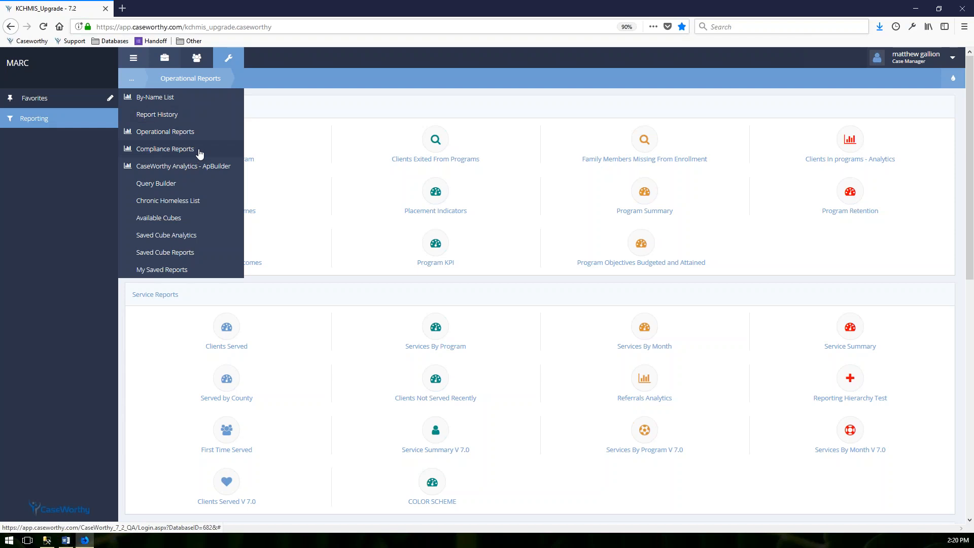
pyautogui.click(200, 151)
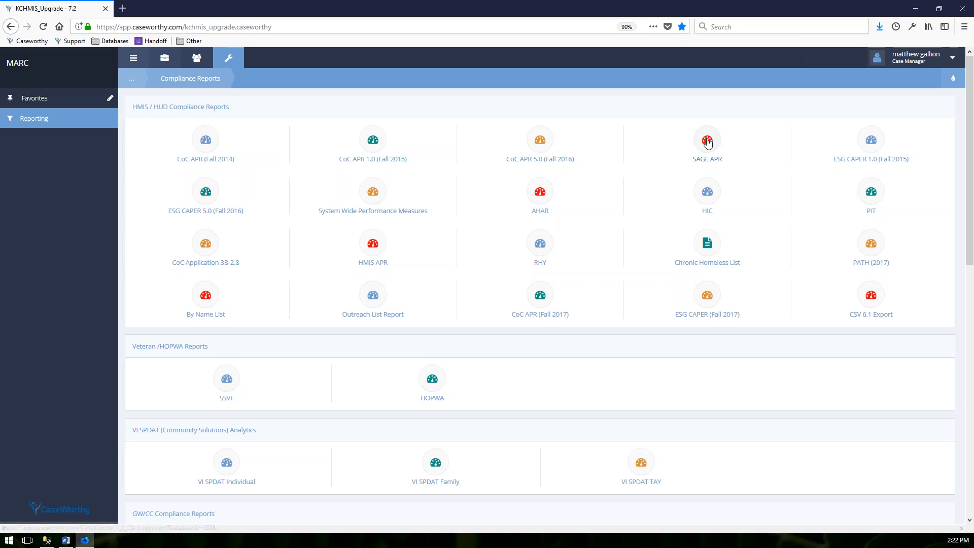
pyautogui.click(708, 140)
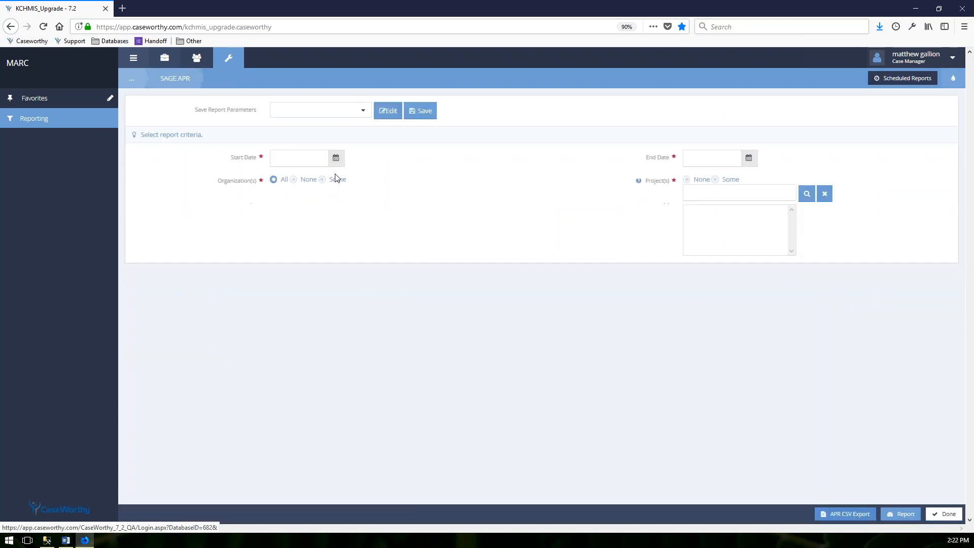
# Set the SAGE APR period from 10/01/2017 to 10/10/2017 and limit it to the AAA TESTING FOR HOPWA INTERFACE project.
pyautogui.click(336, 158)
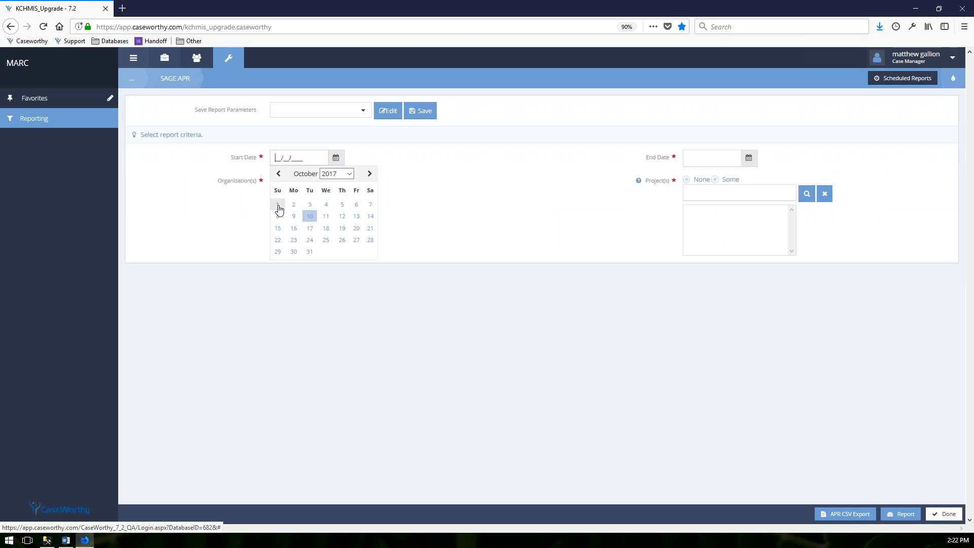
pyautogui.click(278, 205)
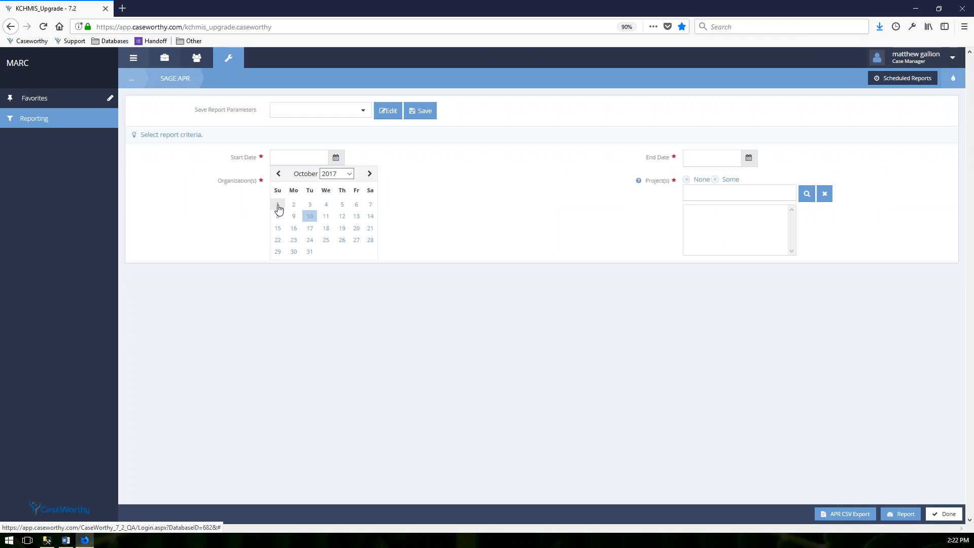
pyautogui.click(749, 158)
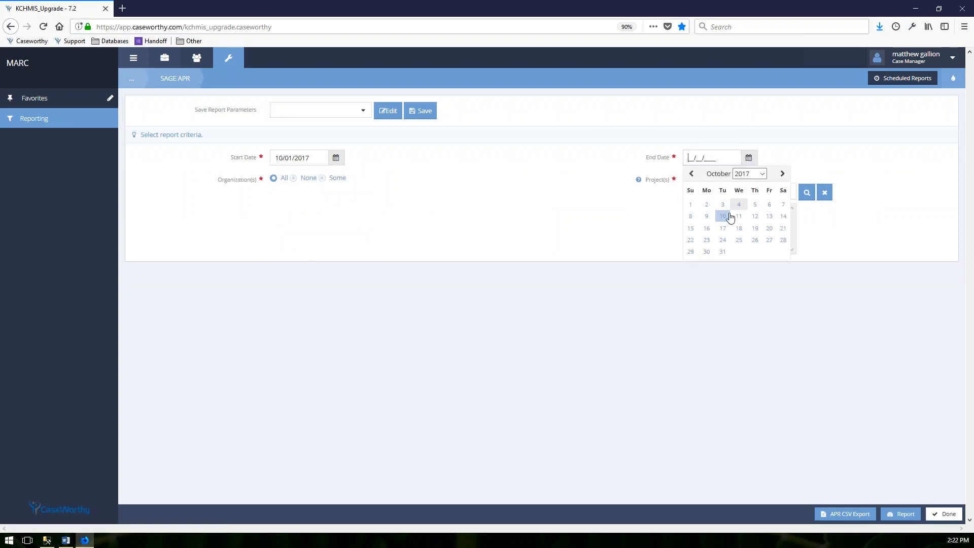
pyautogui.click(724, 216)
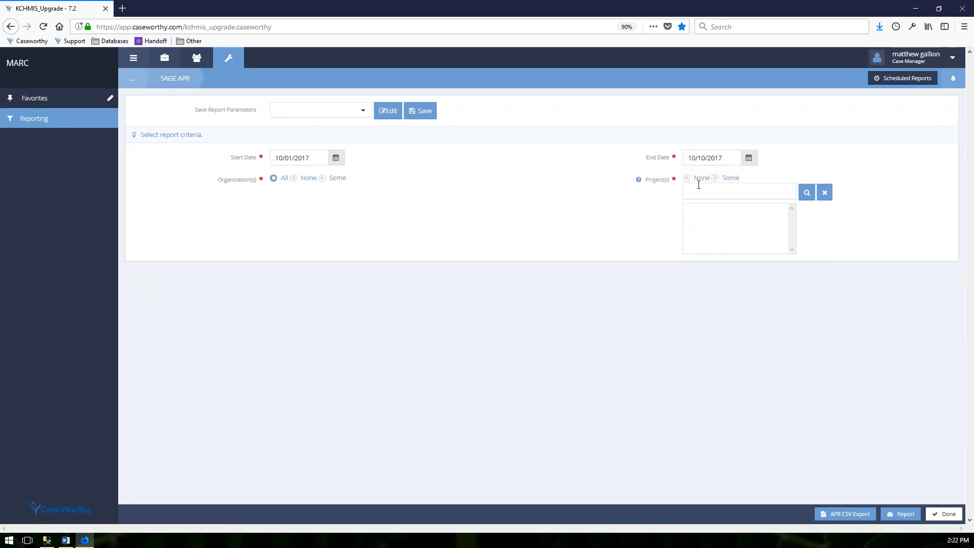
pyautogui.click(716, 178)
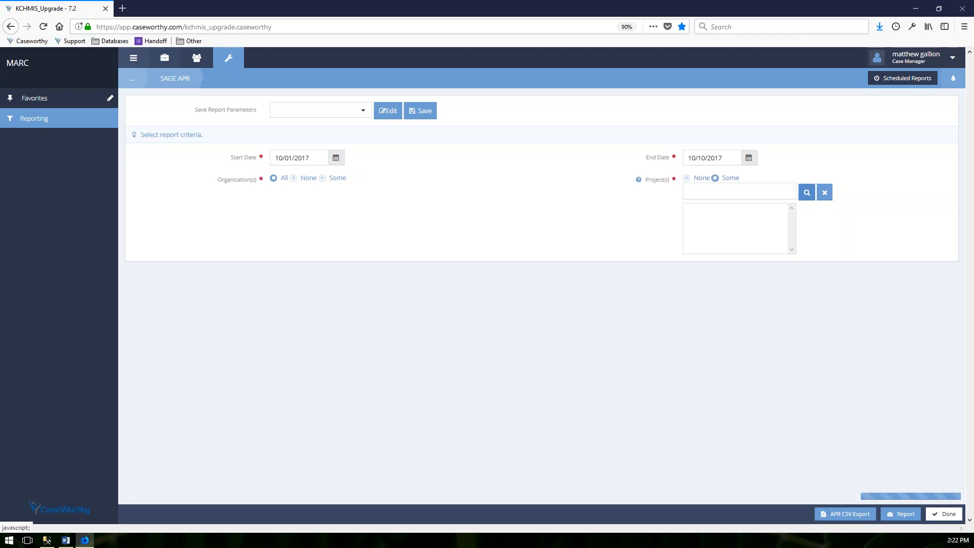
pyautogui.click(691, 211)
pyautogui.click(750, 308)
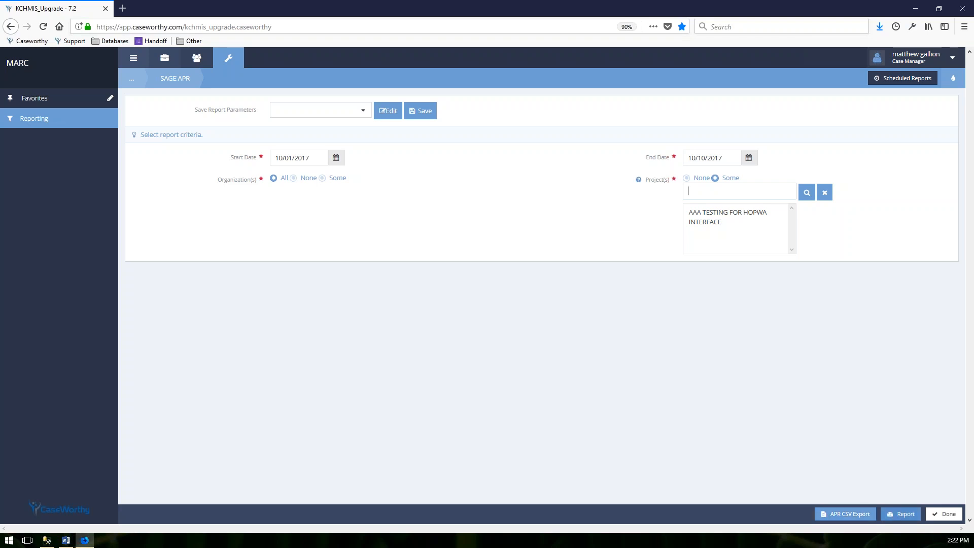
# Queue the APR CSV export, dismiss its notice, and run the SAGE APR report in the report viewer.
pyautogui.click(845, 515)
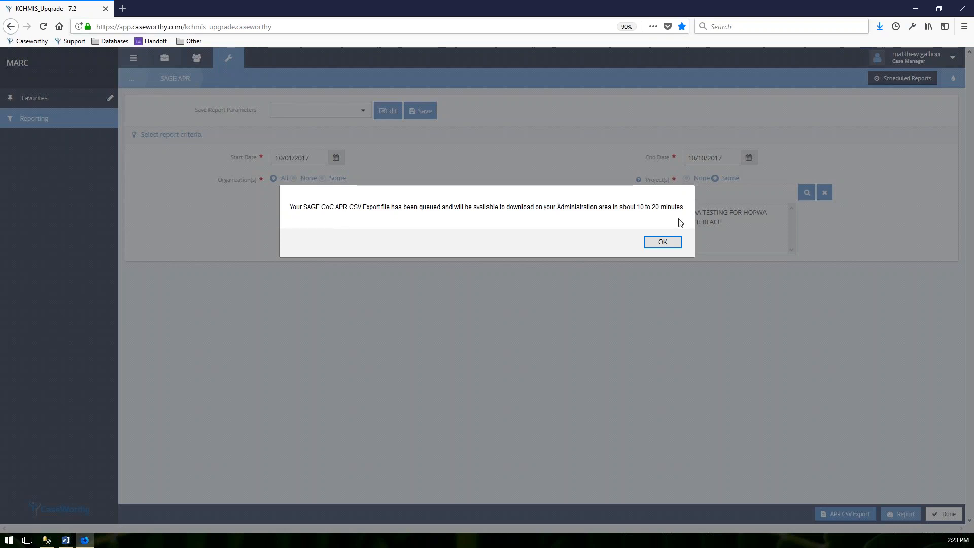
pyautogui.click(661, 245)
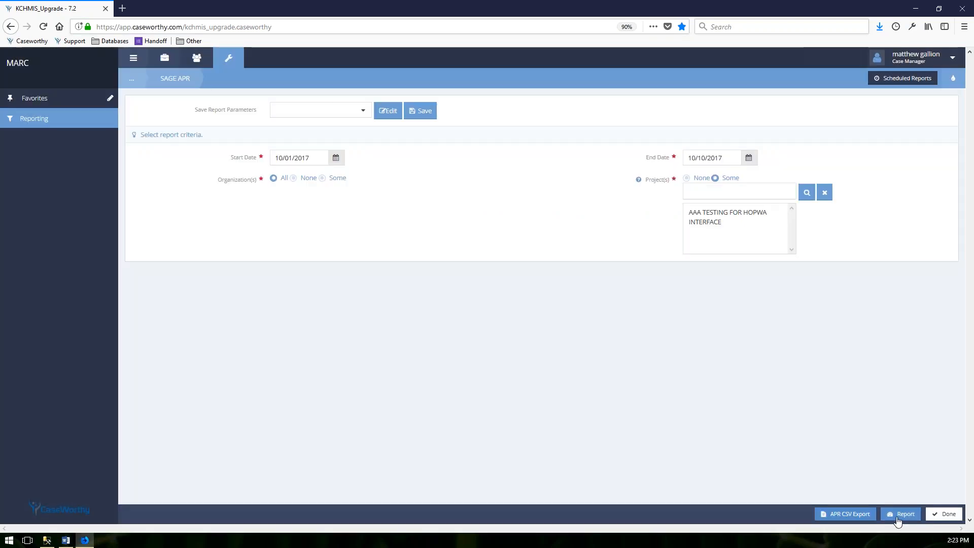
pyautogui.click(899, 515)
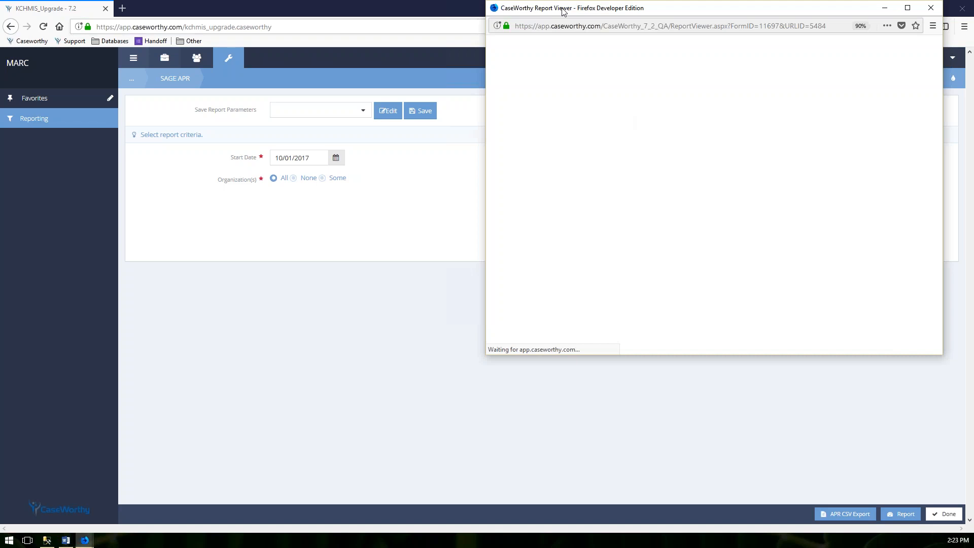
pyautogui.moveTo(564, 10); pyautogui.dragTo(330, 50)
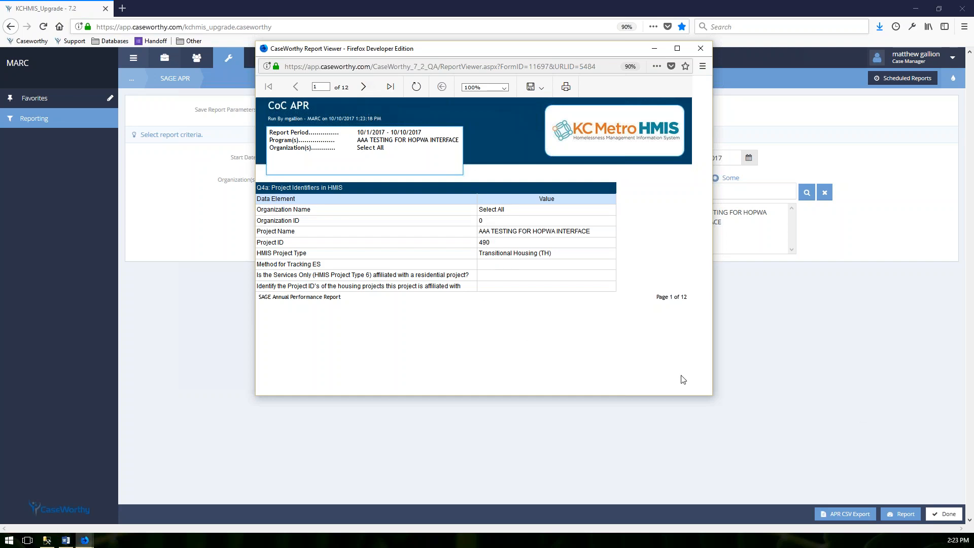
# Open the Client Detail Sub Report from the report's second page, look across its columns, and return to the main report.
pyautogui.click(363, 89)
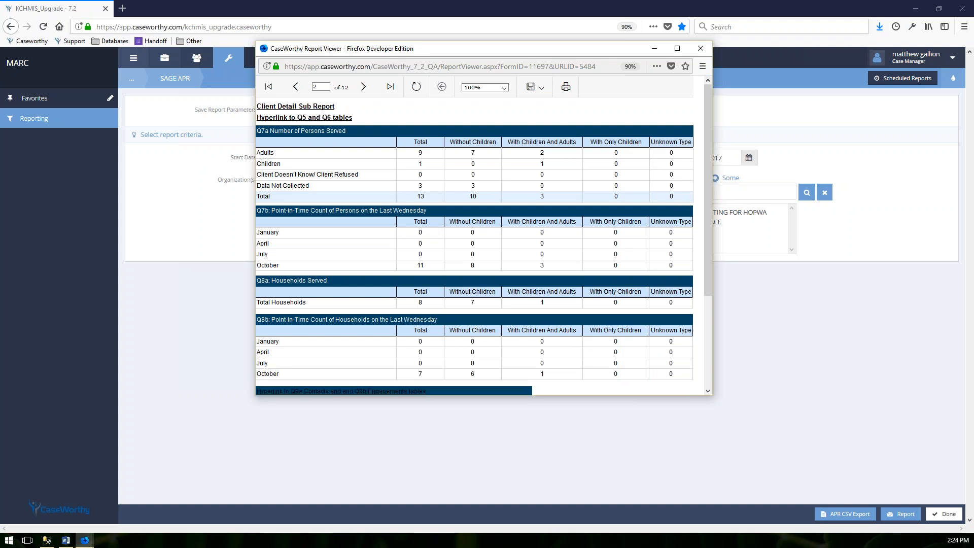
pyautogui.click(292, 110)
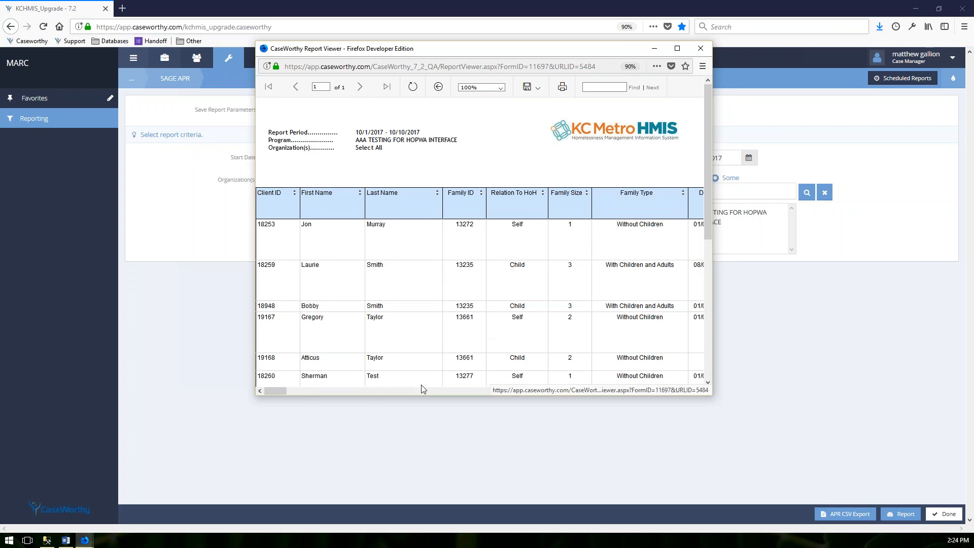
pyautogui.moveTo(276, 391); pyautogui.dragTo(307, 397)
pyautogui.moveTo(308, 397); pyautogui.dragTo(254, 342)
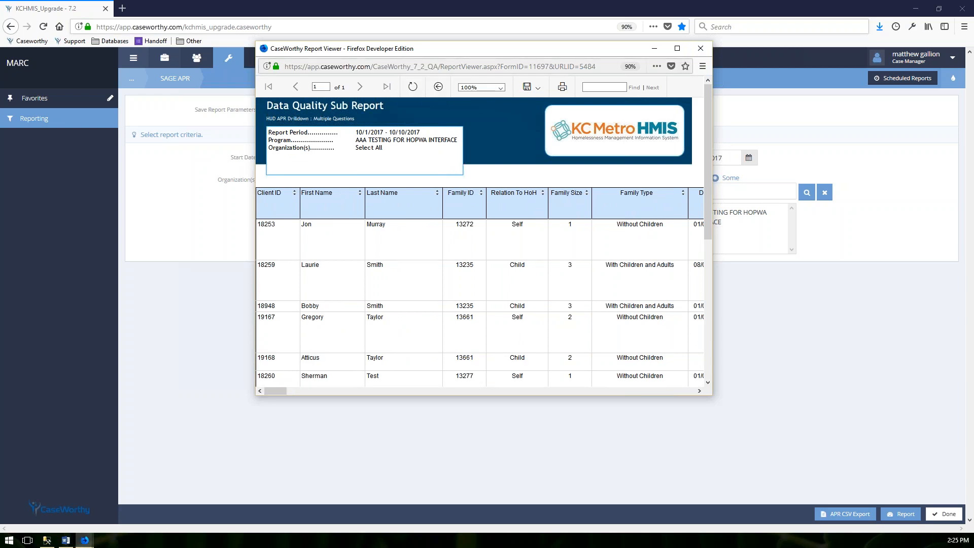
pyautogui.click(439, 87)
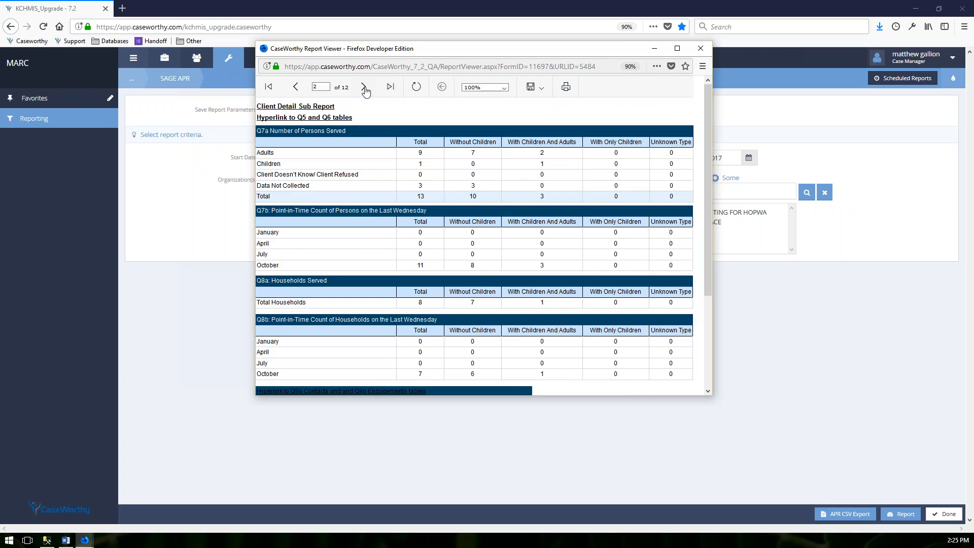
# Page forward through the SAGE APR tables from the third page on, and close the viewer and the report form.
pyautogui.click(363, 87)
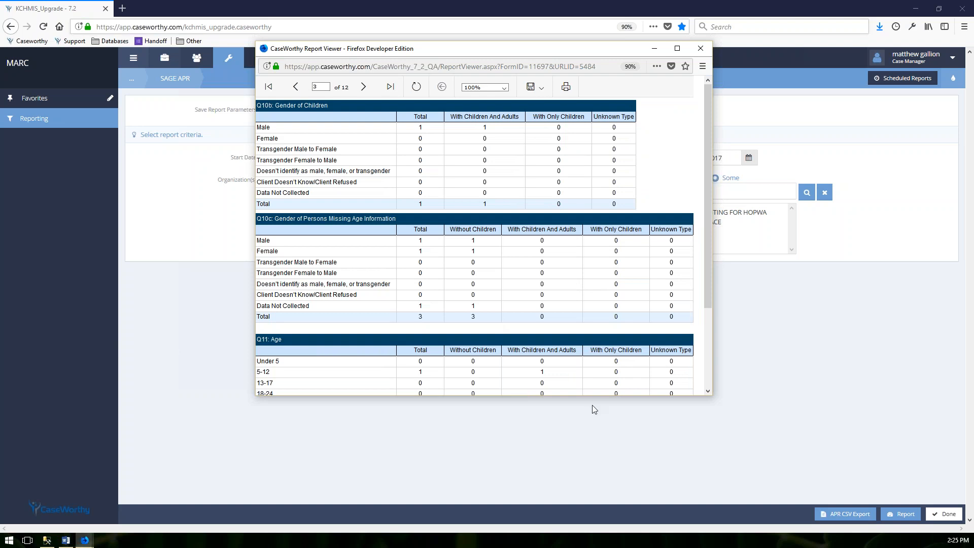
pyautogui.click(365, 87)
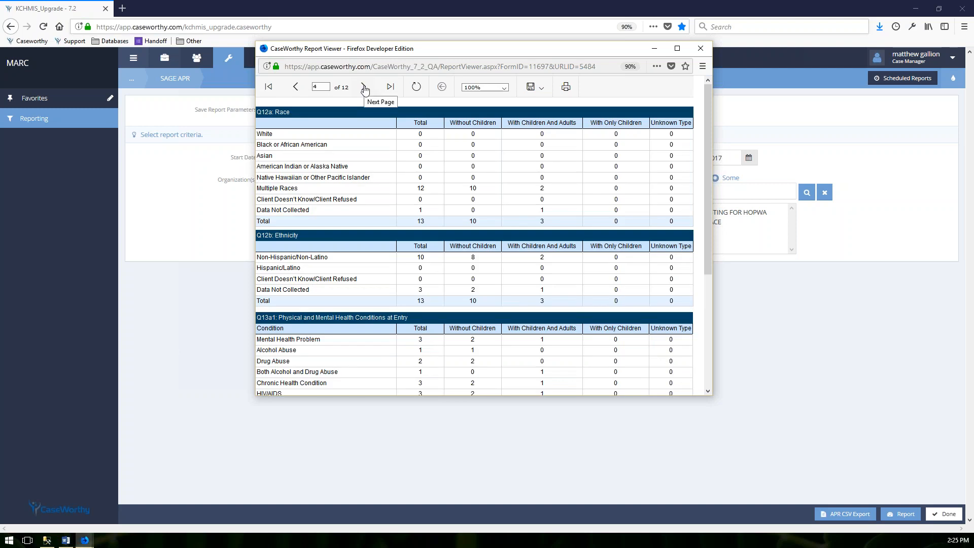
pyautogui.click(365, 89)
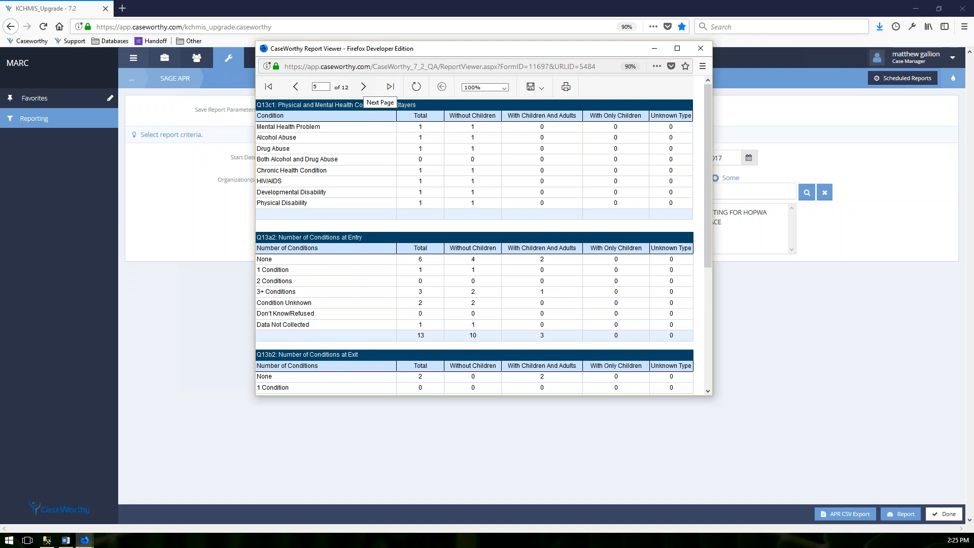
pyautogui.click(364, 88)
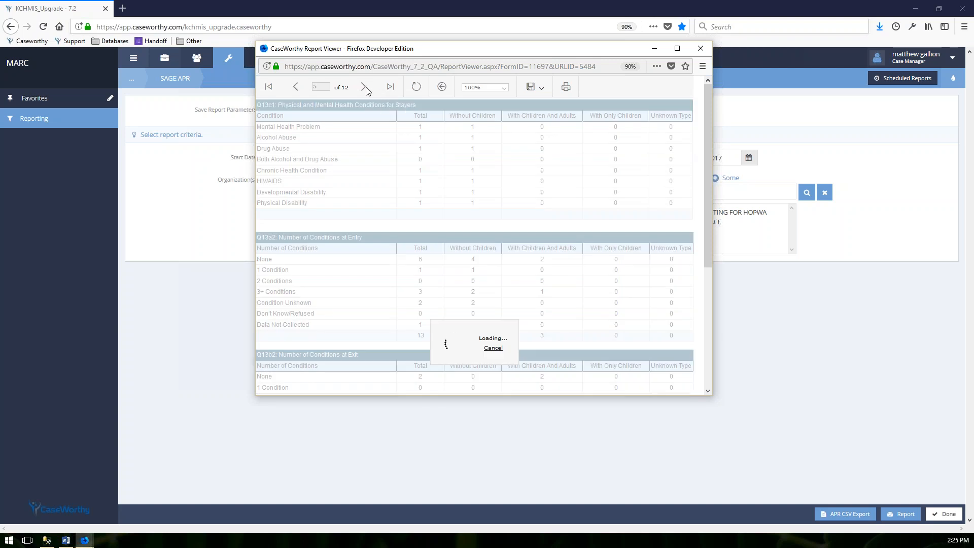
pyautogui.click(701, 51)
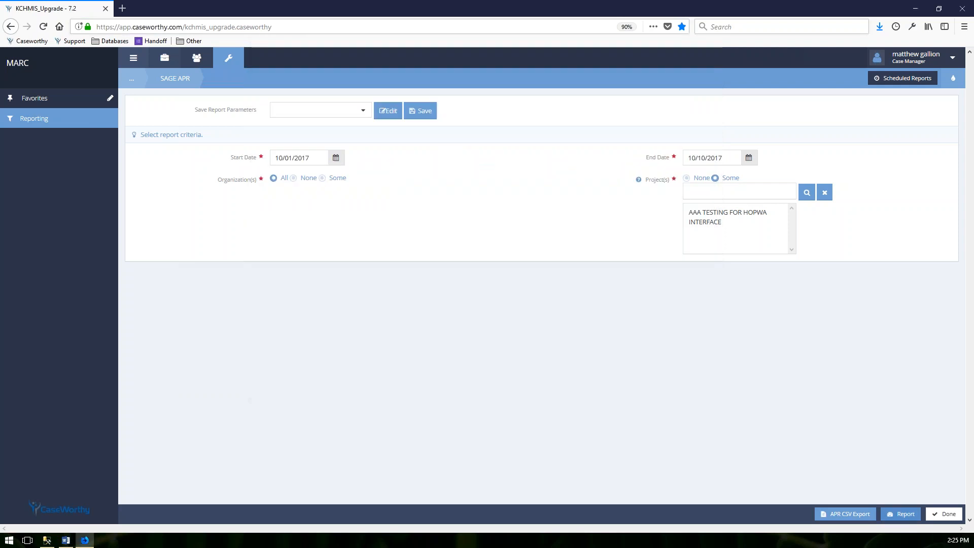
pyautogui.click(947, 515)
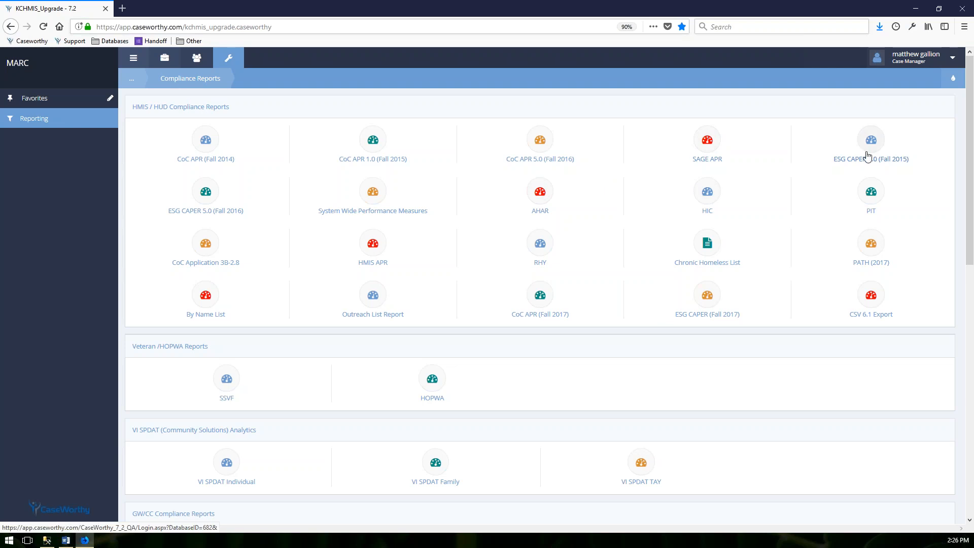
# Open the ESG CAPER (Fall 2017) report and set its period from 10/01/2017 to 10/10/2017.
pyautogui.click(709, 302)
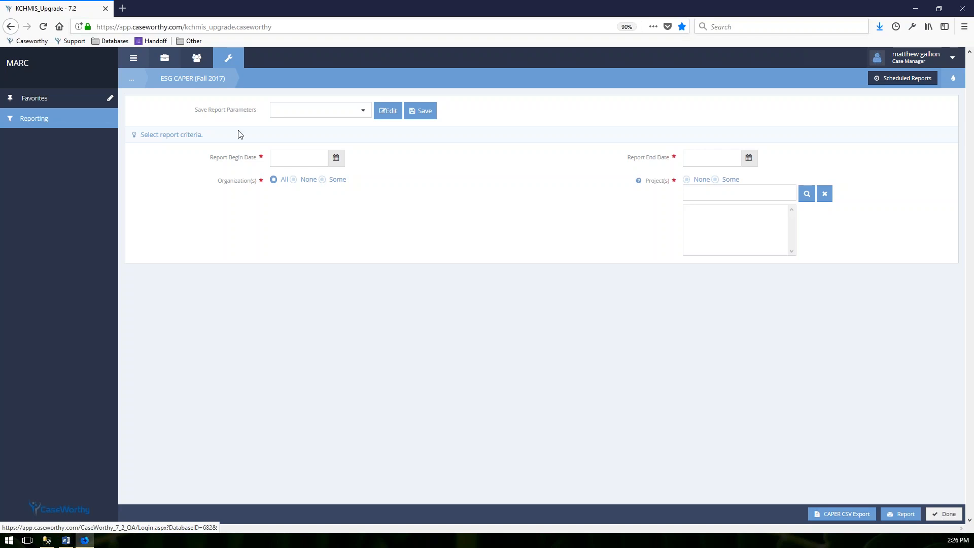
pyautogui.click(278, 163)
pyautogui.write('10/')
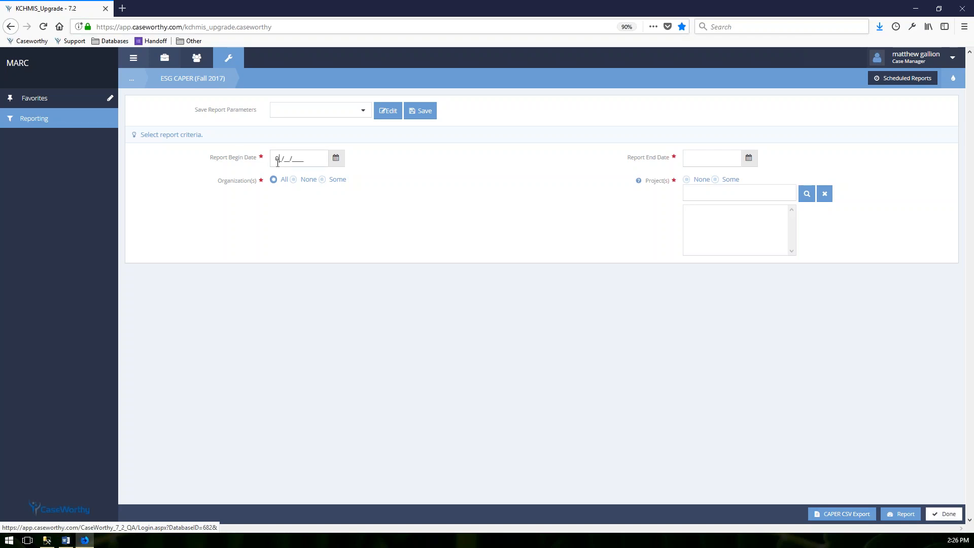
pyautogui.write('01/2017')
pyautogui.click(690, 158)
pyautogui.write('10101017')
# Limit the ESG CAPER to the AAA TESTING FOR HOPWA INTERFACE project and run the report.
pyautogui.click(725, 179)
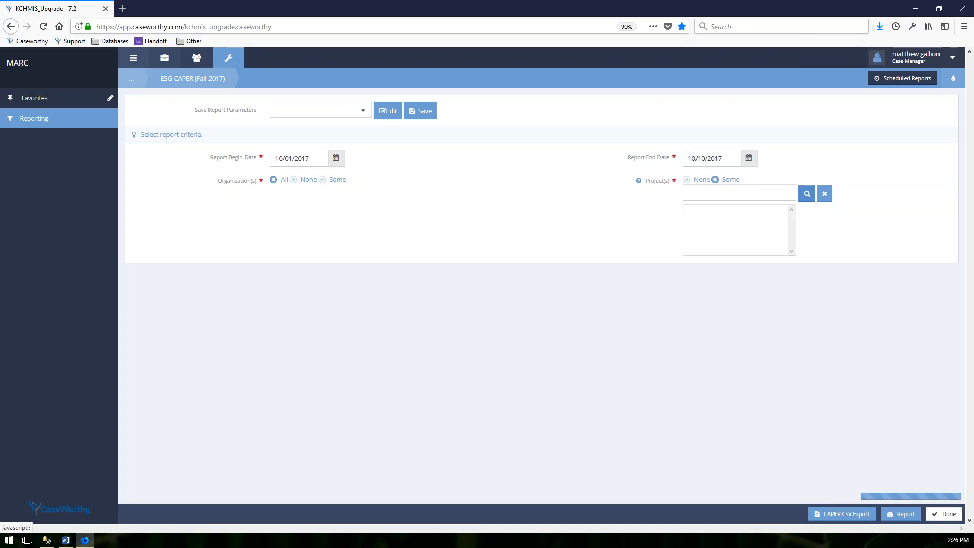
pyautogui.click(701, 219)
pyautogui.click(750, 309)
pyautogui.click(897, 515)
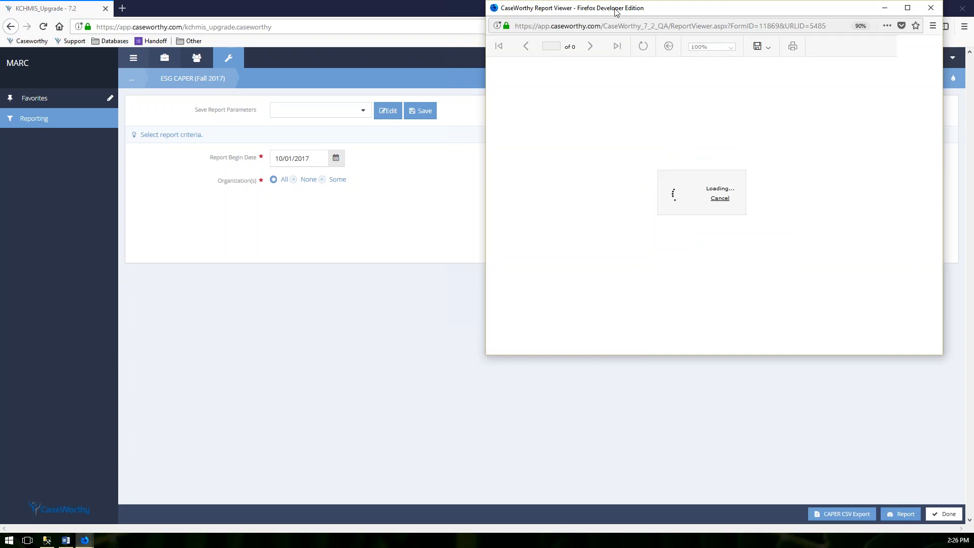
pyautogui.moveTo(616, 10); pyautogui.dragTo(568, 40)
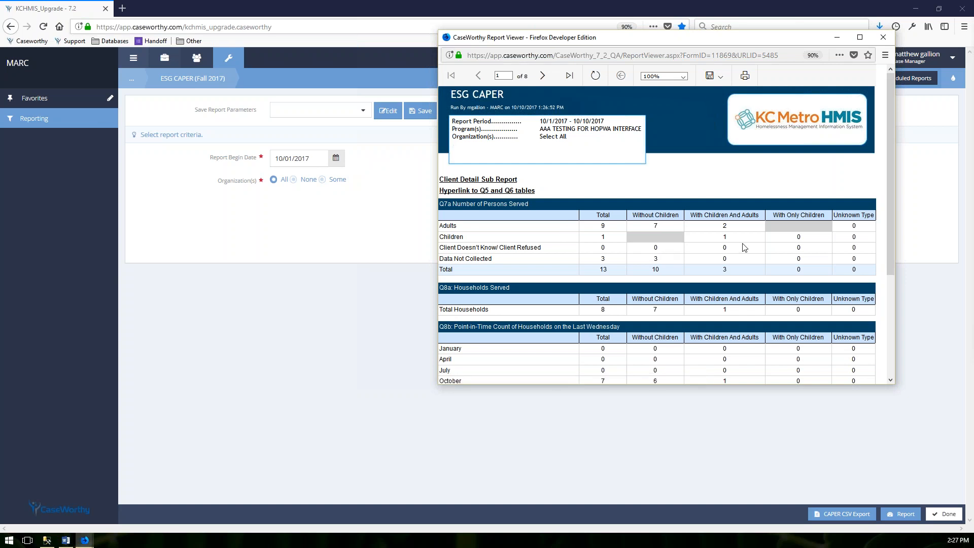
# Open the linked Q9a contacts and Q9b engagements tables, look through them, and return to the main ESG CAPER report.
pyautogui.scroll(-3, 741, 290)
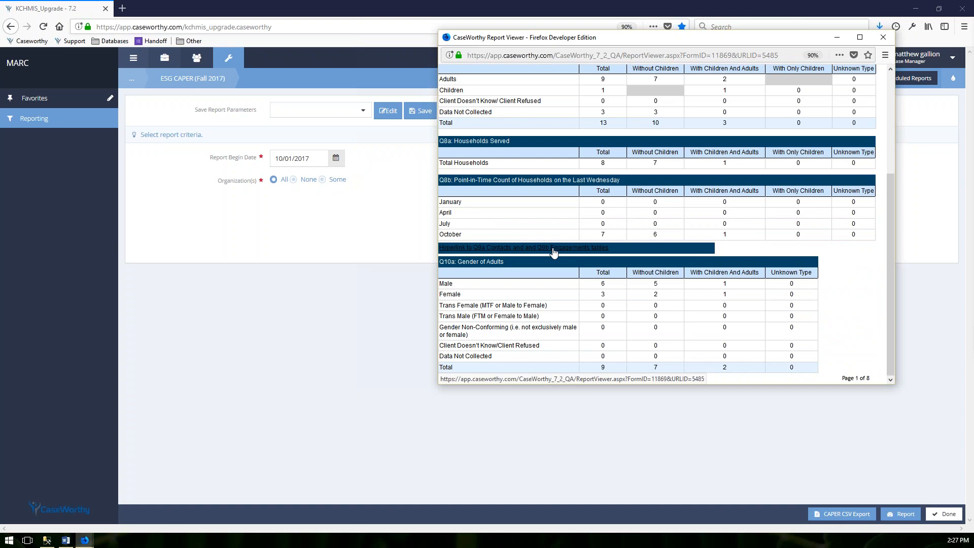
pyautogui.scroll(1, 528, 293)
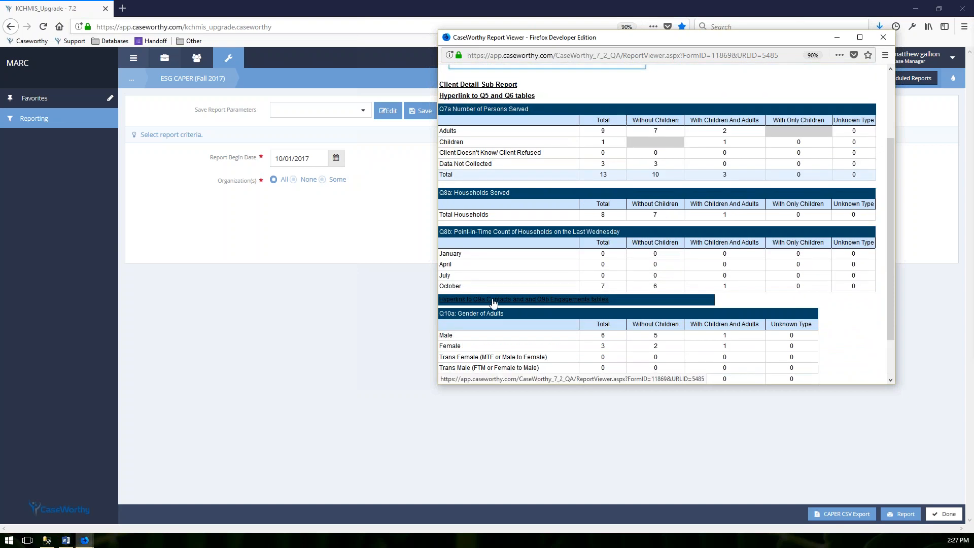
pyautogui.click(506, 303)
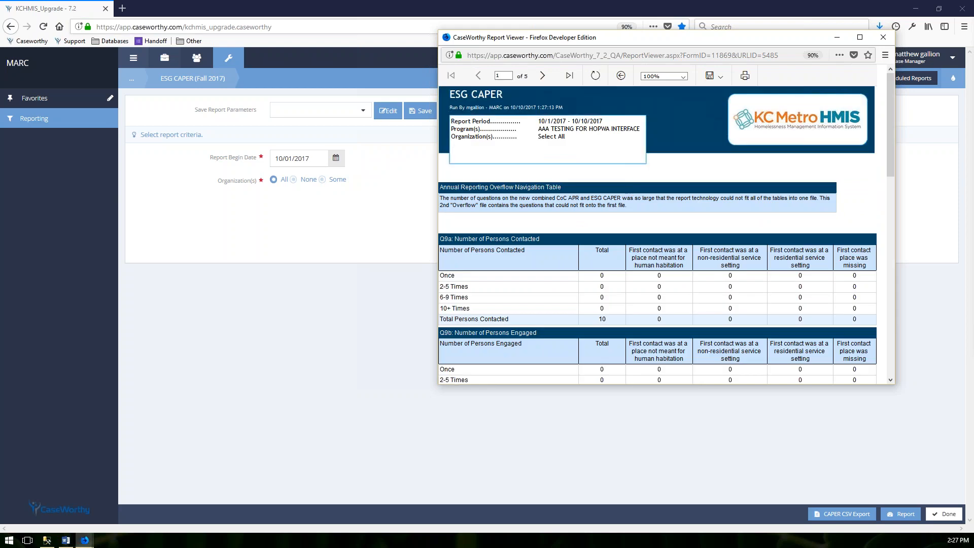
pyautogui.scroll(-3, 614, 307)
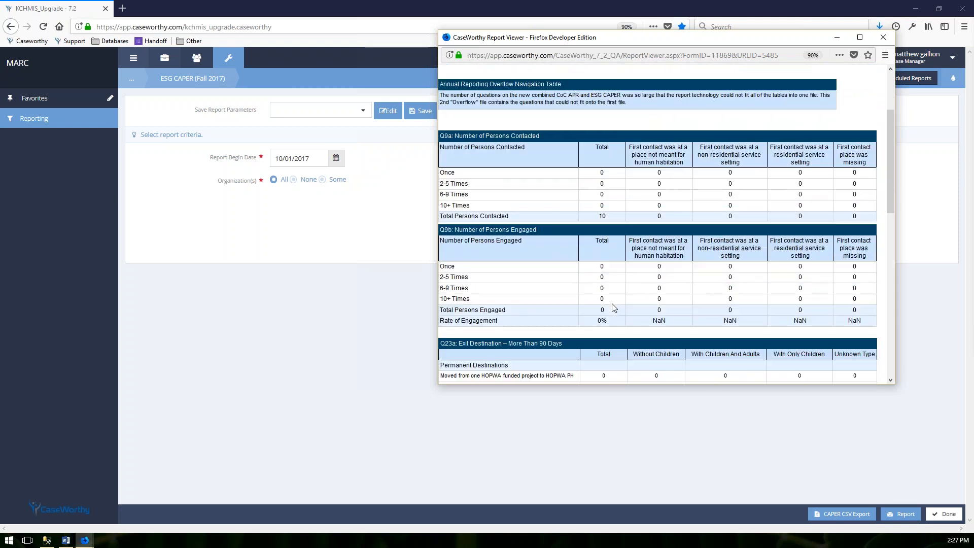
pyautogui.scroll(-4, 614, 307)
pyautogui.scroll(8, 611, 306)
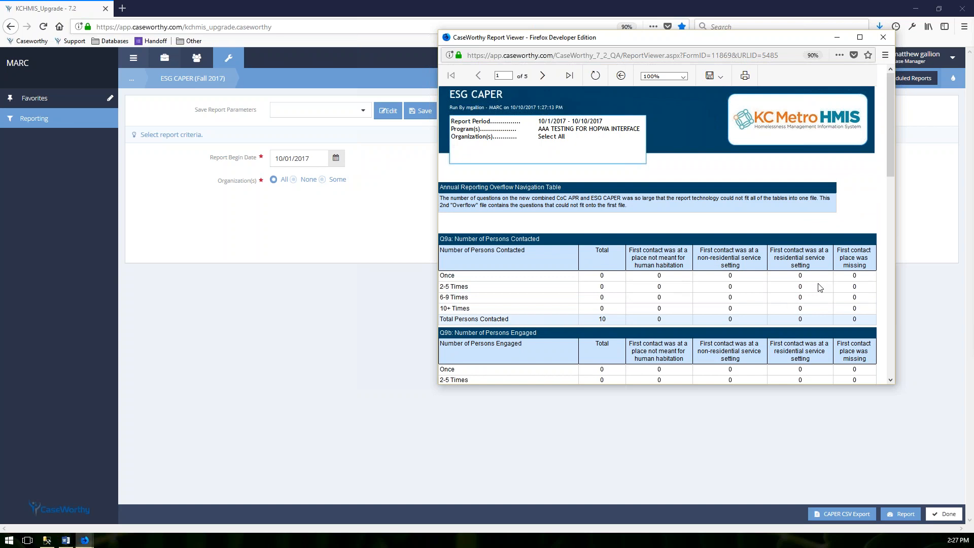
pyautogui.click(621, 76)
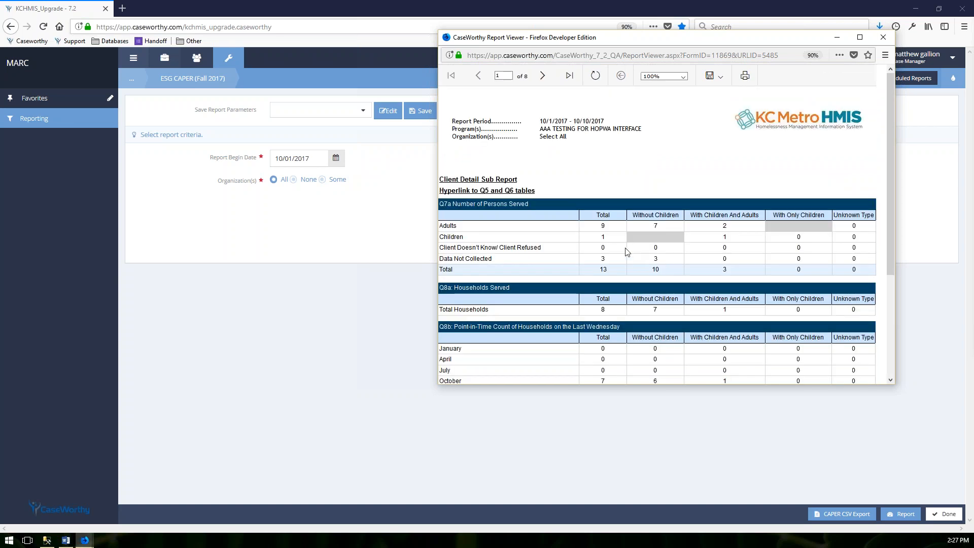
# Open the ESG CAPER's Client Detail Sub Report, look across to its last columns, and close the report viewer.
pyautogui.click(486, 180)
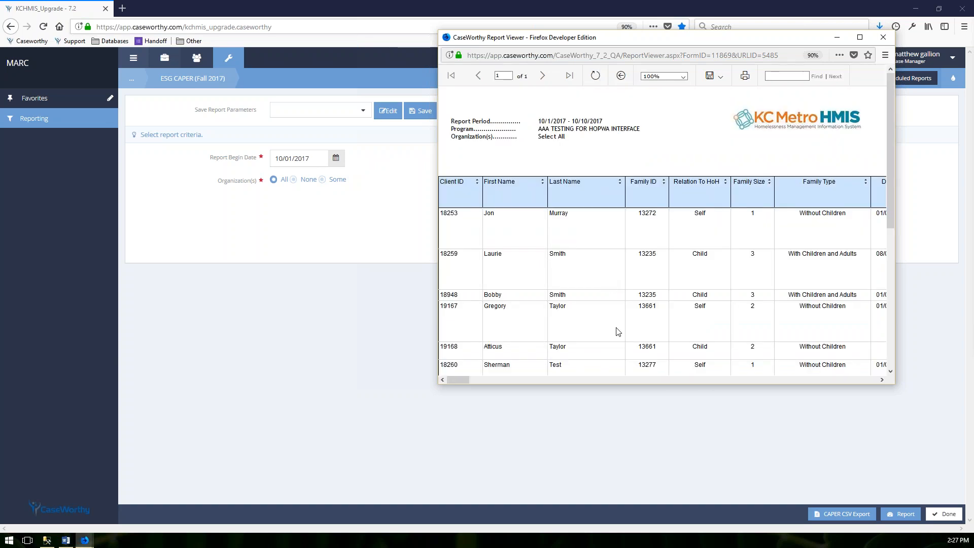
pyautogui.moveTo(456, 379); pyautogui.dragTo(576, 395)
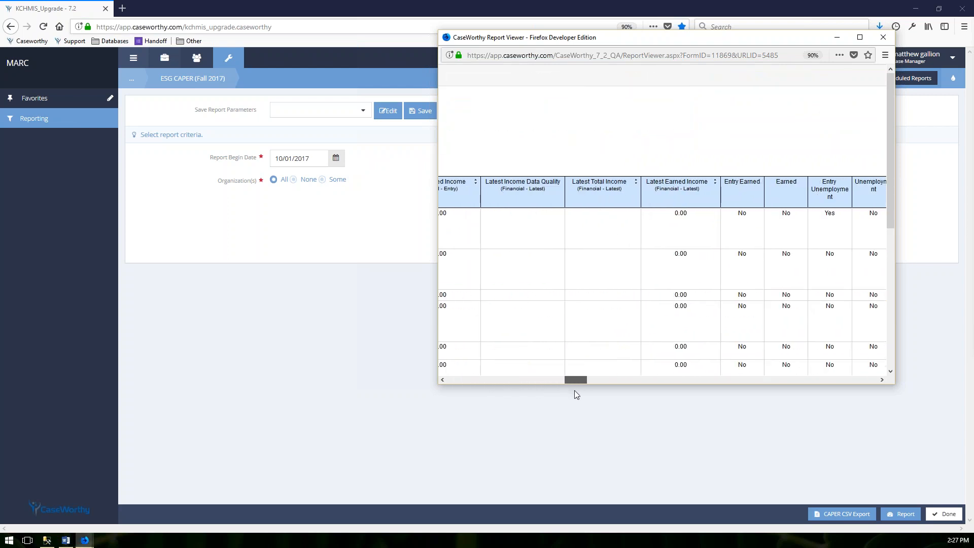
pyautogui.moveTo(576, 394); pyautogui.dragTo(598, 396)
pyautogui.moveTo(608, 395); pyautogui.dragTo(892, 382)
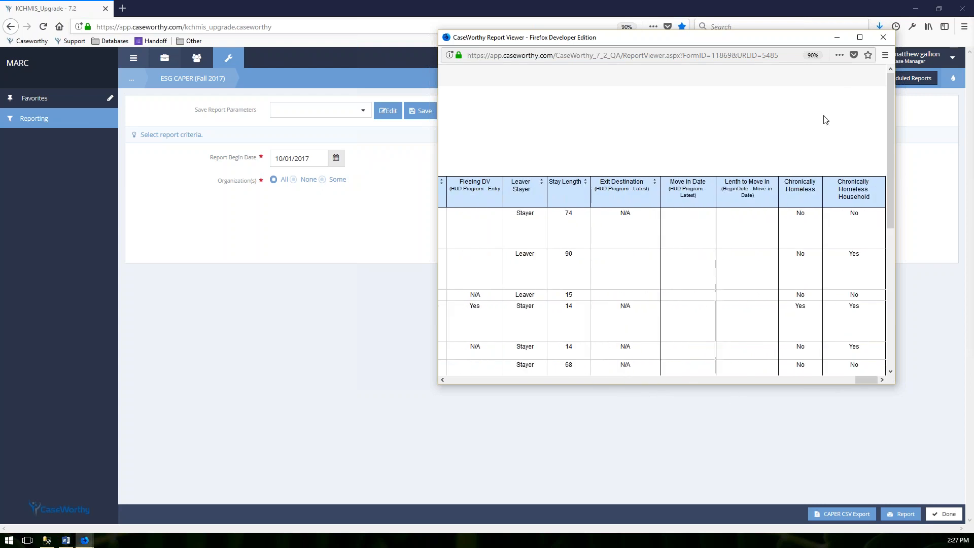
pyautogui.click(889, 42)
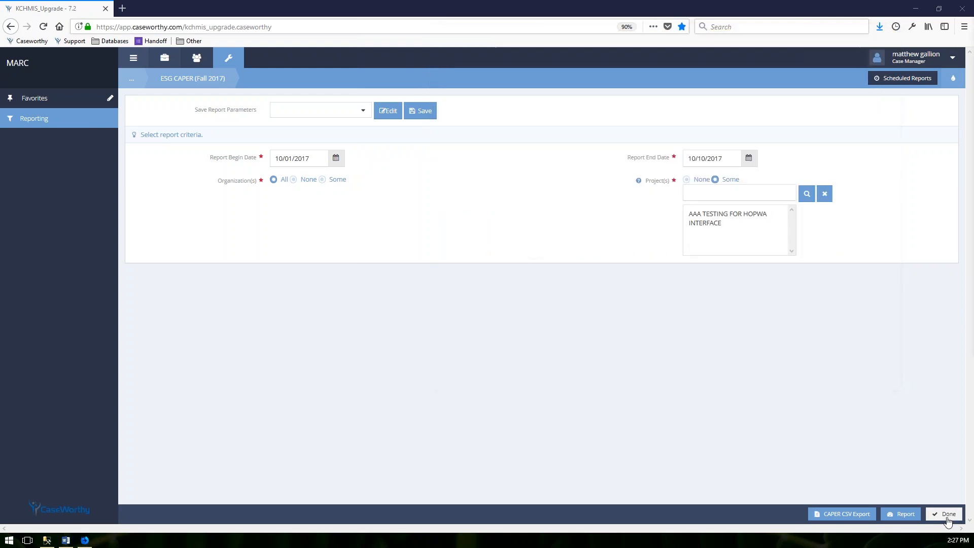
# Leave the ESG CAPER criteria, open System Wide Performance Measures, and view the blank setup form for a new report before cancelling it.
pyautogui.click(946, 514)
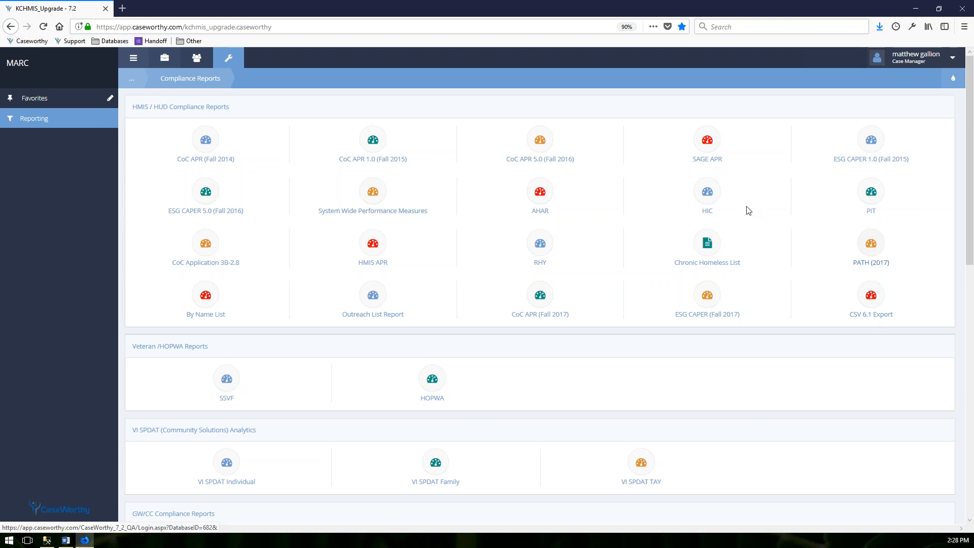
pyautogui.click(374, 197)
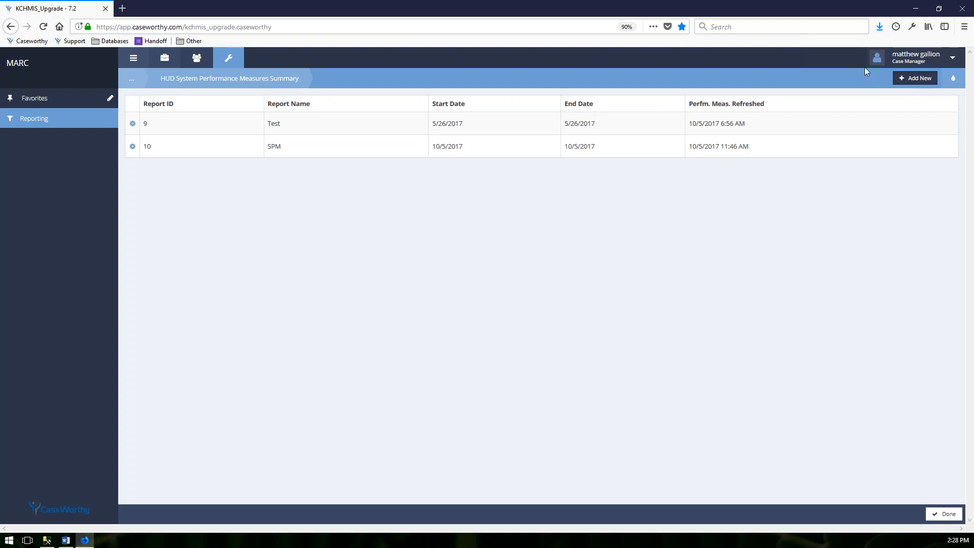
pyautogui.click(911, 79)
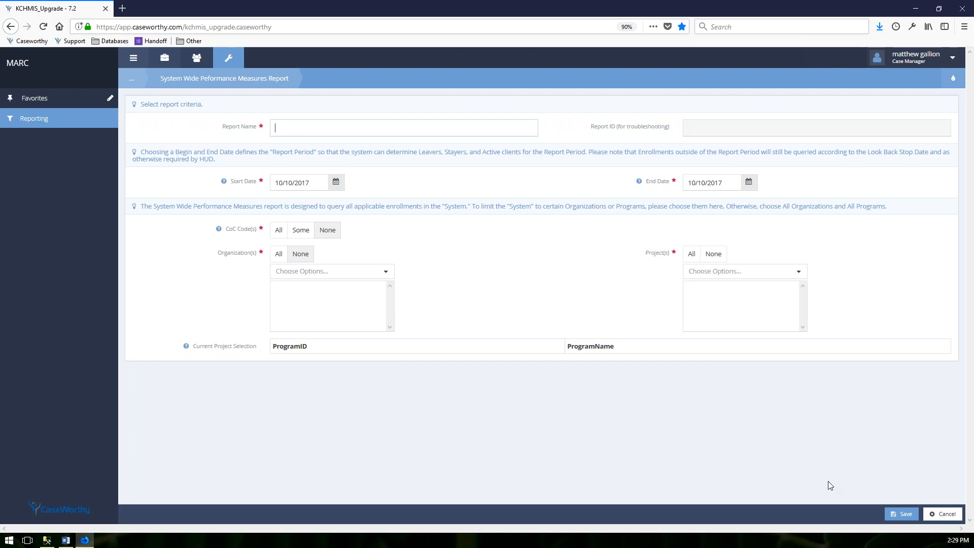
pyautogui.click(944, 514)
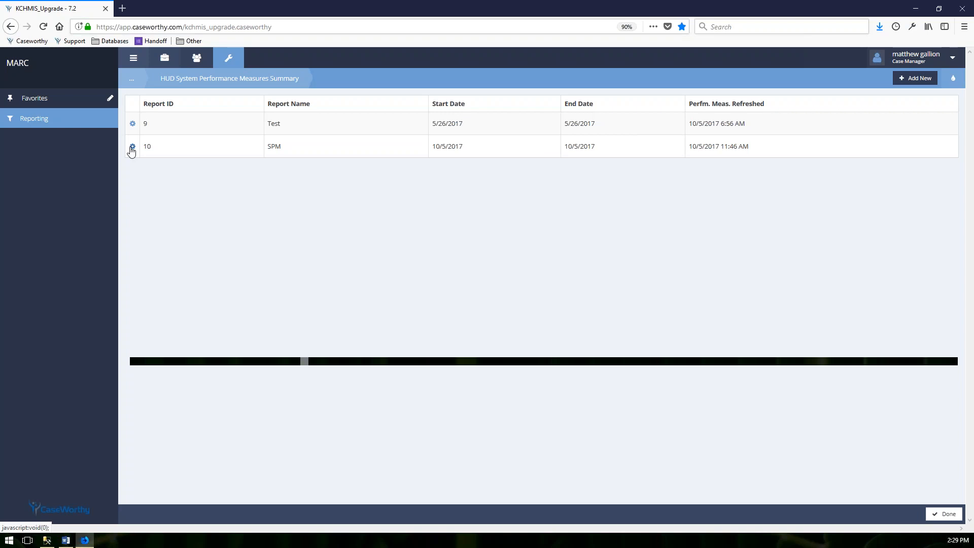
# Set the SPM report's start date to 01/01/2017 in its setup options and save the report.
pyautogui.click(131, 147)
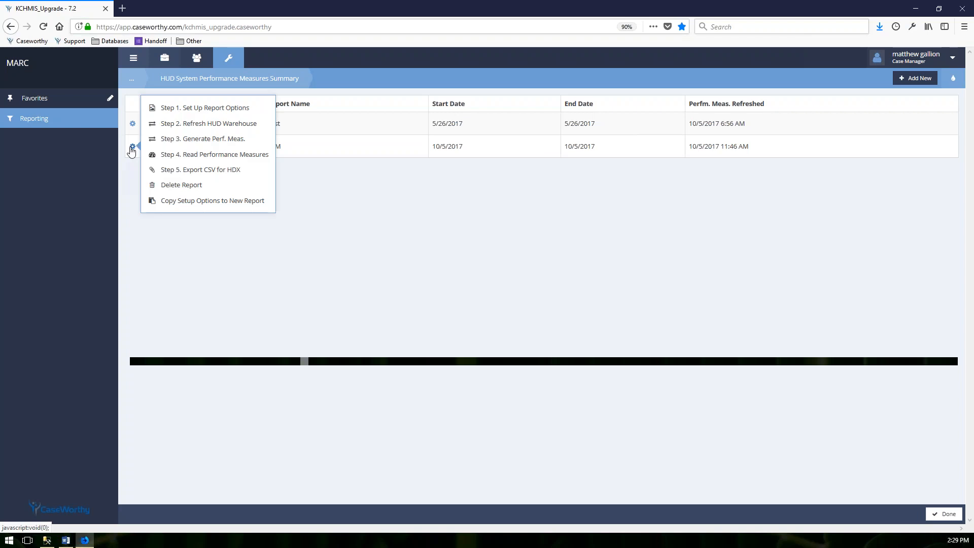
pyautogui.click(266, 113)
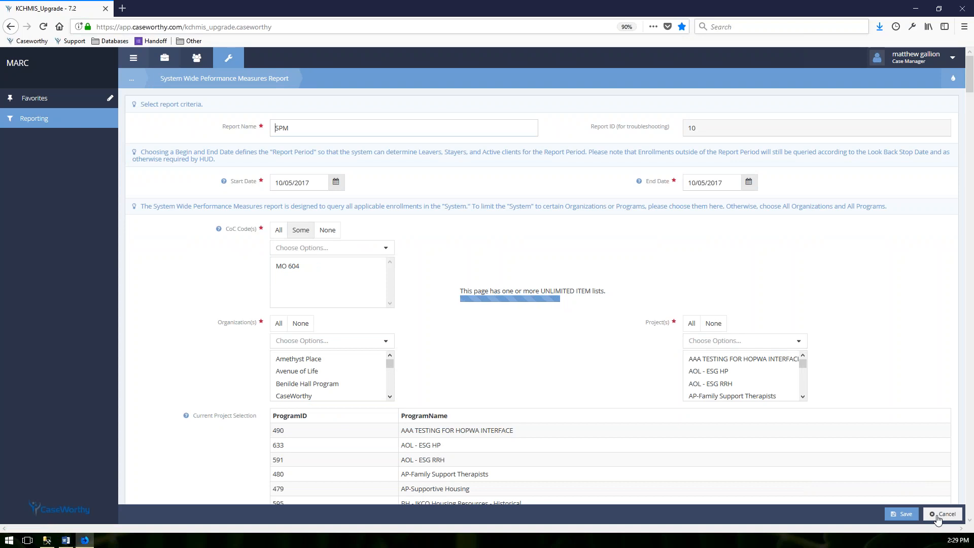
pyautogui.click(284, 188)
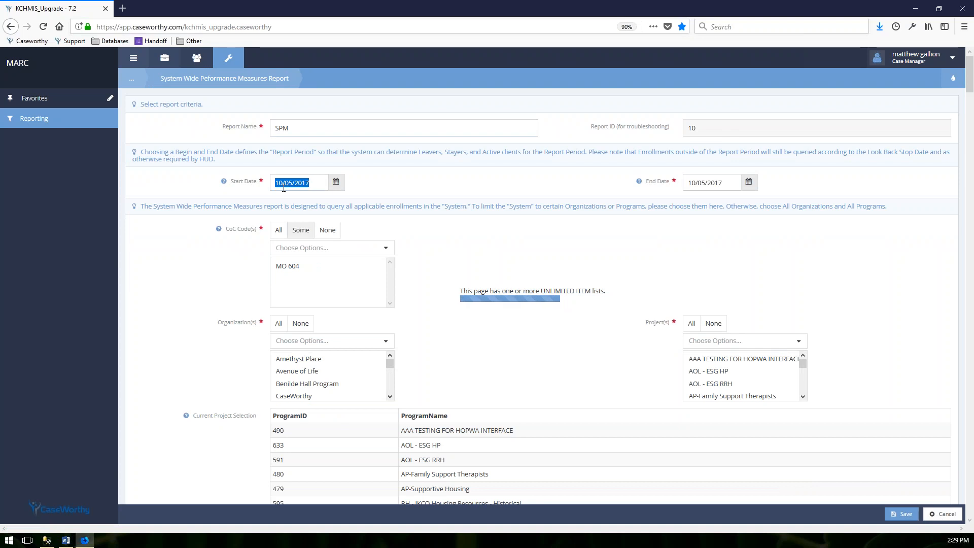
pyautogui.write('010102017')
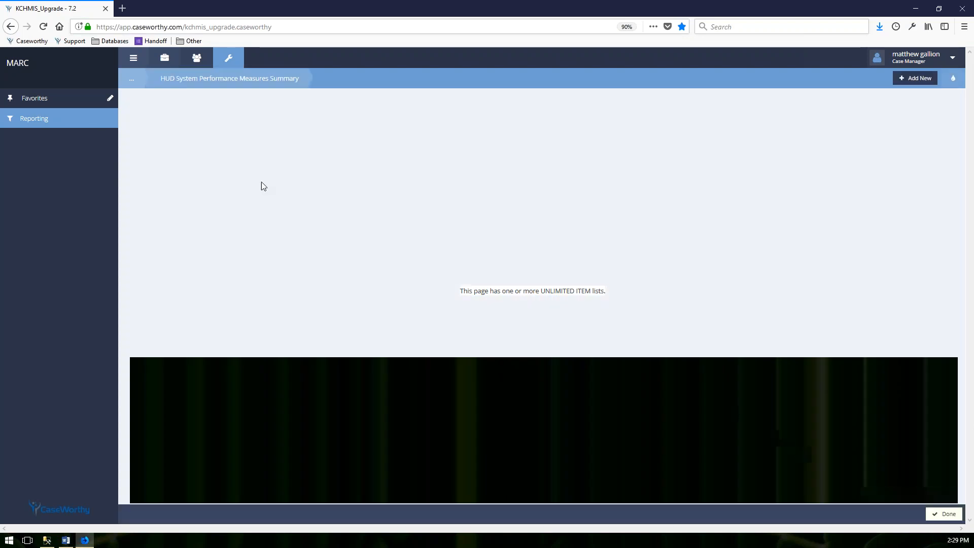
# Refresh the HUD data warehouse for the SPM report and return to the performance measures summary.
pyautogui.click(132, 146)
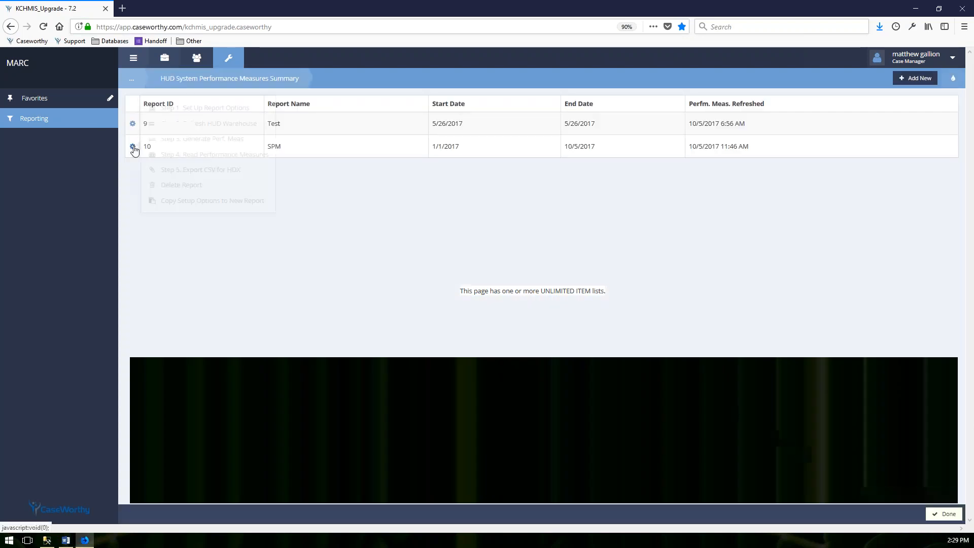
pyautogui.click(263, 127)
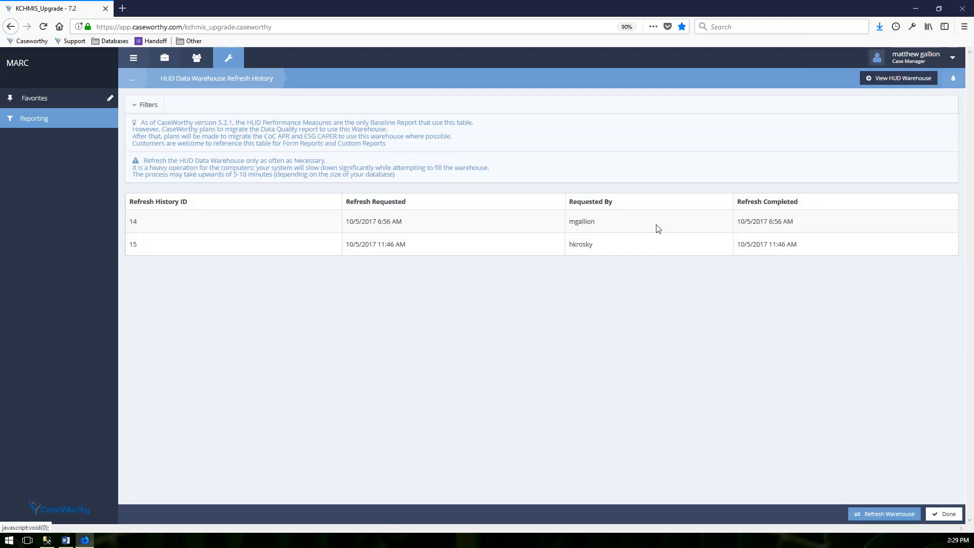
pyautogui.click(886, 517)
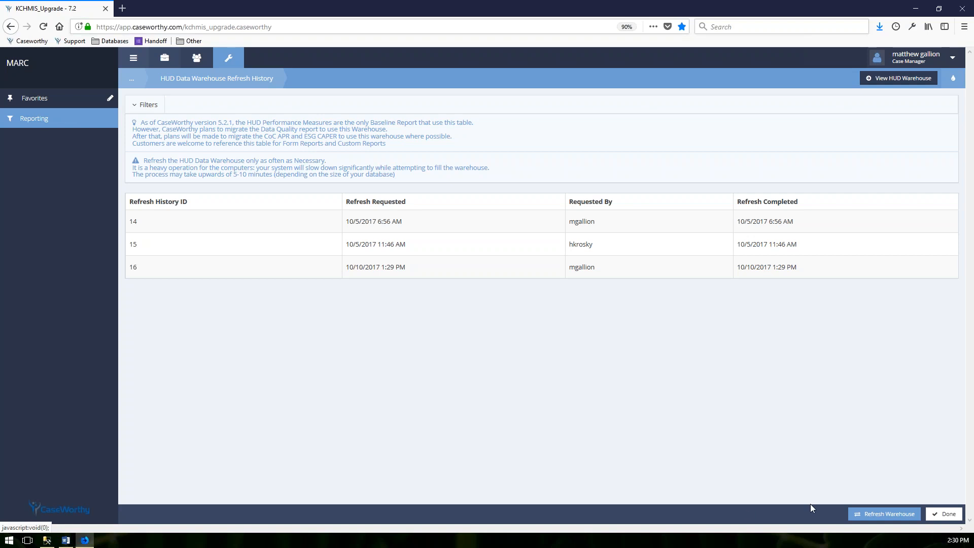
pyautogui.click(944, 516)
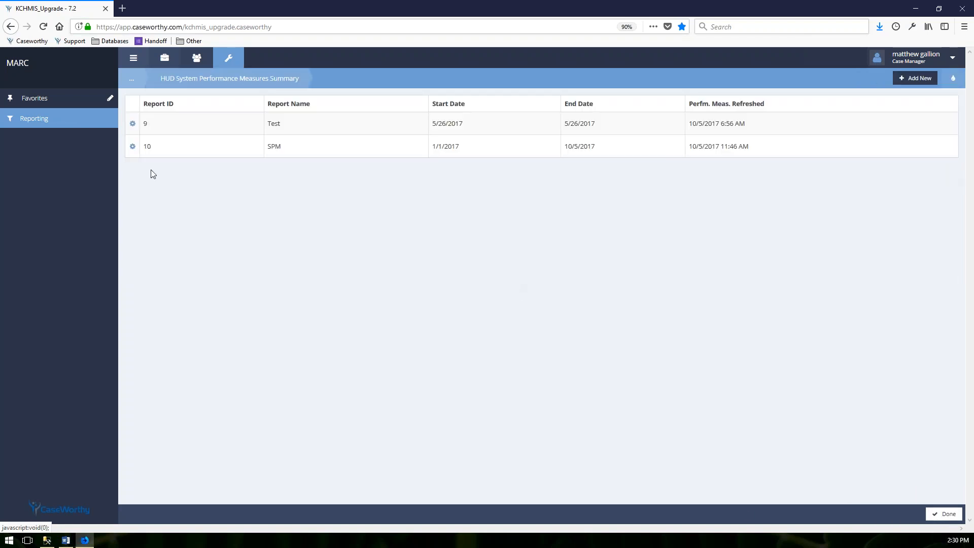
# Generate the performance measure universes for the SPM report and return to the summary list.
pyautogui.click(132, 146)
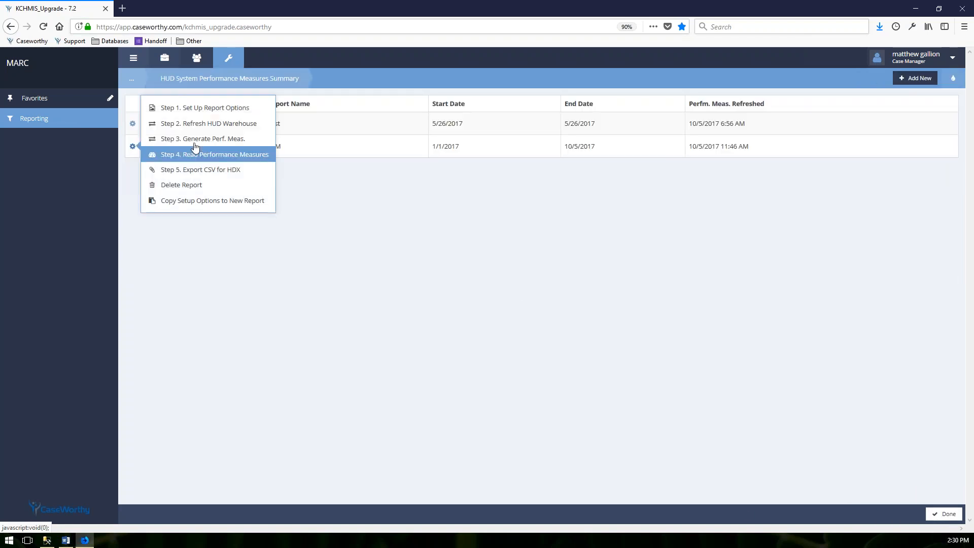
pyautogui.click(260, 143)
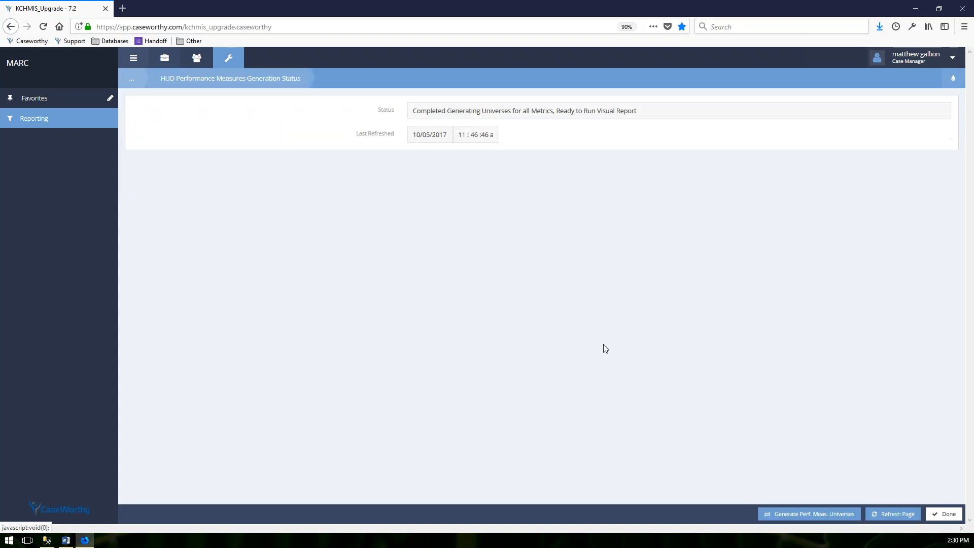
pyautogui.click(815, 515)
pyautogui.click(943, 514)
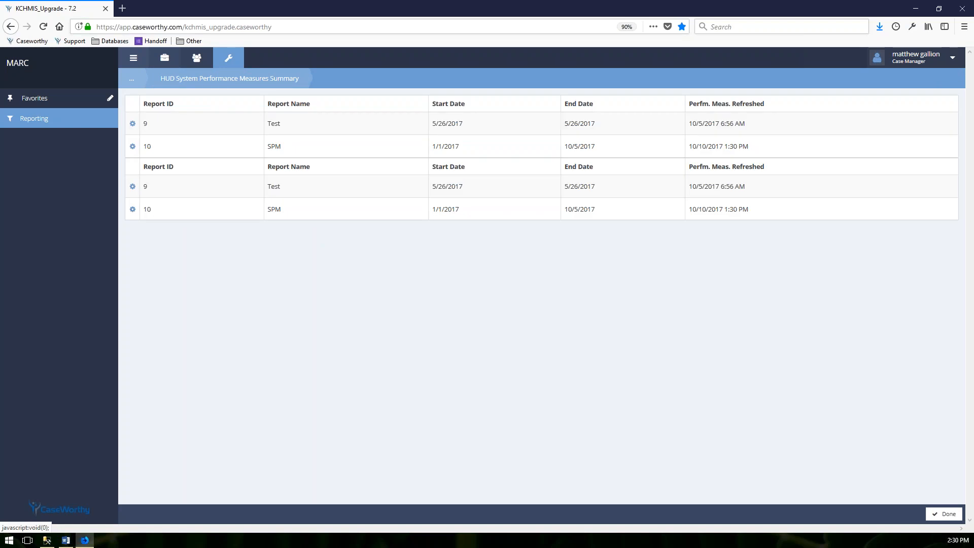
# Open the SPM report's performance measures for reading, look through the first metrics, and page forward and back.
pyautogui.click(133, 146)
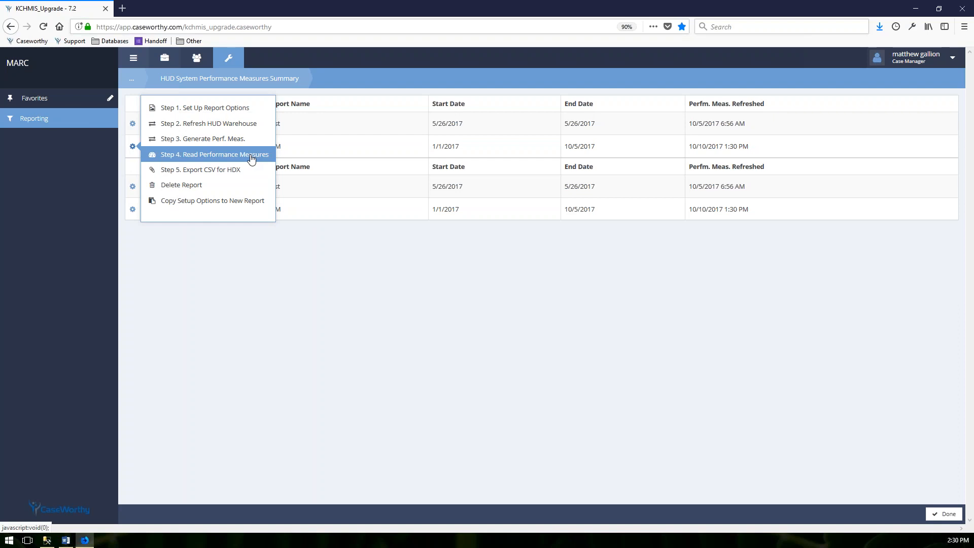
pyautogui.click(252, 155)
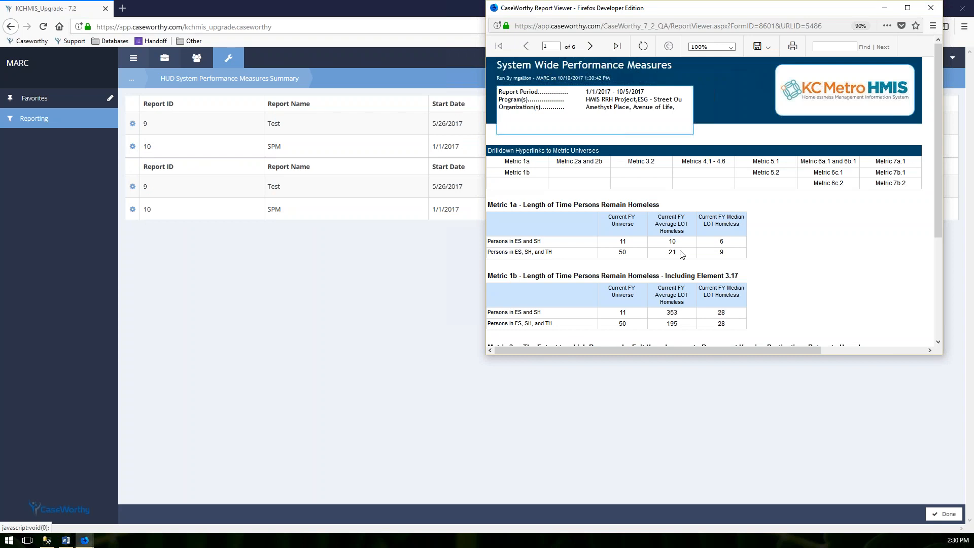
pyautogui.scroll(-5, 717, 208)
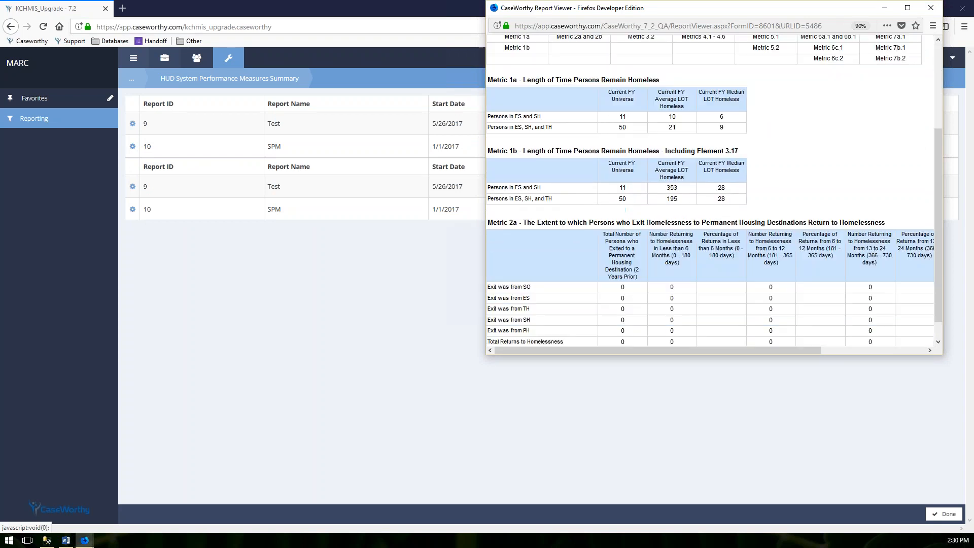
pyautogui.scroll(5, 712, 198)
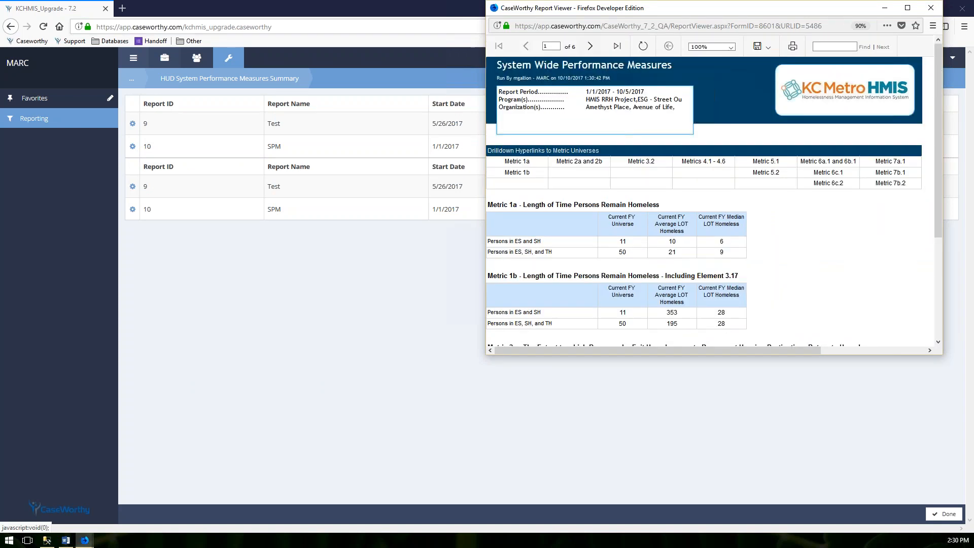
pyautogui.click(591, 46)
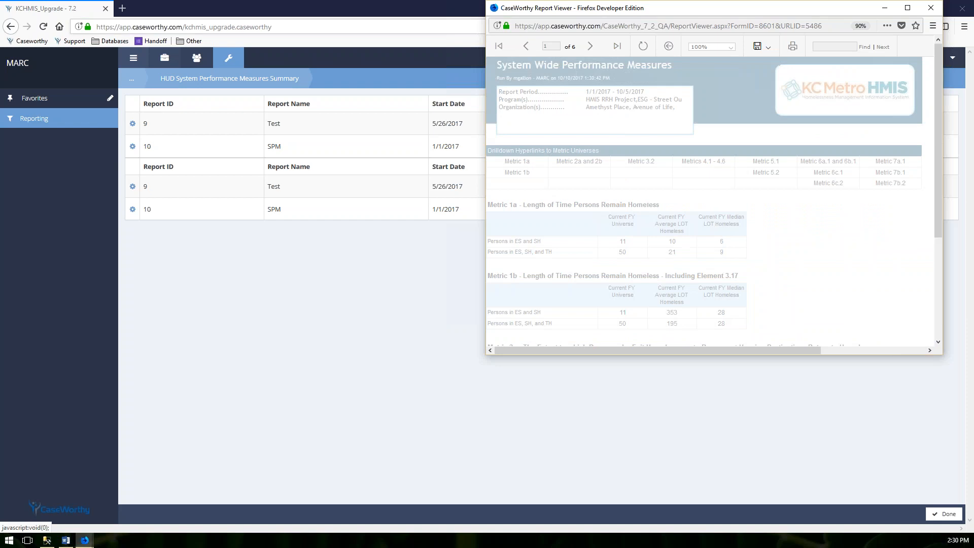
pyautogui.click(526, 47)
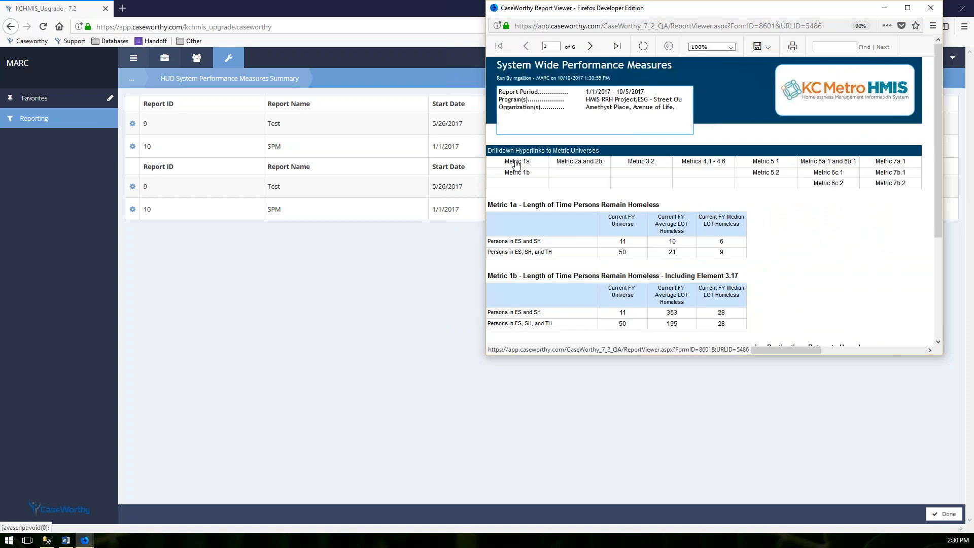
# Drill down to the Metric 1a universe, look through its client list, and return to the main performance measures report.
pyautogui.click(517, 162)
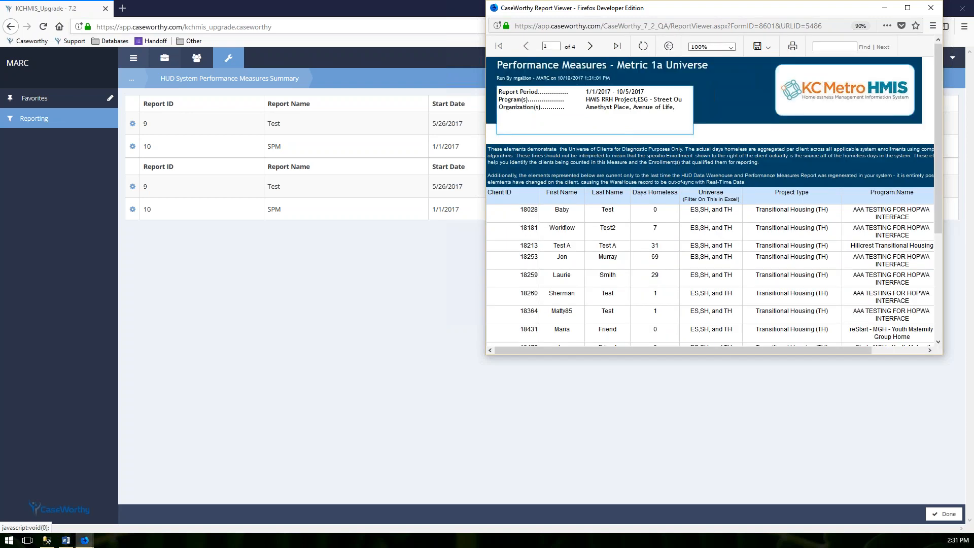
pyautogui.scroll(-3, 619, 297)
pyautogui.scroll(-2, 644, 325)
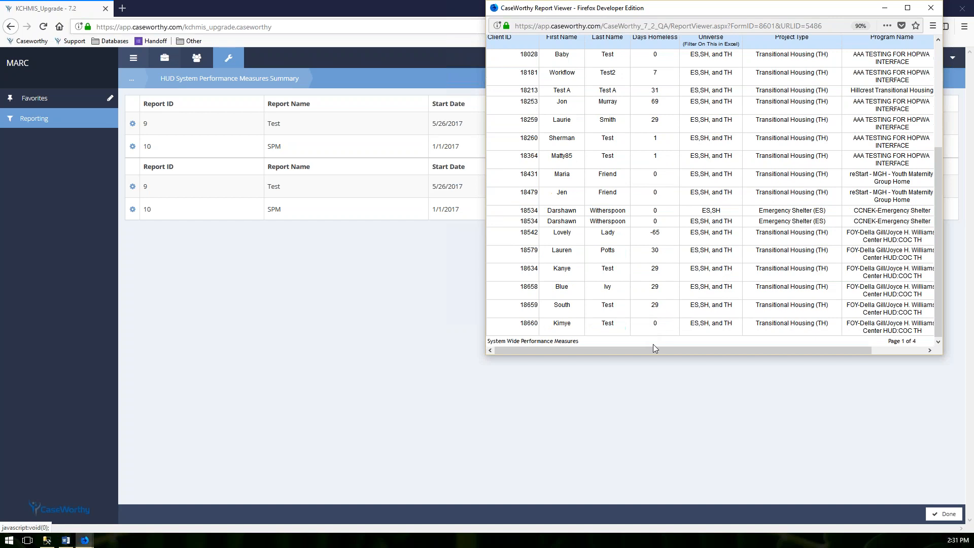
pyautogui.moveTo(657, 352); pyautogui.dragTo(641, 375)
pyautogui.scroll(5, 592, 120)
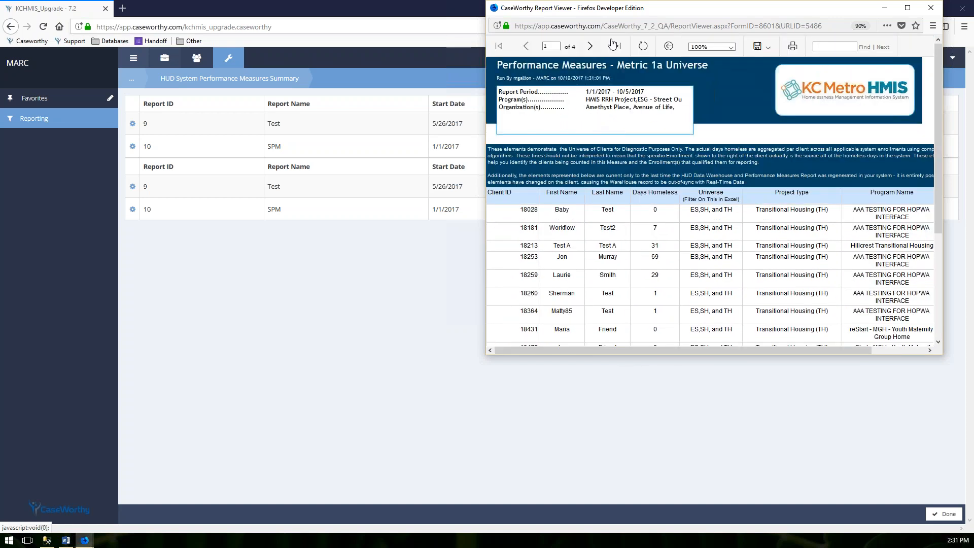
pyautogui.click(670, 47)
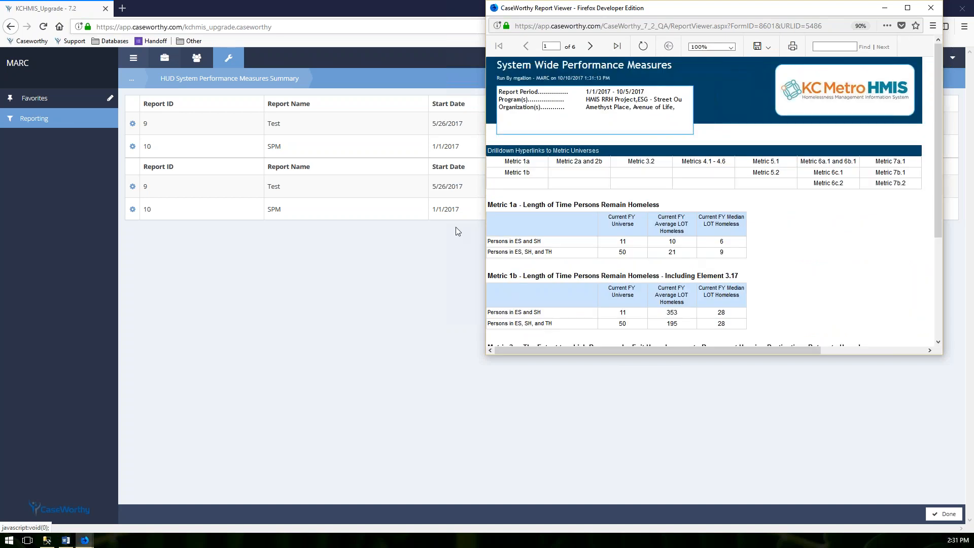
# Queue the SPM report's CSV export for HDX and acknowledge the notice.
pyautogui.click(133, 147)
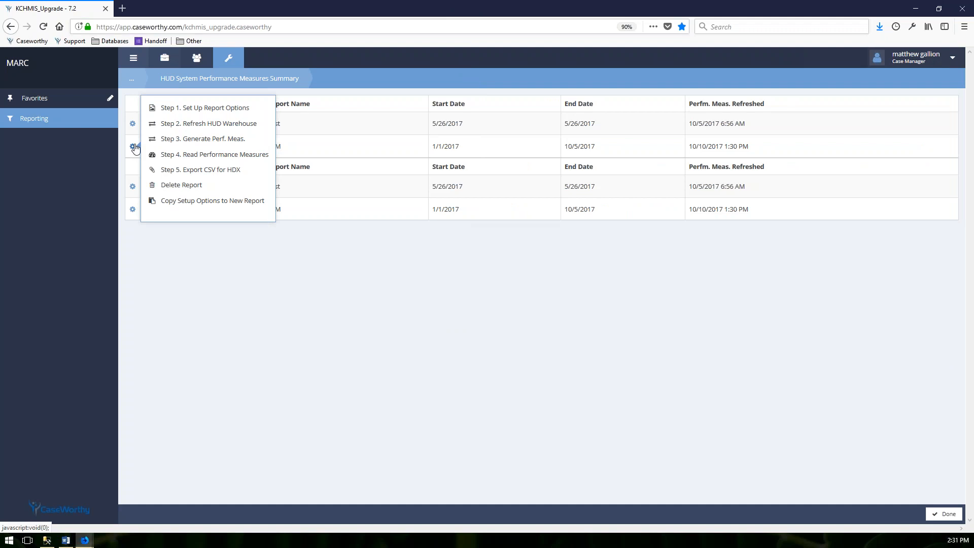
pyautogui.click(247, 176)
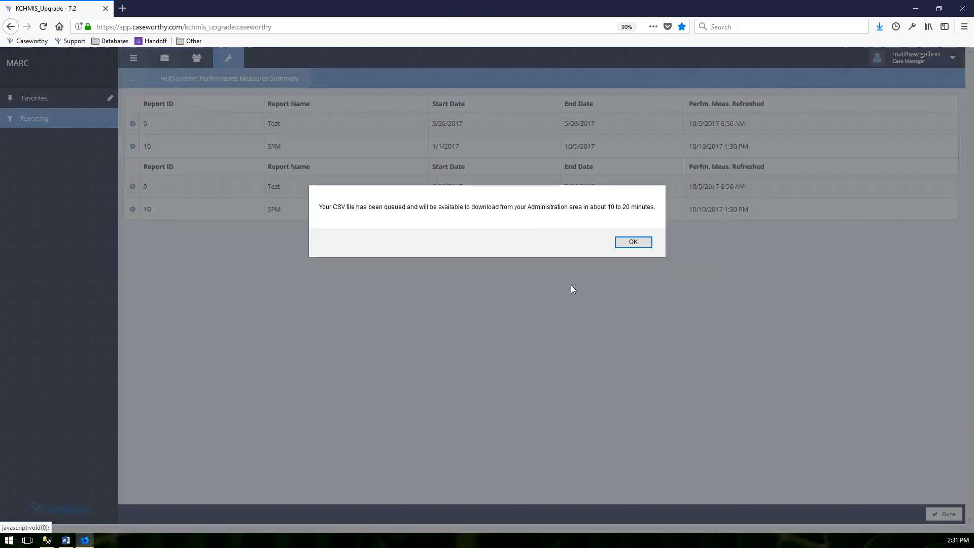
pyautogui.click(644, 244)
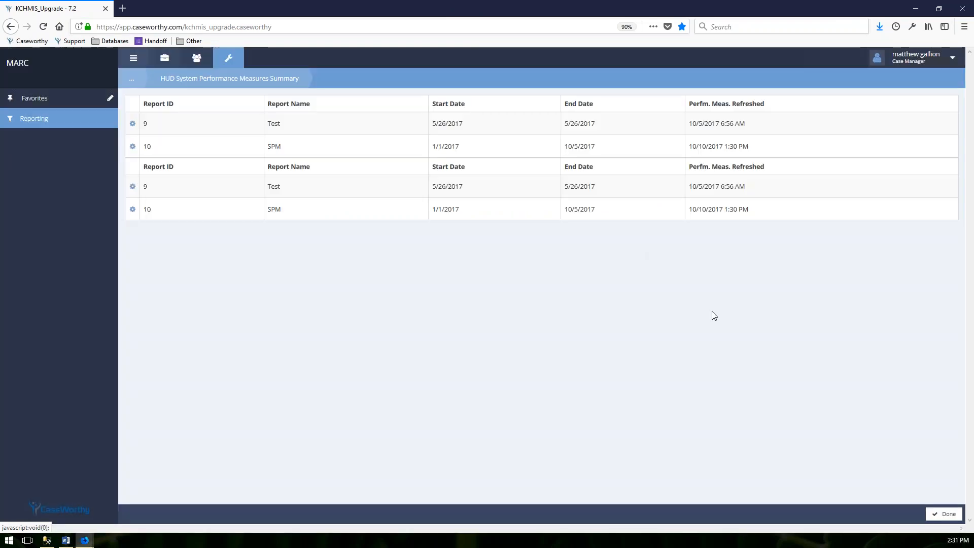
# Switch the account's role from Case Manager to System Admin.
pyautogui.click(917, 57)
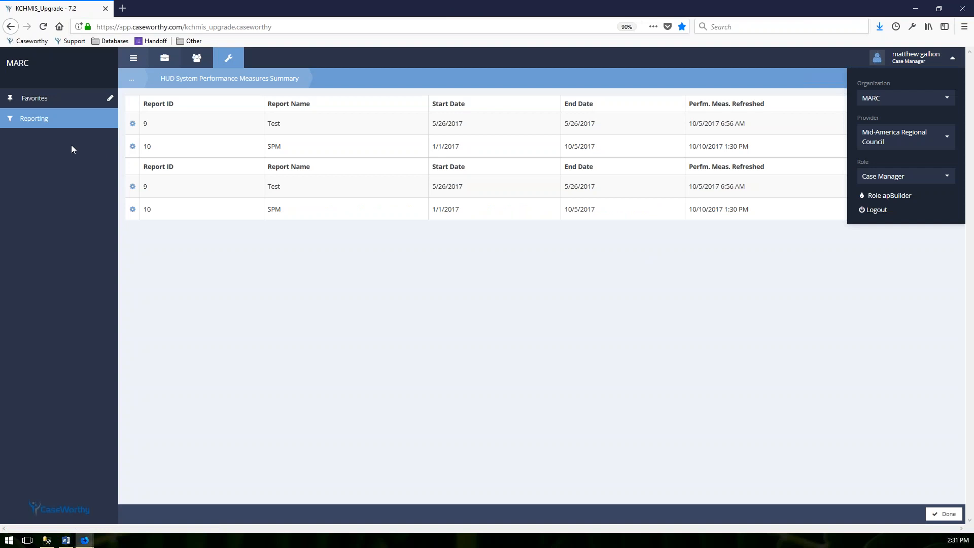
pyautogui.click(939, 178)
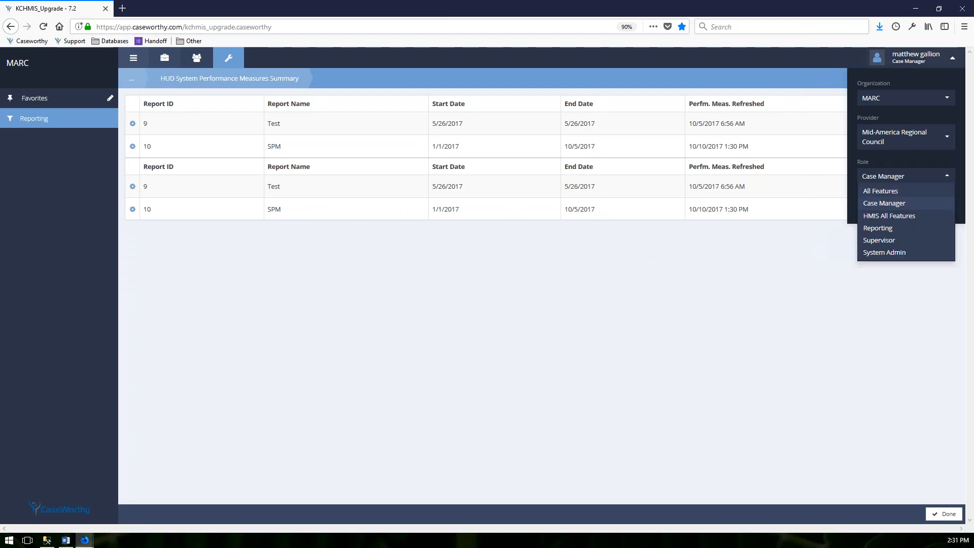
pyautogui.click(889, 252)
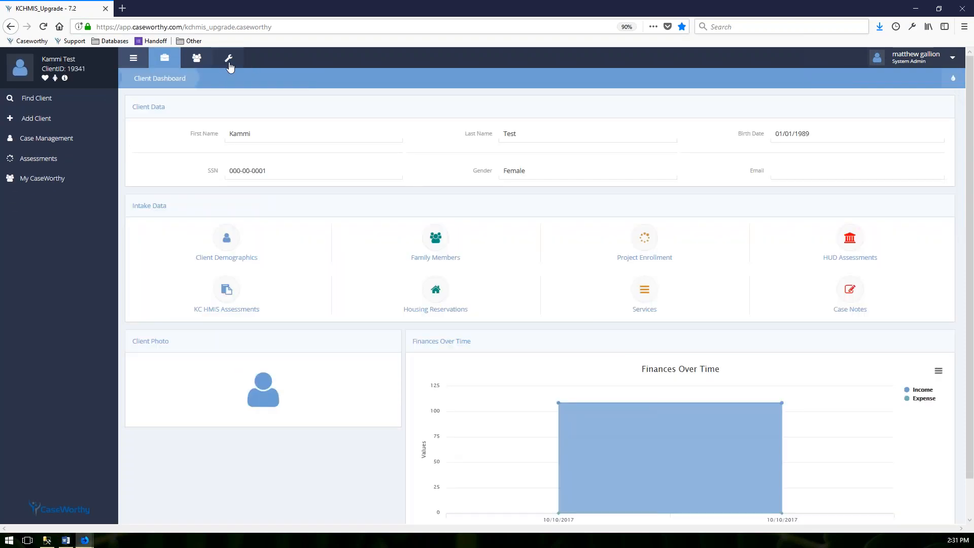
# Open the administration area's Batch File Exports and locate the Performance Measures CSV export for the SPM report.
pyautogui.click(229, 58)
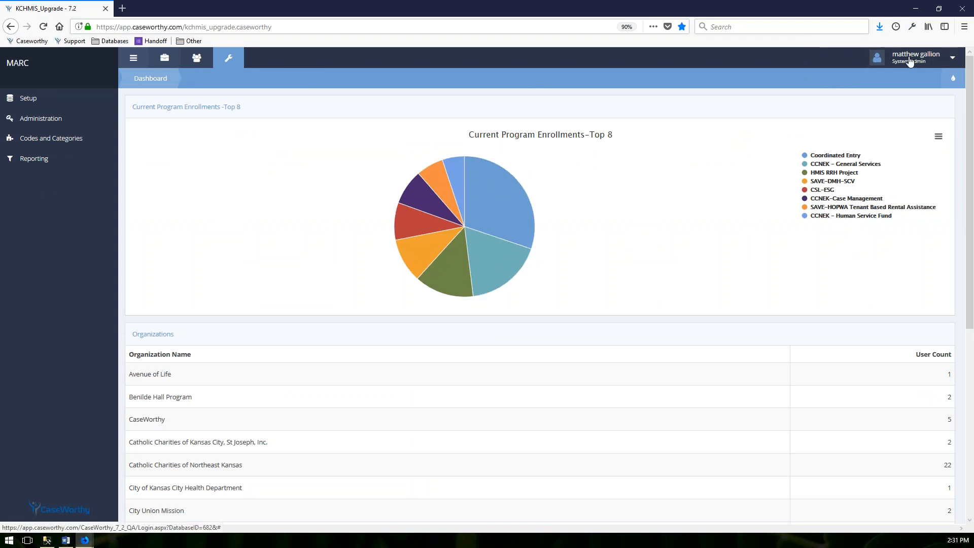
pyautogui.moveTo(48, 122)
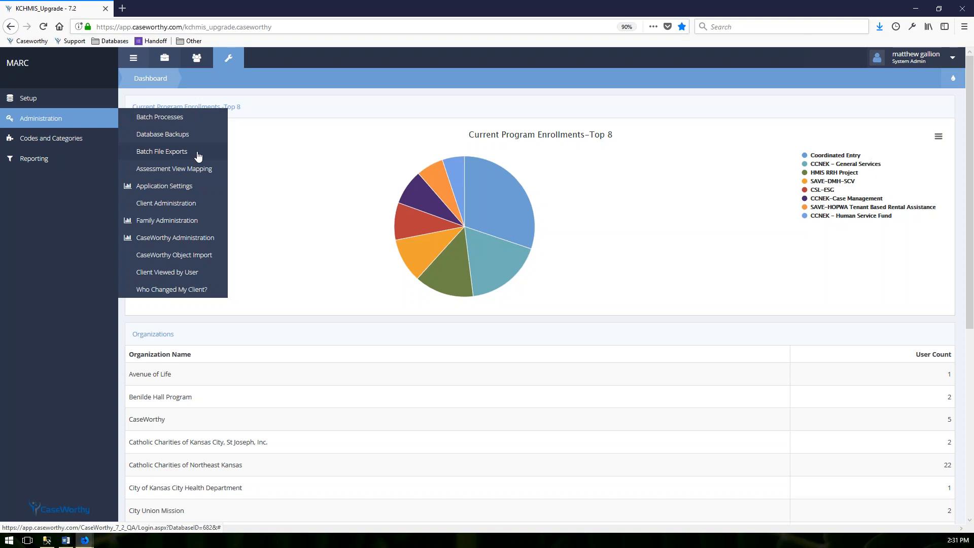
pyautogui.click(198, 154)
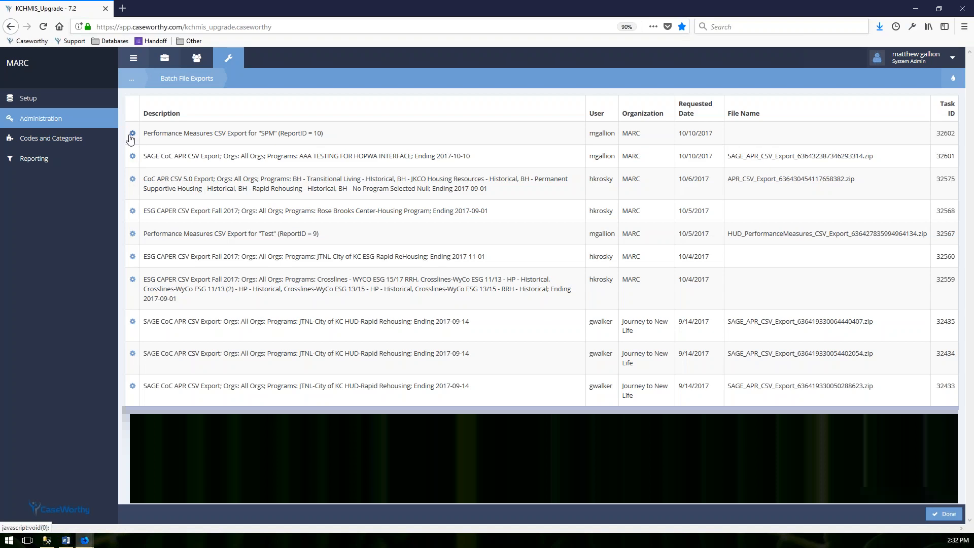
pyautogui.moveTo(132, 133); pyautogui.dragTo(318, 133)
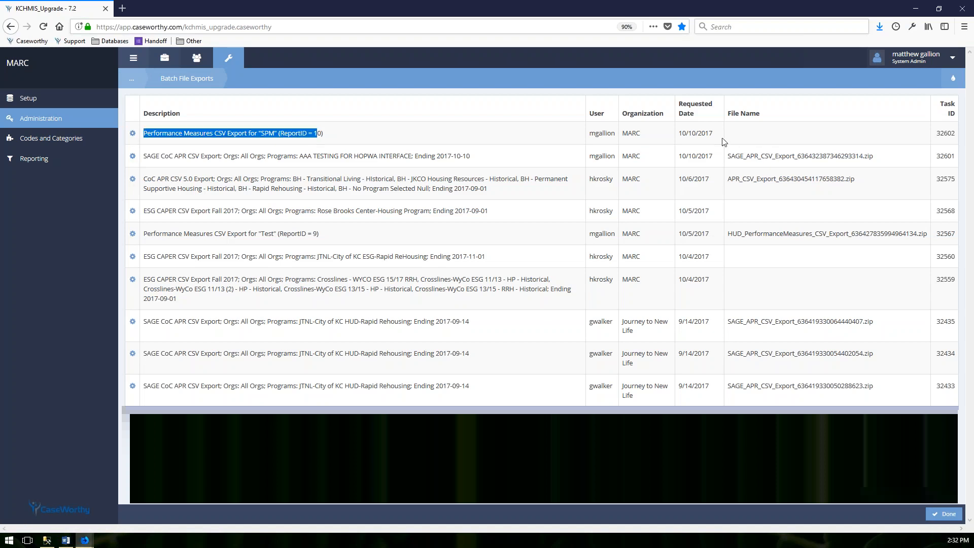
# Check the row of the SAGE CoC APR CSV export in the batch list and open the Compliance Reports page.
pyautogui.moveTo(143, 156); pyautogui.dragTo(900, 158)
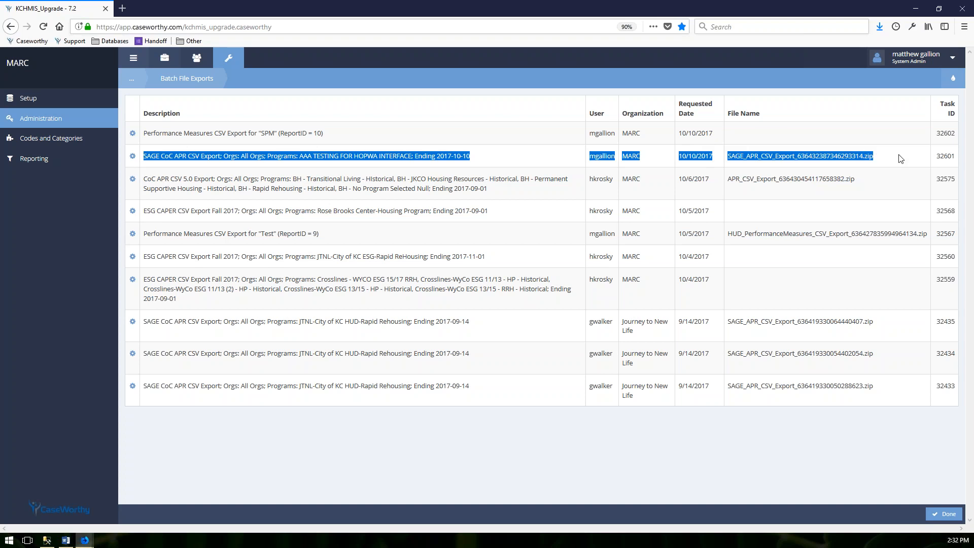
pyautogui.click(890, 186)
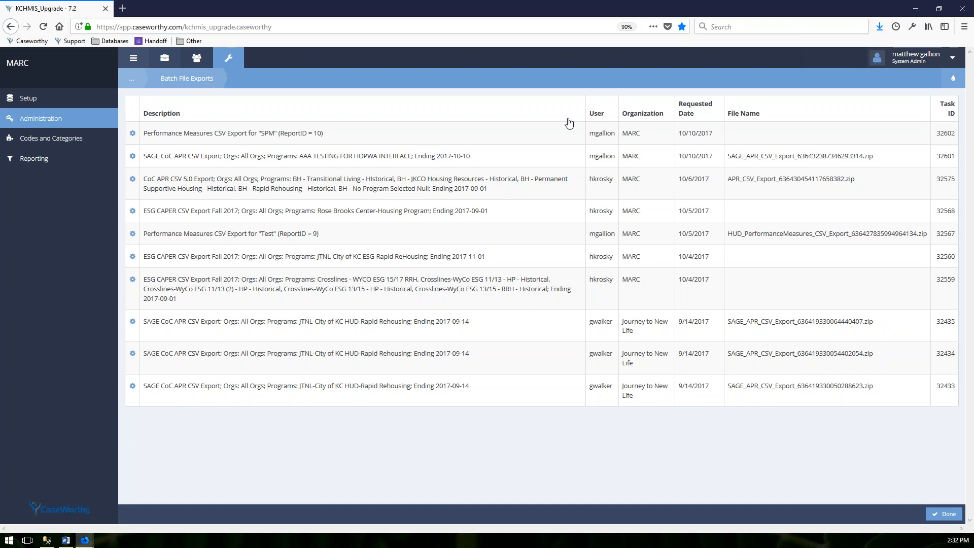
pyautogui.click(64, 168)
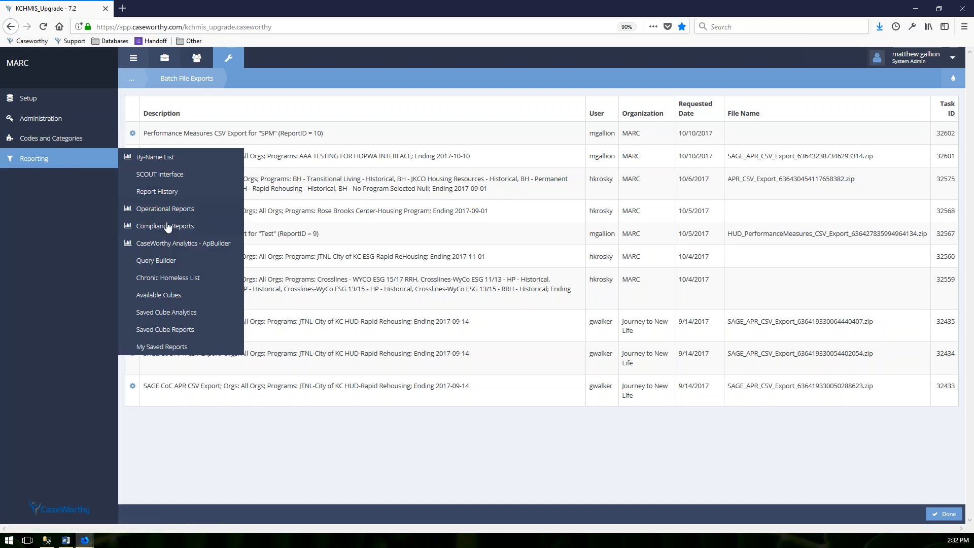
pyautogui.click(186, 227)
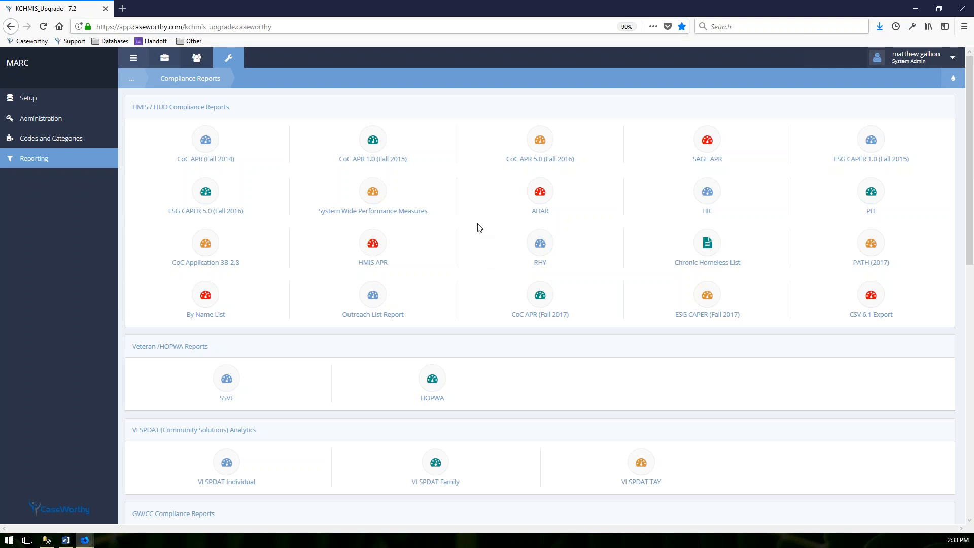
# Look through the compliance report groups, view the SSVF report's criteria and return to Compliance Reports.
pyautogui.scroll(-1, 488, 221)
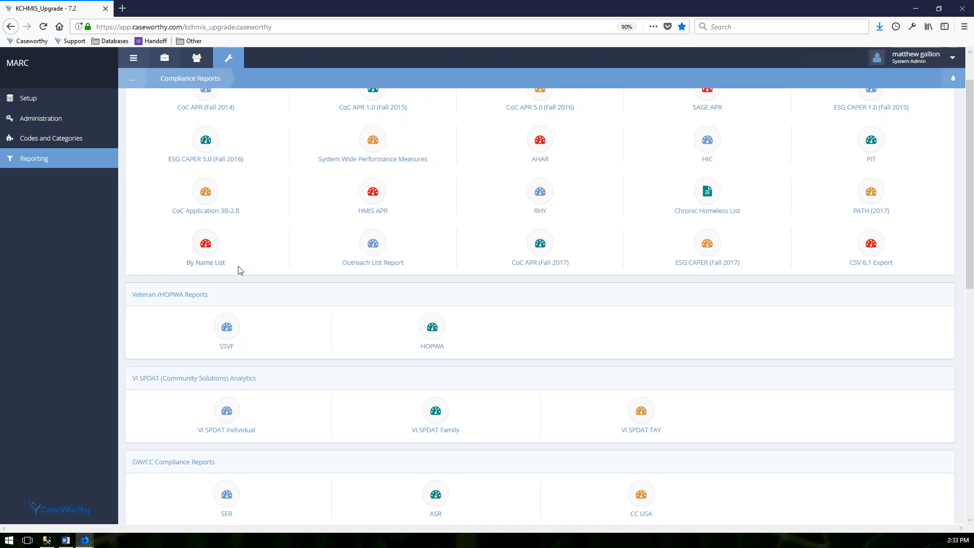
pyautogui.scroll(-2, 239, 271)
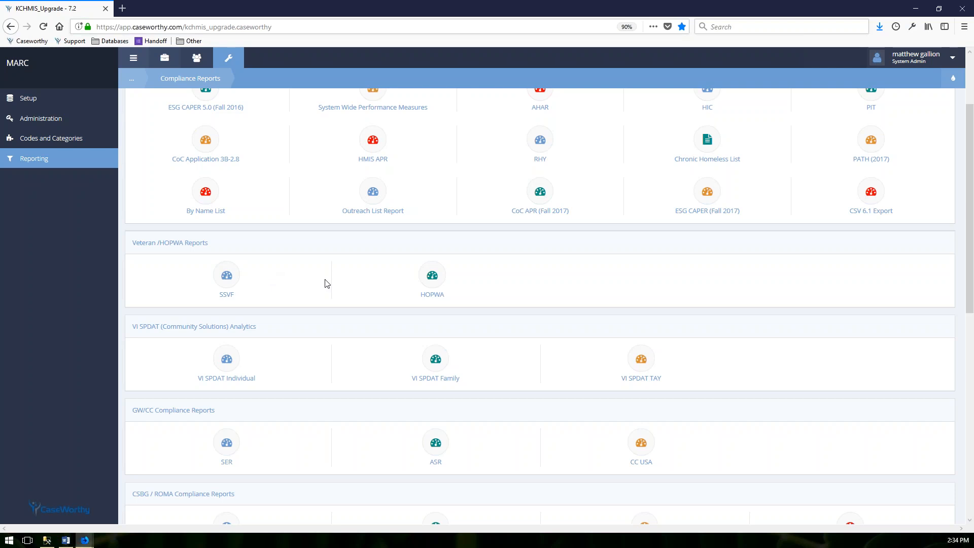
pyautogui.scroll(3, 273, 287)
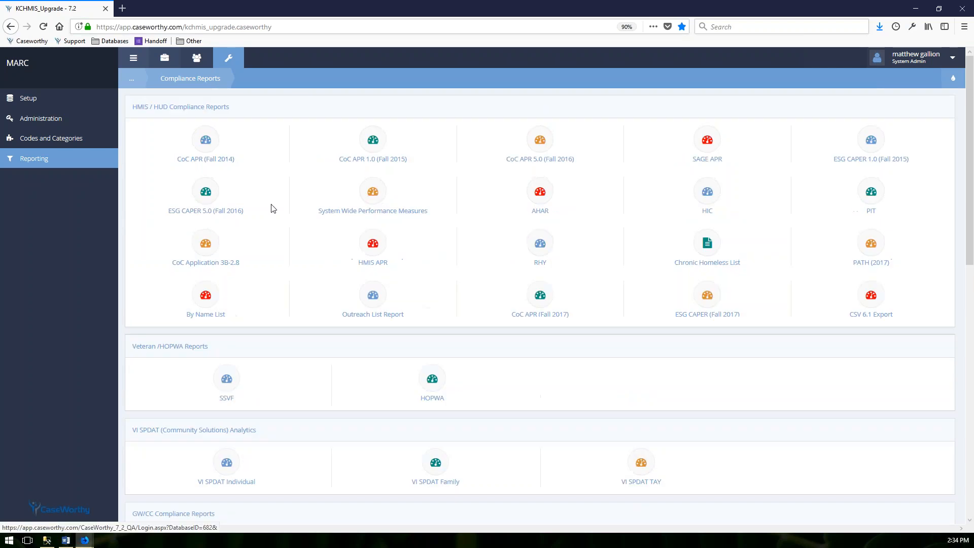
pyautogui.scroll(-1, 376, 341)
pyautogui.click(235, 334)
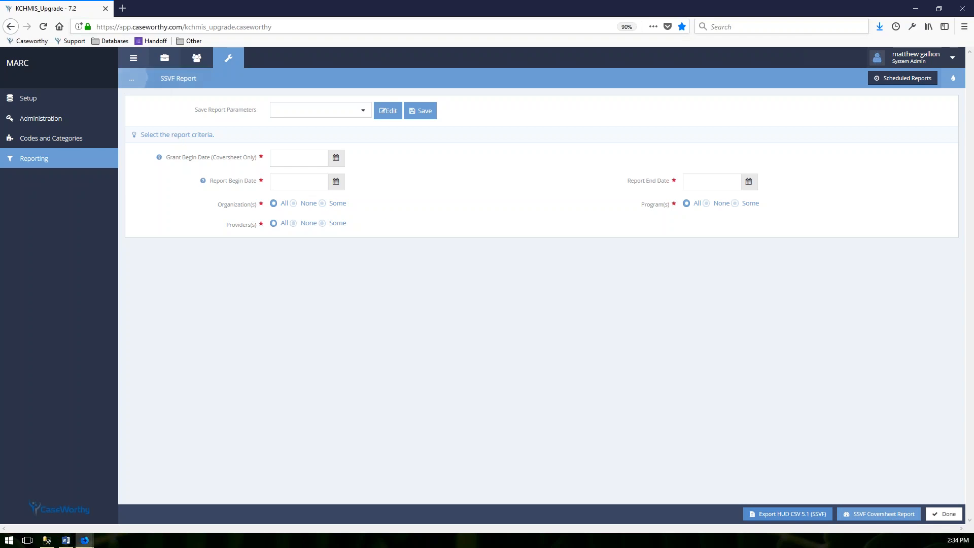
pyautogui.moveTo(131, 78)
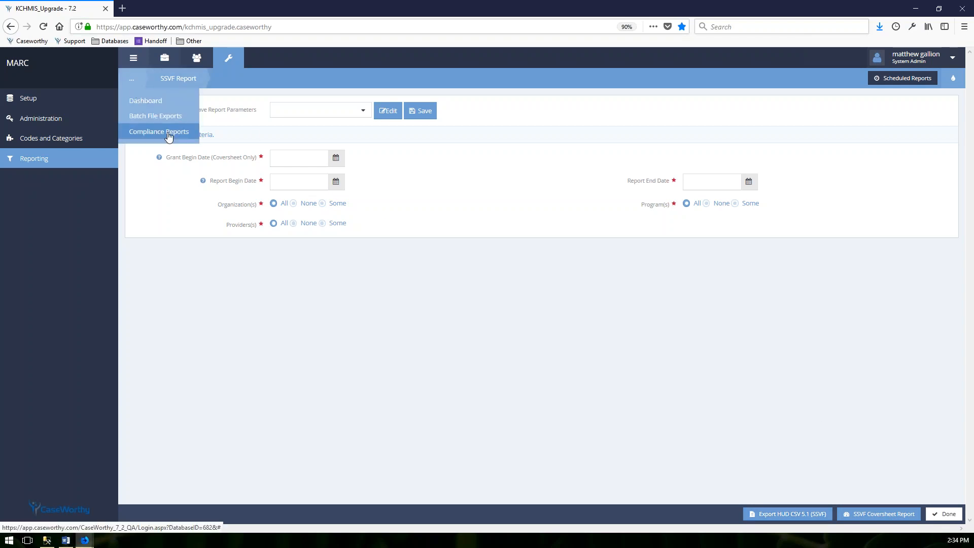
pyautogui.click(169, 133)
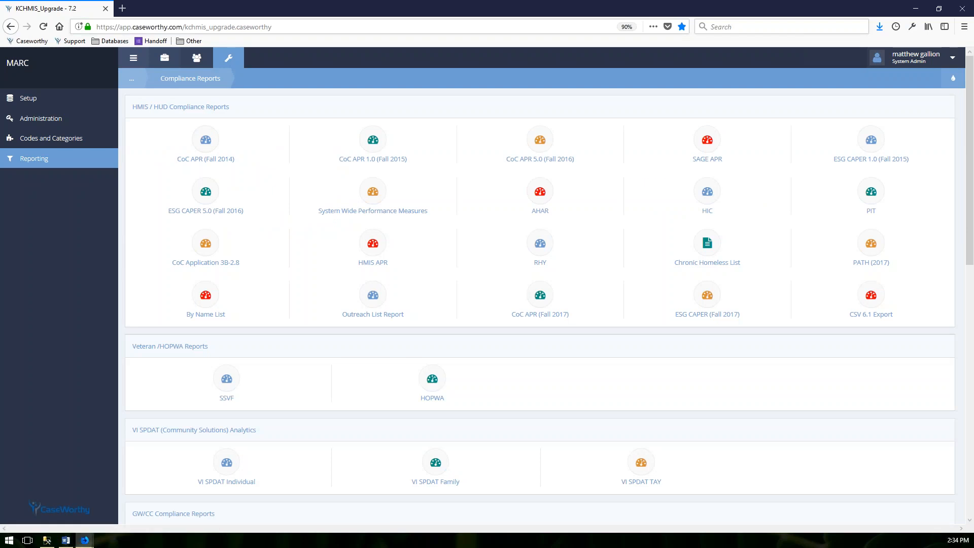
# Open the Data Quality Report (Fall 2017) from the Data Quality Monitoring reports.
pyautogui.scroll(-3, 394, 355)
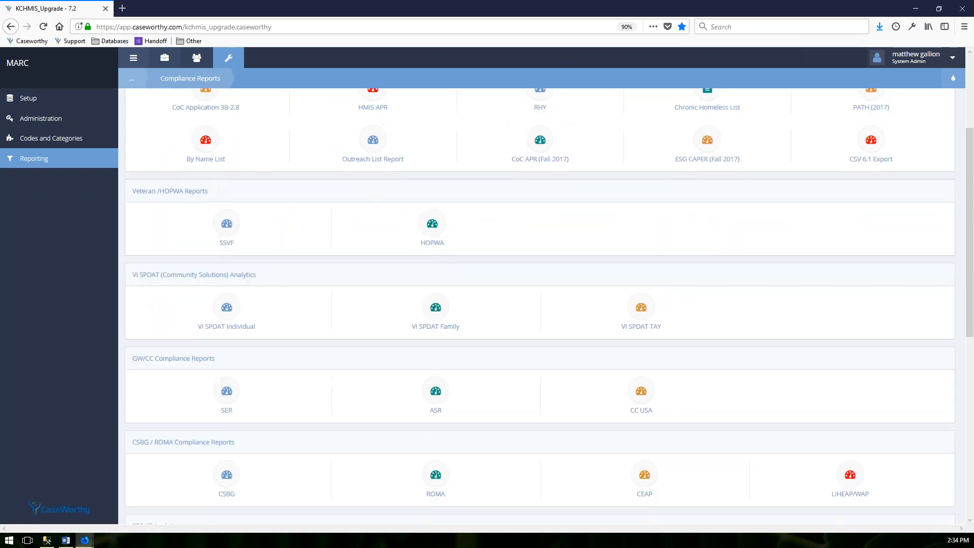
pyautogui.scroll(-1, 736, 317)
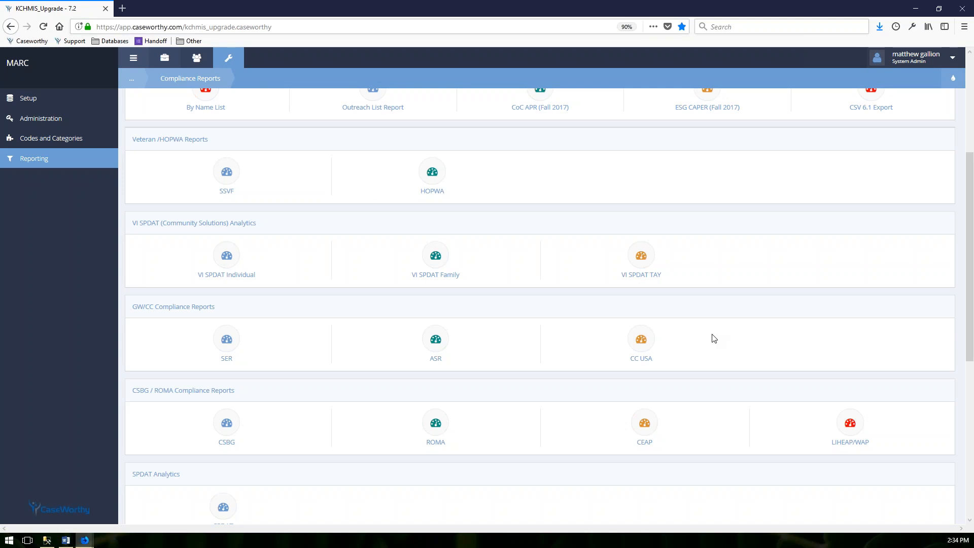
pyautogui.scroll(-1, 208, 334)
pyautogui.scroll(-1, 207, 333)
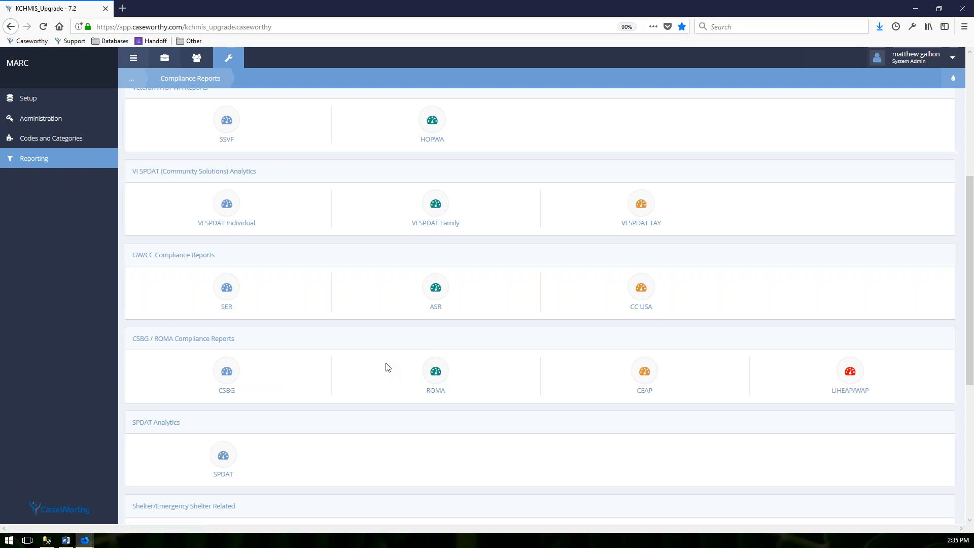
pyautogui.scroll(-2, 381, 366)
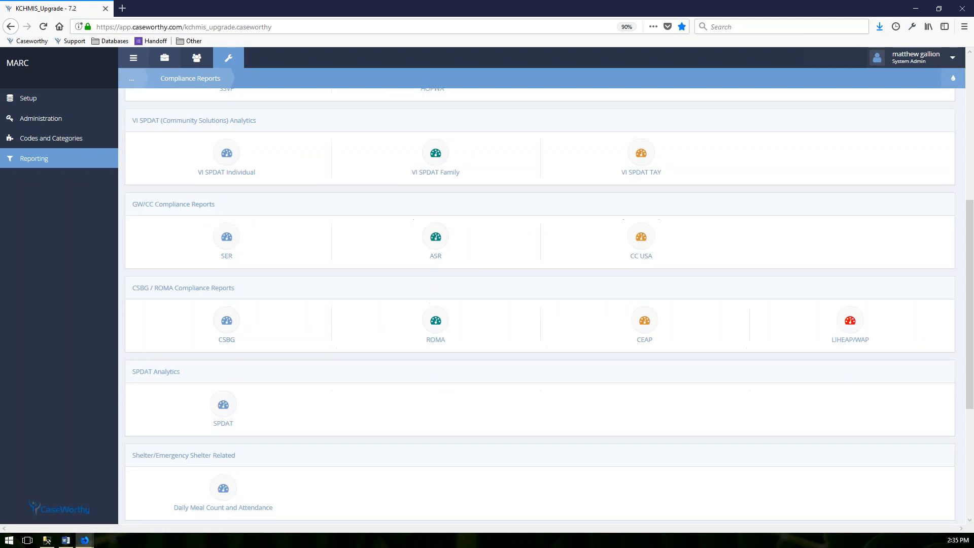
pyautogui.scroll(-5, 264, 322)
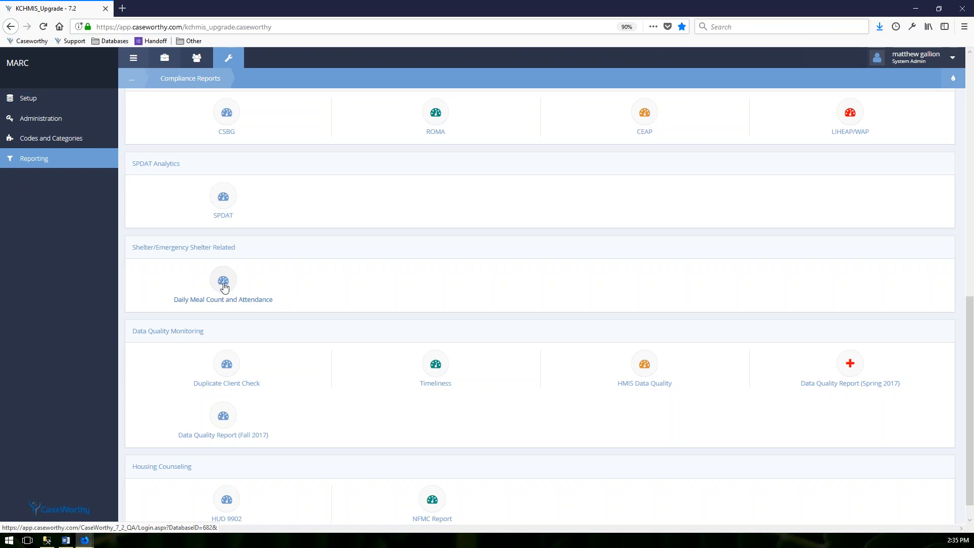
pyautogui.scroll(-1, 334, 343)
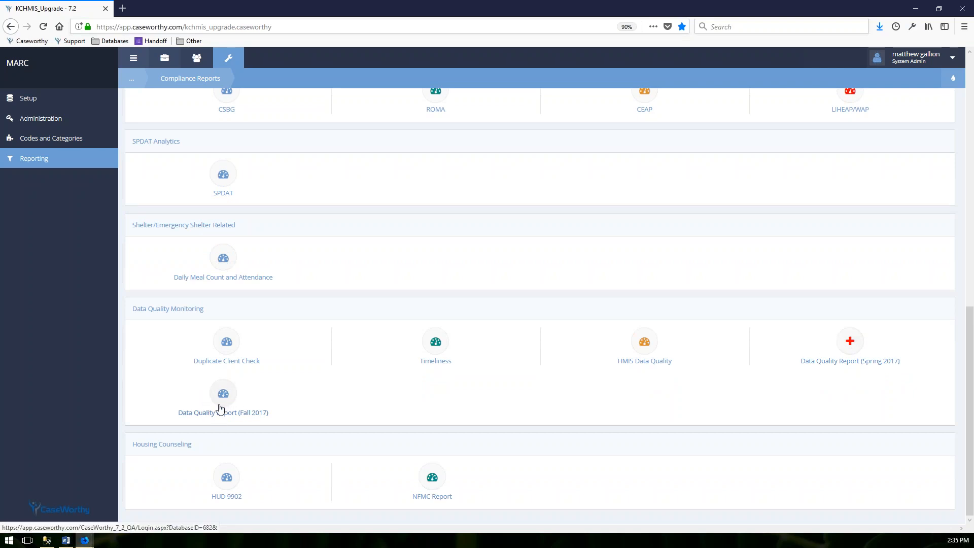
pyautogui.click(224, 404)
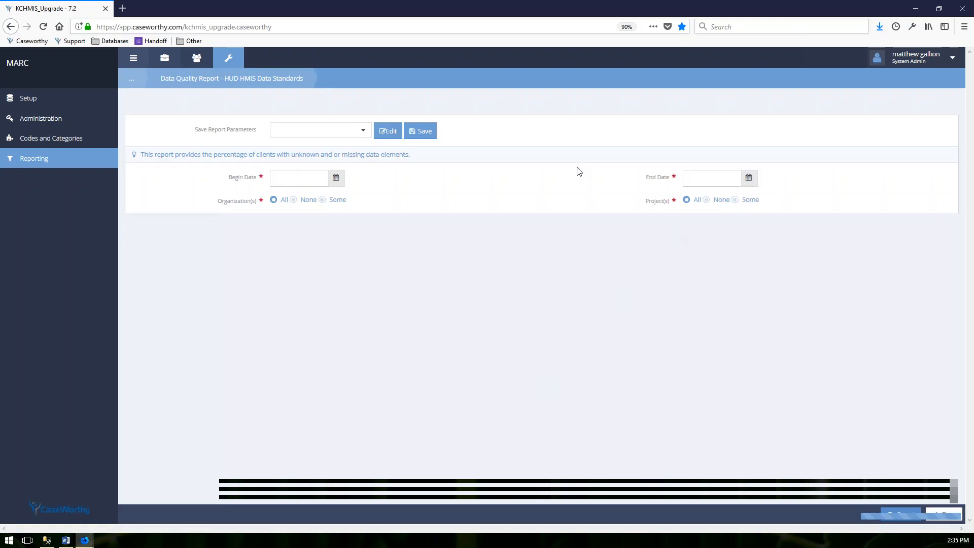
# Run the data quality report for 01/01/2017 to 10/10/2017 across all organizations and projects.
pyautogui.click(310, 158)
pyautogui.write('01/01/2017')
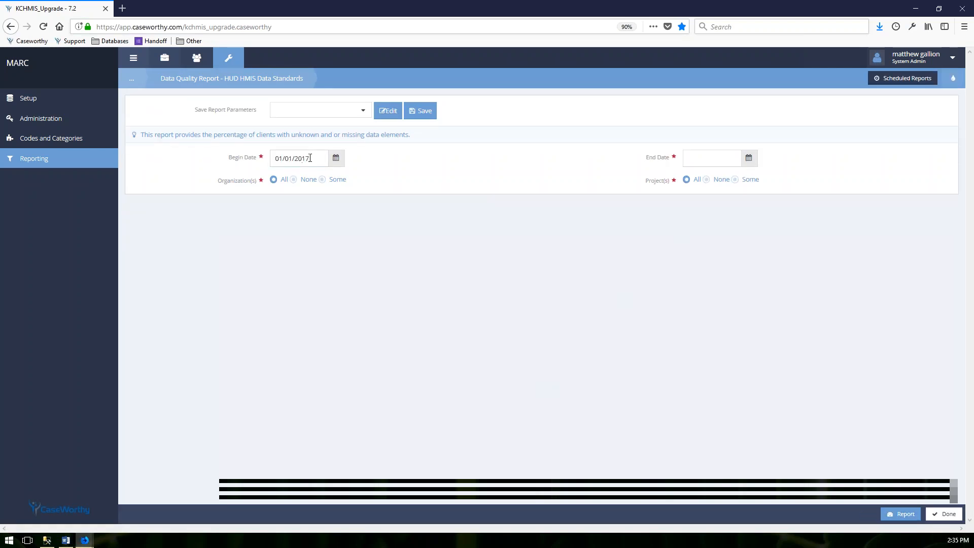
pyautogui.click(692, 161)
pyautogui.write('102')
pyautogui.write('02017')
pyautogui.click(904, 516)
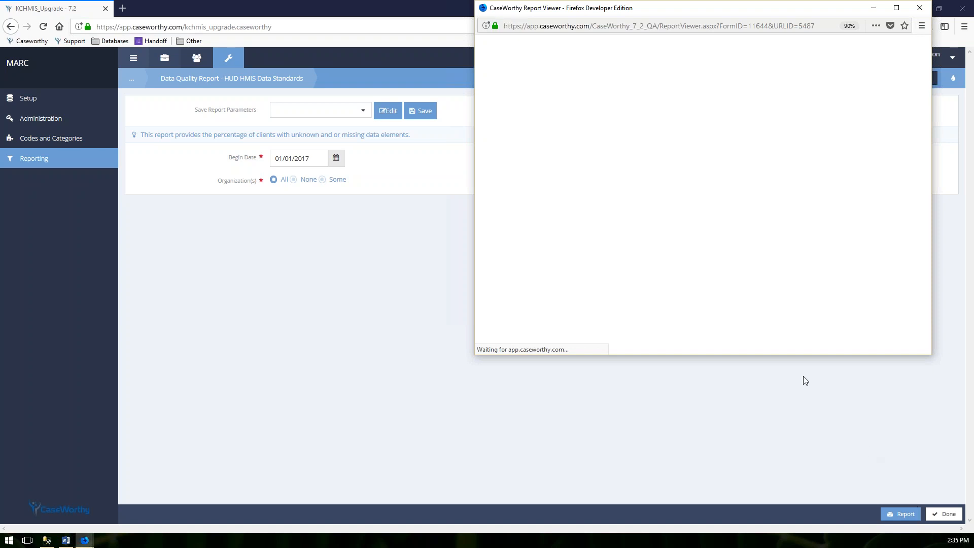
# Move the report viewer clear and read the Q1 Report Validation and Q2 Personally Identifiable Information tables.
pyautogui.moveTo(632, 8); pyautogui.dragTo(452, 55)
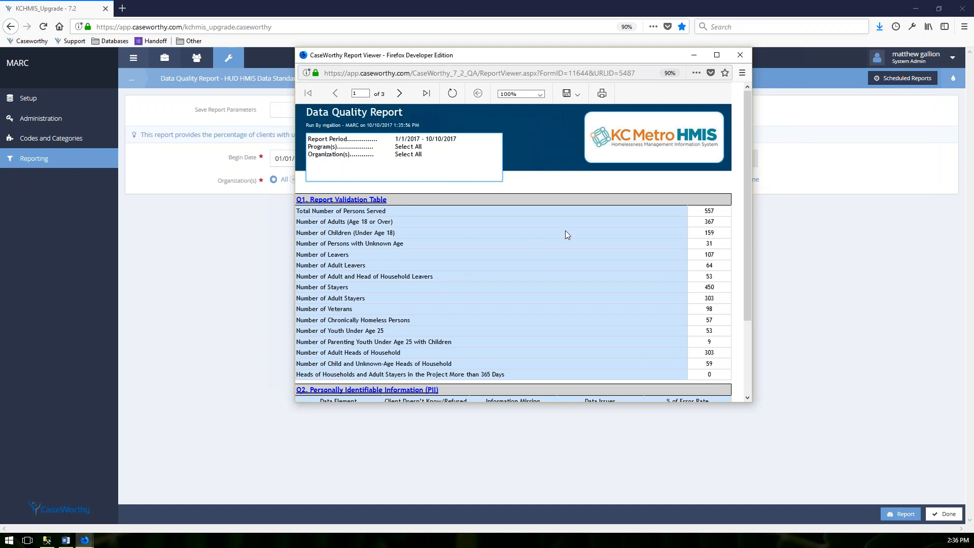
pyautogui.scroll(-2, 344, 208)
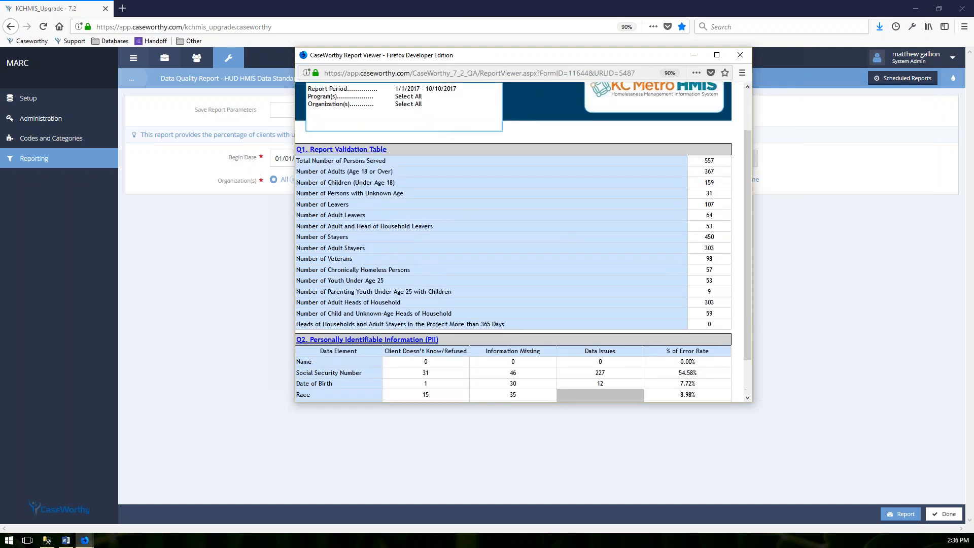
pyautogui.scroll(-2, 569, 339)
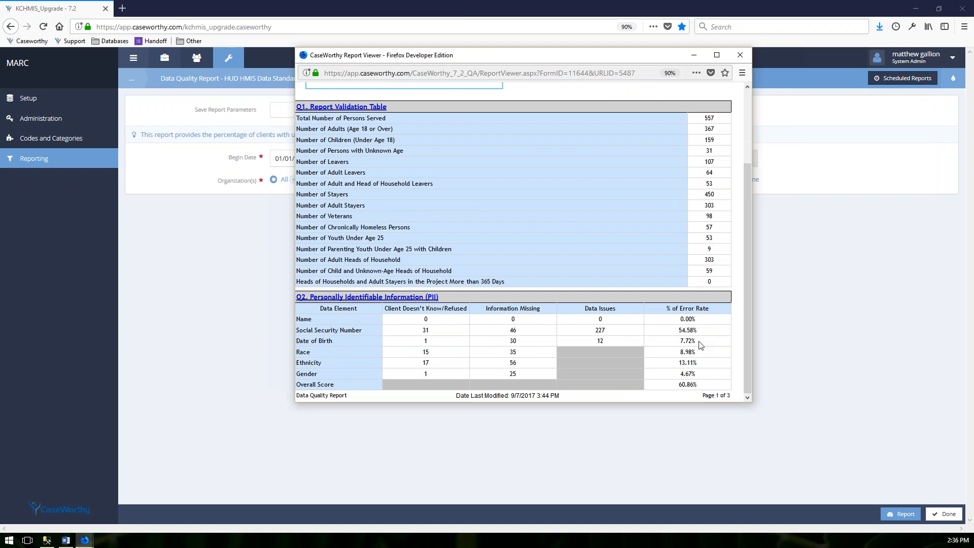
# Drill down to the Q2 Personally Identifiable Information details and examine the clients' SSN, DOB, race and ethnicity issues.
pyautogui.click(363, 299)
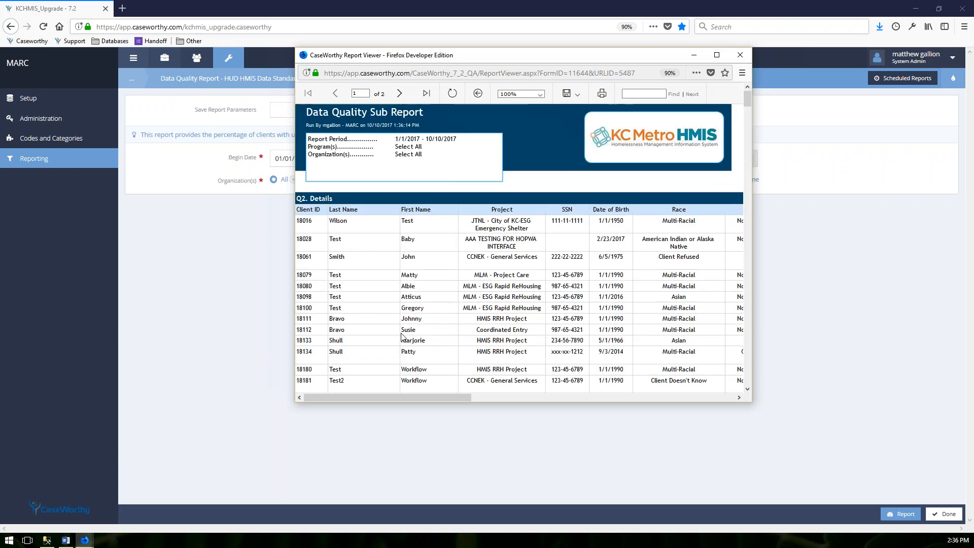
pyautogui.moveTo(436, 398); pyautogui.dragTo(631, 424)
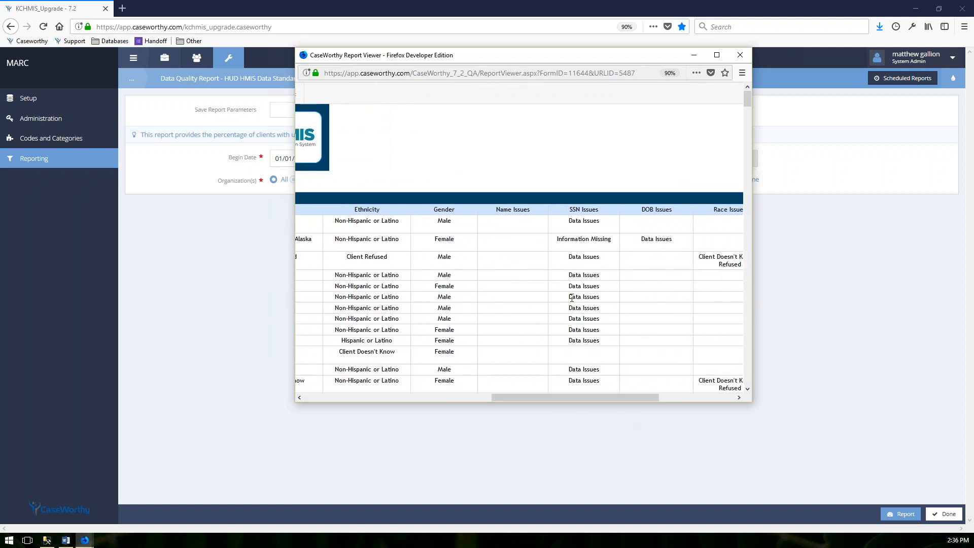
pyautogui.moveTo(560, 398); pyautogui.dragTo(439, 401)
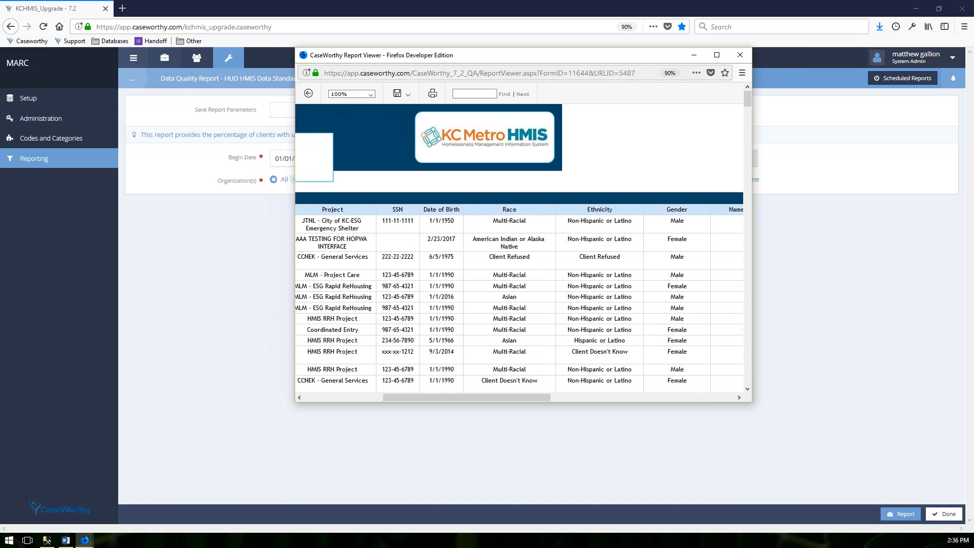
pyautogui.moveTo(449, 399); pyautogui.dragTo(553, 401)
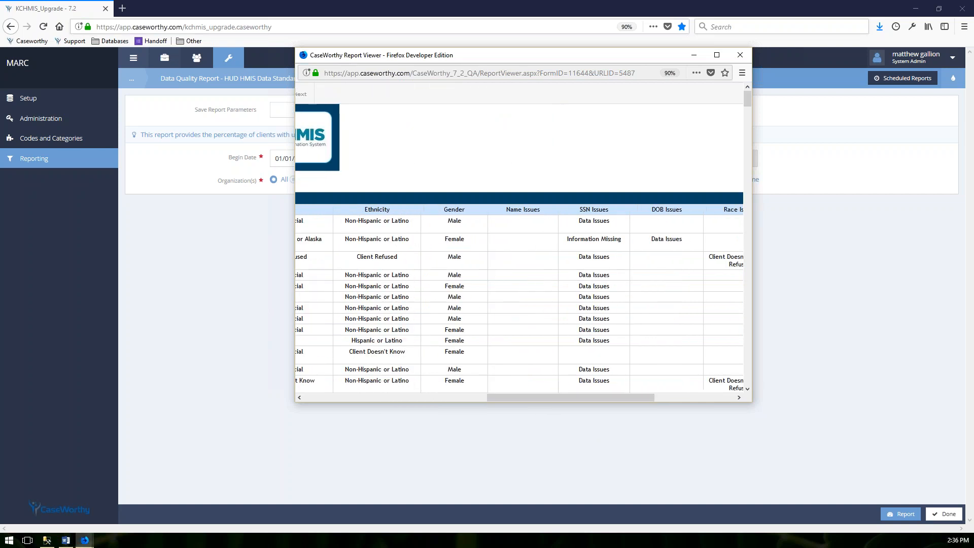
pyautogui.moveTo(613, 224); pyautogui.dragTo(577, 223)
pyautogui.moveTo(573, 396); pyautogui.dragTo(458, 397)
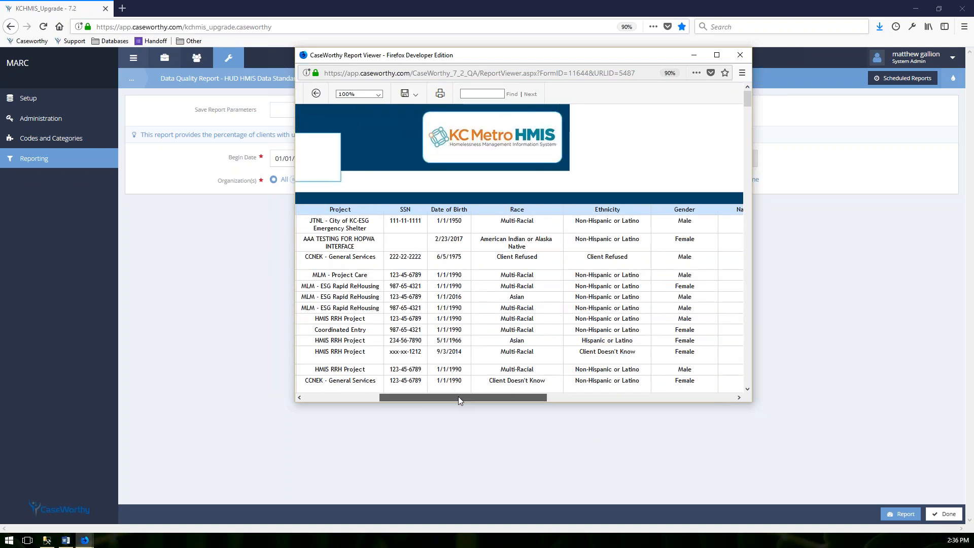
pyautogui.moveTo(477, 397); pyautogui.dragTo(679, 425)
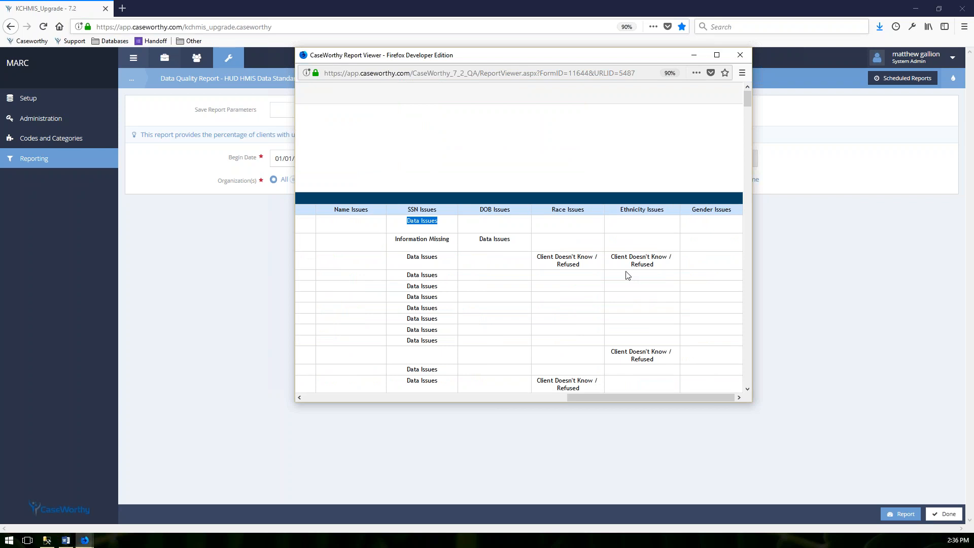
pyautogui.moveTo(636, 398); pyautogui.dragTo(378, 398)
pyautogui.scroll(-4, 397, 330)
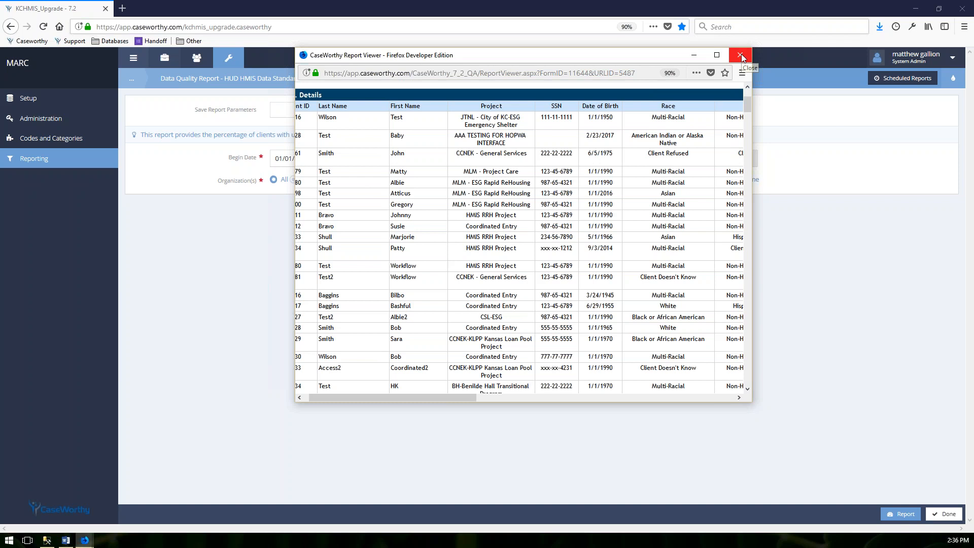
# Close the data quality report, return to Compliance Reports and look through the remaining report groups.
pyautogui.click(742, 54)
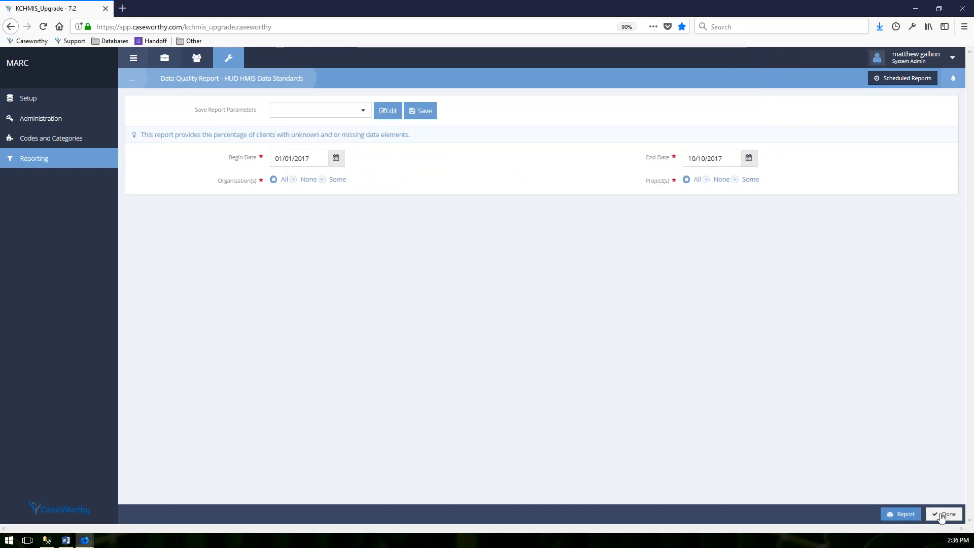
pyautogui.click(941, 515)
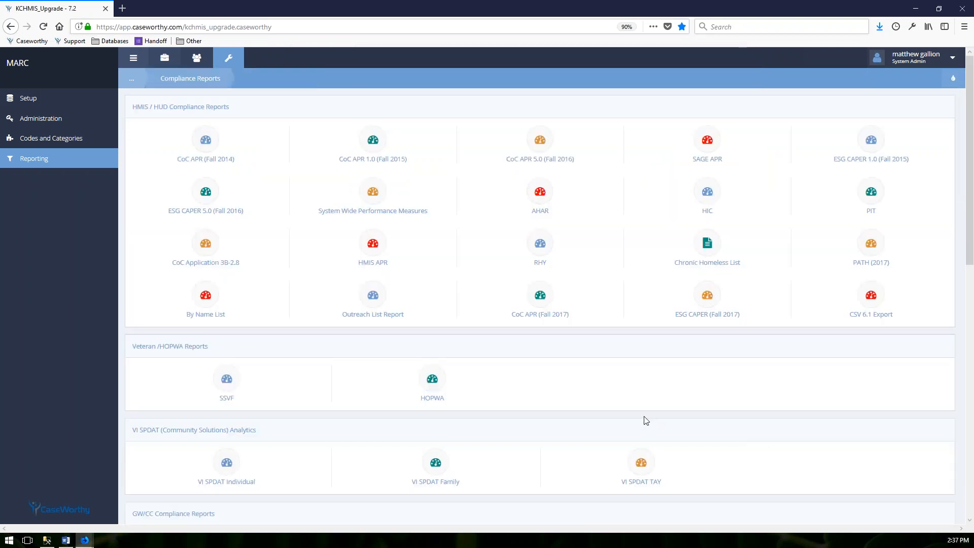
pyautogui.scroll(-5, 643, 420)
pyautogui.scroll(-5, 571, 412)
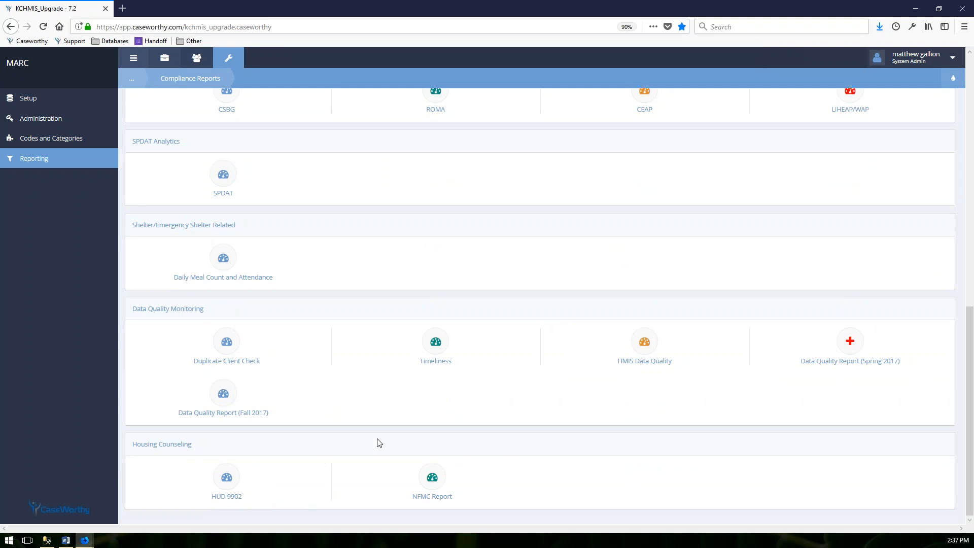
pyautogui.scroll(1, 398, 439)
pyautogui.scroll(1, 393, 429)
pyautogui.scroll(7, 350, 347)
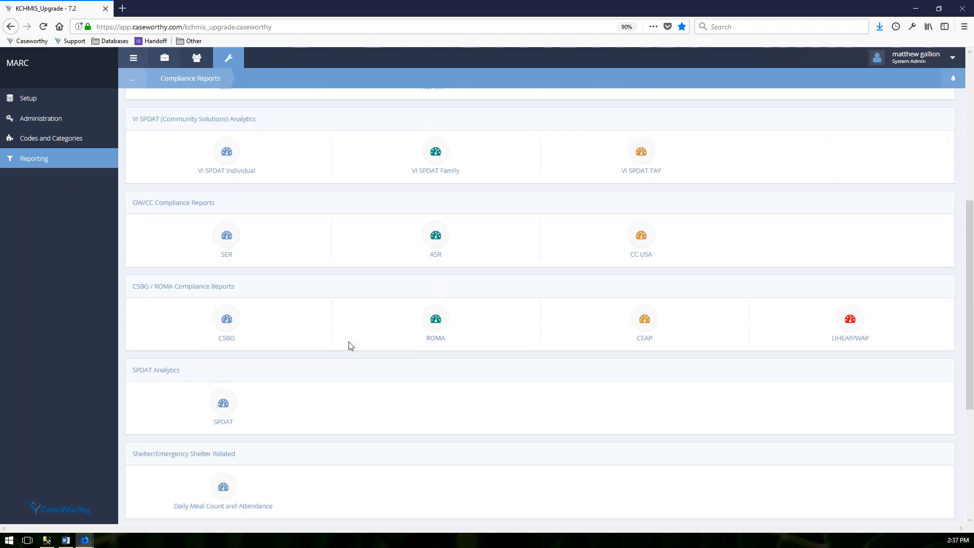
pyautogui.scroll(1, 349, 342)
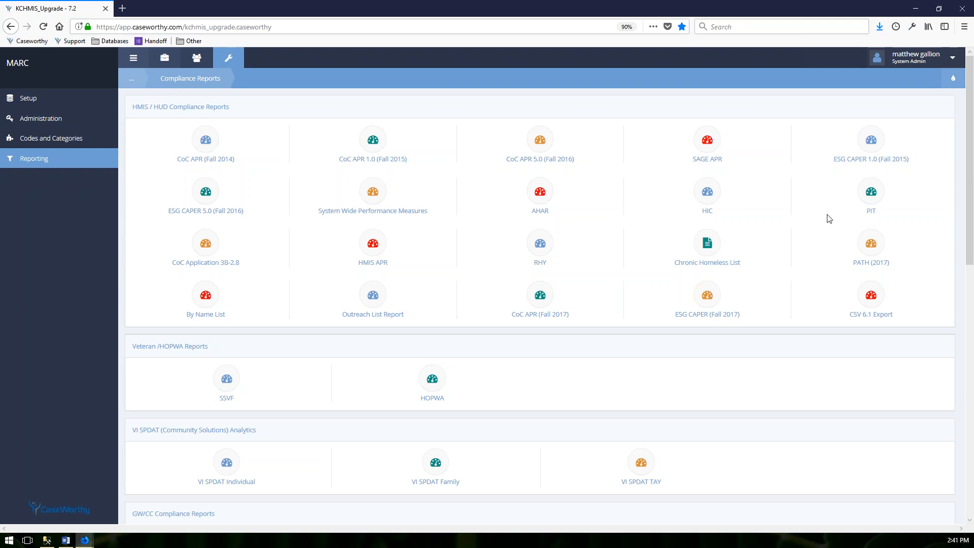
# Switch the active role from System Admin to Case Manager.
pyautogui.click(915, 62)
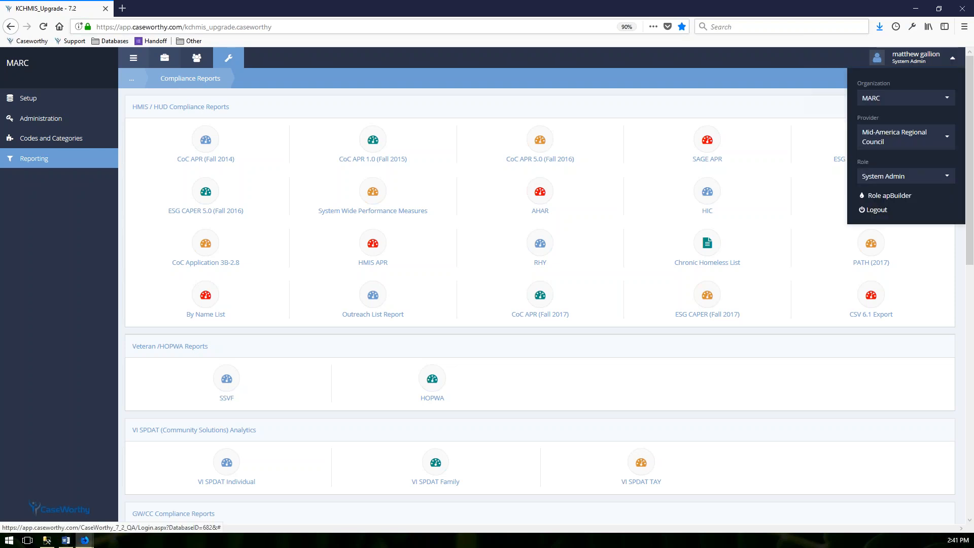
pyautogui.click(901, 177)
pyautogui.click(900, 205)
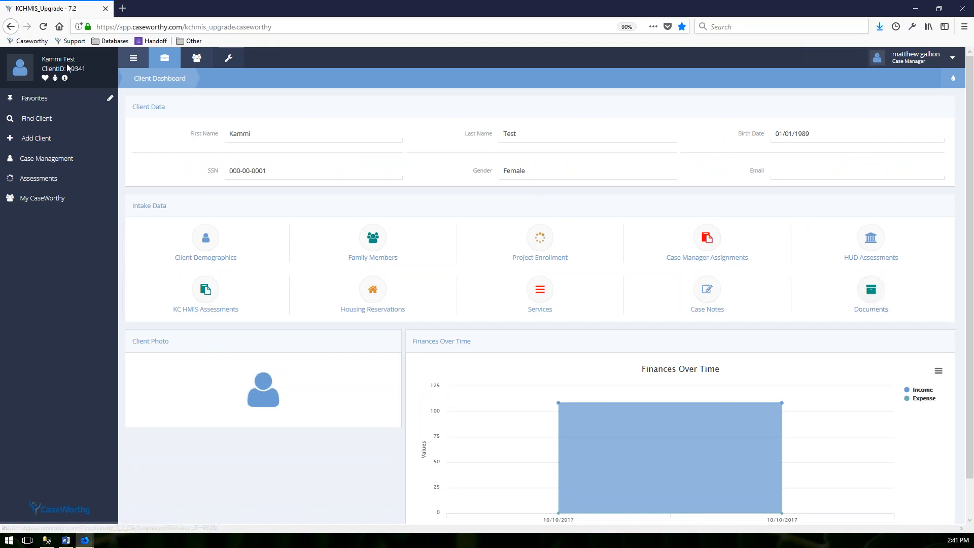
# Open the client's Document Check and start a new entry for the Social Security Card document type.
pyautogui.click(873, 300)
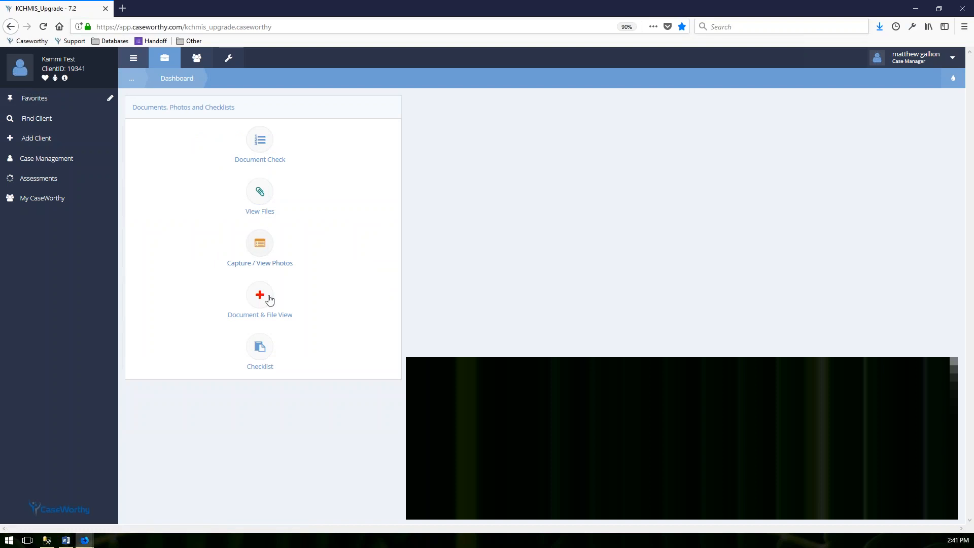
pyautogui.click(268, 147)
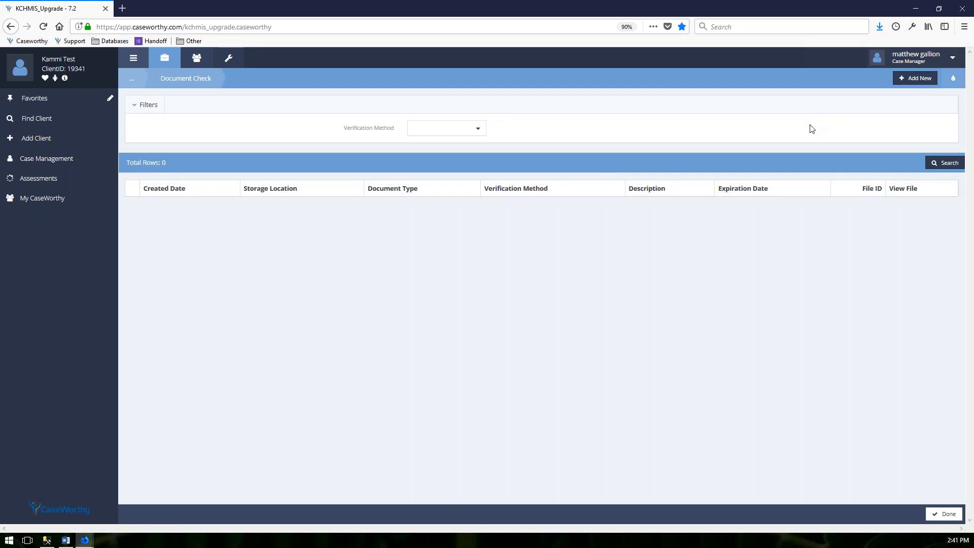
pyautogui.click(920, 80)
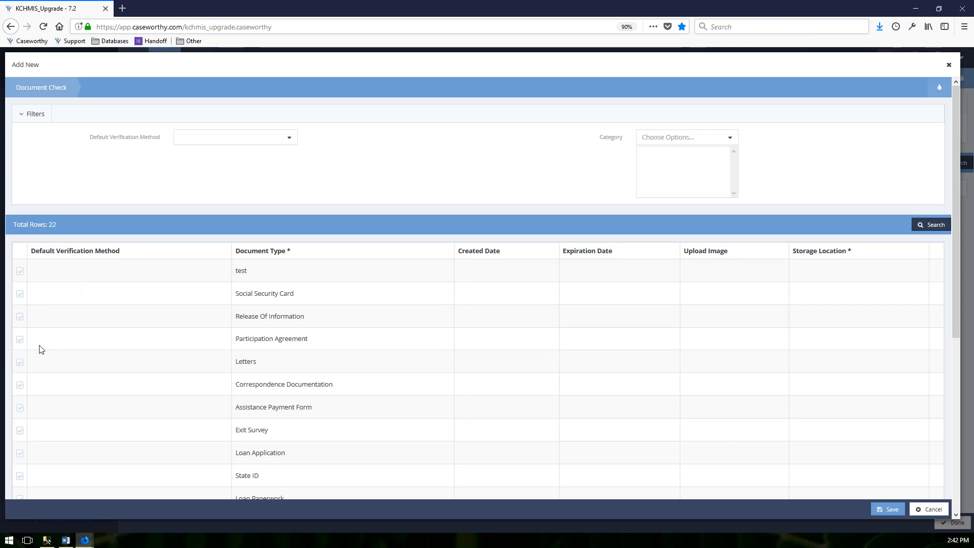
pyautogui.click(21, 295)
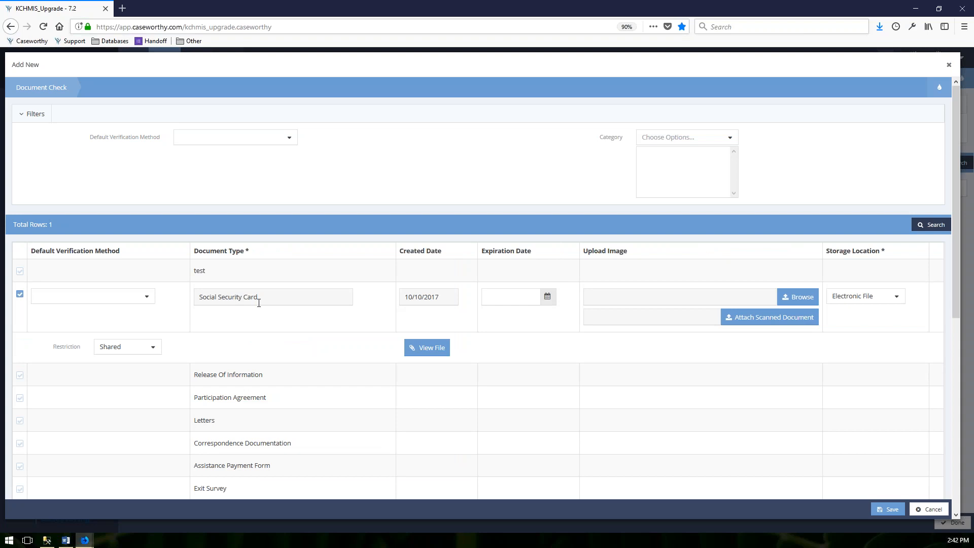
# Try the Visual and Missing verification methods on the Social Security Card entry to compare their fields.
pyautogui.click(146, 297)
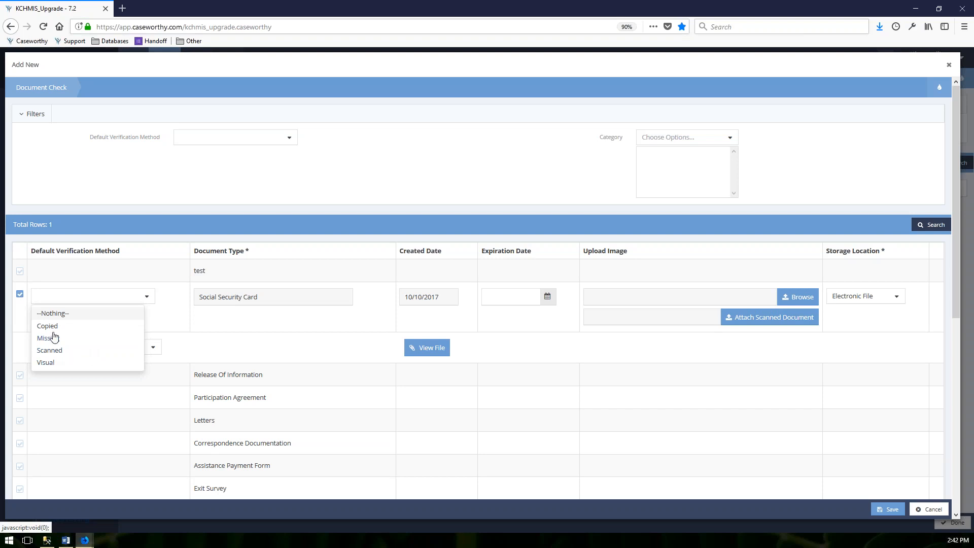
pyautogui.click(56, 362)
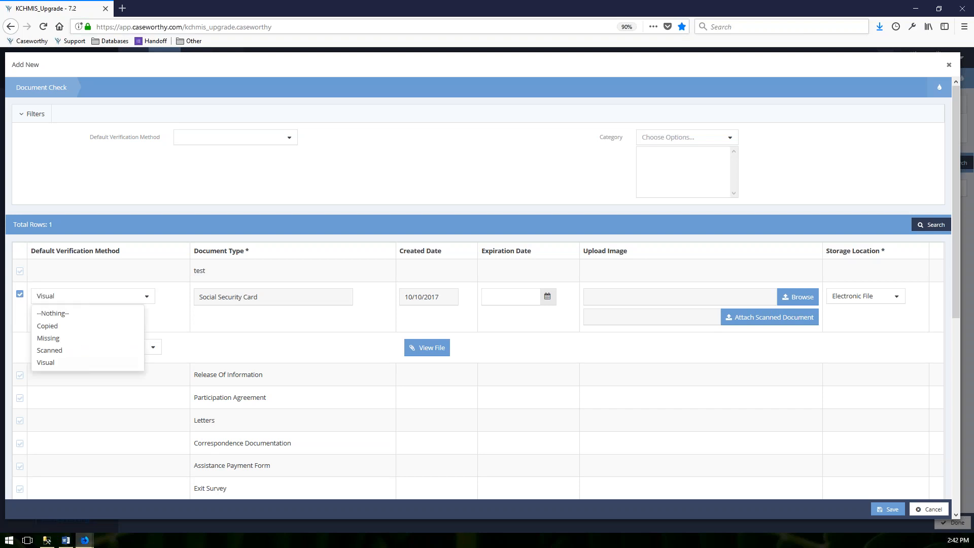
pyautogui.click(58, 350)
pyautogui.click(70, 340)
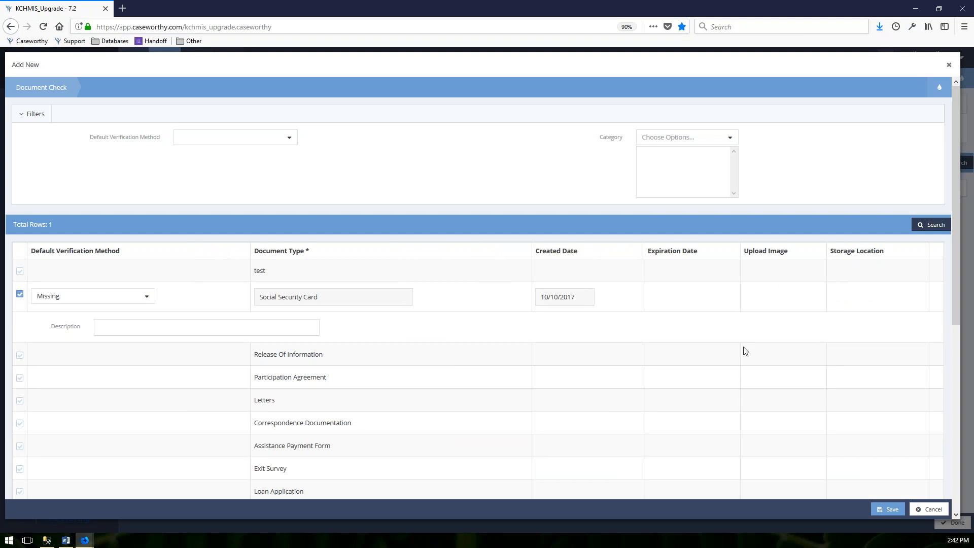
pyautogui.click(51, 297)
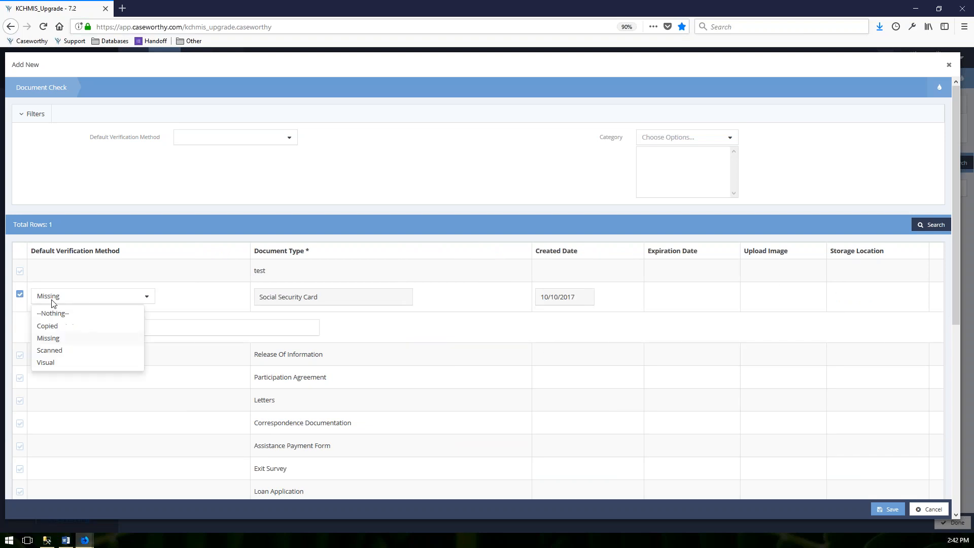
pyautogui.click(121, 338)
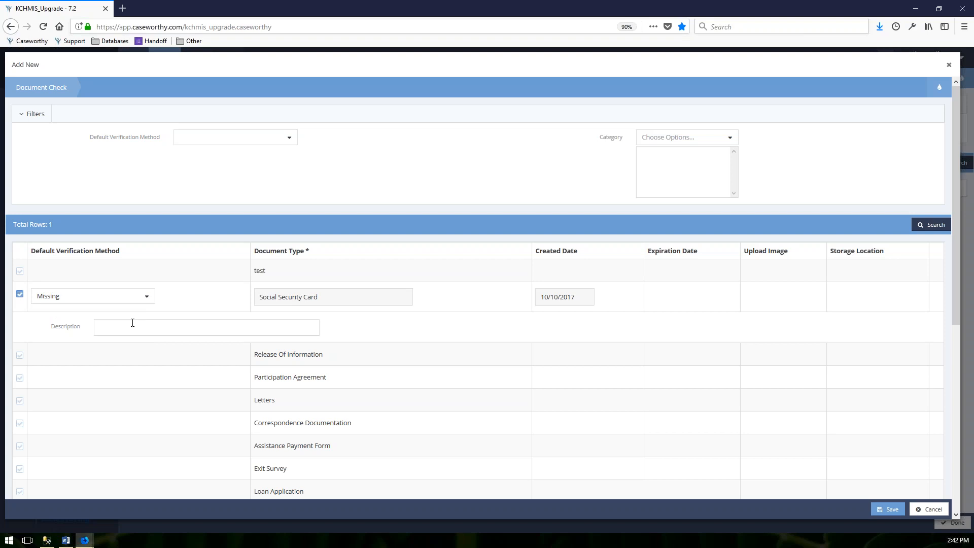
# Set the Social Security Card's verification method to Scanned and its expiration date to 10/10/2018.
pyautogui.click(118, 300)
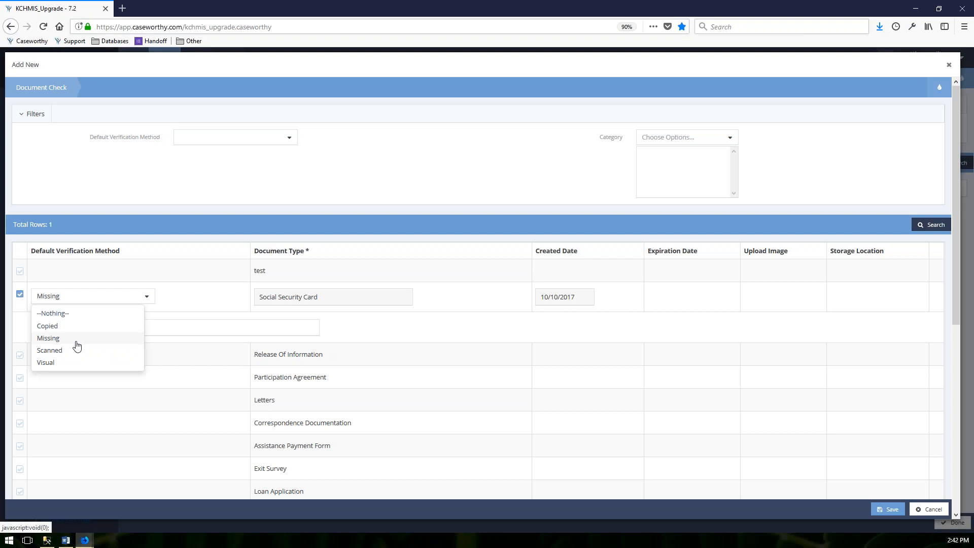
pyautogui.click(49, 350)
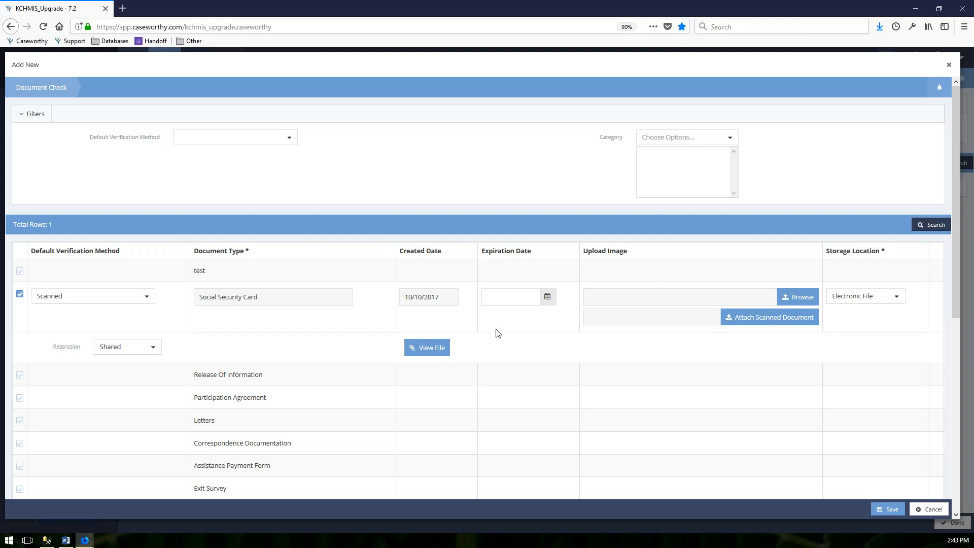
pyautogui.click(547, 297)
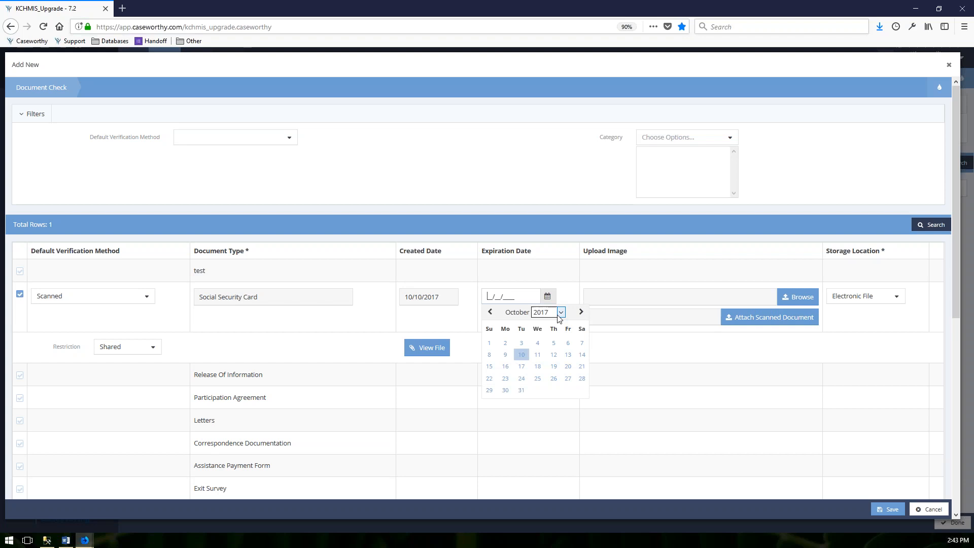
pyautogui.click(560, 312)
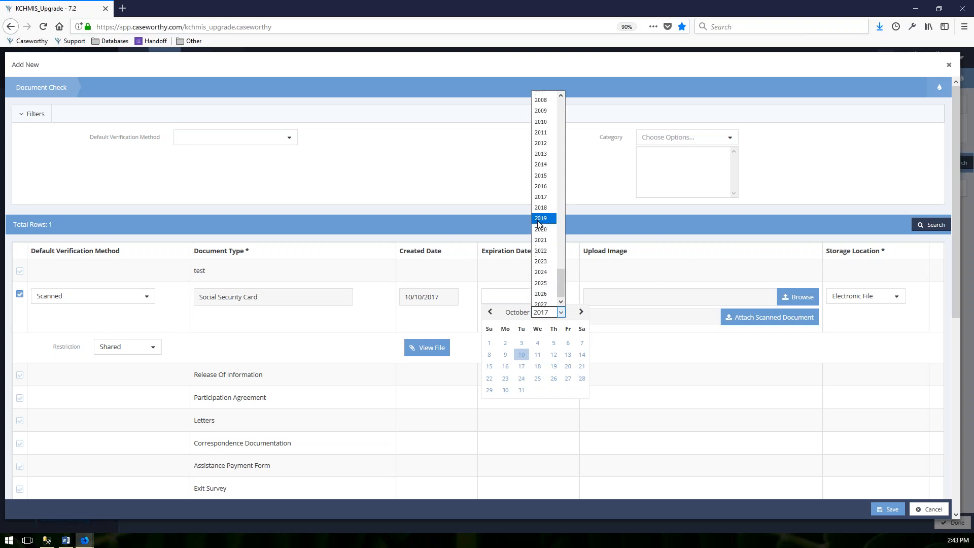
pyautogui.click(542, 208)
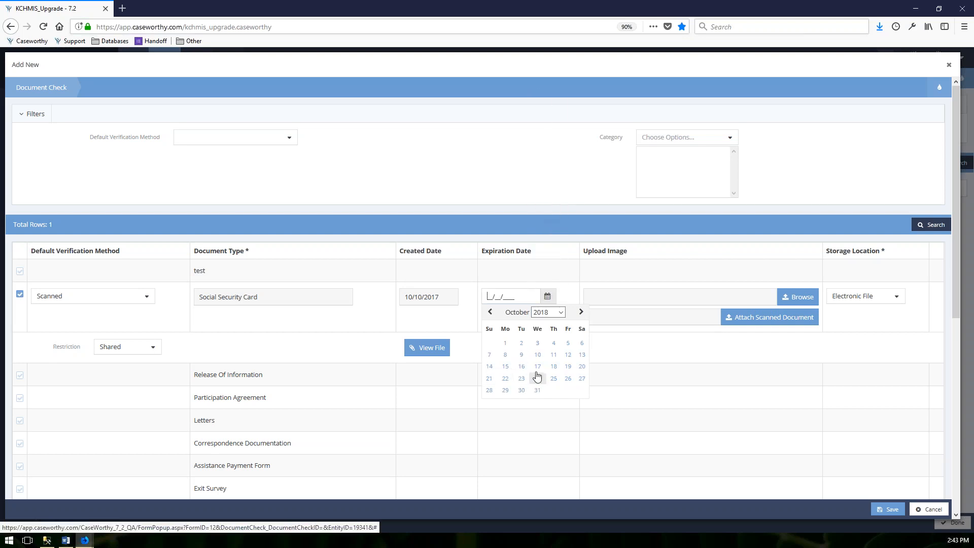
pyautogui.click(538, 355)
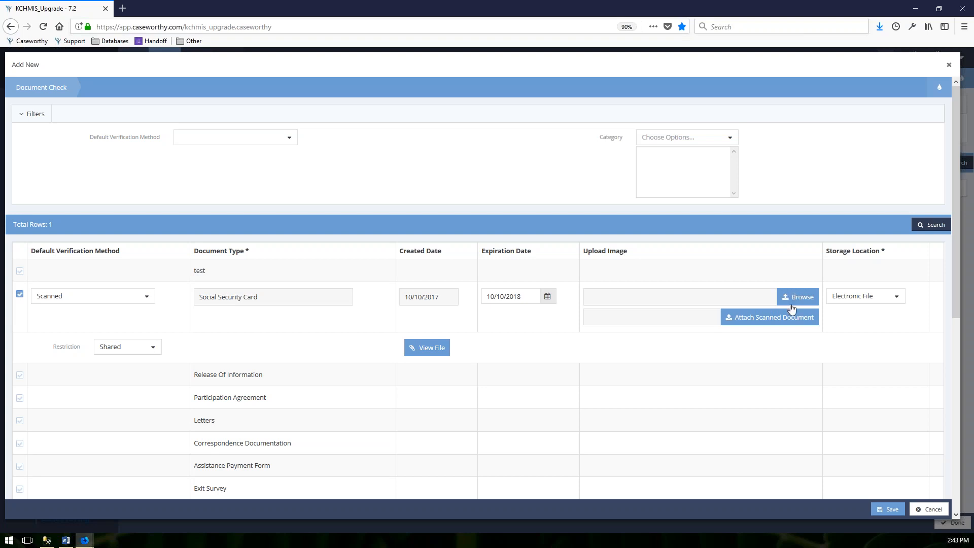
# Attach TEST.pdf from the Support folder of CaseWorthy's Professional Services Team files to the Social Security Card entry.
pyautogui.click(807, 296)
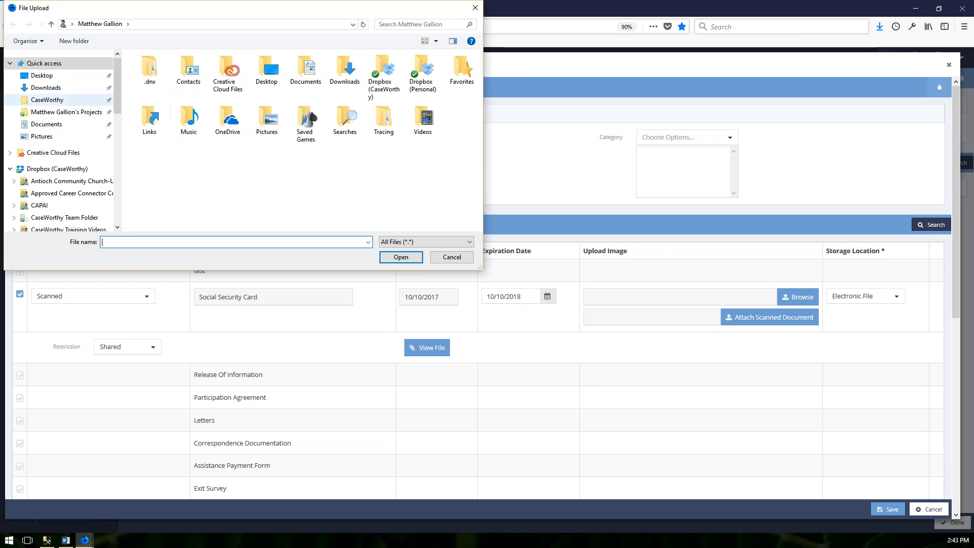
pyautogui.click(47, 99)
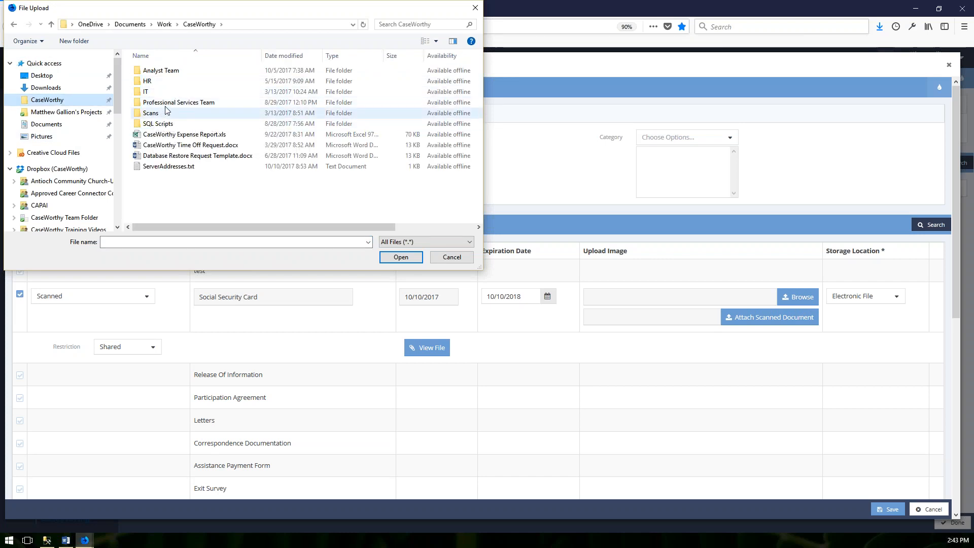
pyautogui.doubleClick(167, 102)
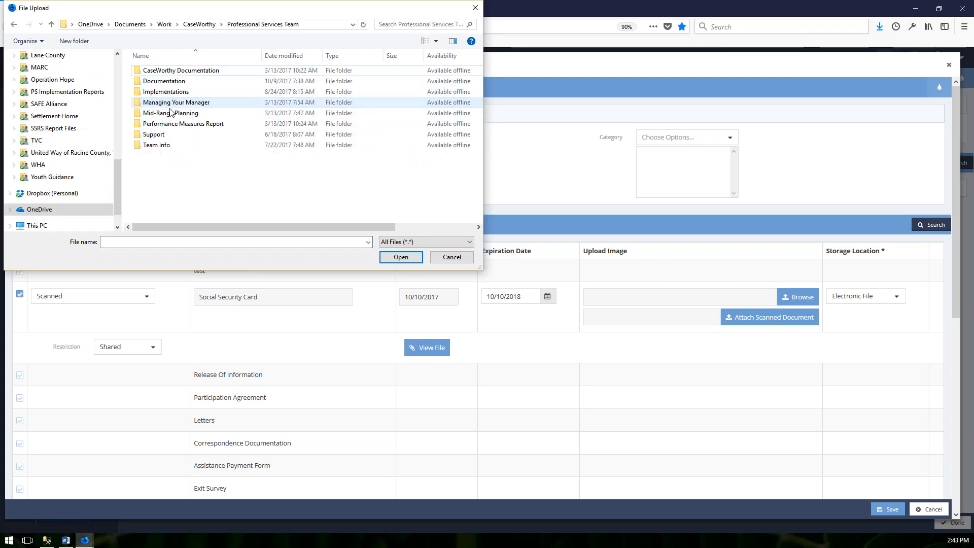
pyautogui.doubleClick(154, 135)
pyautogui.scroll(-4, 164, 210)
pyautogui.doubleClick(164, 207)
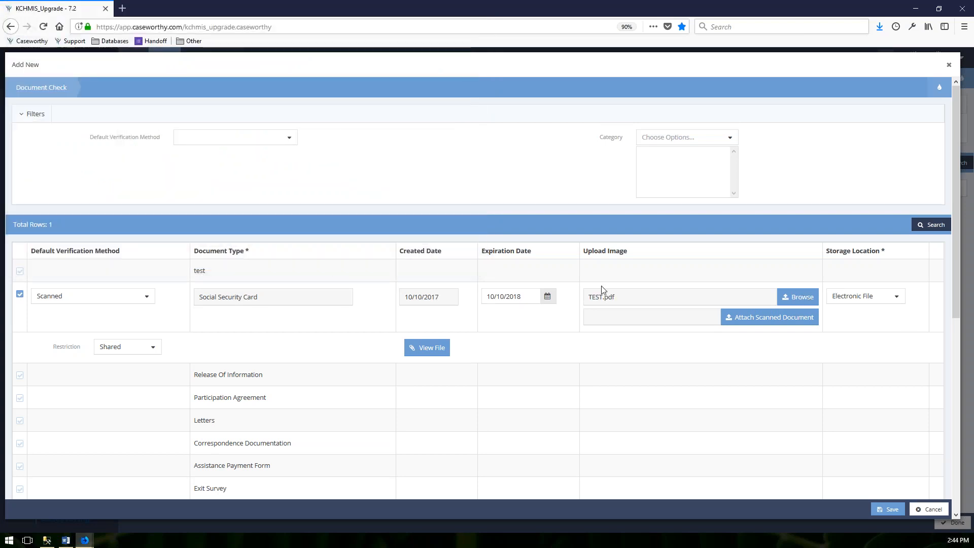
# Choose Electronic File as the storage location and save the Social Security Card entry.
pyautogui.click(901, 300)
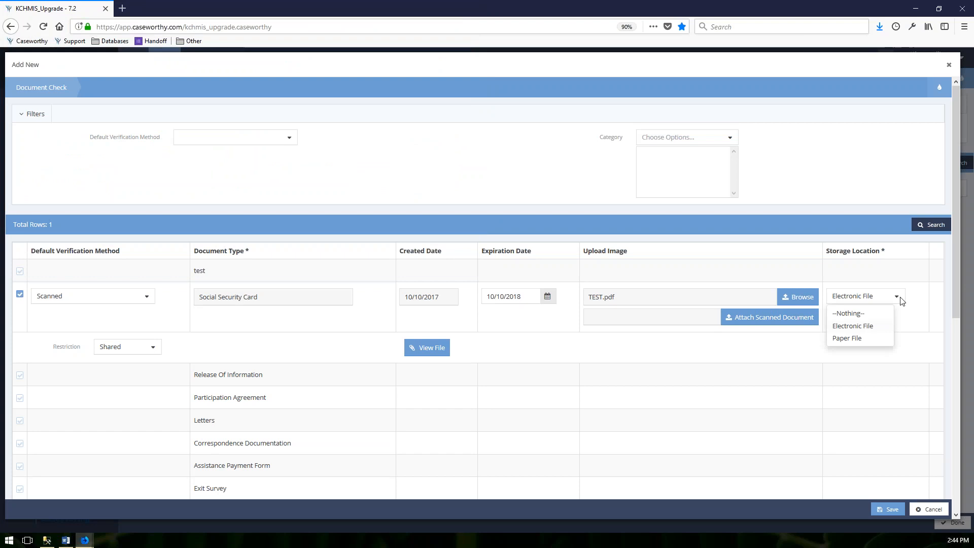
pyautogui.click(863, 326)
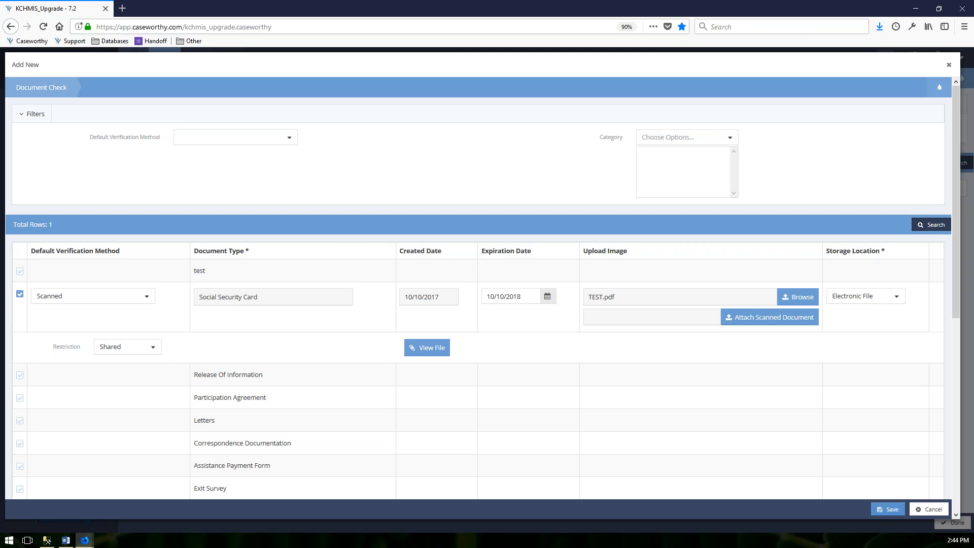
pyautogui.click(891, 512)
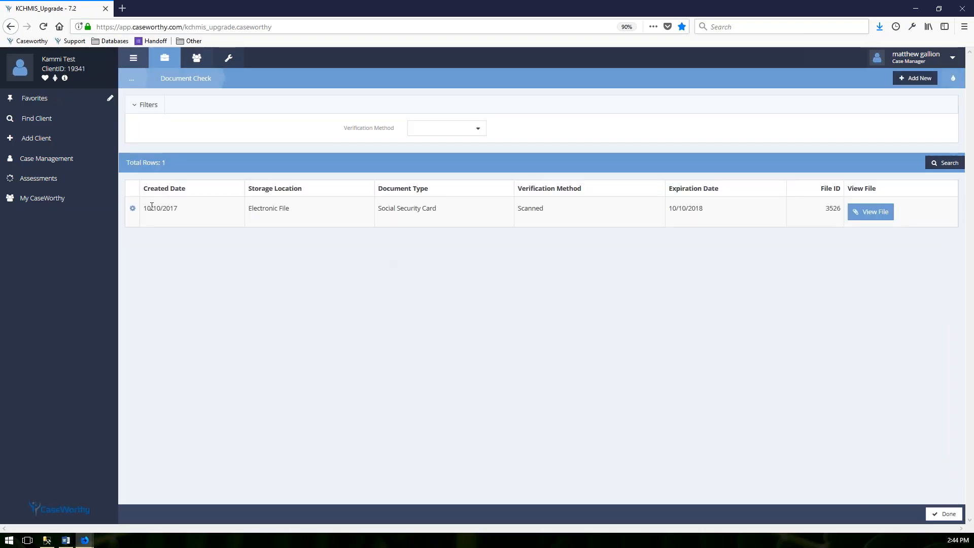
# Review the saved Social Security Card row and open its TEST.pdf file in Adobe Acrobat to view the document.
pyautogui.moveTo(184, 211); pyautogui.dragTo(704, 213)
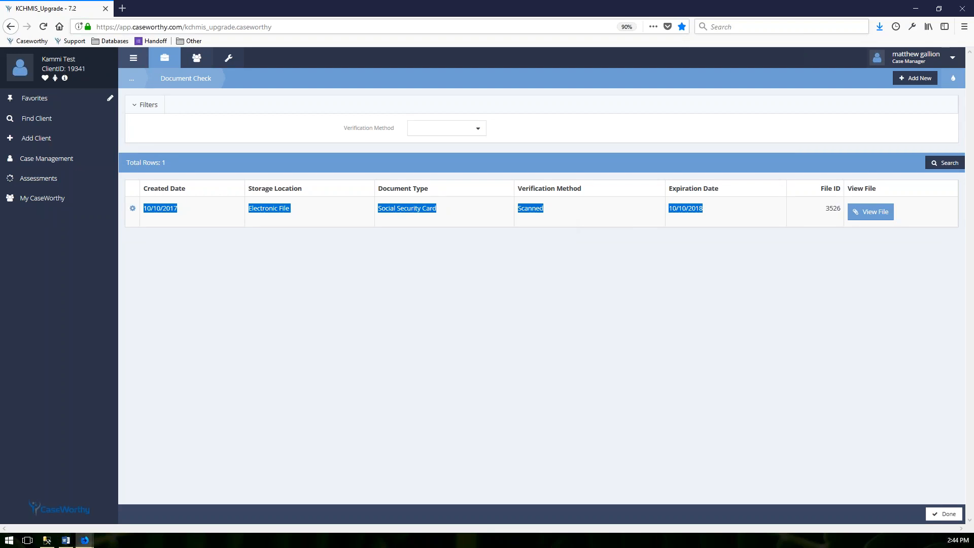
pyautogui.click(708, 212)
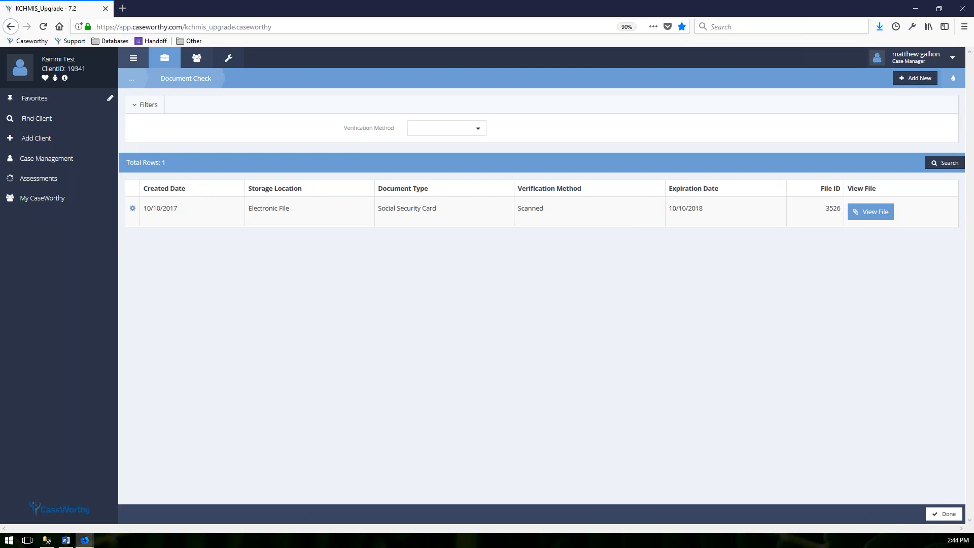
pyautogui.click(867, 213)
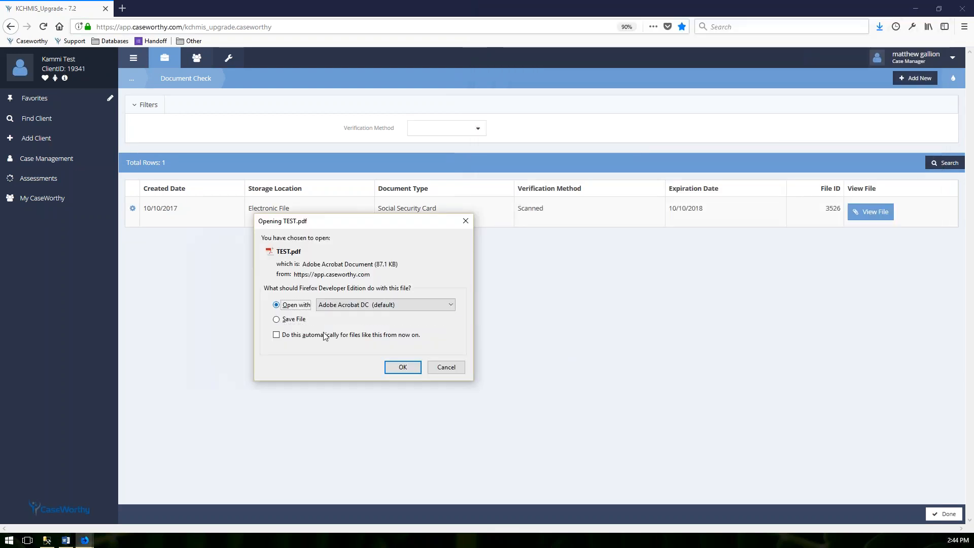
pyautogui.click(403, 367)
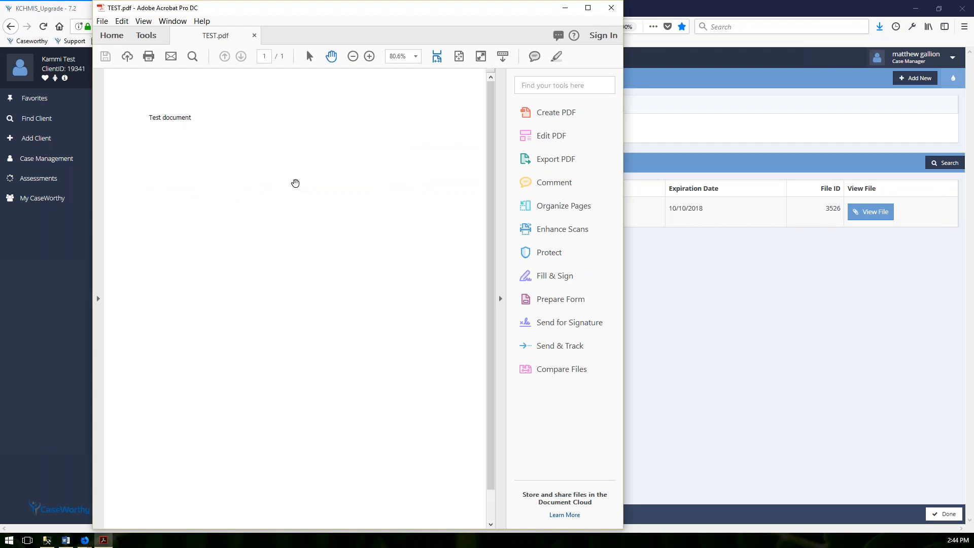
pyautogui.moveTo(287, 11); pyautogui.dragTo(406, 38)
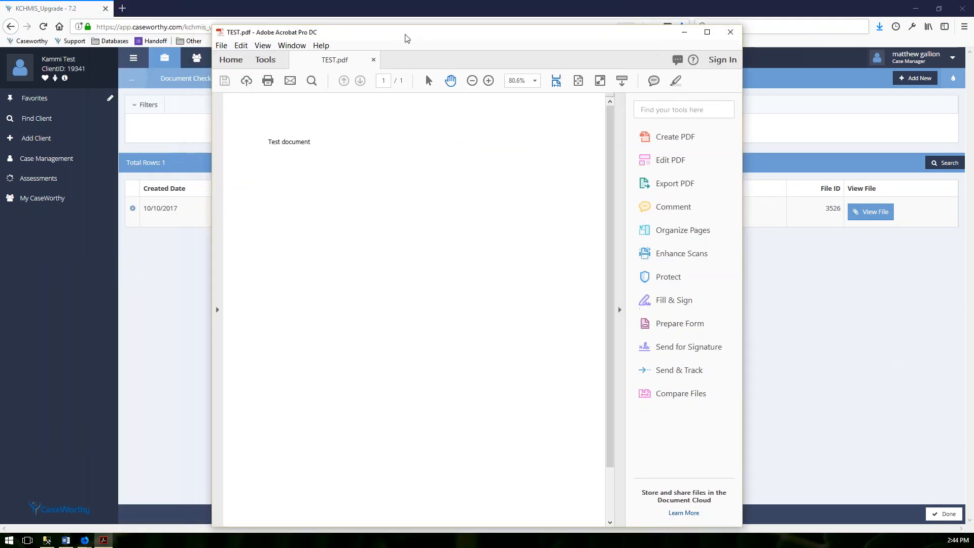
pyautogui.click(724, 40)
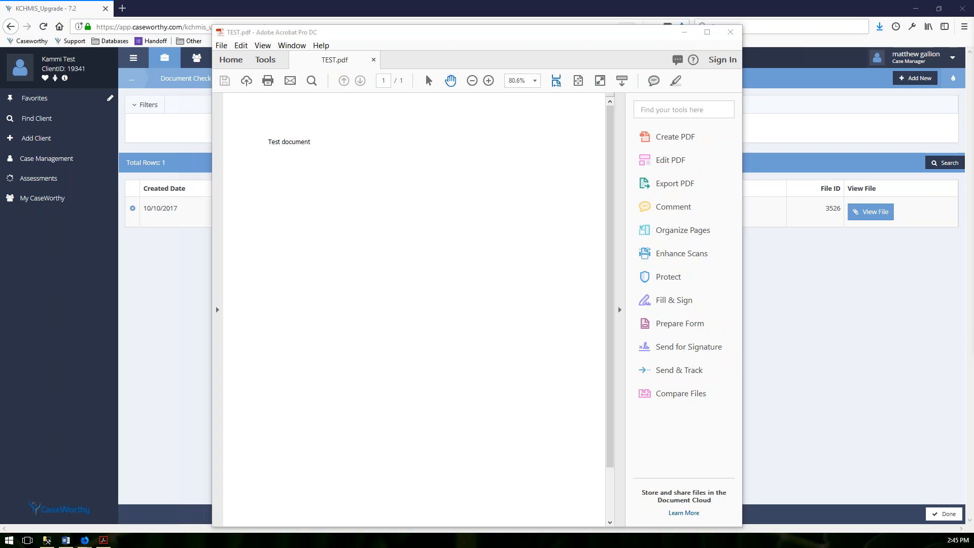
# Start another document check entry for Loan Paperwork and set its restriction to Not Shared.
pyautogui.click(909, 79)
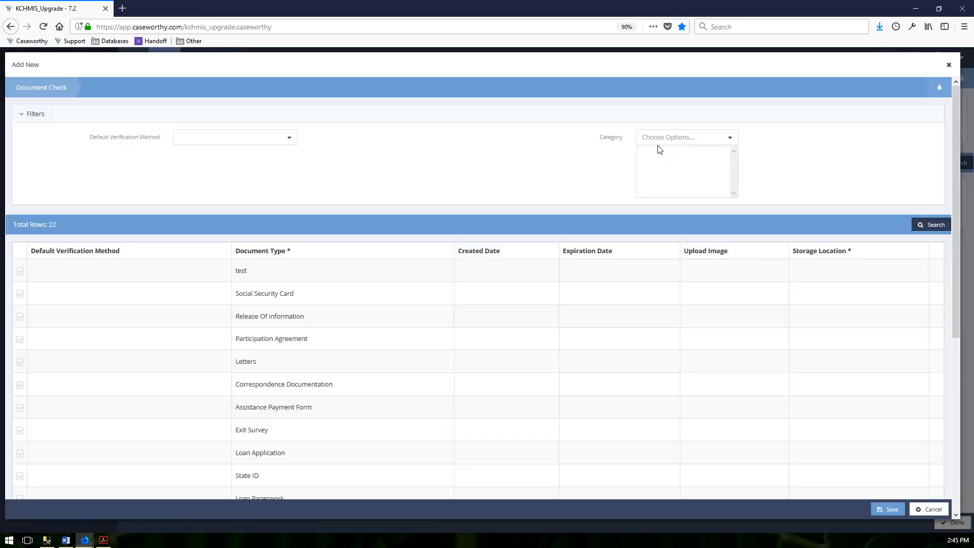
pyautogui.click(683, 137)
pyautogui.click(691, 140)
pyautogui.scroll(-4, 204, 380)
pyautogui.scroll(-5, 178, 386)
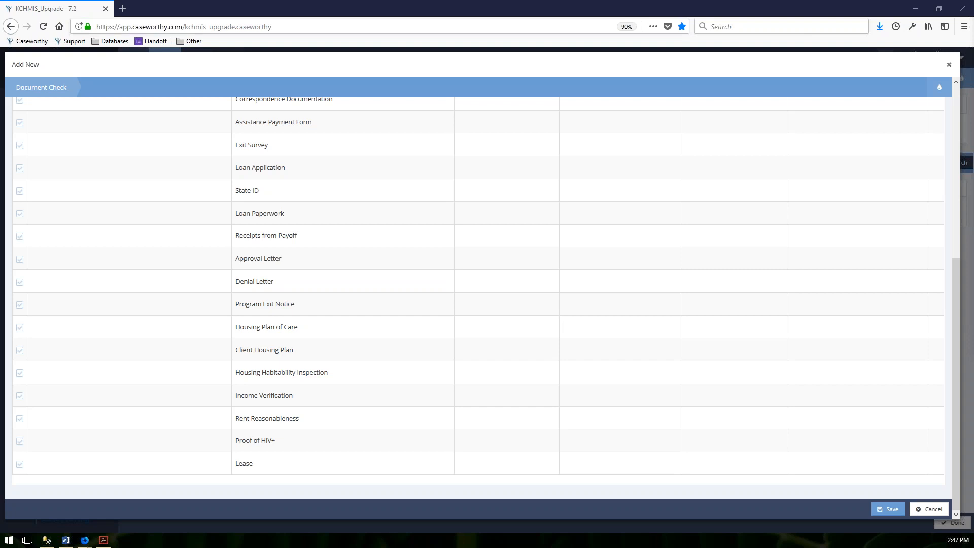
pyautogui.click(20, 216)
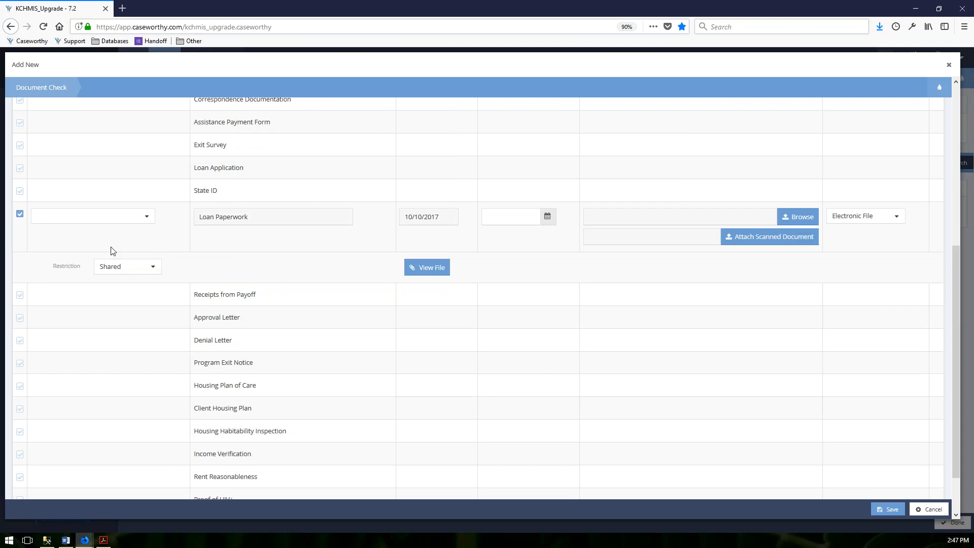
pyautogui.click(148, 267)
pyautogui.click(120, 310)
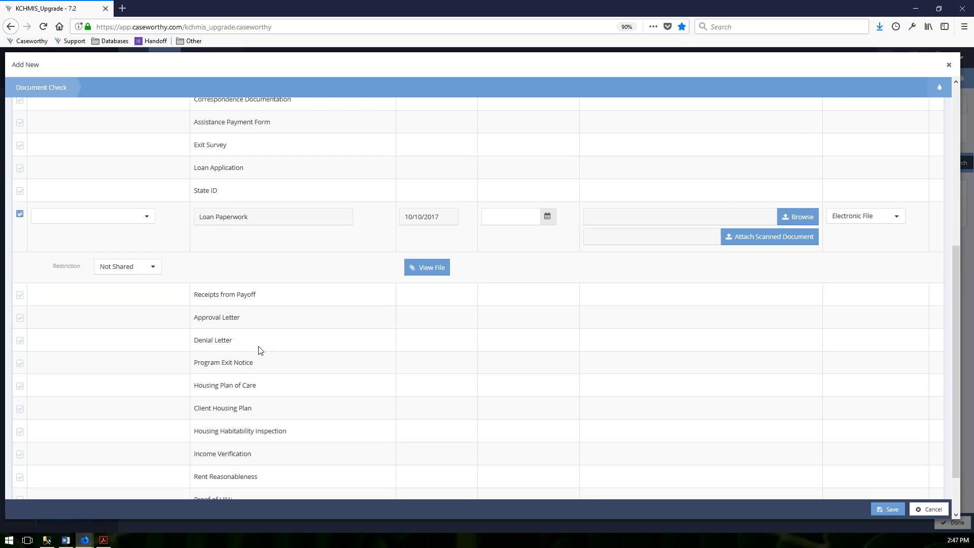